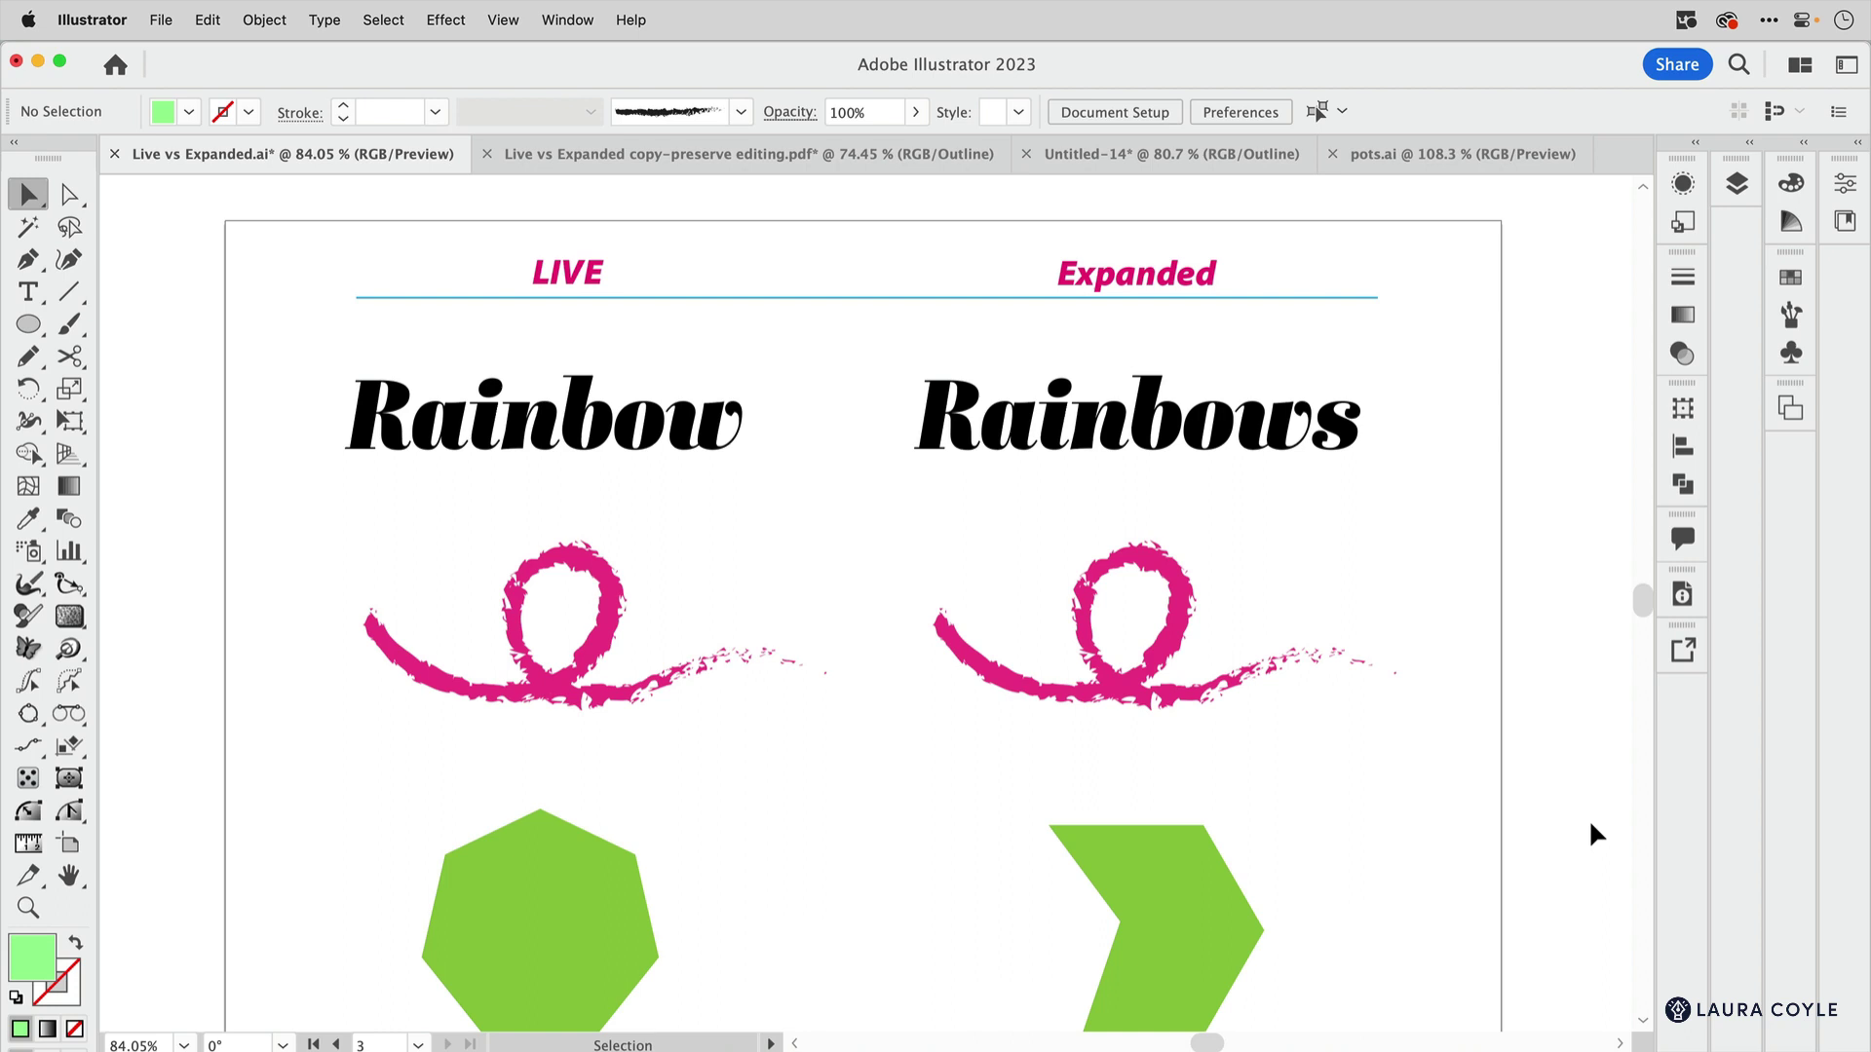
Add an "s" to the end of the live Rainbow text under the LIVE heading.
{"action": "left_click", "coordinate": [1554, 154]}
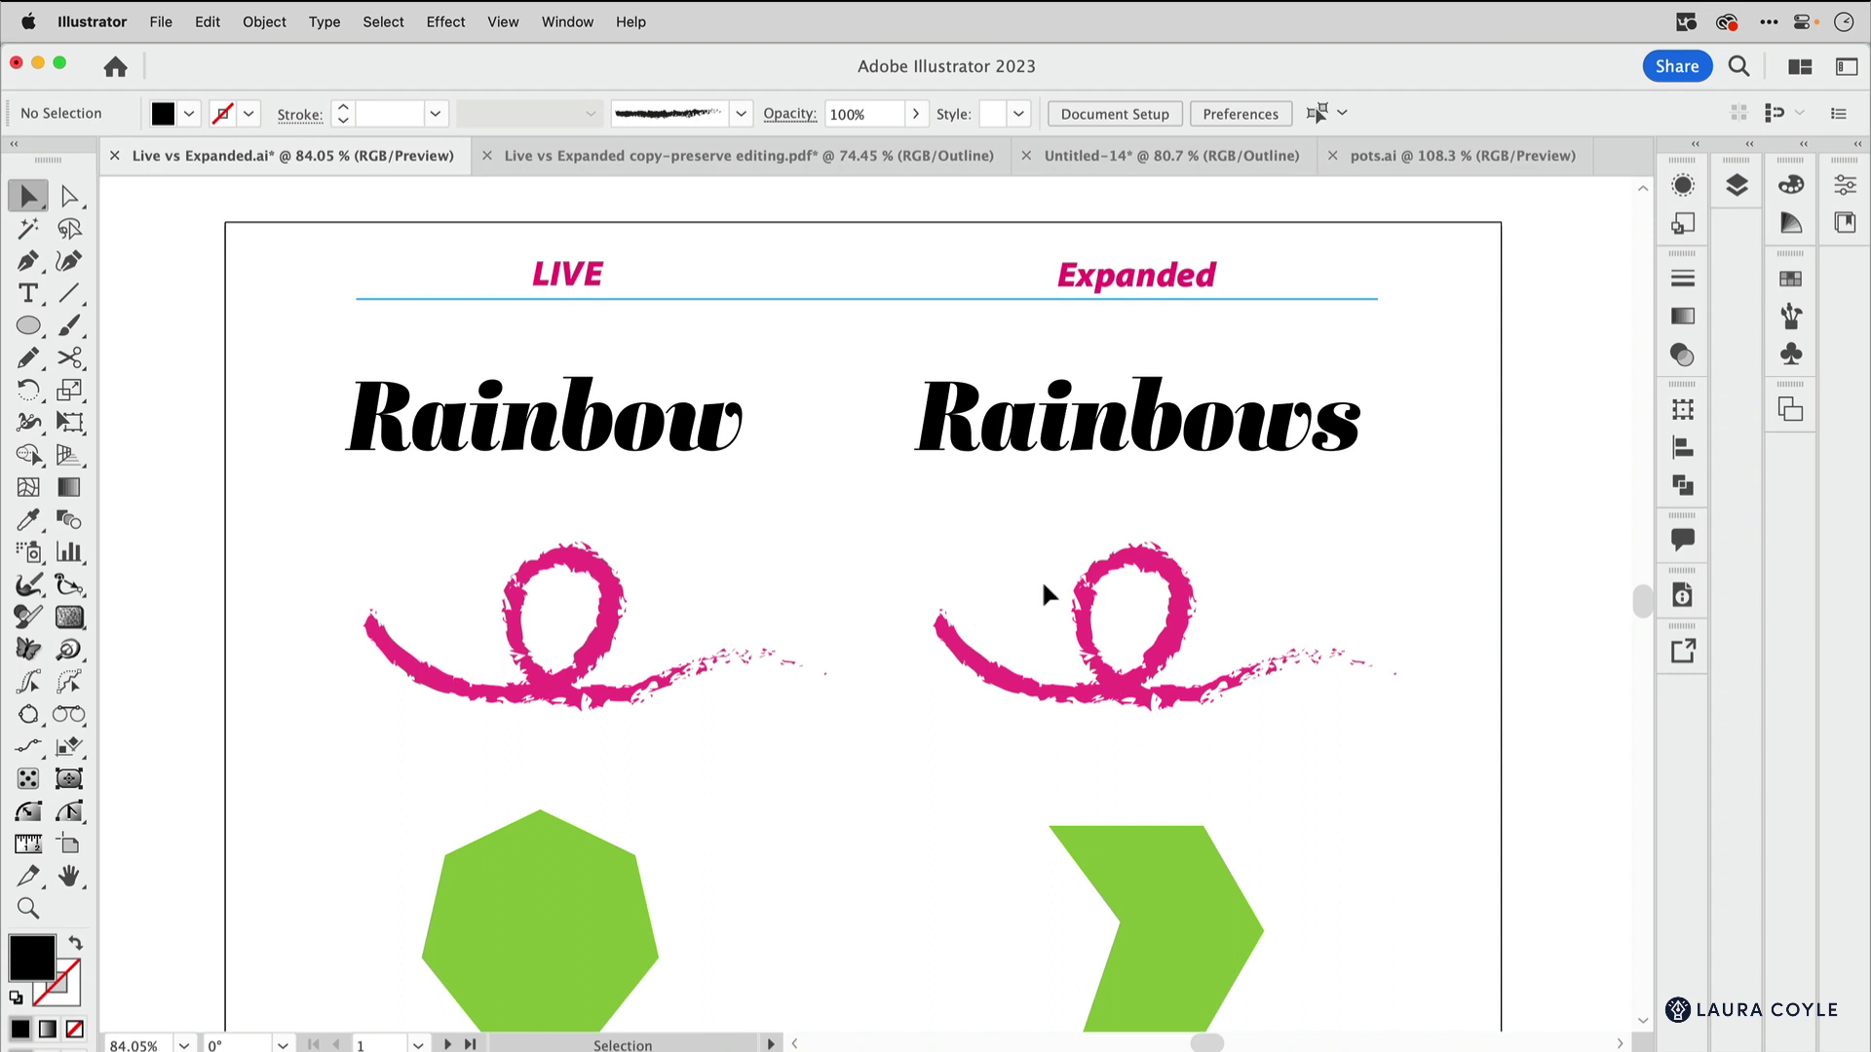
{"action": "left_click", "coordinate": [705, 453]}
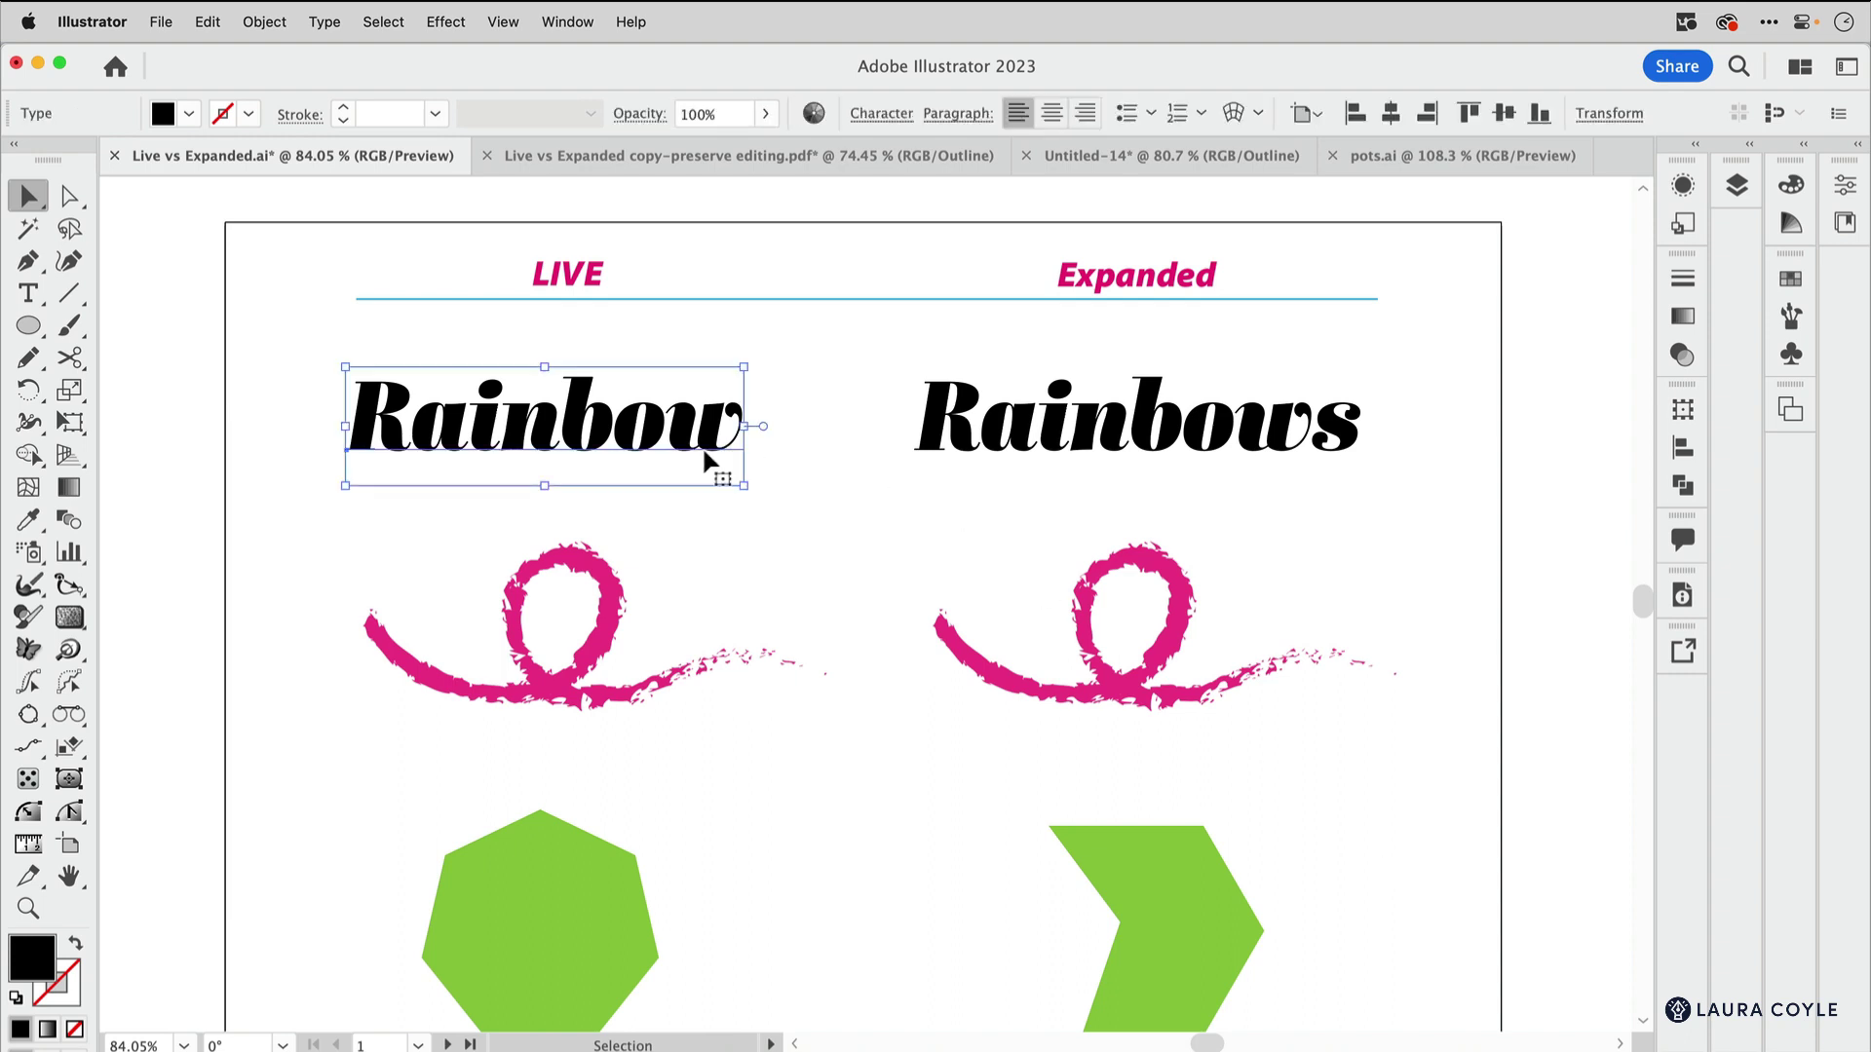
{"action": "left_click", "coordinate": [27, 292]}
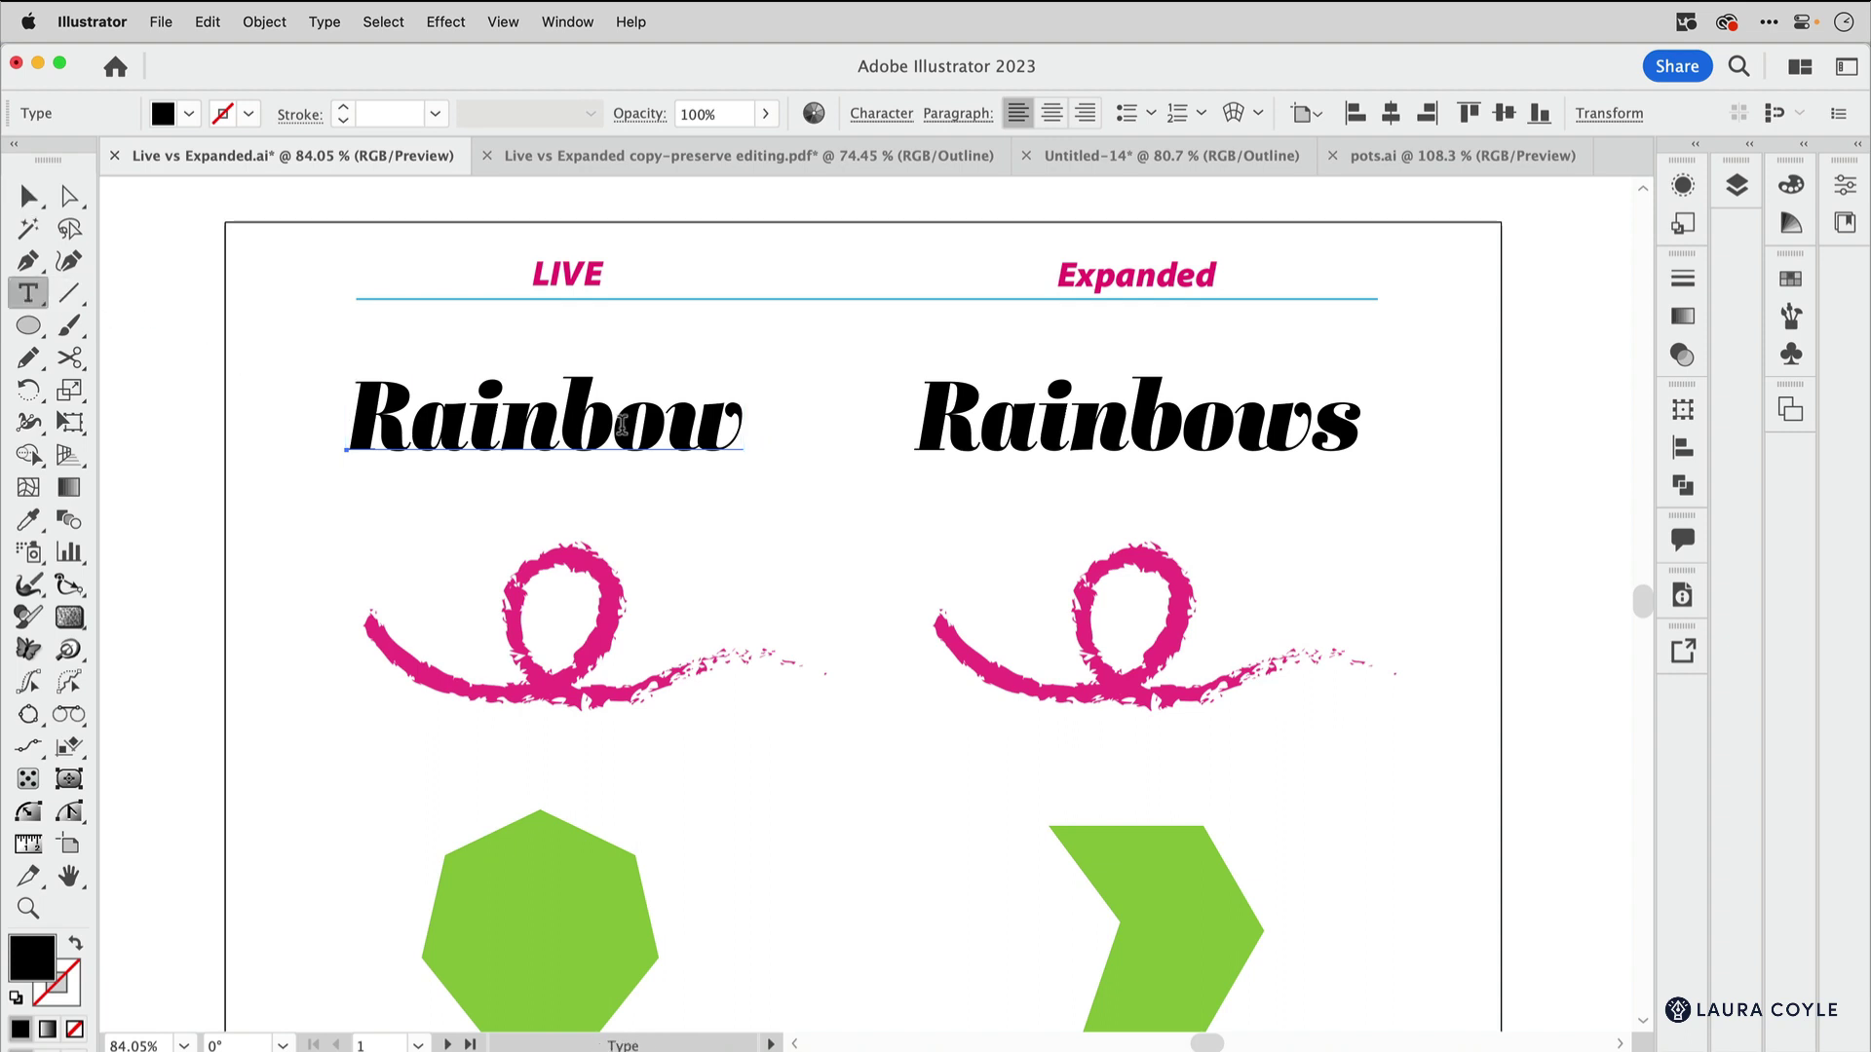
{"action": "left_click", "coordinate": [765, 458]}
{"action": "type", "text": "s"}
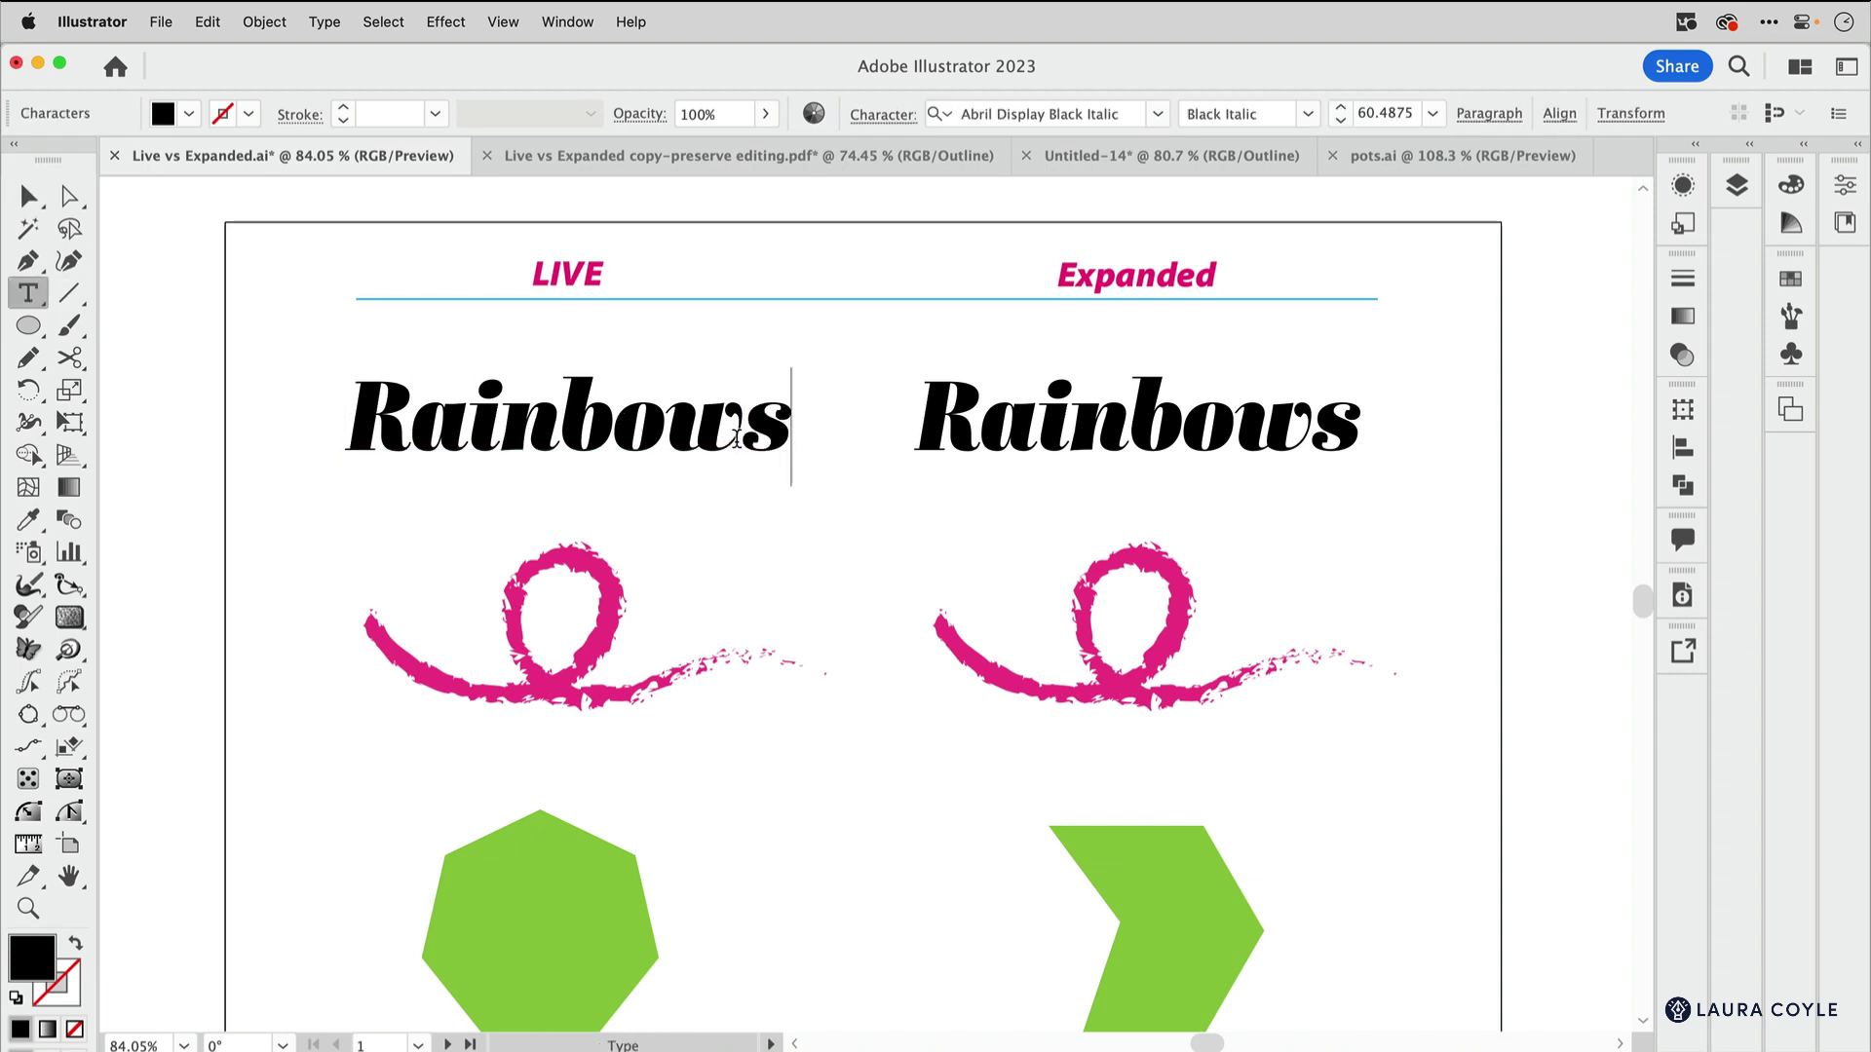
{"action": "key", "text": "Escape"}
Inspect the expanded Rainbows lettering in outline view and pull an anchor point on the R's left edge outward to the left.
{"action": "left_click", "coordinate": [982, 452]}
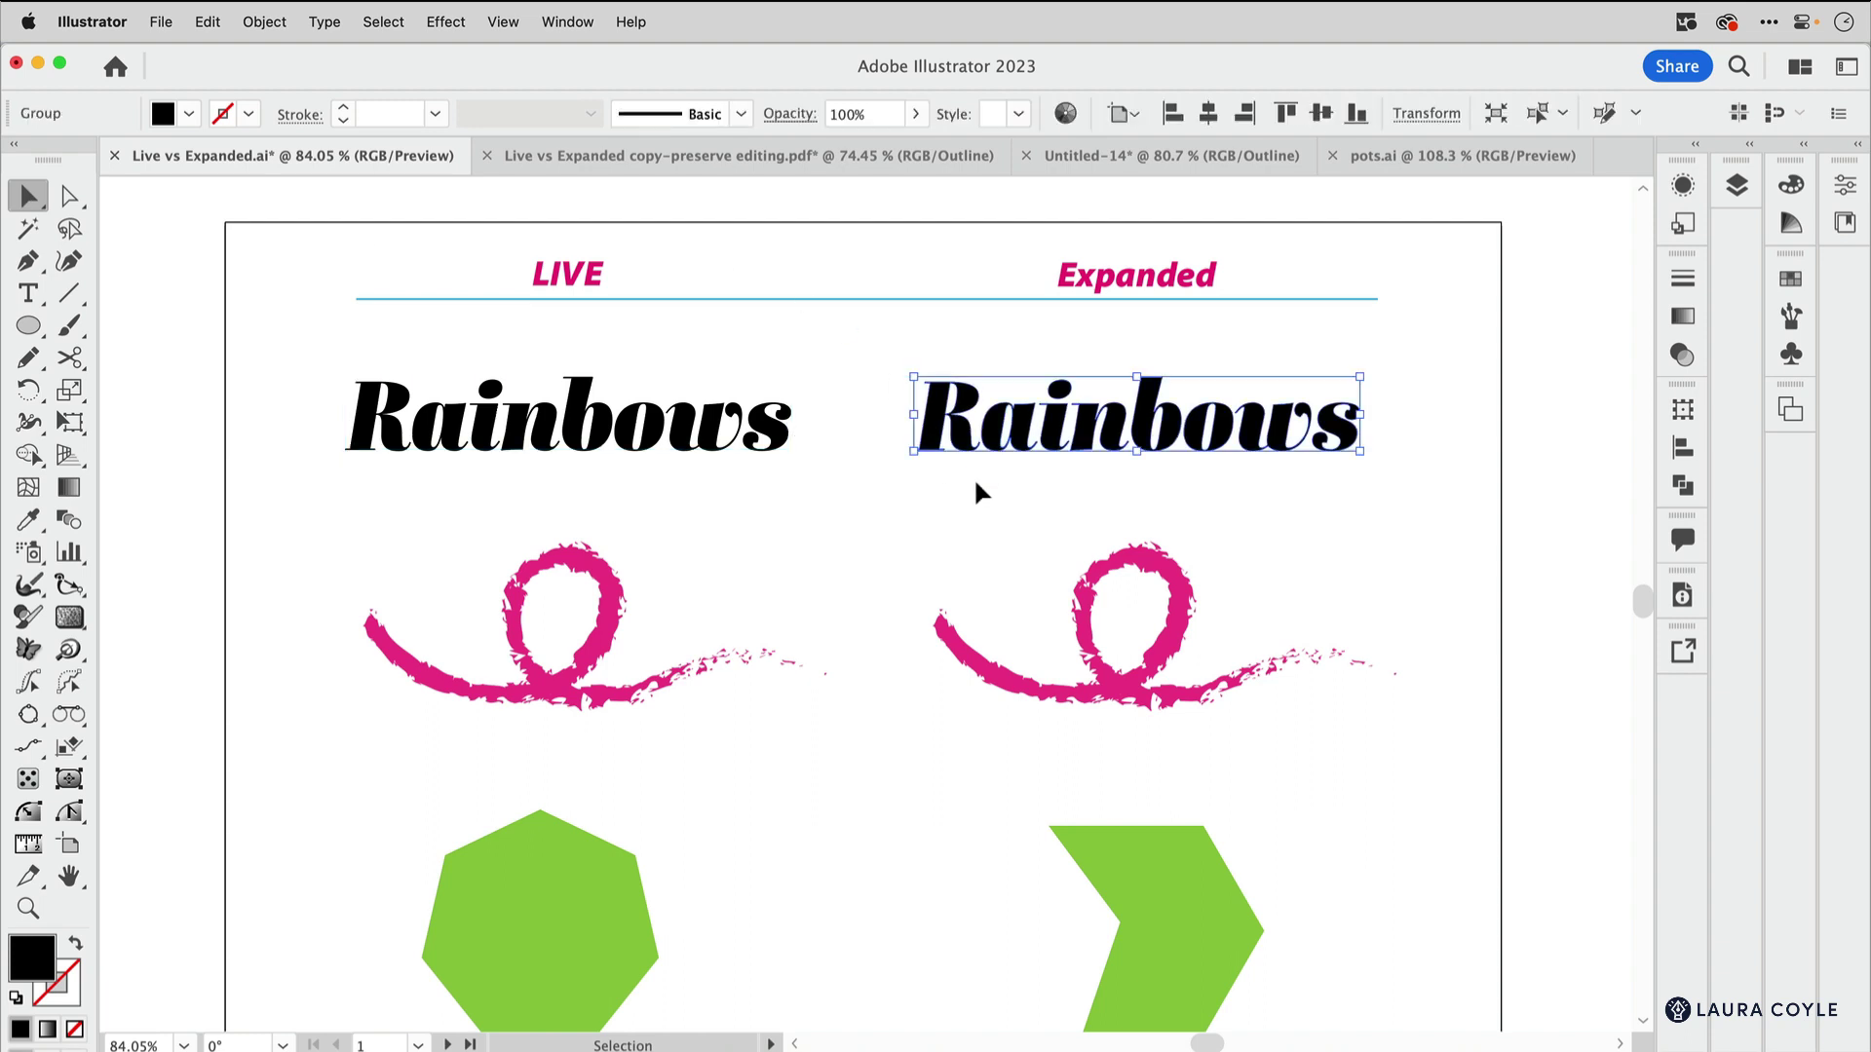
{"action": "key", "text": "super+y"}
{"action": "left_click", "coordinate": [1364, 483]}
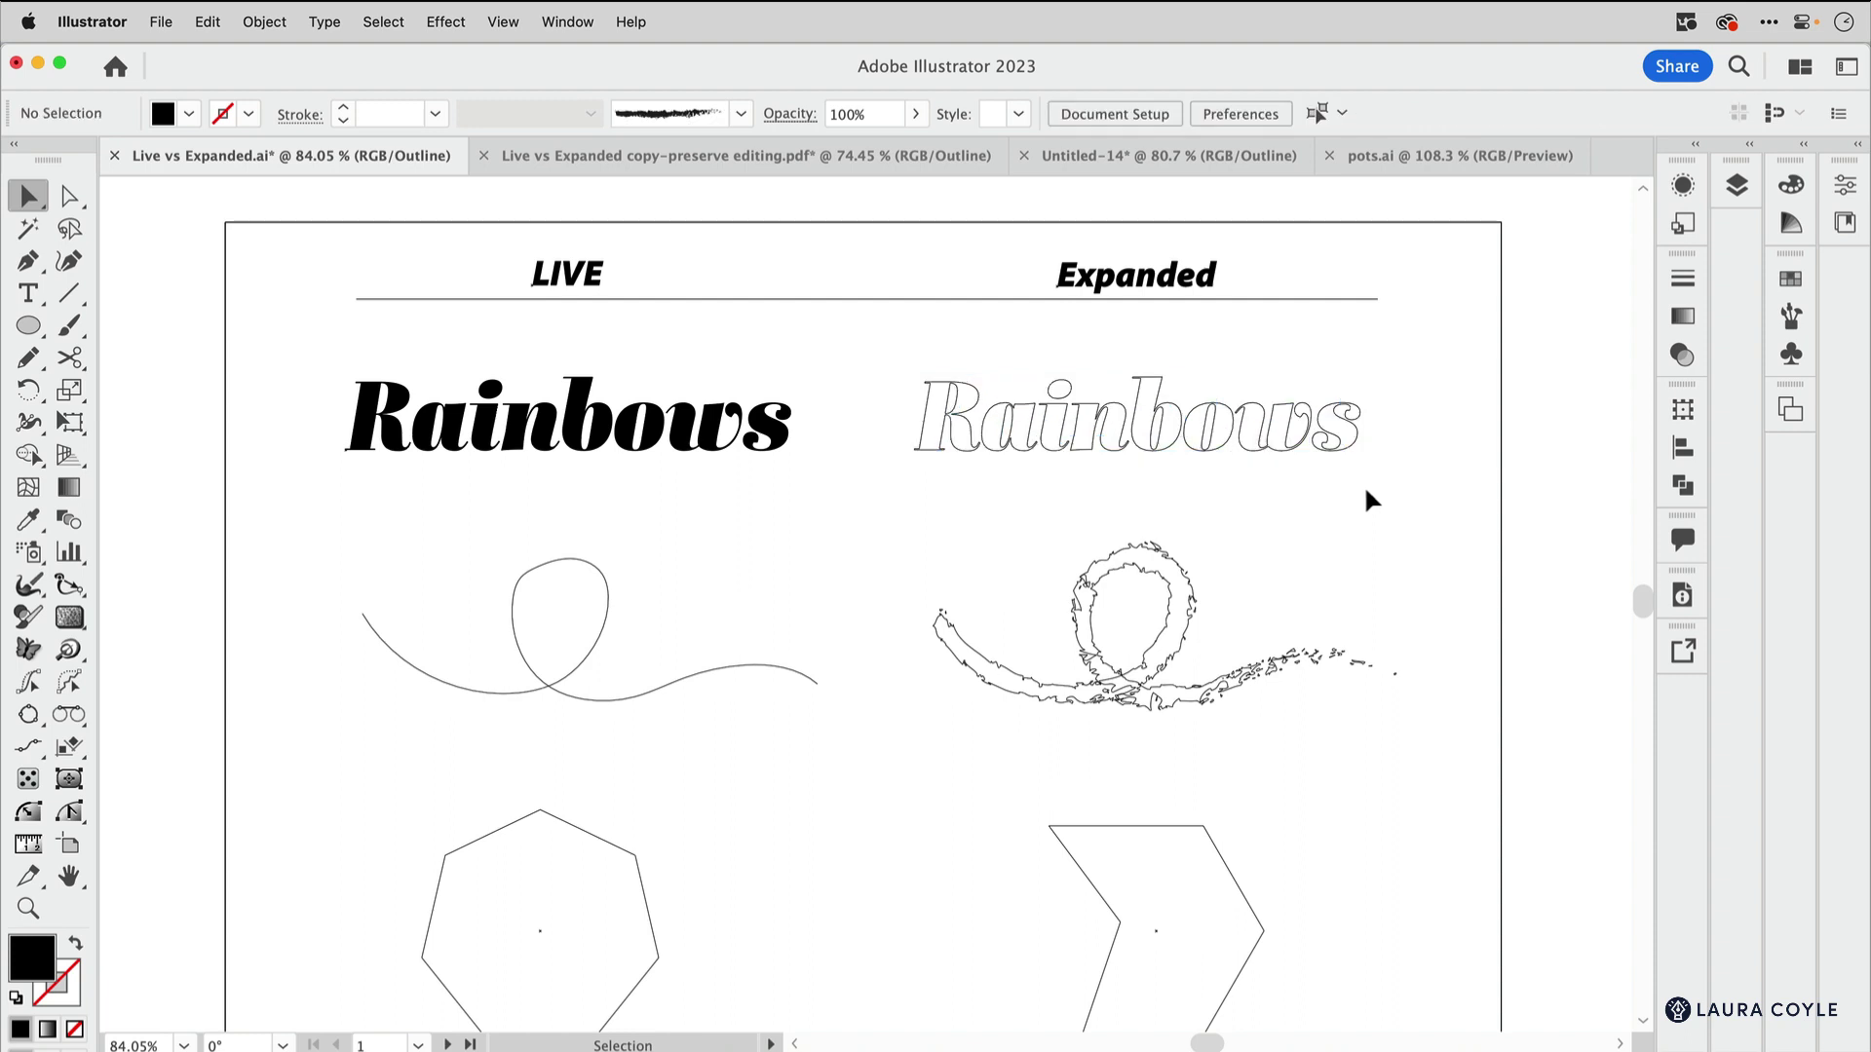
{"action": "key", "text": "a"}
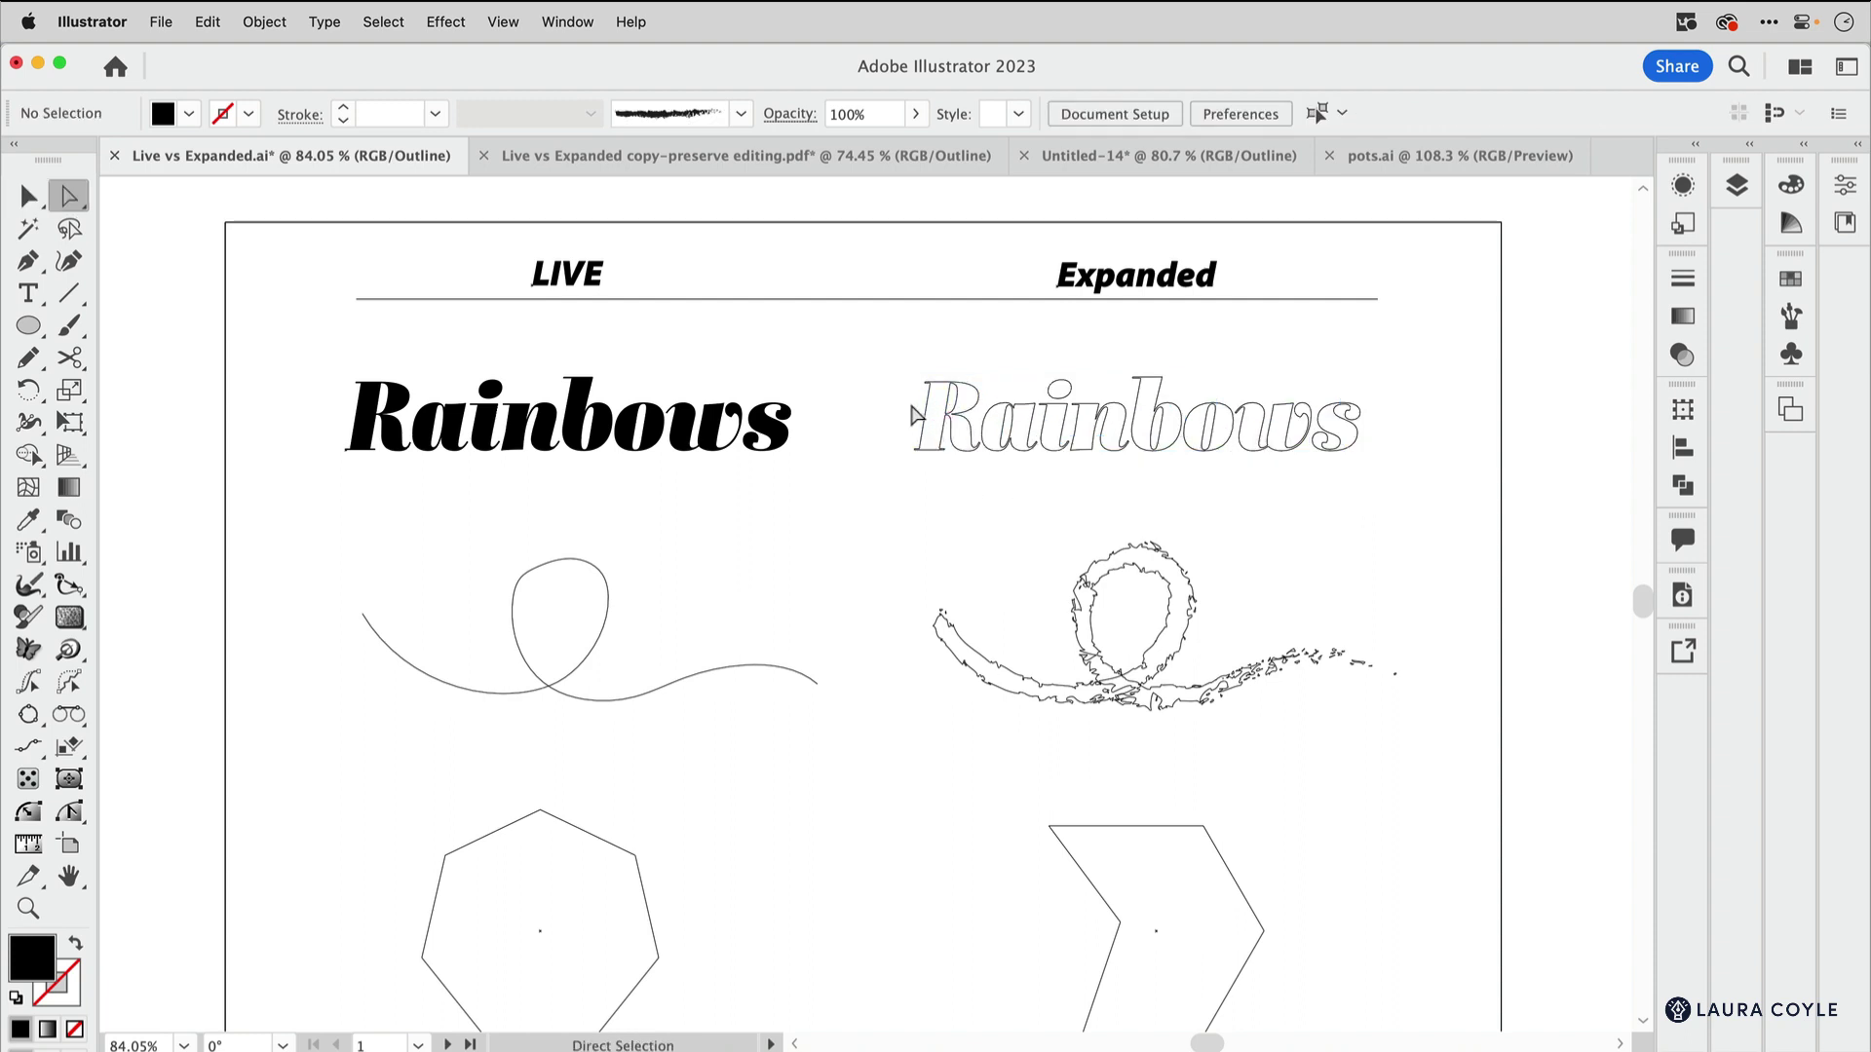
{"action": "mouse_move", "coordinate": [925, 421]}
{"action": "left_mouse_down"}
{"action": "mouse_move", "coordinate": [916, 439]}
{"action": "mouse_move", "coordinate": [889, 414]}
{"action": "left_mouse_up"}
{"action": "left_click", "coordinate": [874, 501]}
{"action": "key", "text": "super+y"}
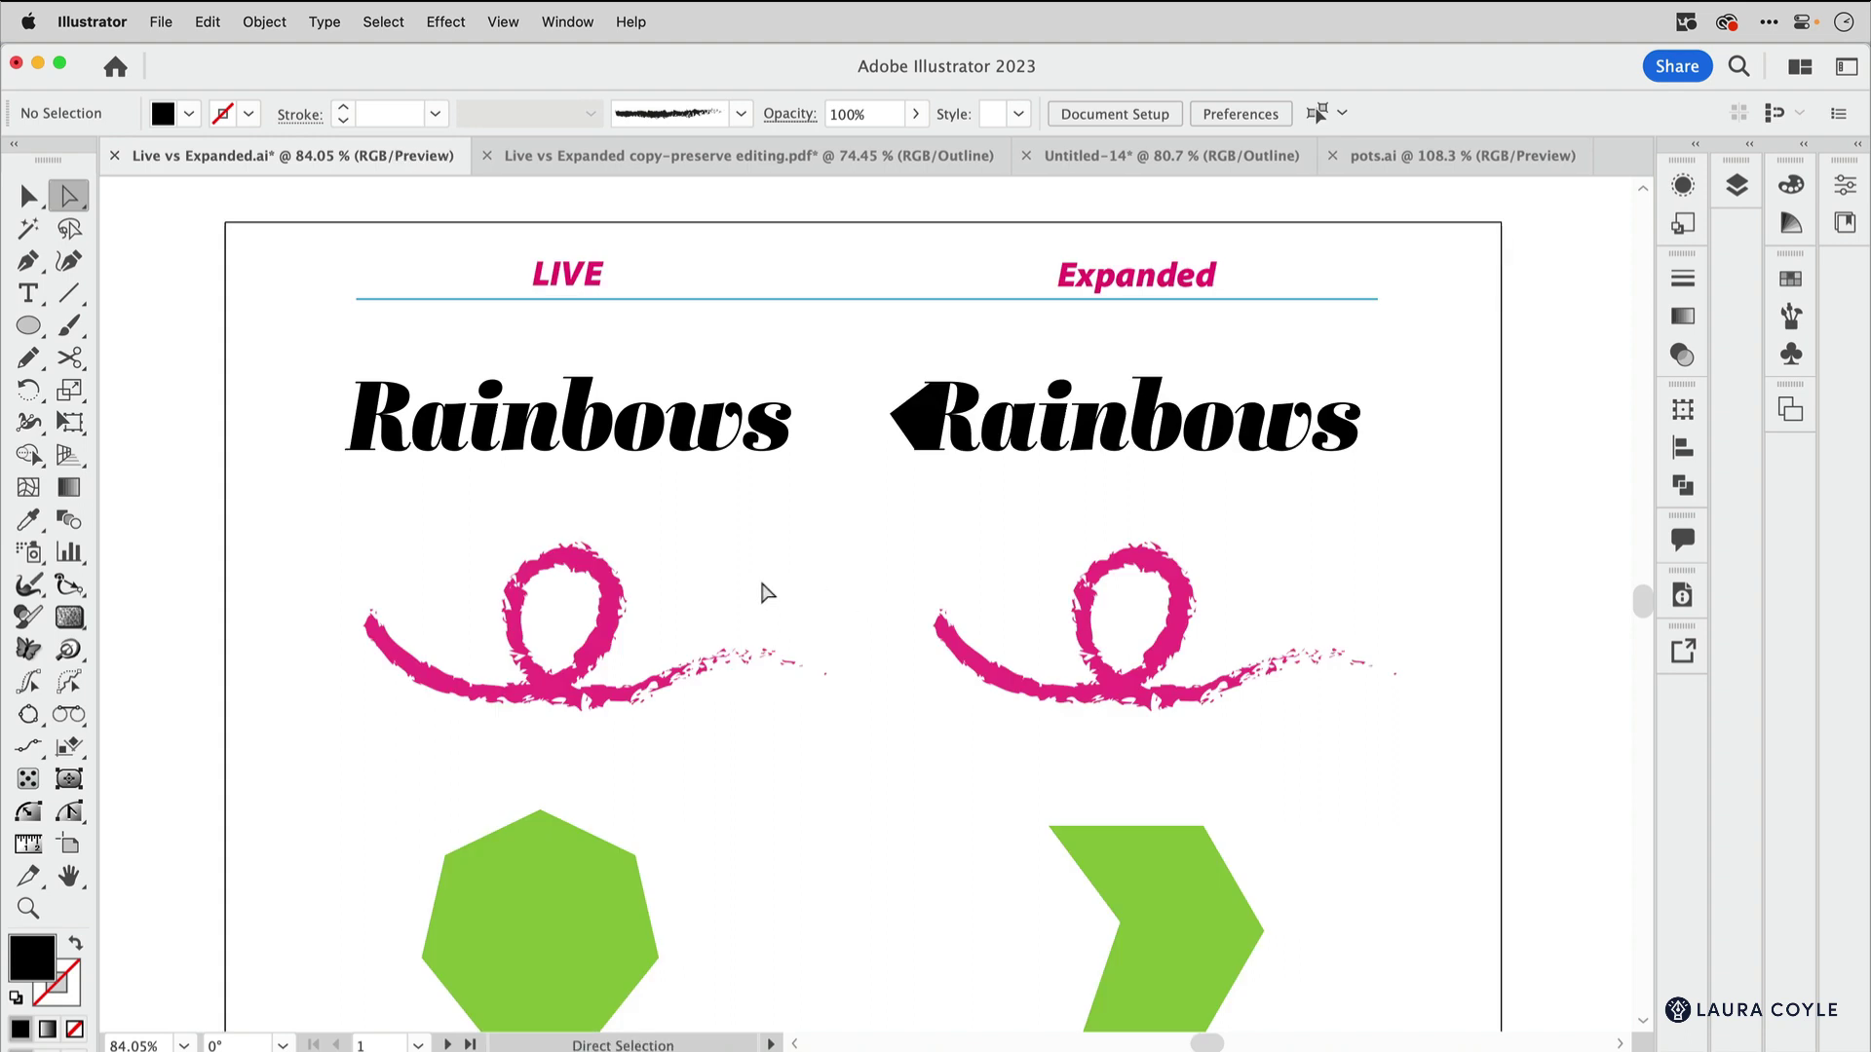
Locate the Create Outlines command for the live Rainbows text without applying it.
{"action": "left_click", "coordinate": [23, 199]}
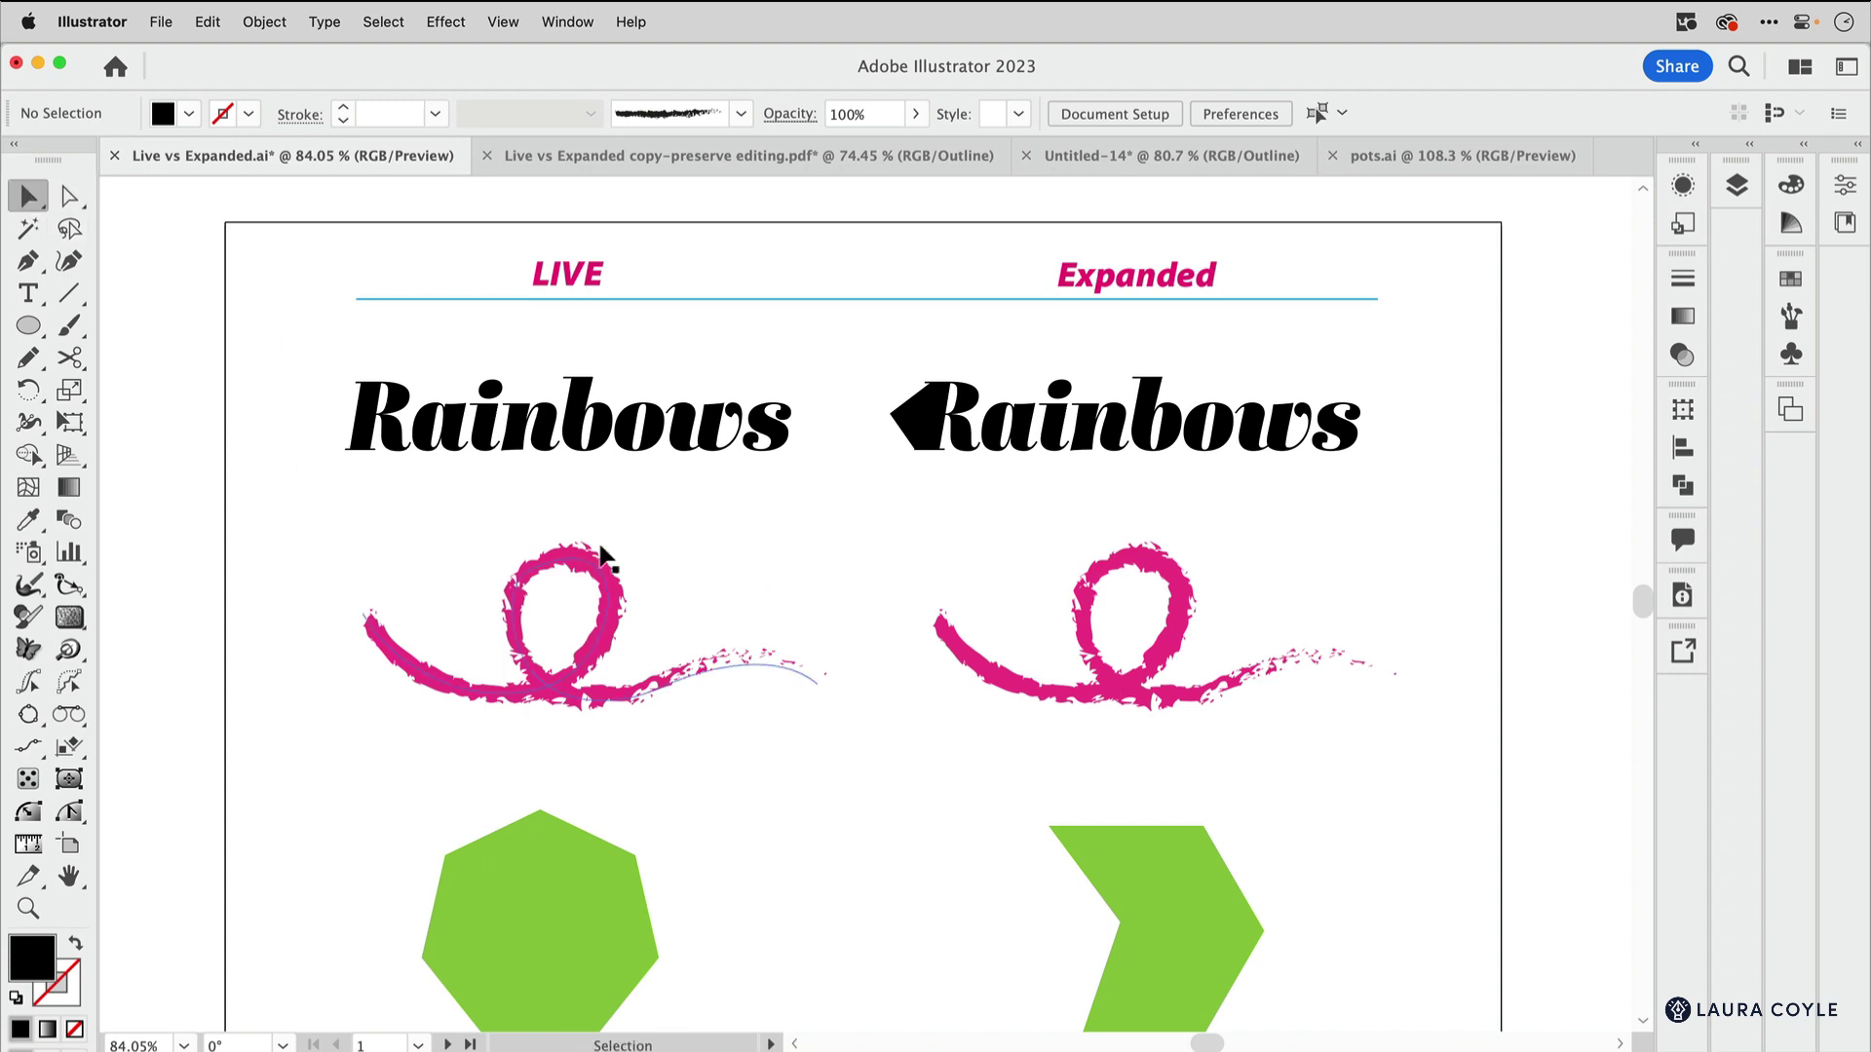
{"action": "left_click", "coordinate": [718, 450]}
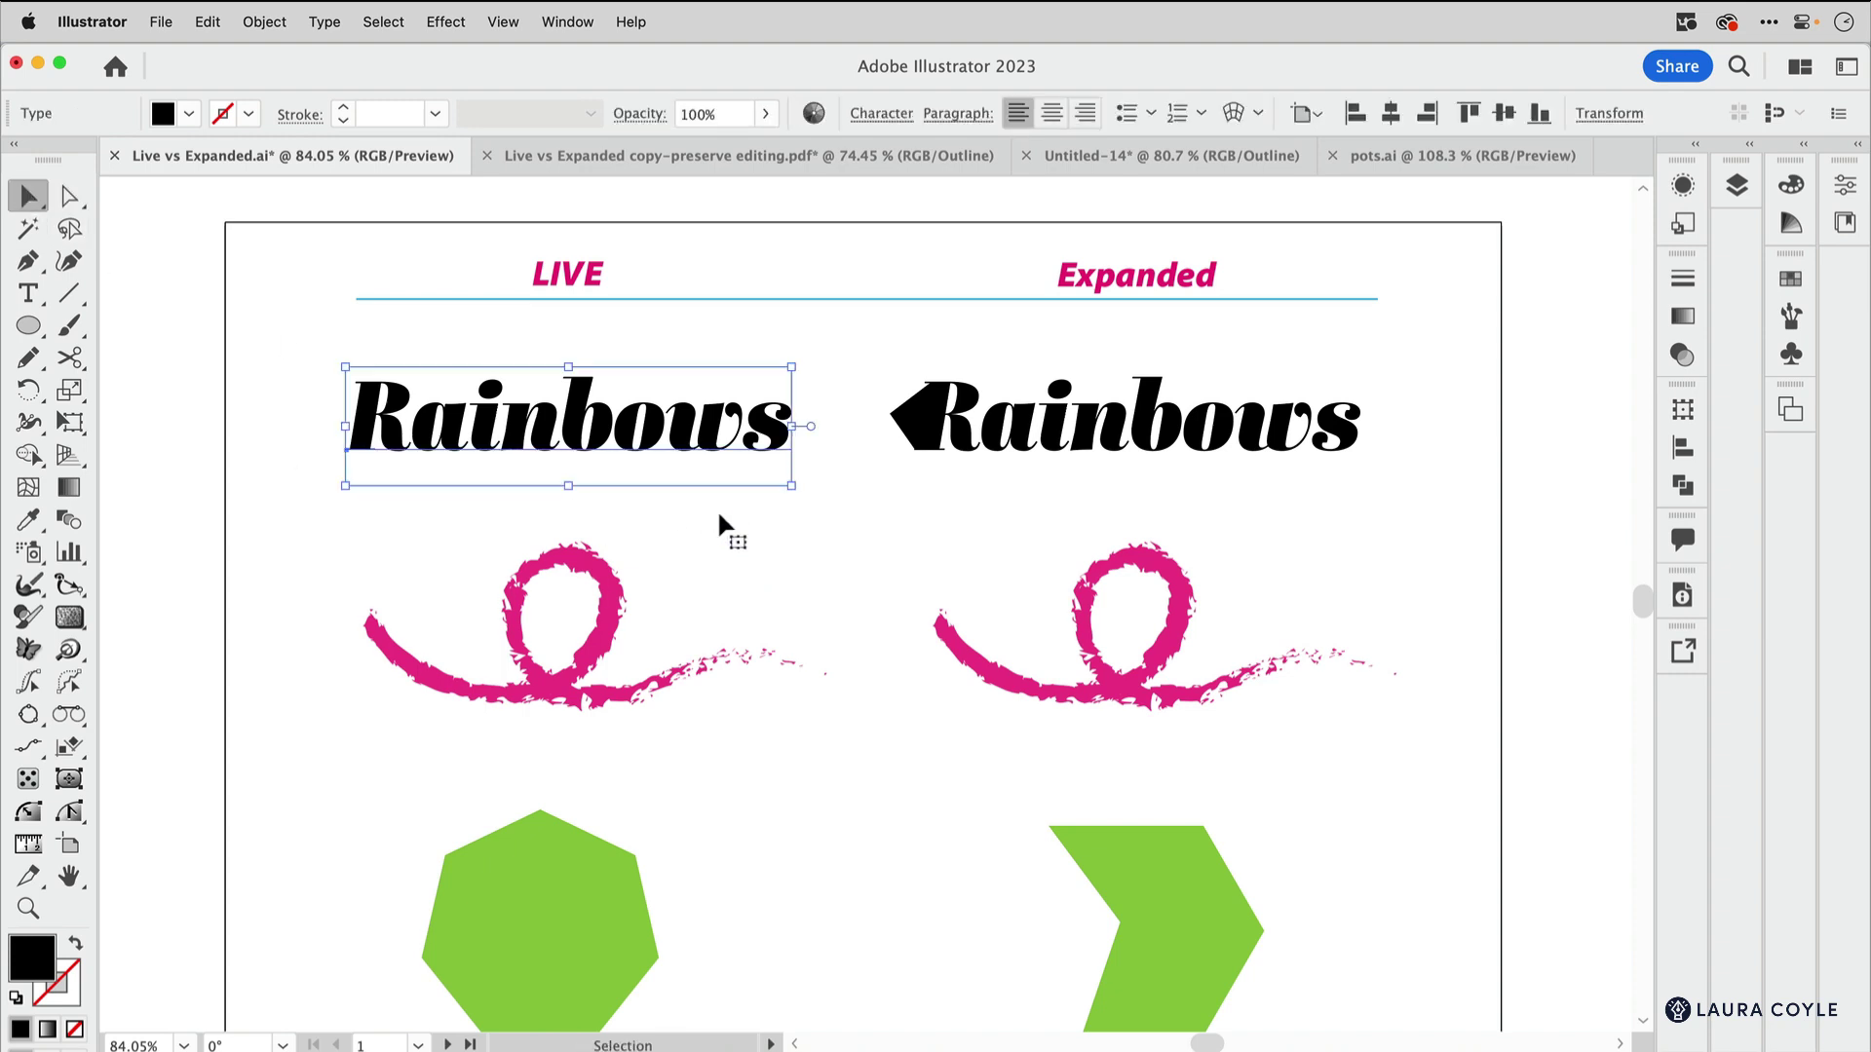
{"action": "left_click", "coordinate": [325, 22]}
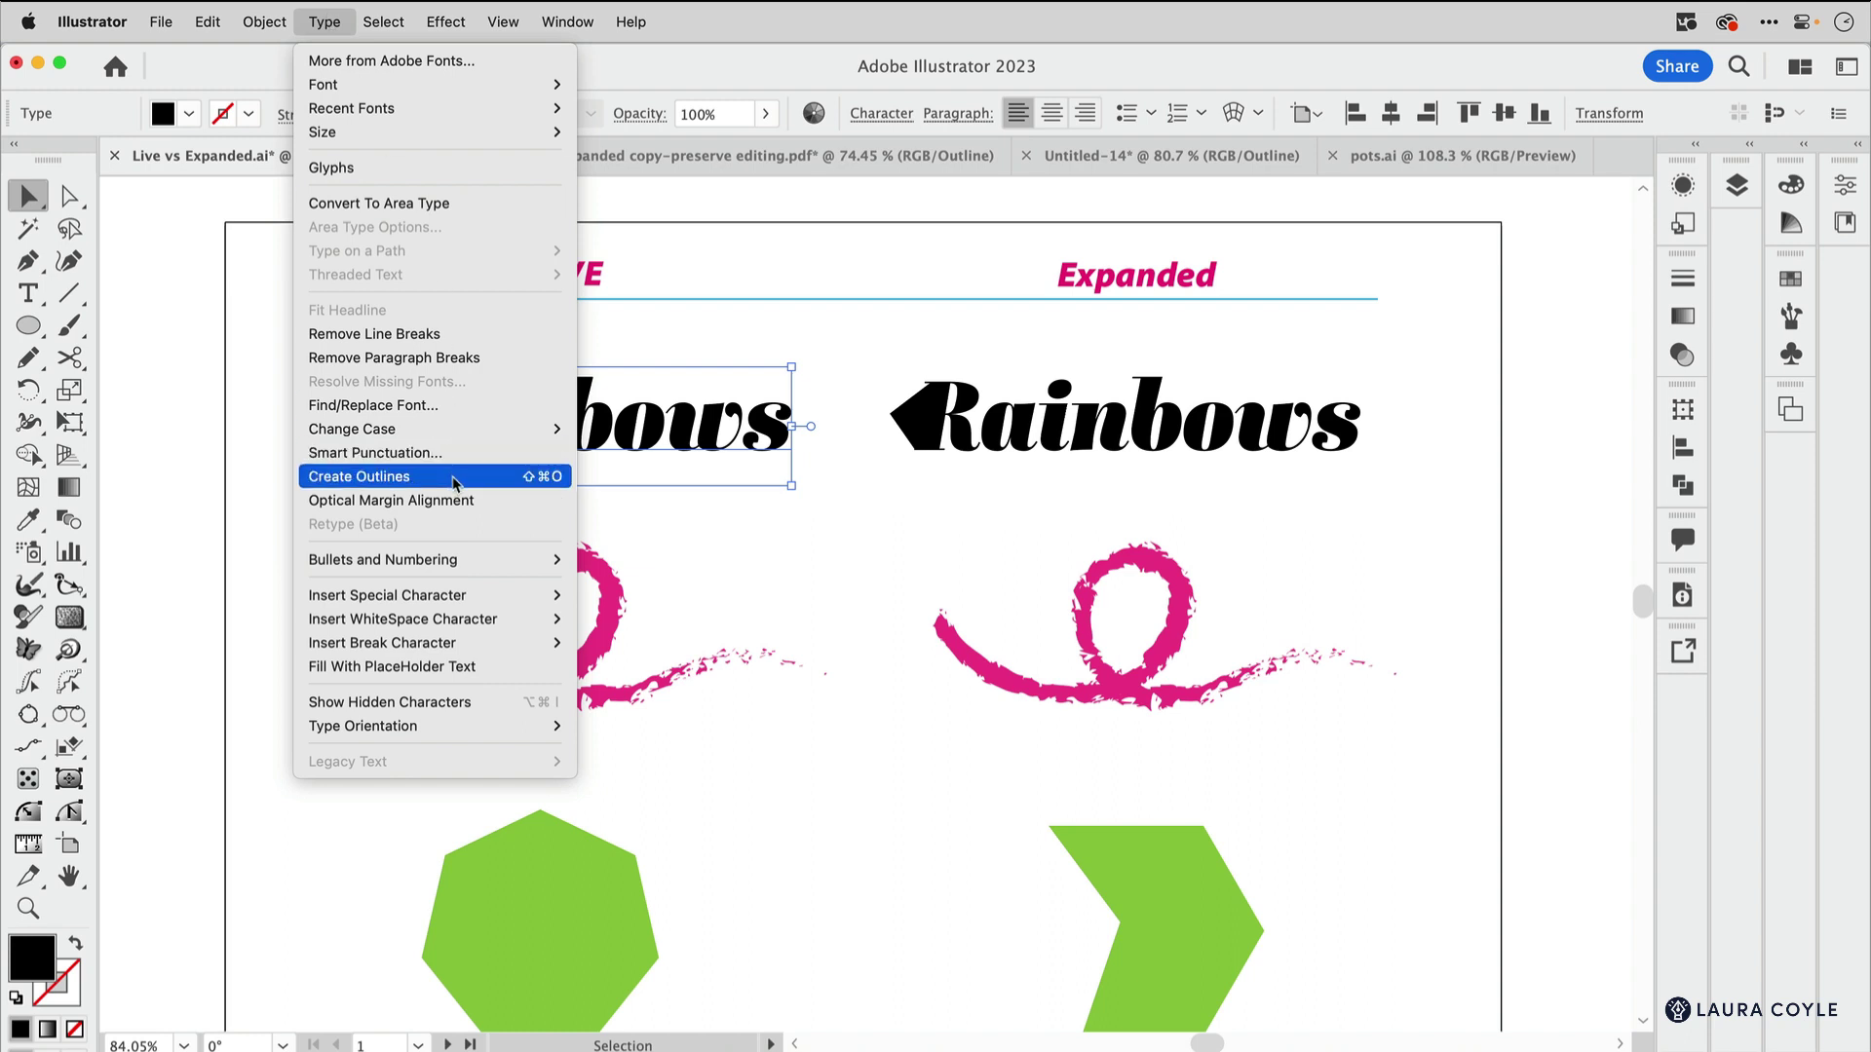
{"action": "left_click", "coordinate": [781, 541]}
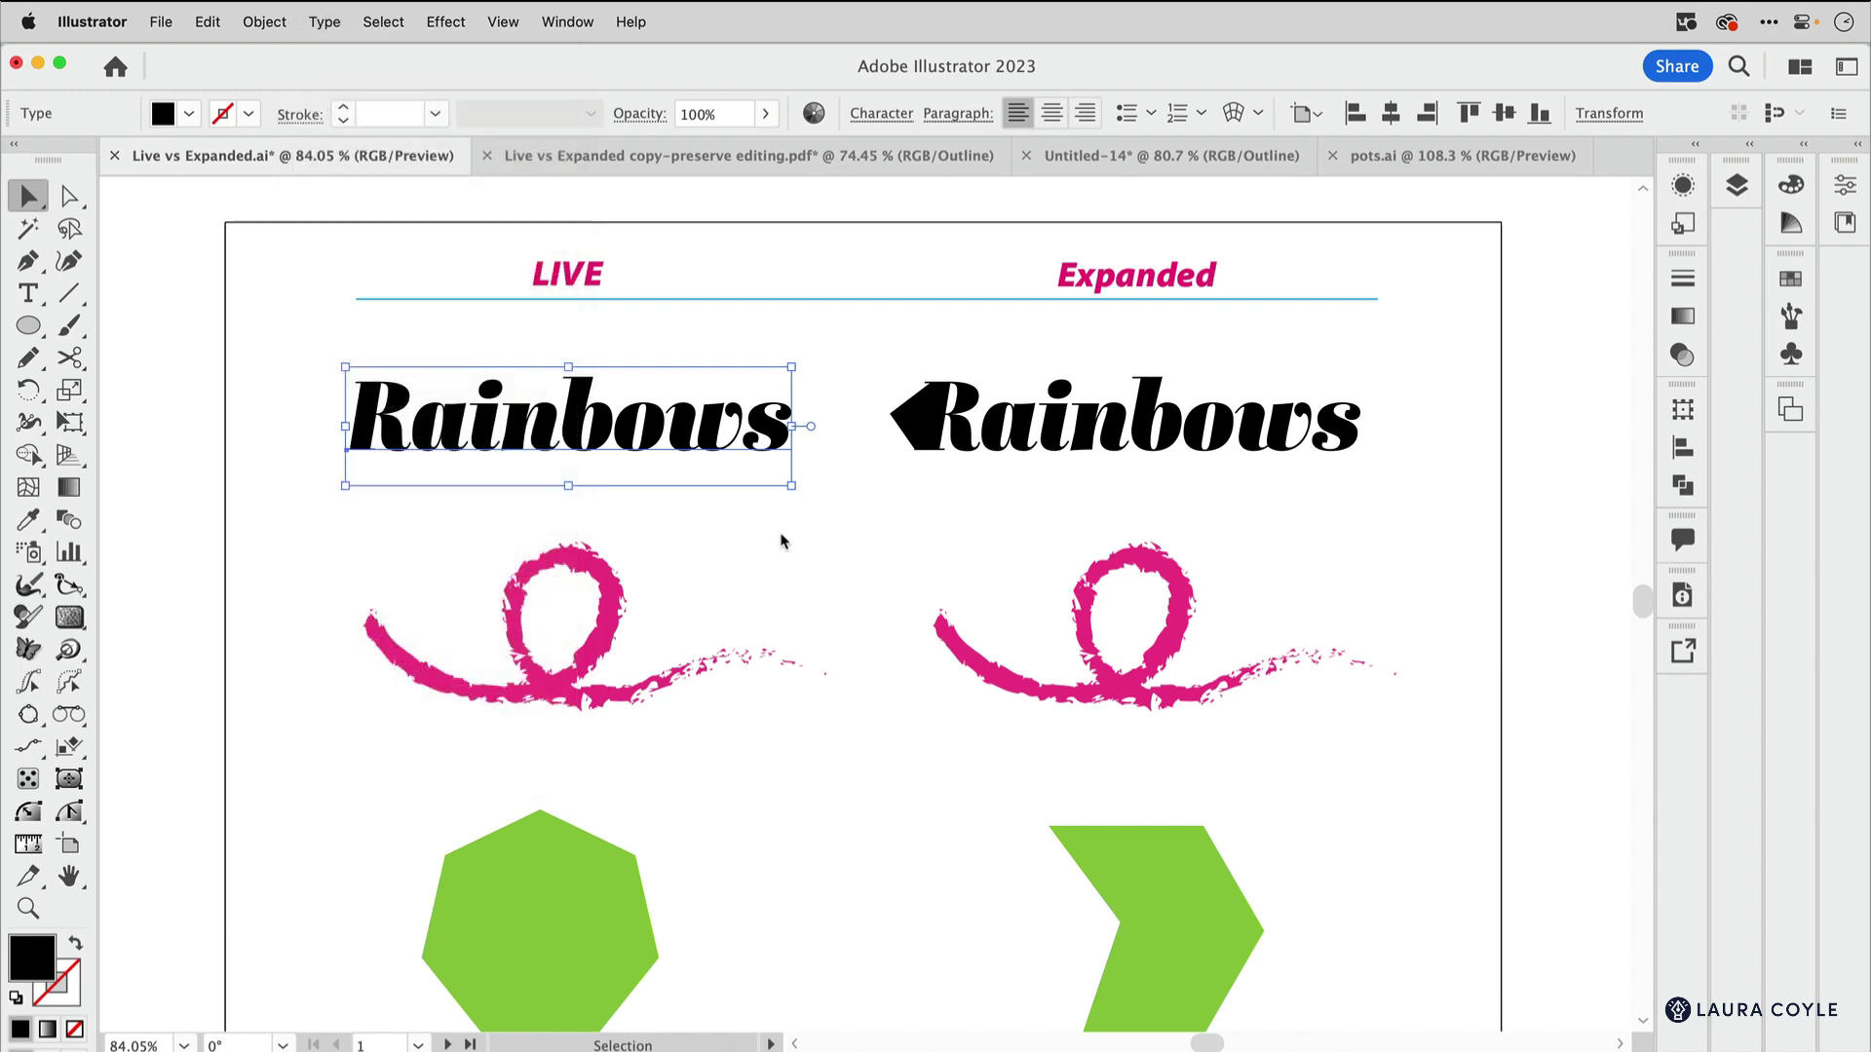
Inspect the live pink brush stroke's path in outline view and reshape it by moving its lower-left anchor point down and left.
{"action": "key", "text": "a"}
{"action": "left_click", "coordinate": [697, 673]}
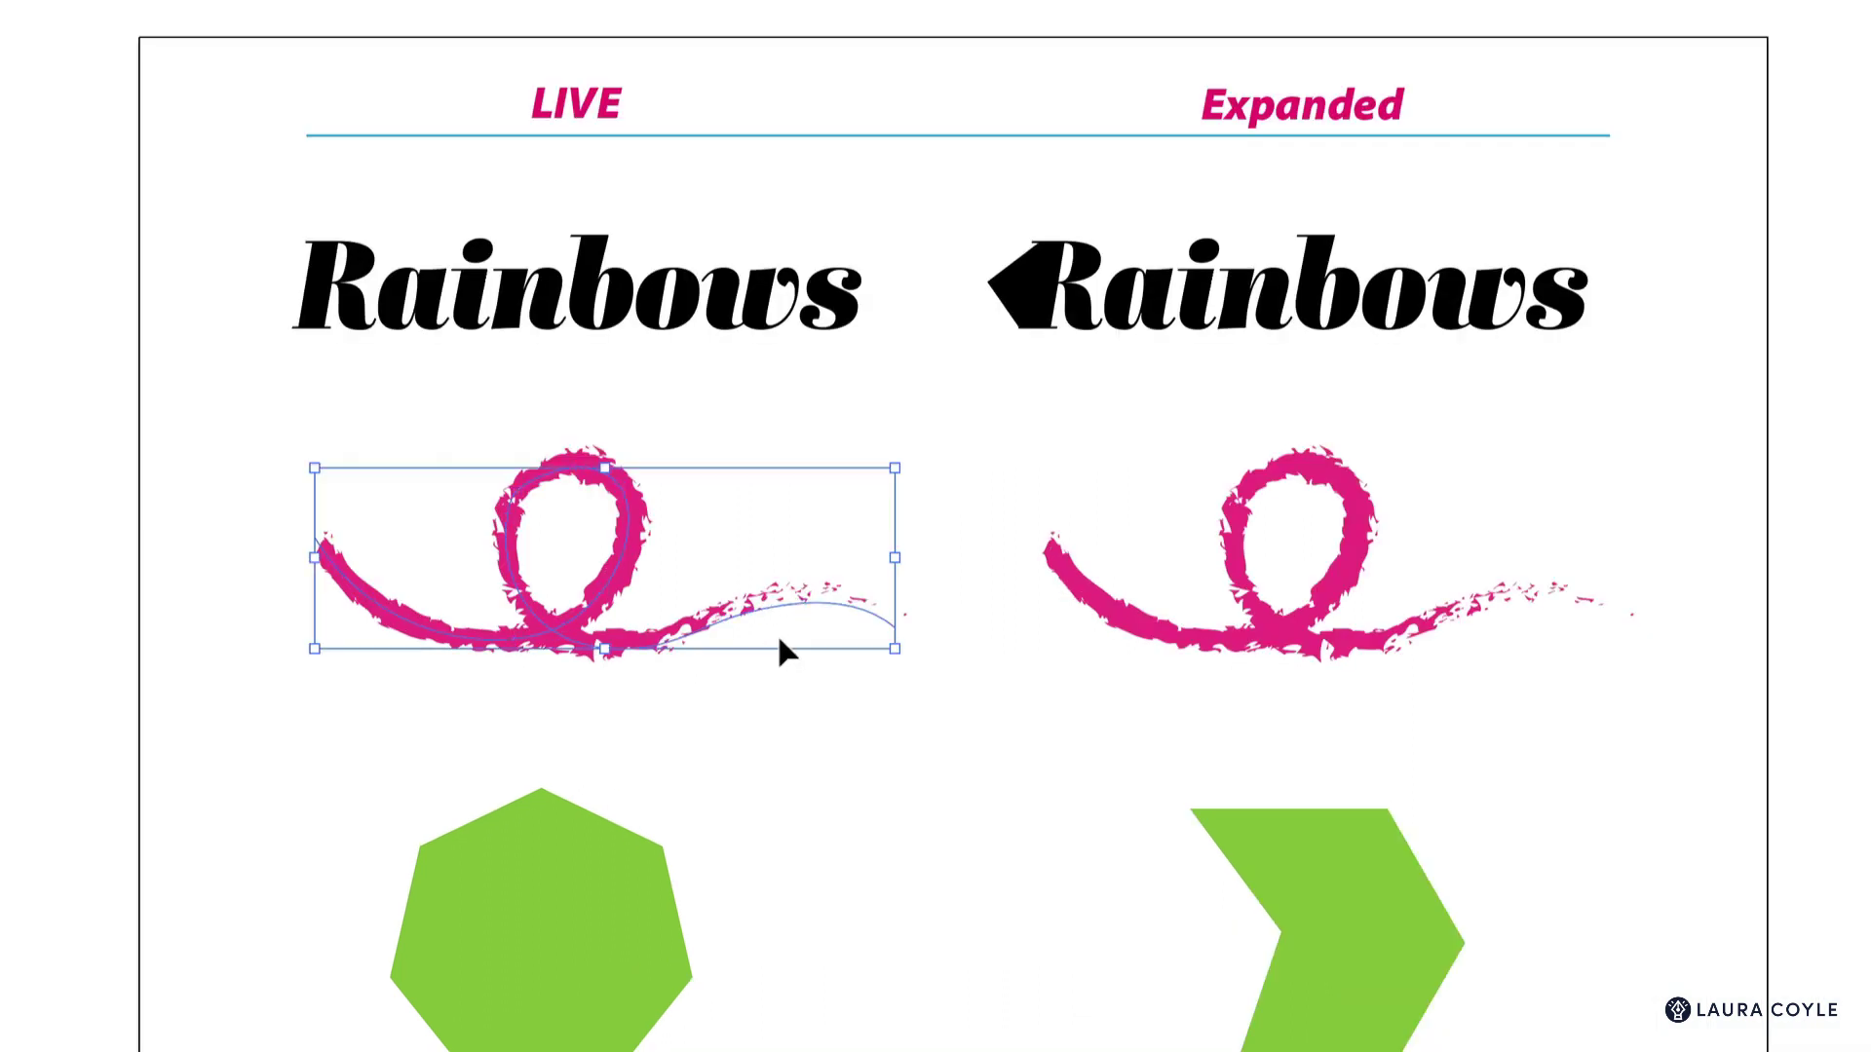
{"action": "key", "text": "super+y"}
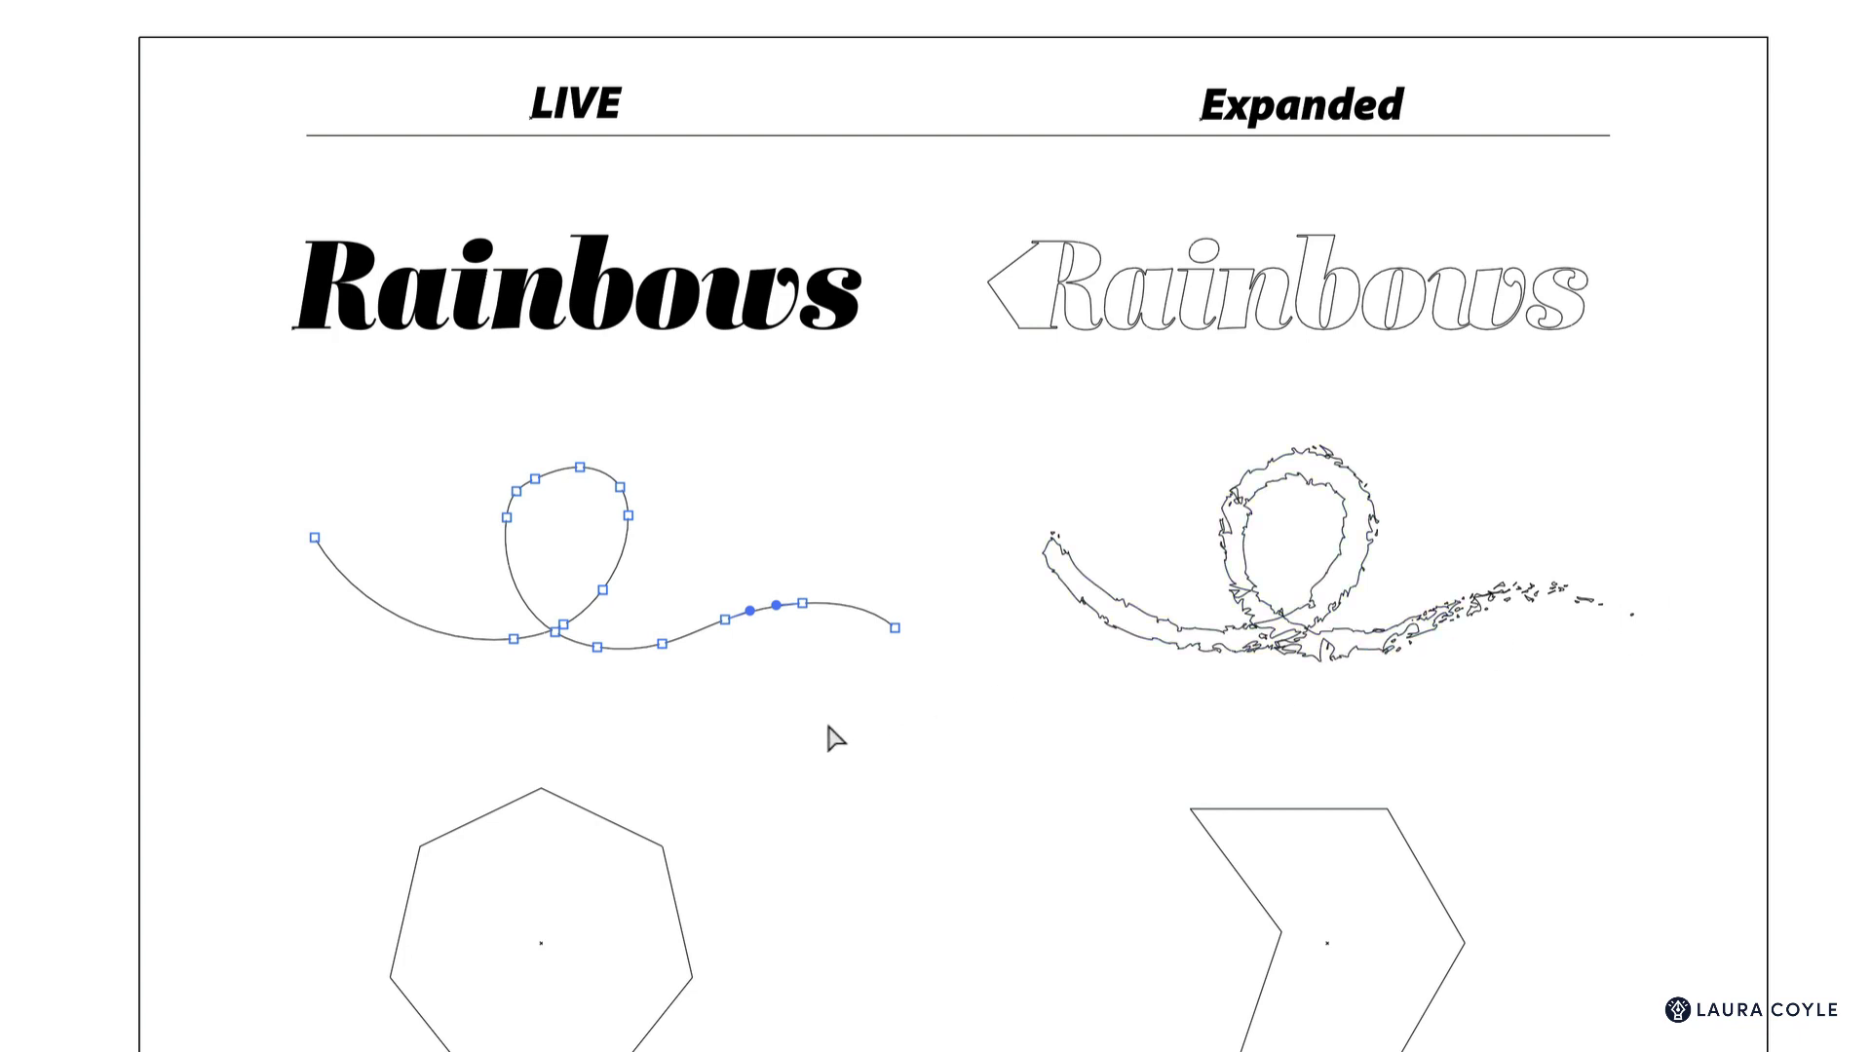
{"action": "key", "text": "v"}
{"action": "key", "text": "super+y"}
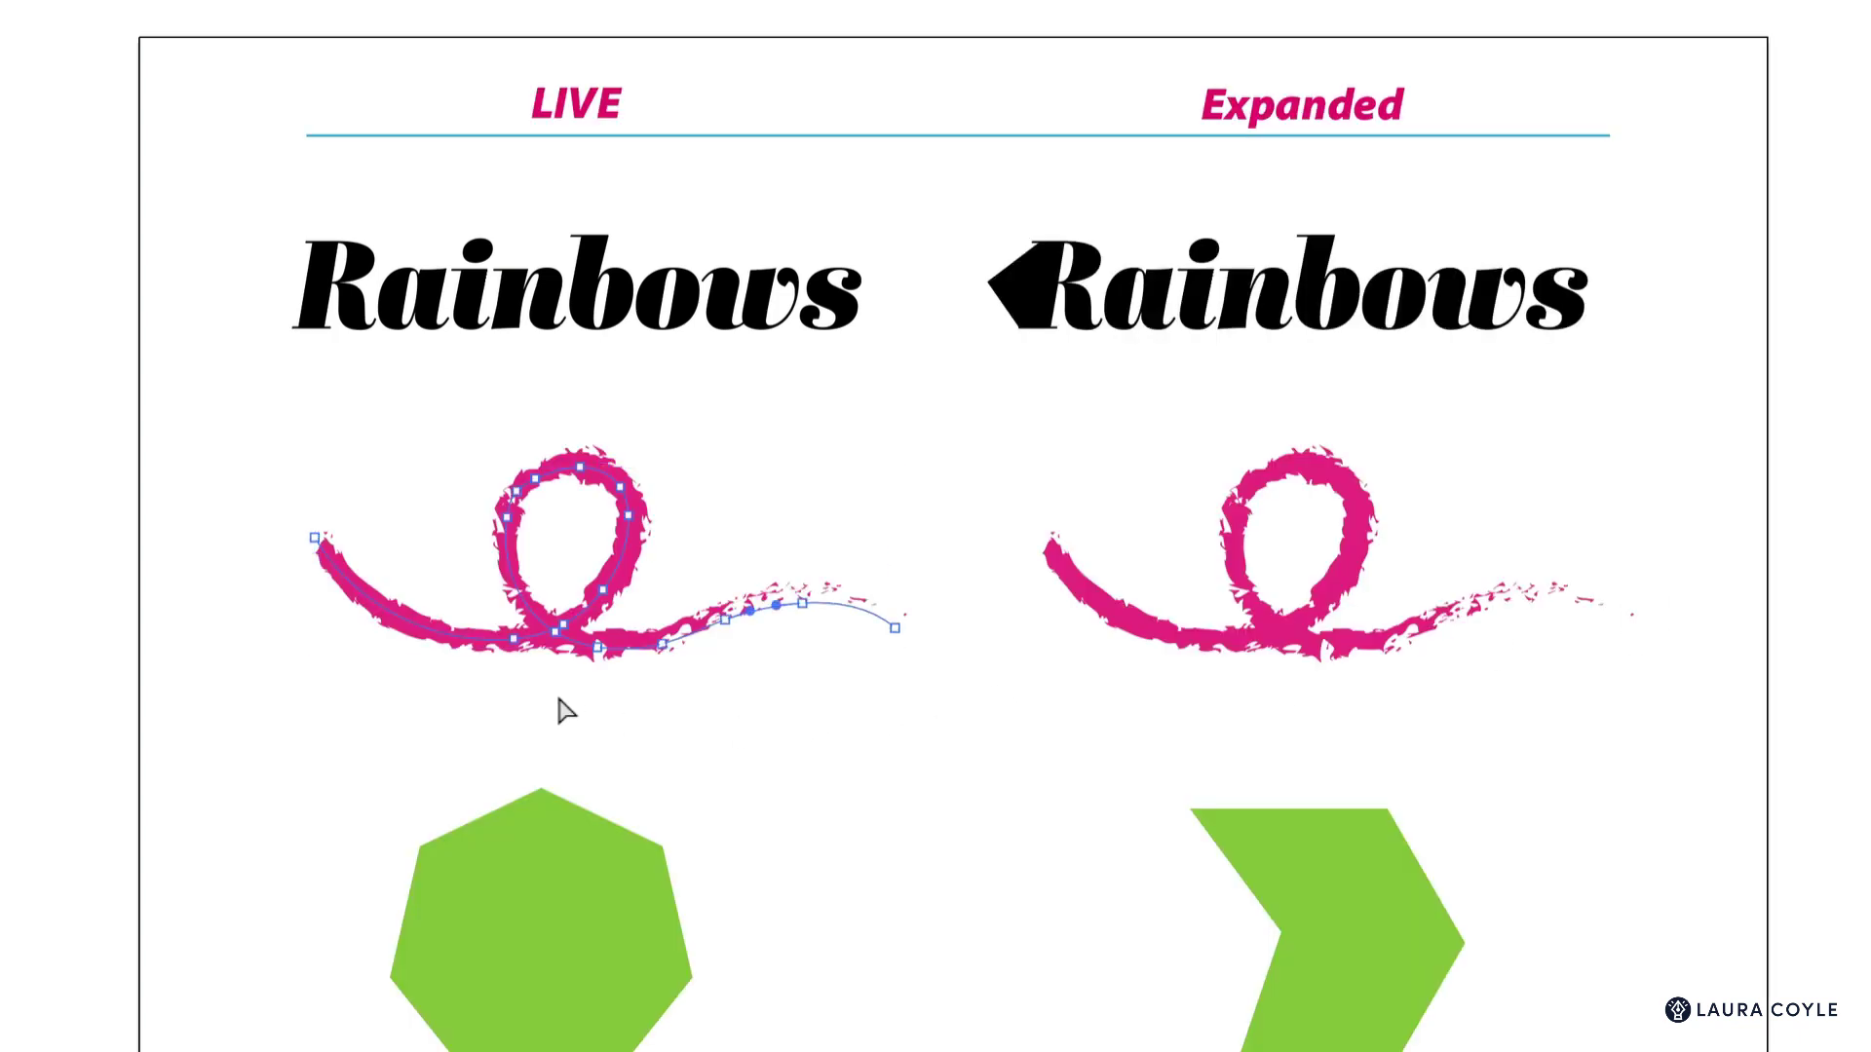
{"action": "mouse_move", "coordinate": [512, 651]}
{"action": "left_mouse_down"}
{"action": "mouse_move", "coordinate": [469, 677]}
{"action": "mouse_move", "coordinate": [439, 668]}
{"action": "left_mouse_up"}
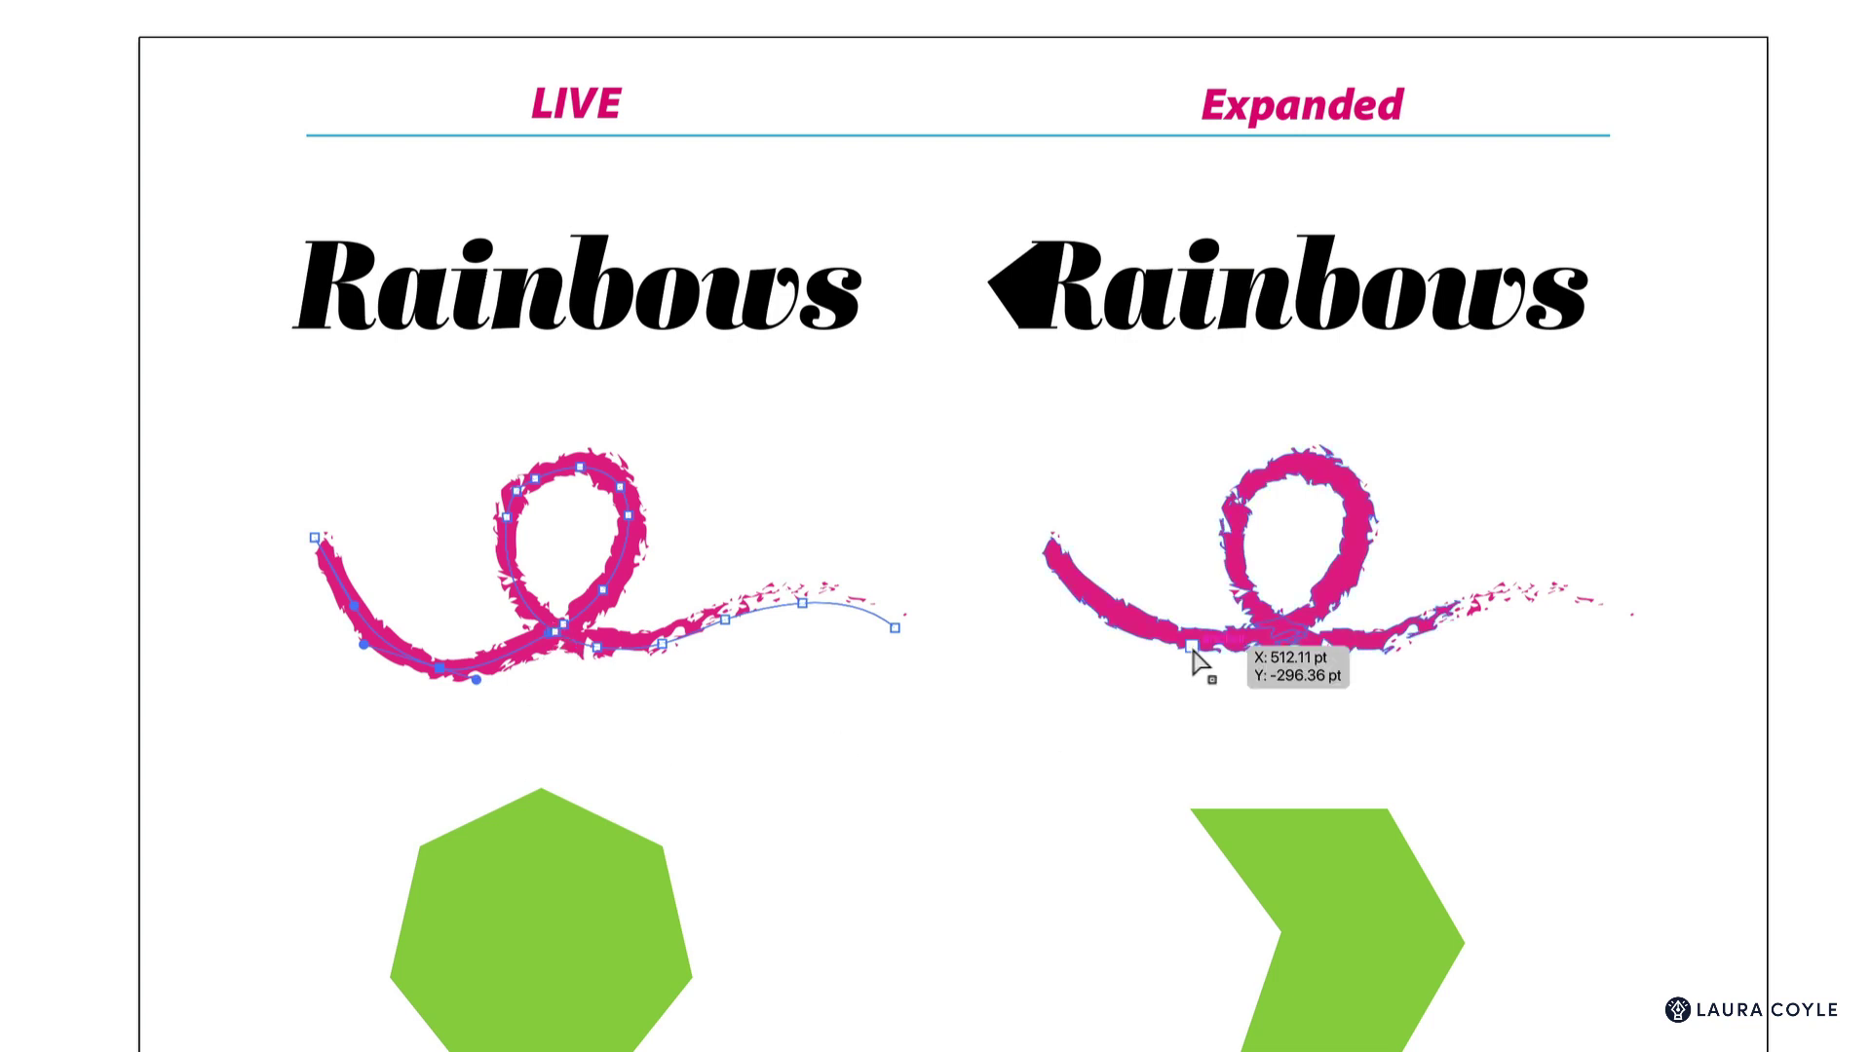
Inspect the anchor points of the expanded pink brush stroke and erase two gaps across its left tail.
{"action": "left_click", "coordinate": [1182, 652]}
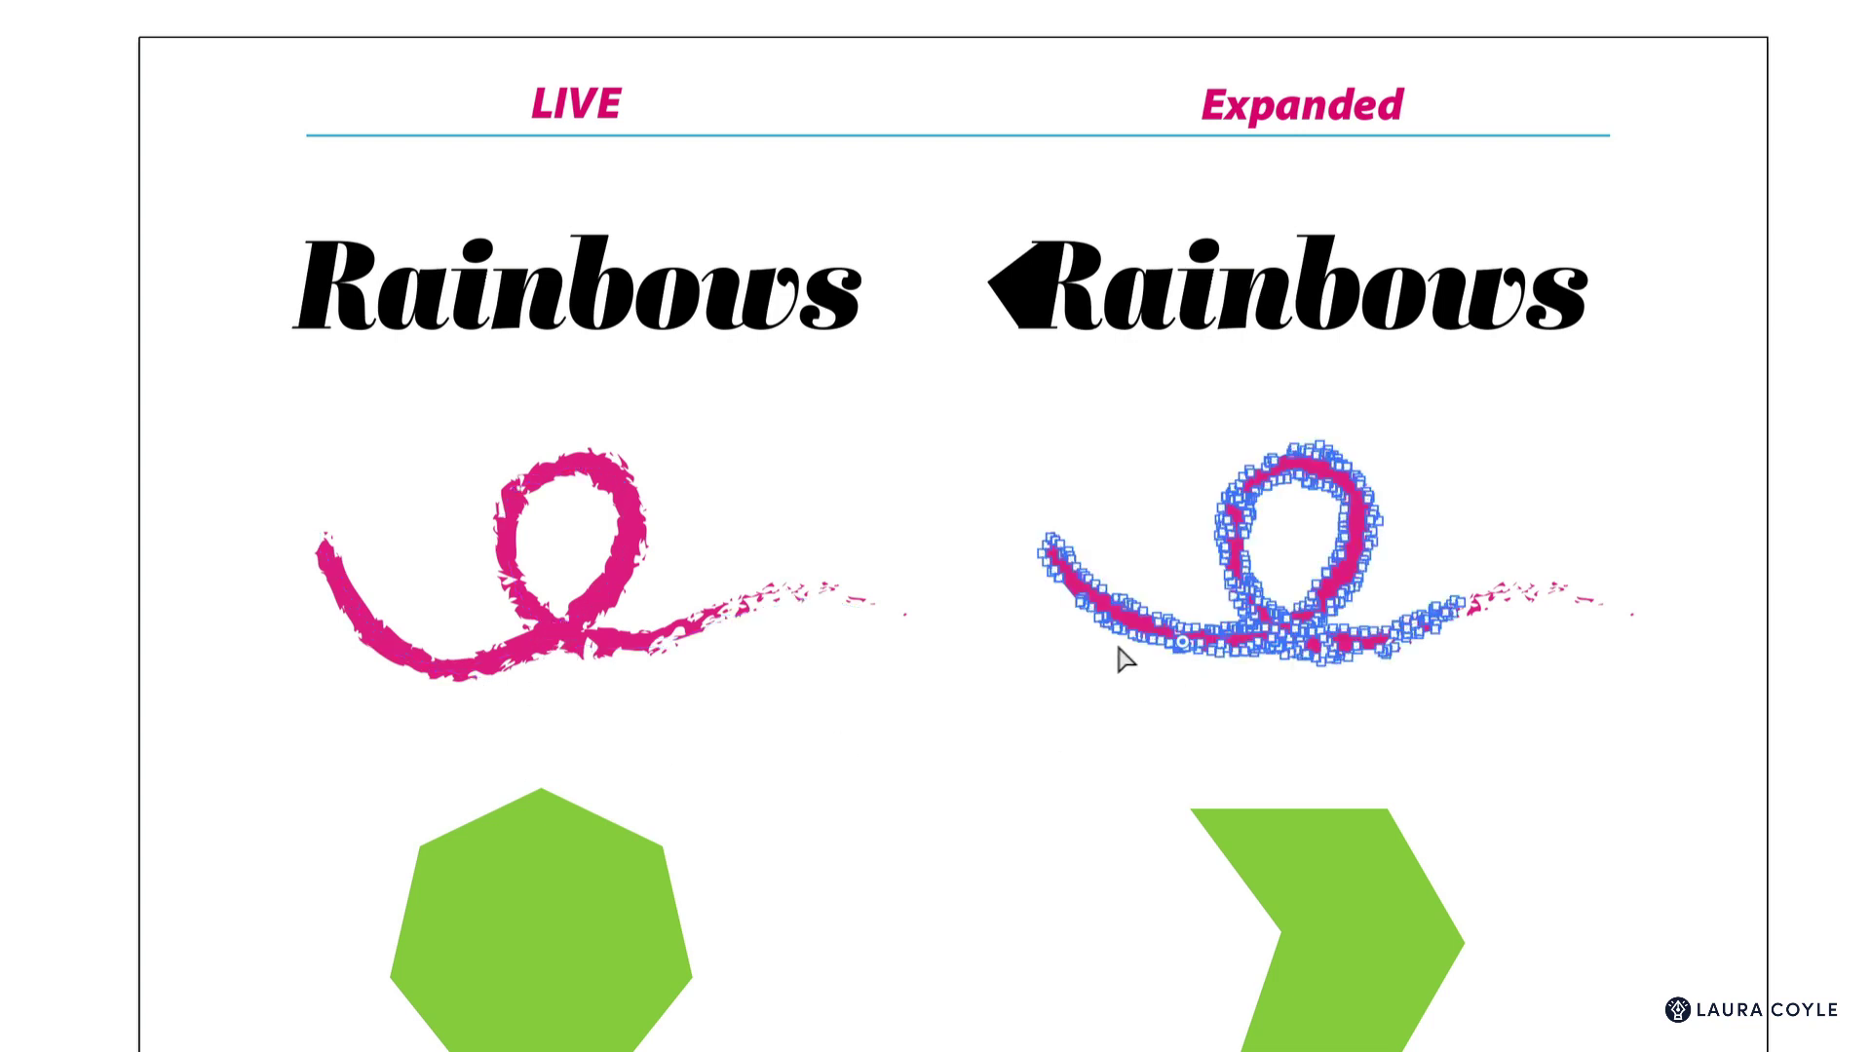
{"action": "left_click", "coordinate": [1243, 699]}
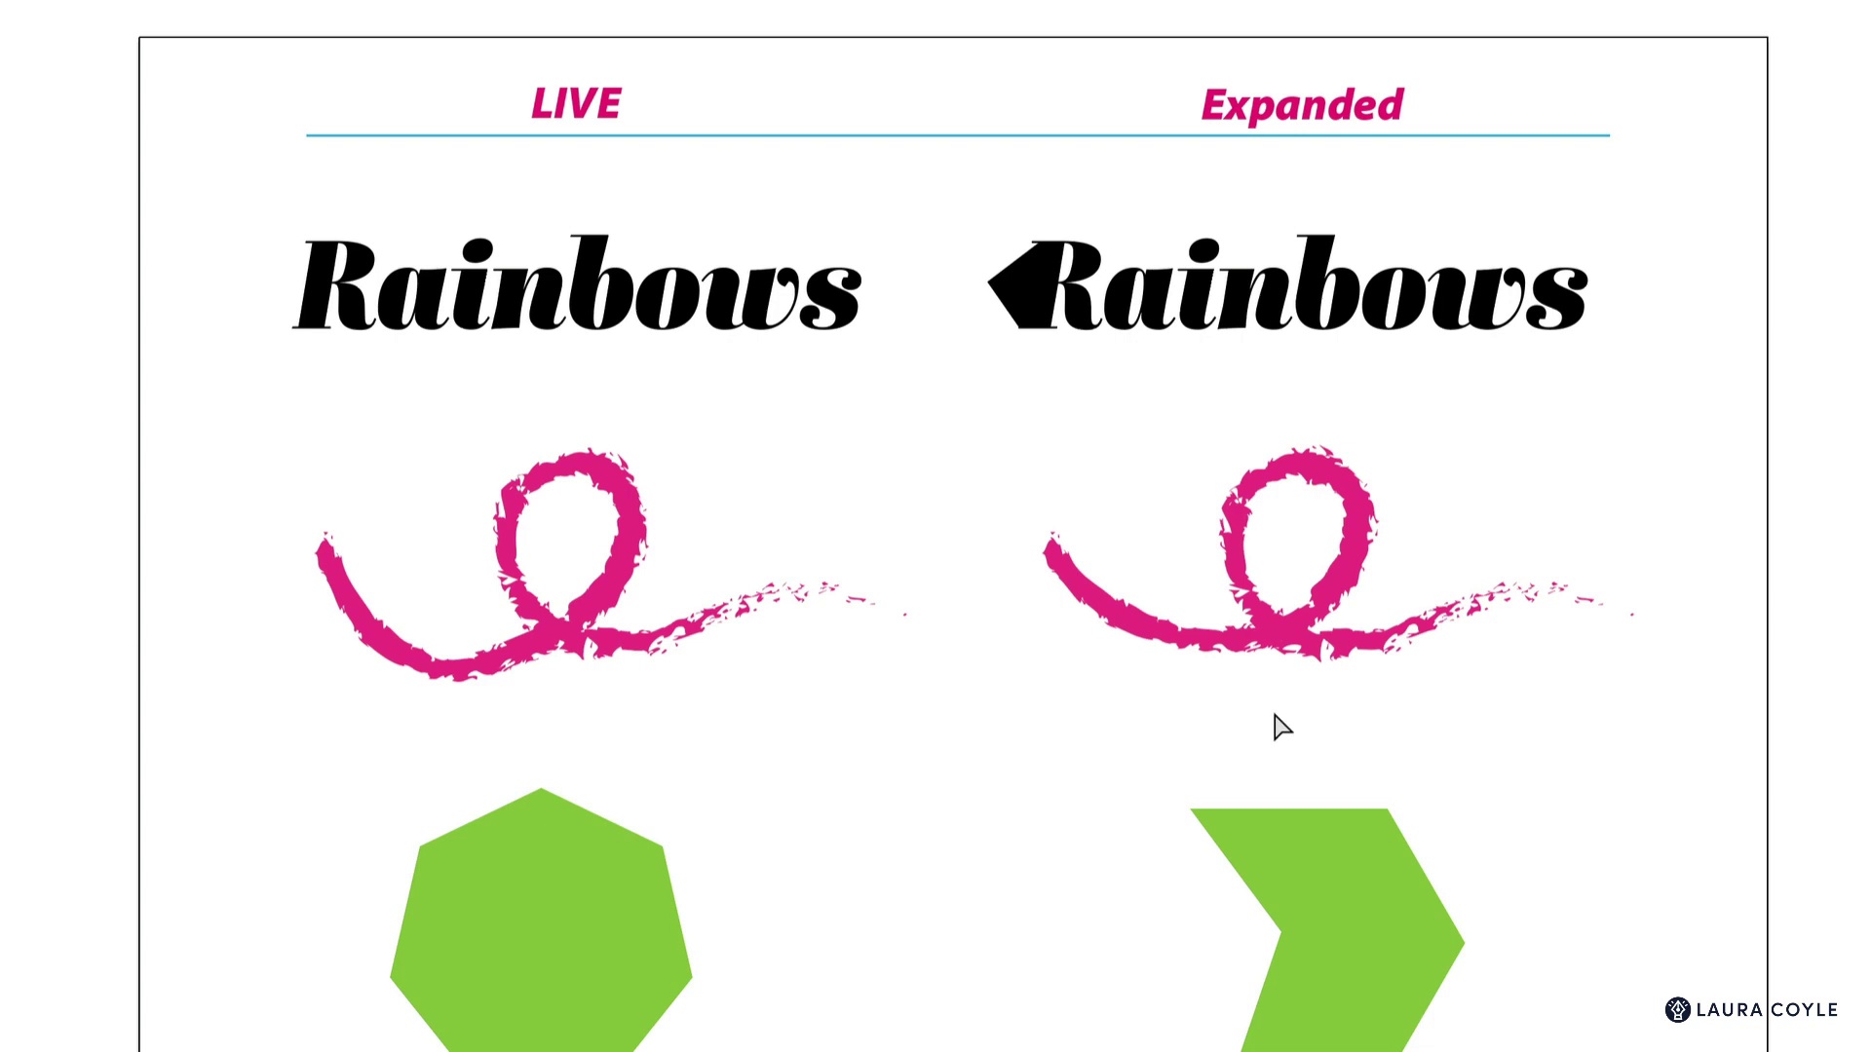
{"action": "key", "text": "shift+e"}
{"action": "left_click_drag", "start_coordinate": [1149, 585], "coordinate": [1107, 689]}
{"action": "left_click_drag", "start_coordinate": [1107, 526], "coordinate": [1052, 647]}
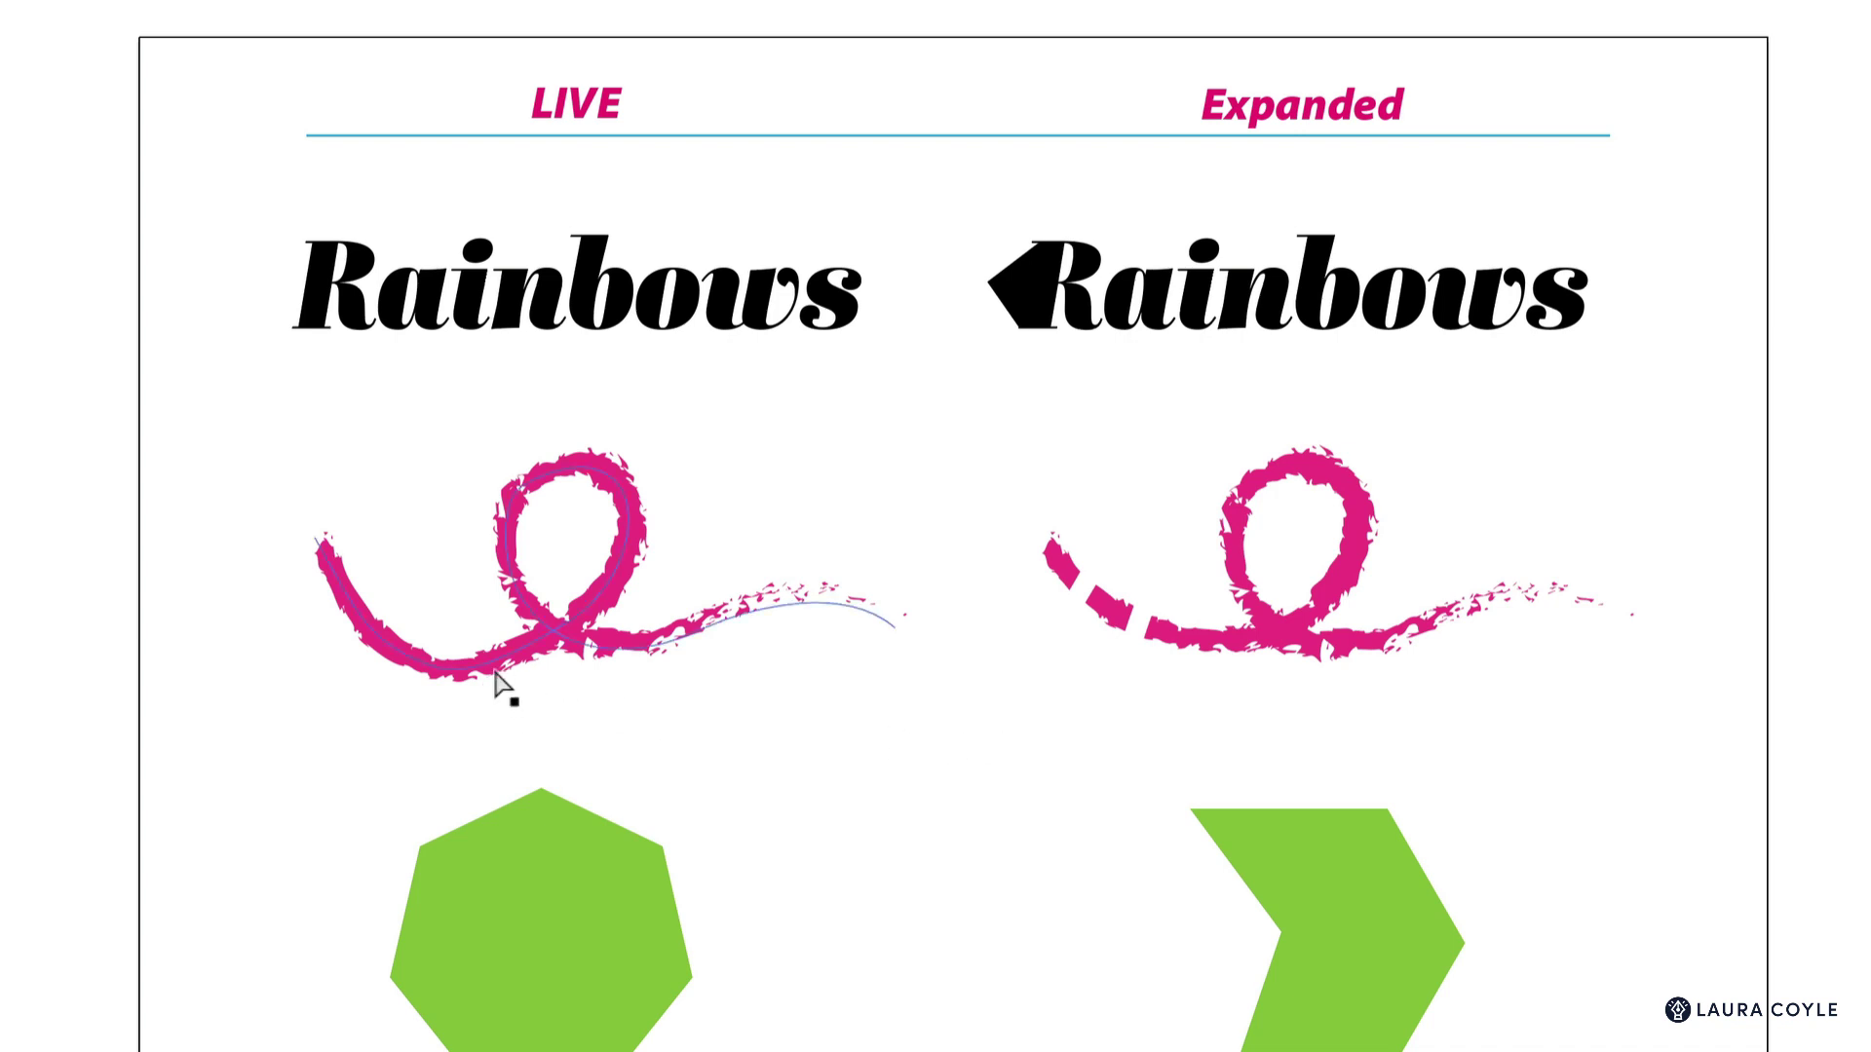
Erase two gaps across the left tail of the live pink brush stroke and check the split path in outline view.
{"action": "left_click_drag", "start_coordinate": [389, 539], "coordinate": [288, 647]}
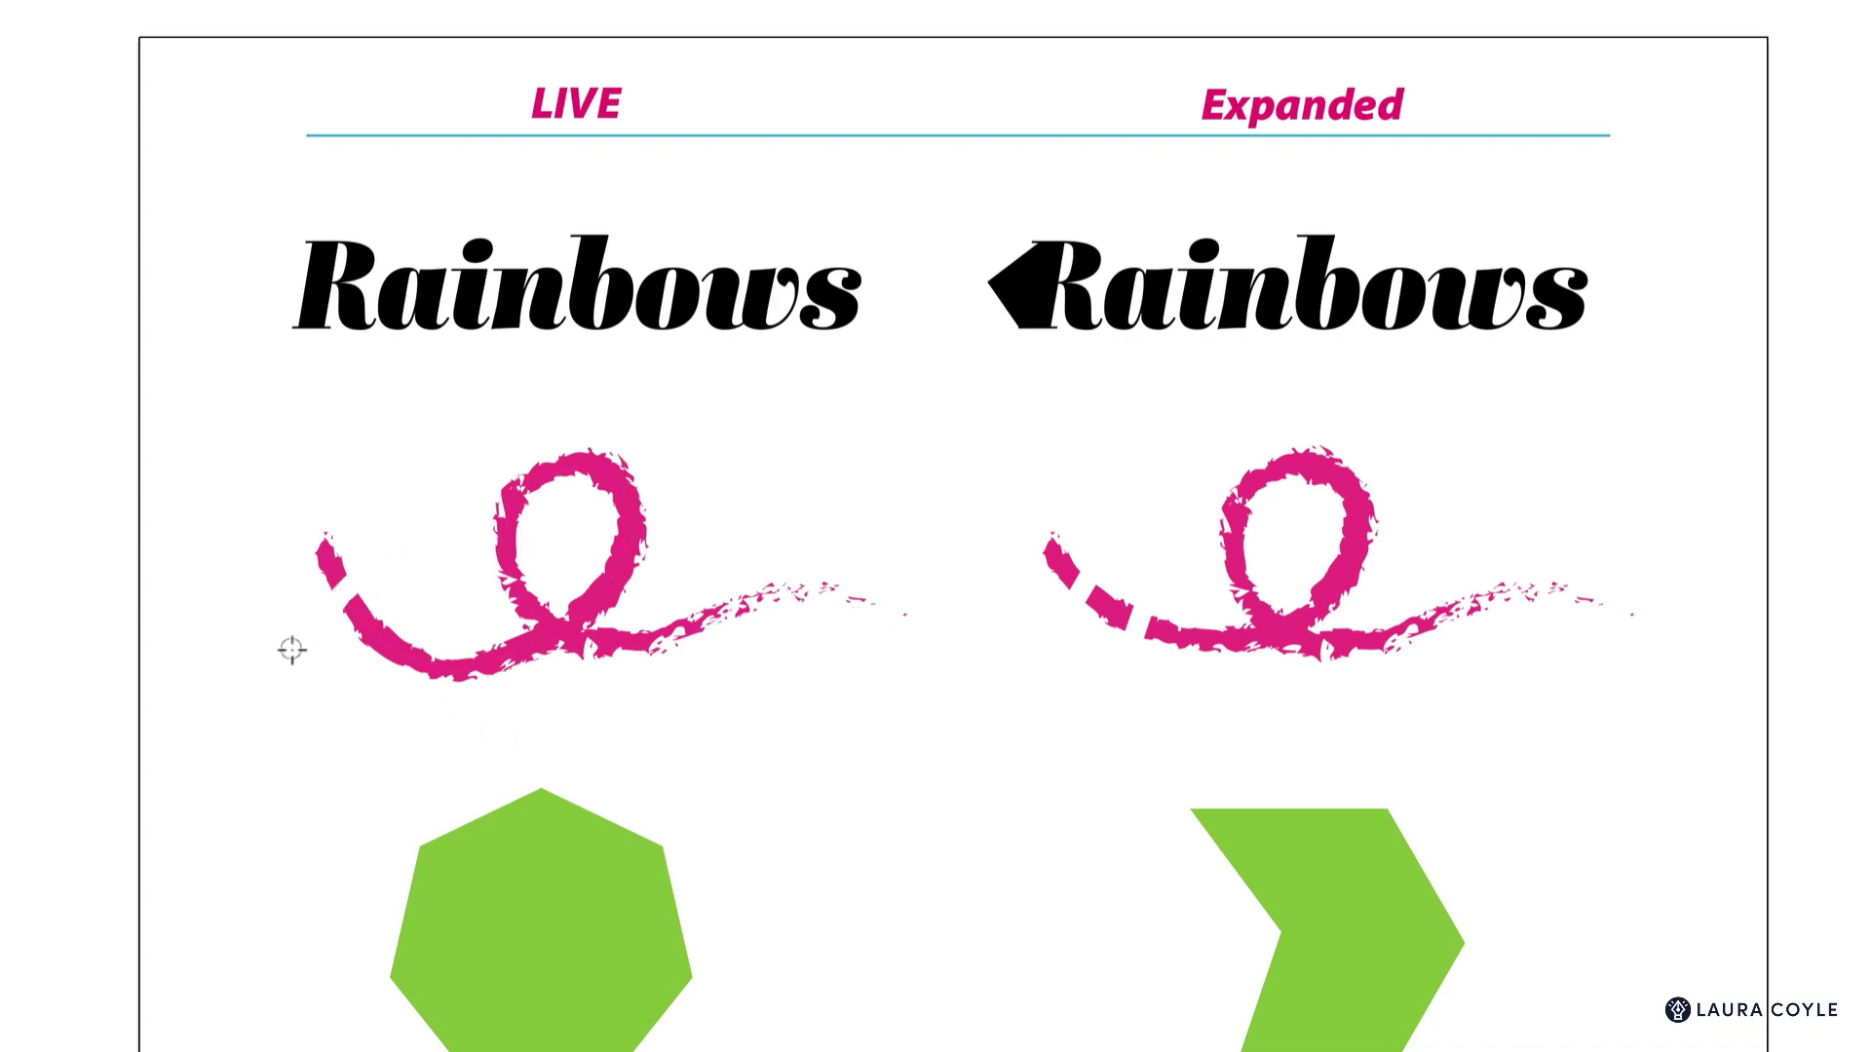
{"action": "mouse_move", "coordinate": [455, 581]}
{"action": "left_mouse_down"}
{"action": "mouse_move", "coordinate": [429, 605]}
{"action": "mouse_move", "coordinate": [412, 732]}
{"action": "left_mouse_up"}
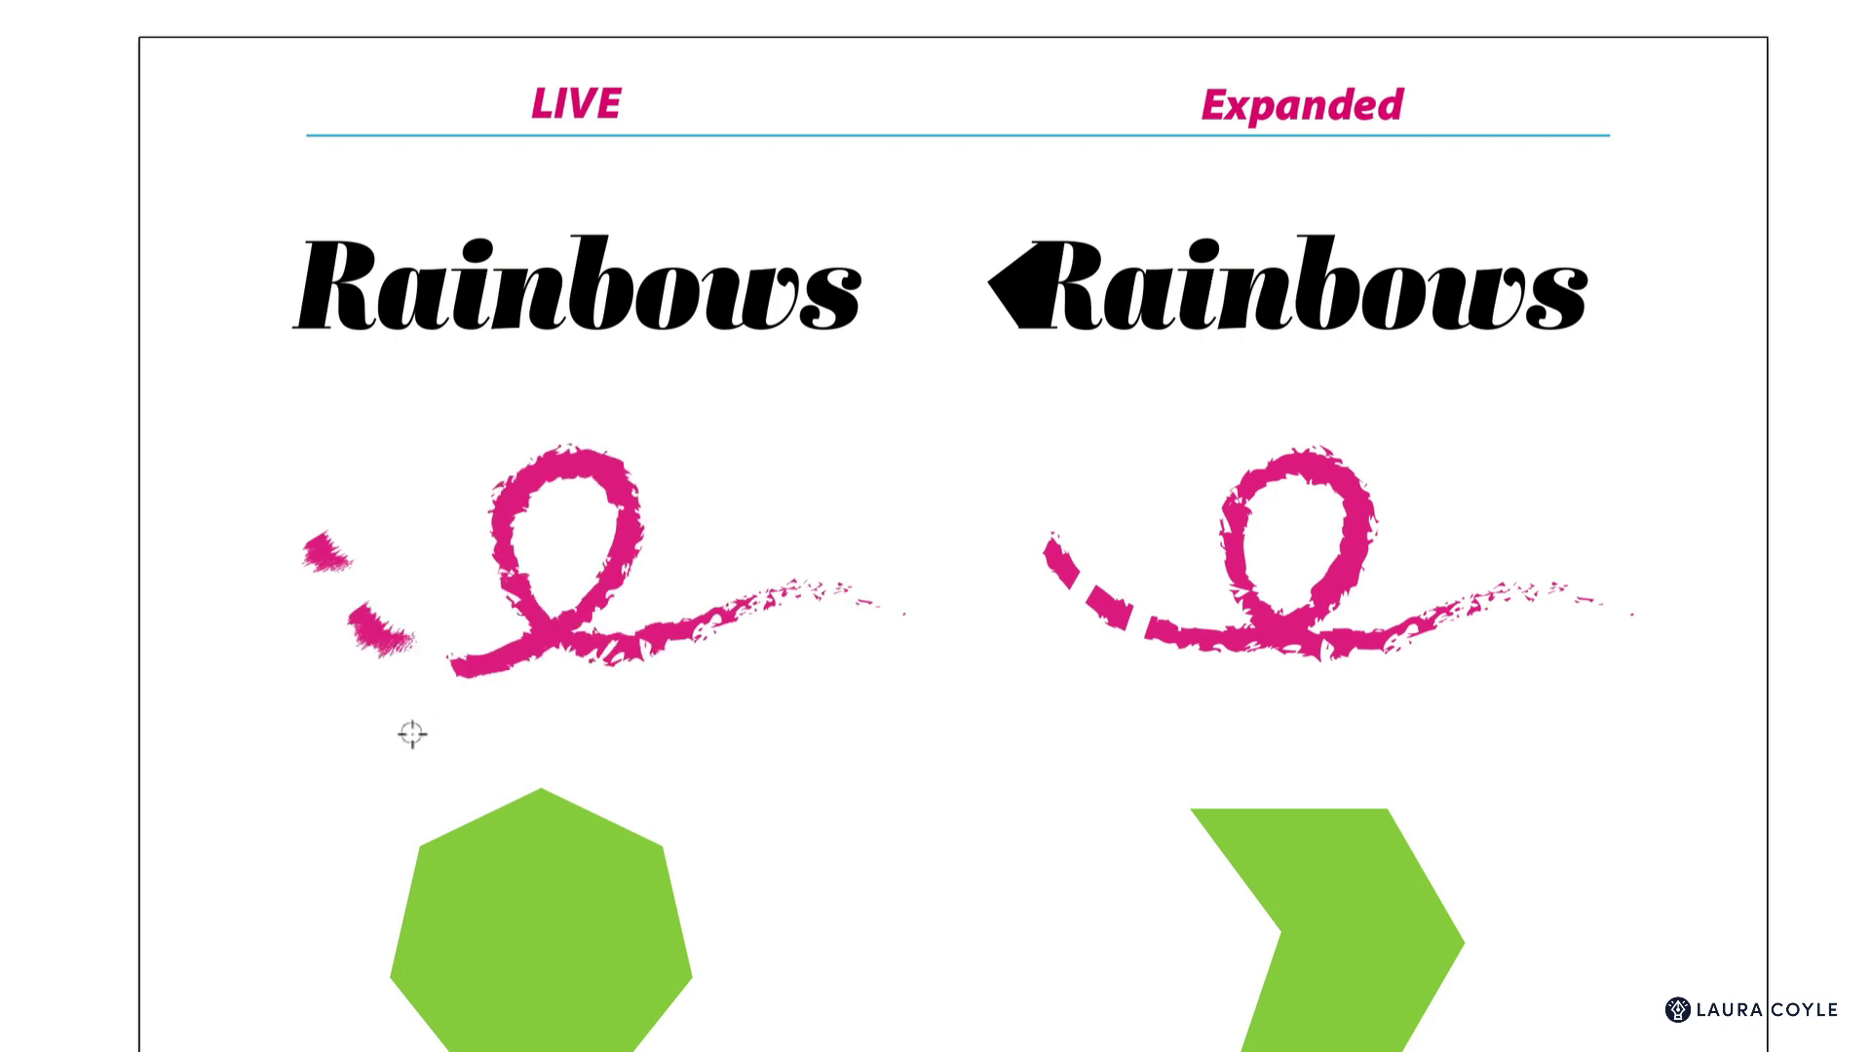
{"action": "key", "text": "ctrl+y"}
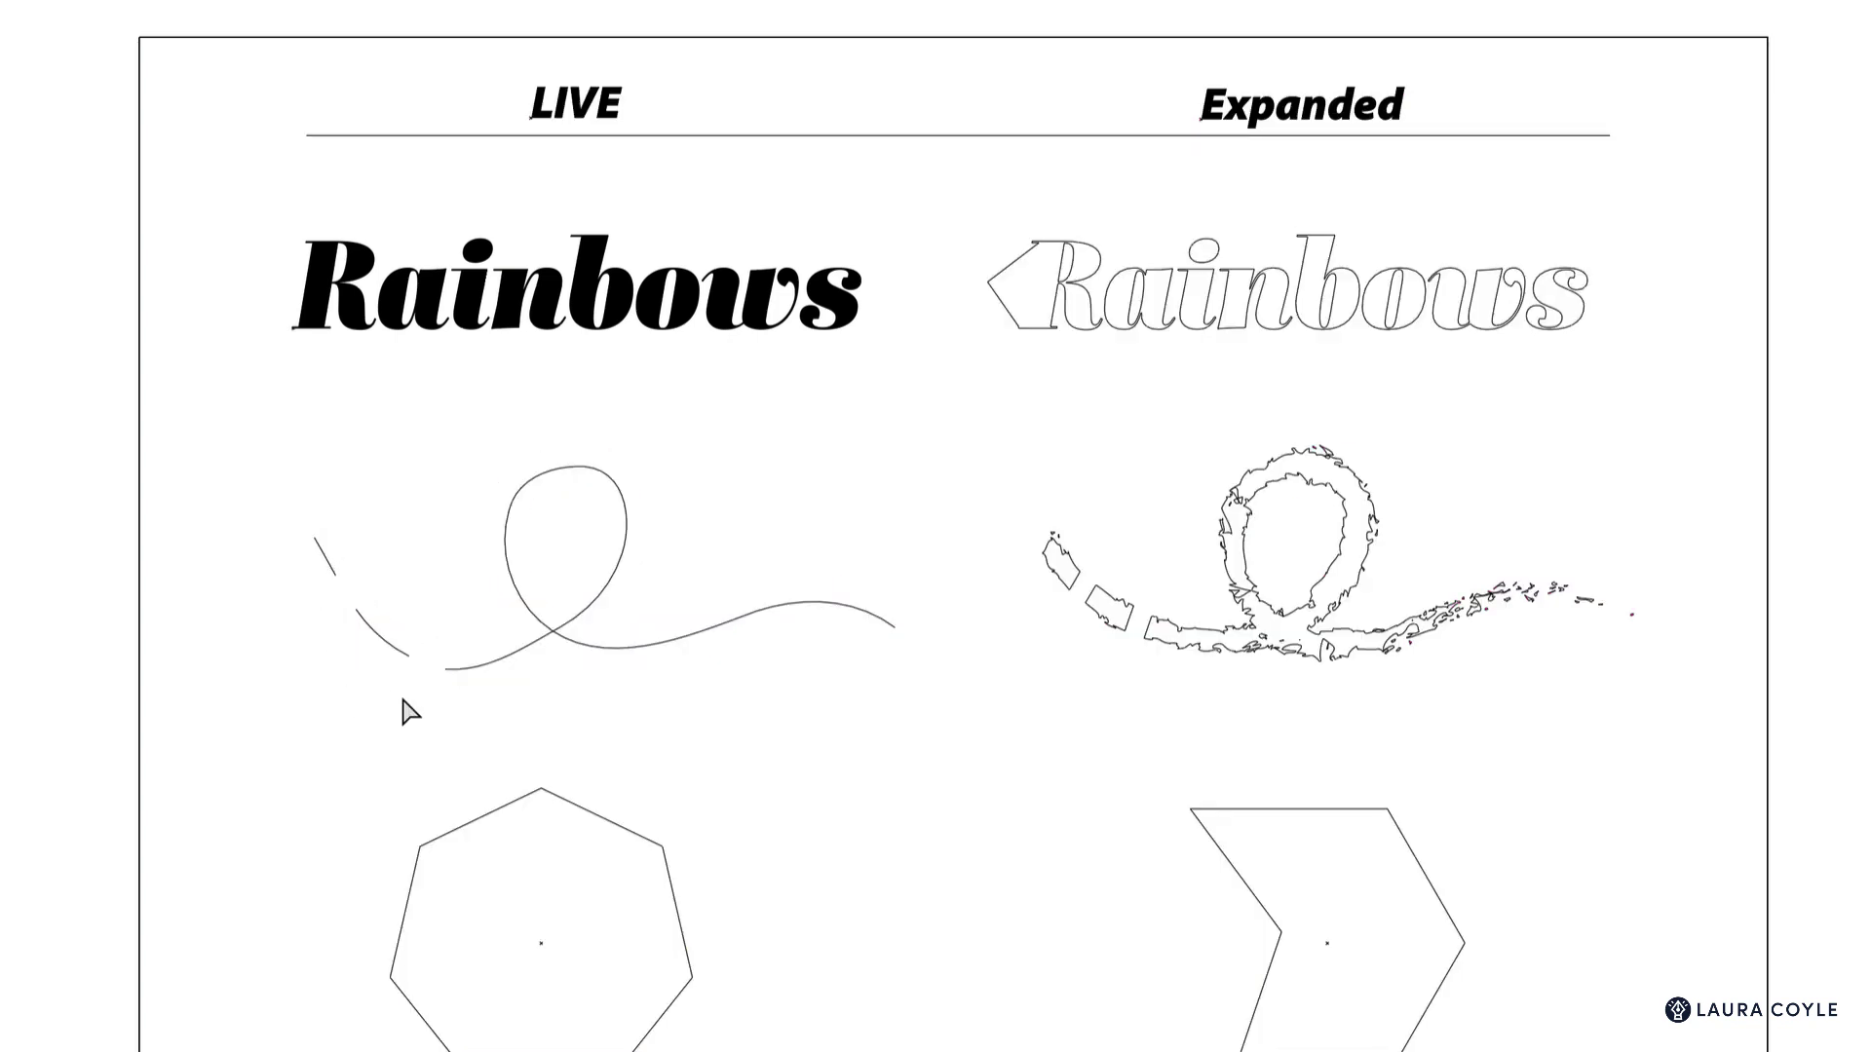
{"action": "key", "text": "ctrl+y"}
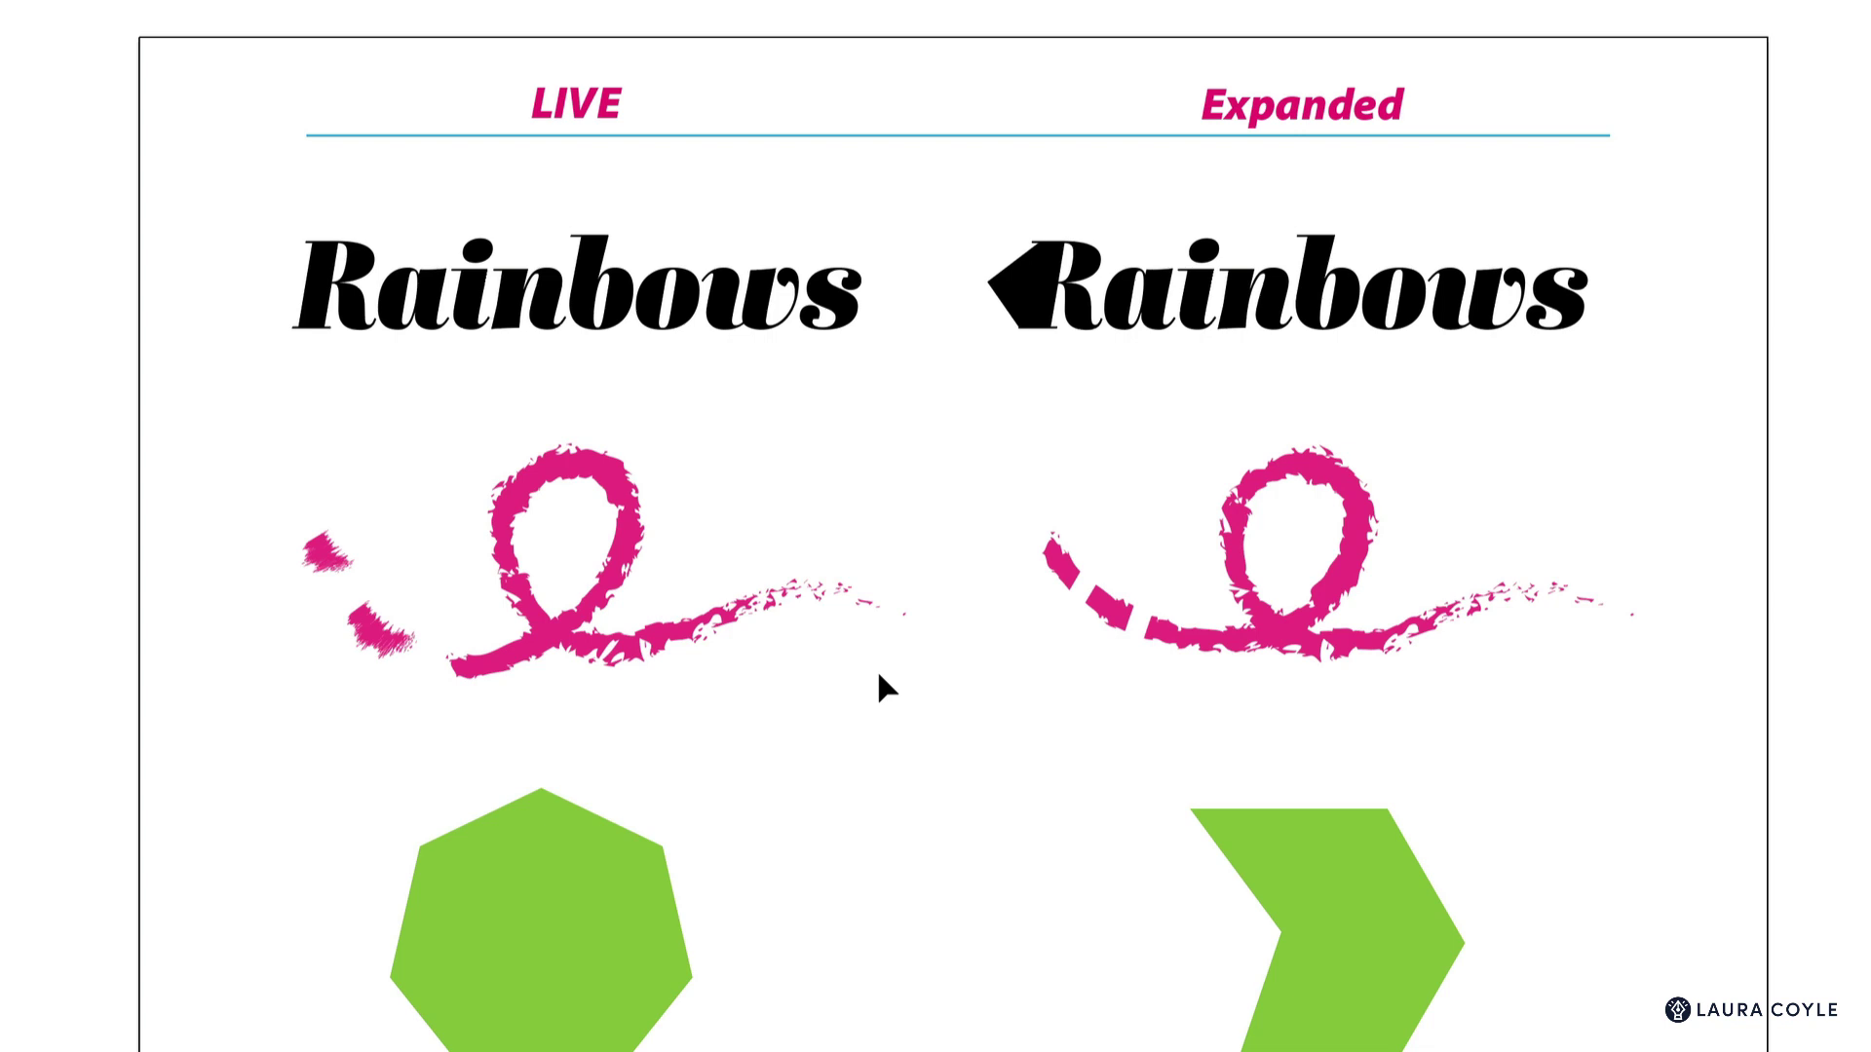
Try the side-count control on the live green heptagon and list the available shape tools.
{"action": "left_click_drag", "start_coordinate": [894, 881], "coordinate": [862, 551]}
{"action": "left_click", "coordinate": [555, 591]}
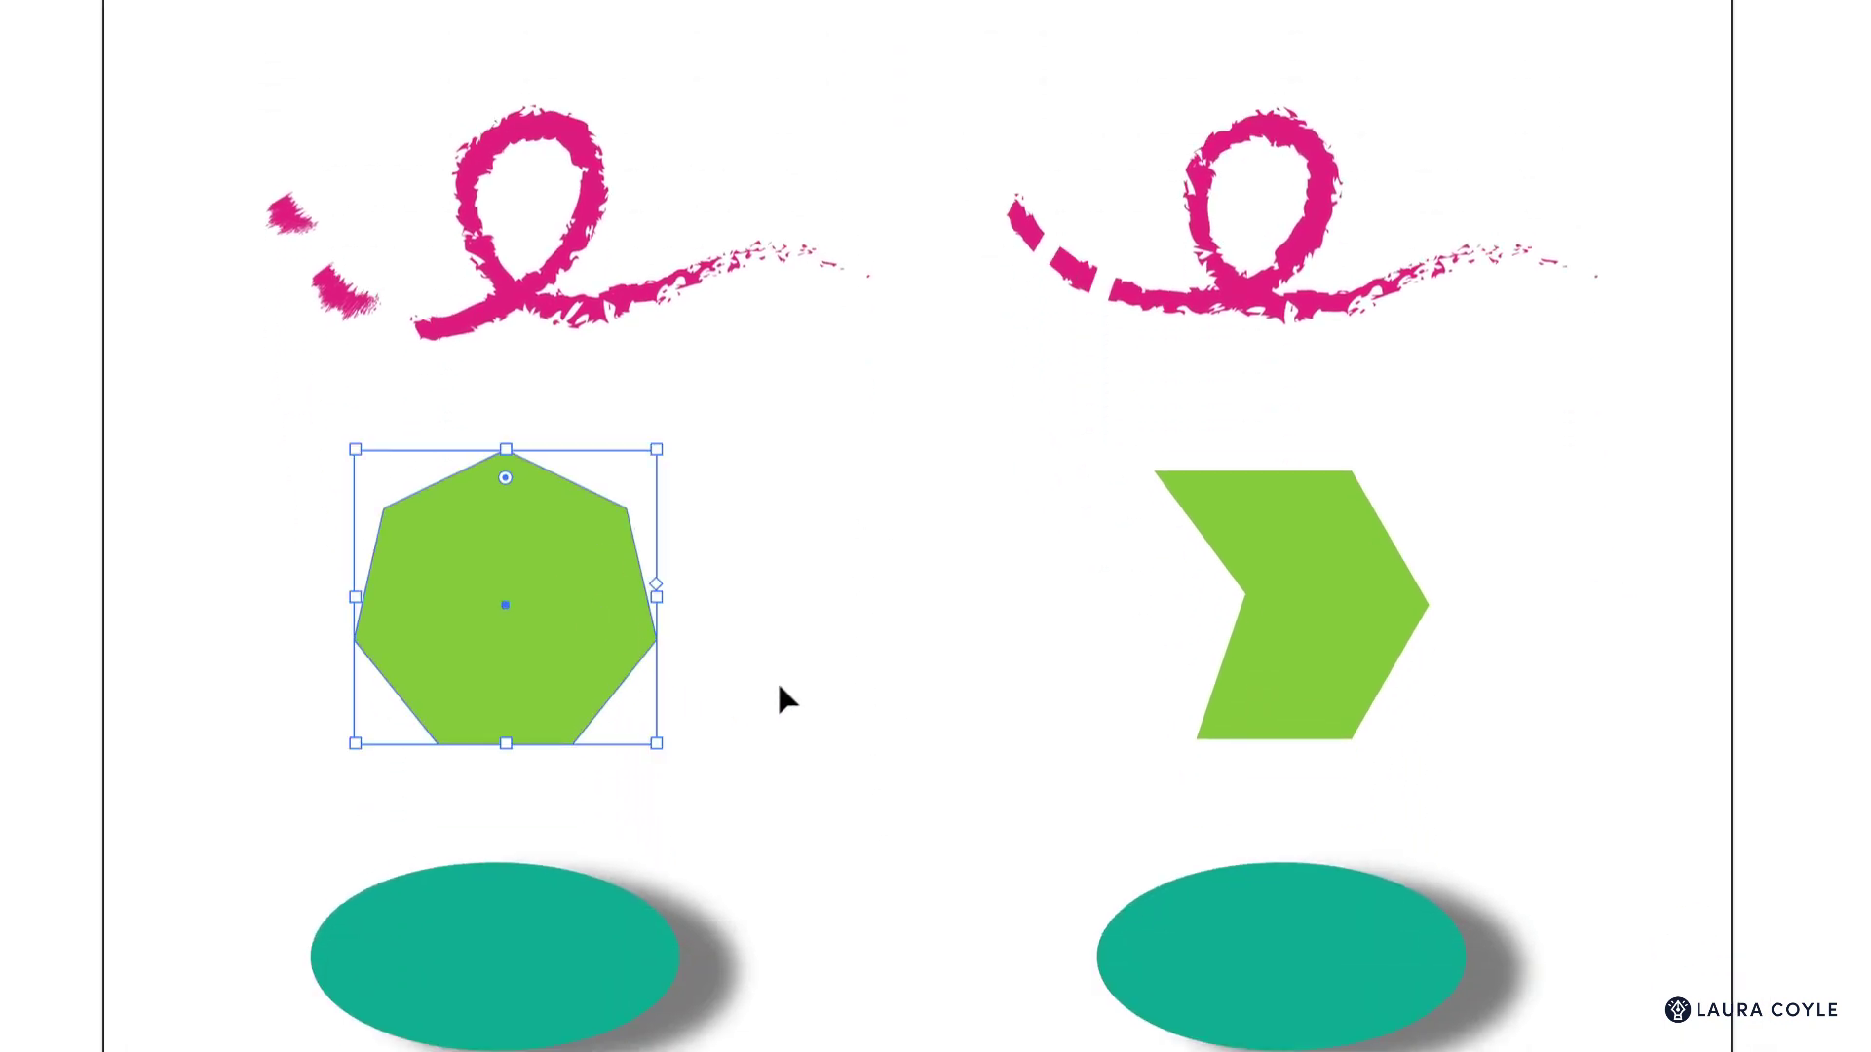
{"action": "mouse_move", "coordinate": [656, 582]}
{"action": "left_mouse_down"}
{"action": "mouse_move", "coordinate": [656, 513]}
{"action": "mouse_move", "coordinate": [668, 651]}
{"action": "mouse_move", "coordinate": [674, 596]}
{"action": "left_mouse_up"}
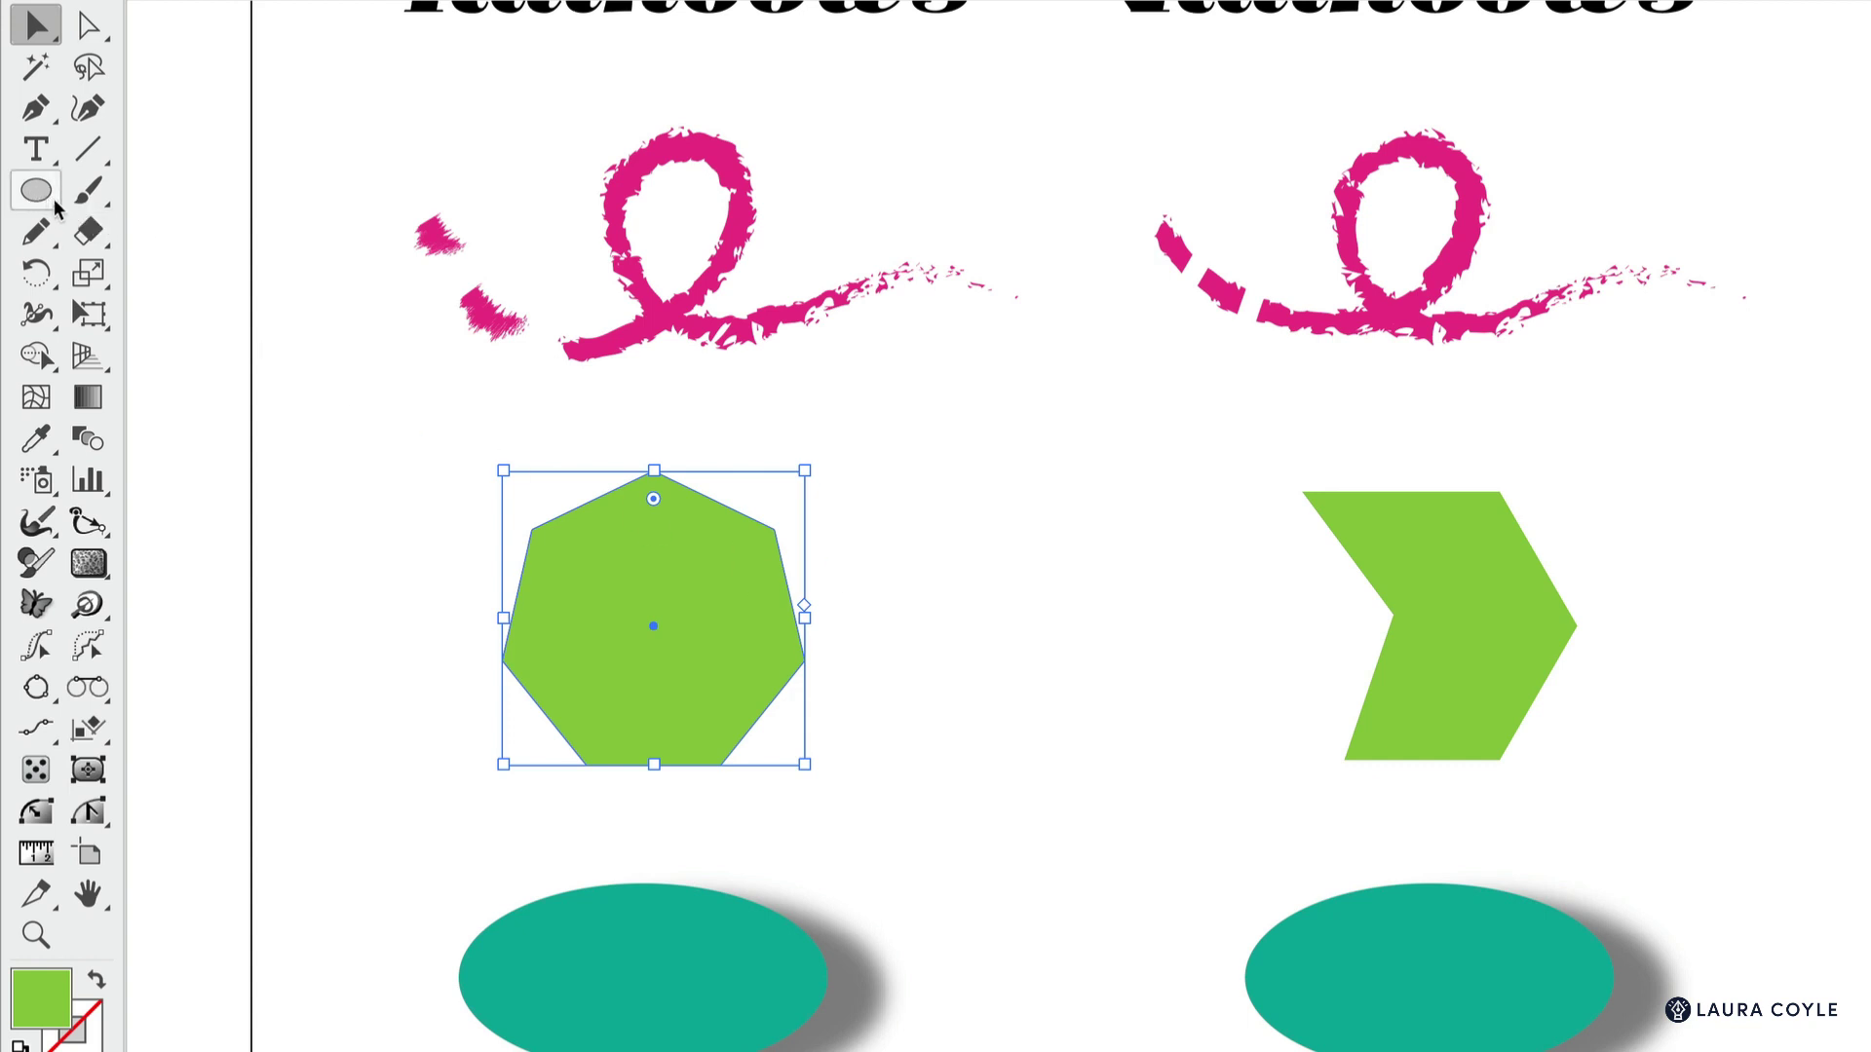
{"action": "left_click", "coordinate": [54, 205]}
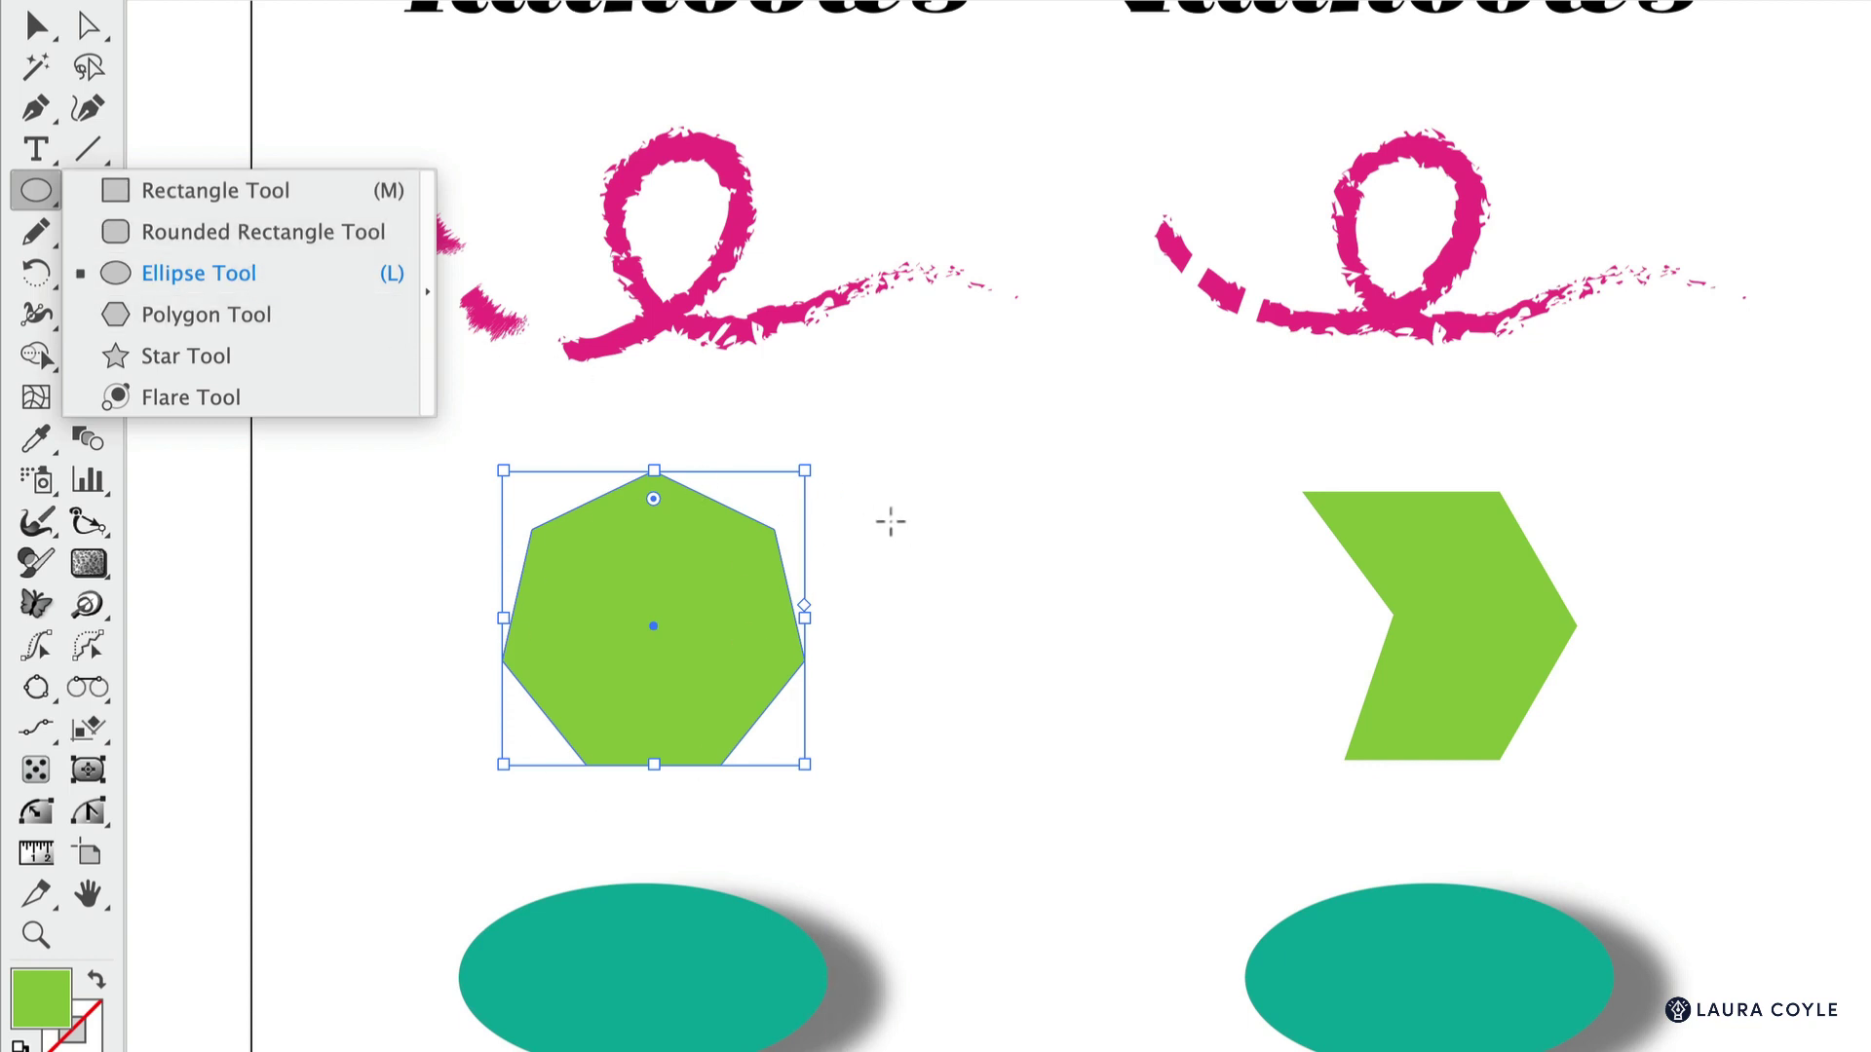
{"action": "key", "text": "Escape"}
Move the live heptagon's right corner anchor point inward to near the shape's centre.
{"action": "key", "text": "a"}
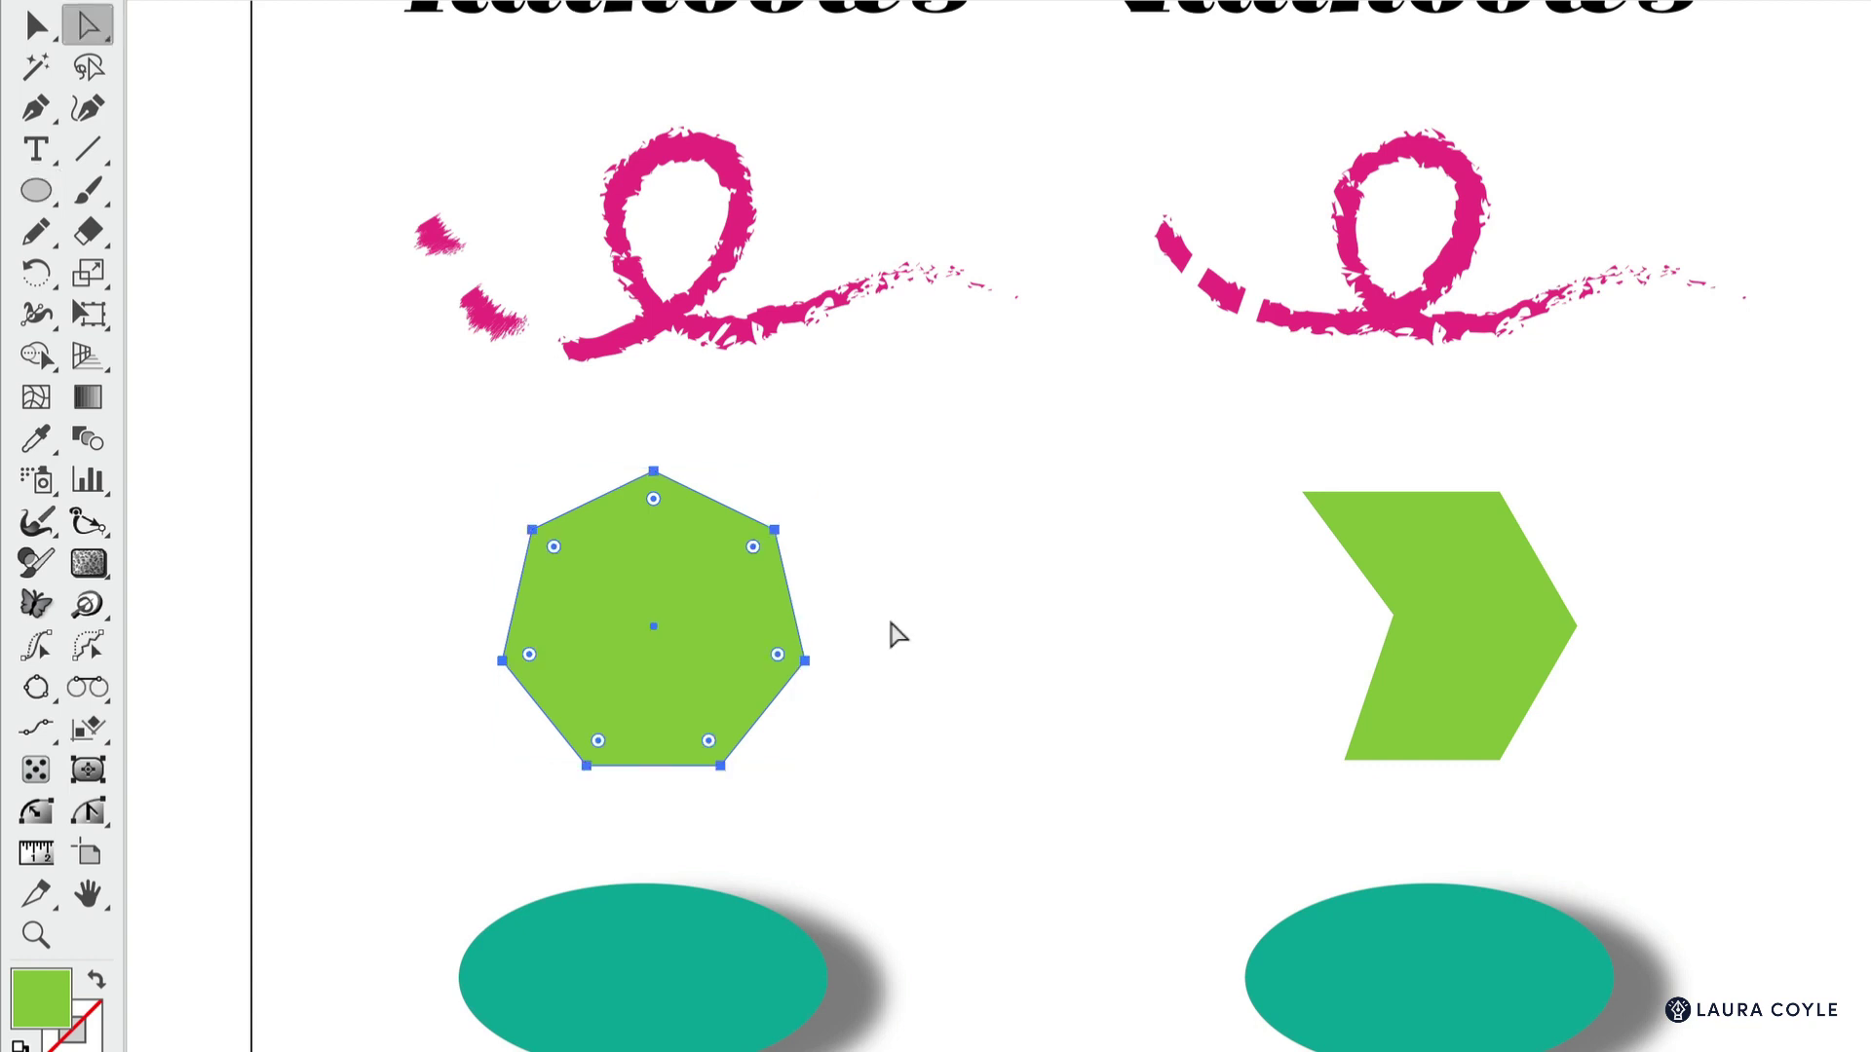
{"action": "left_click_drag", "start_coordinate": [809, 665], "coordinate": [653, 618]}
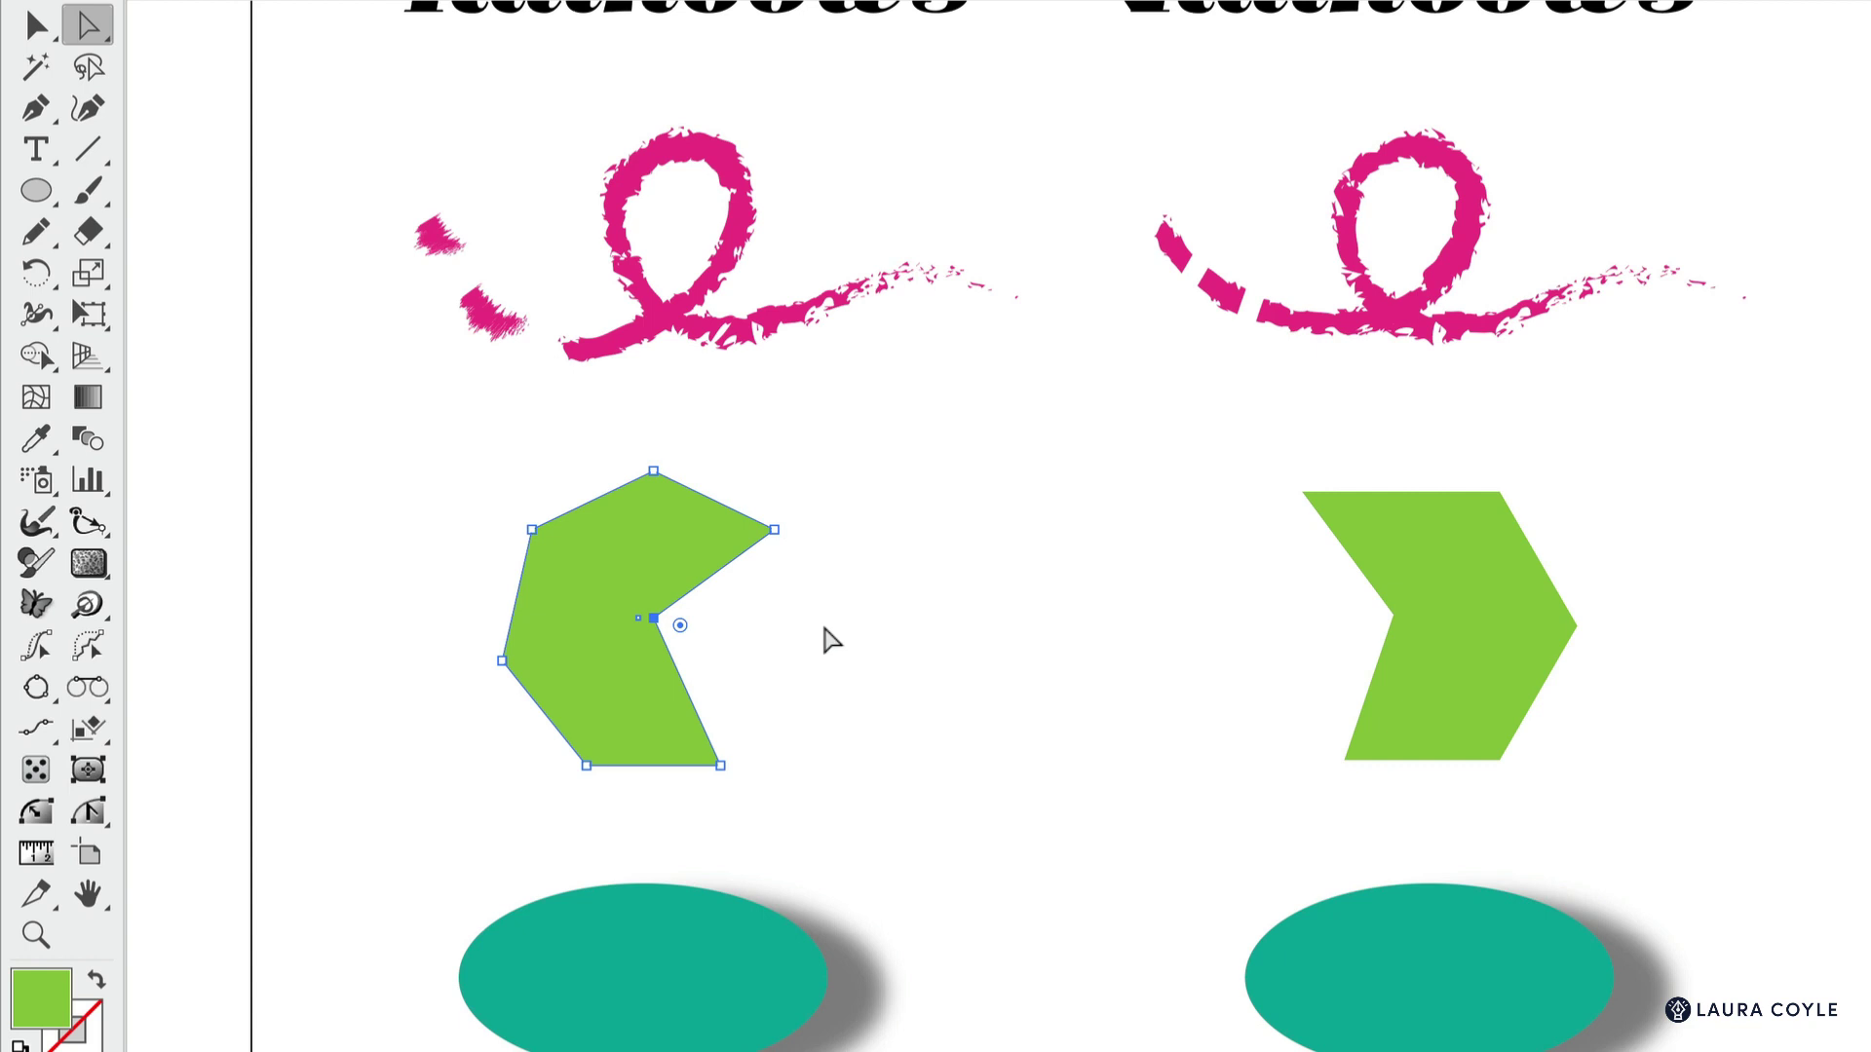
{"action": "left_click", "coordinate": [877, 703]}
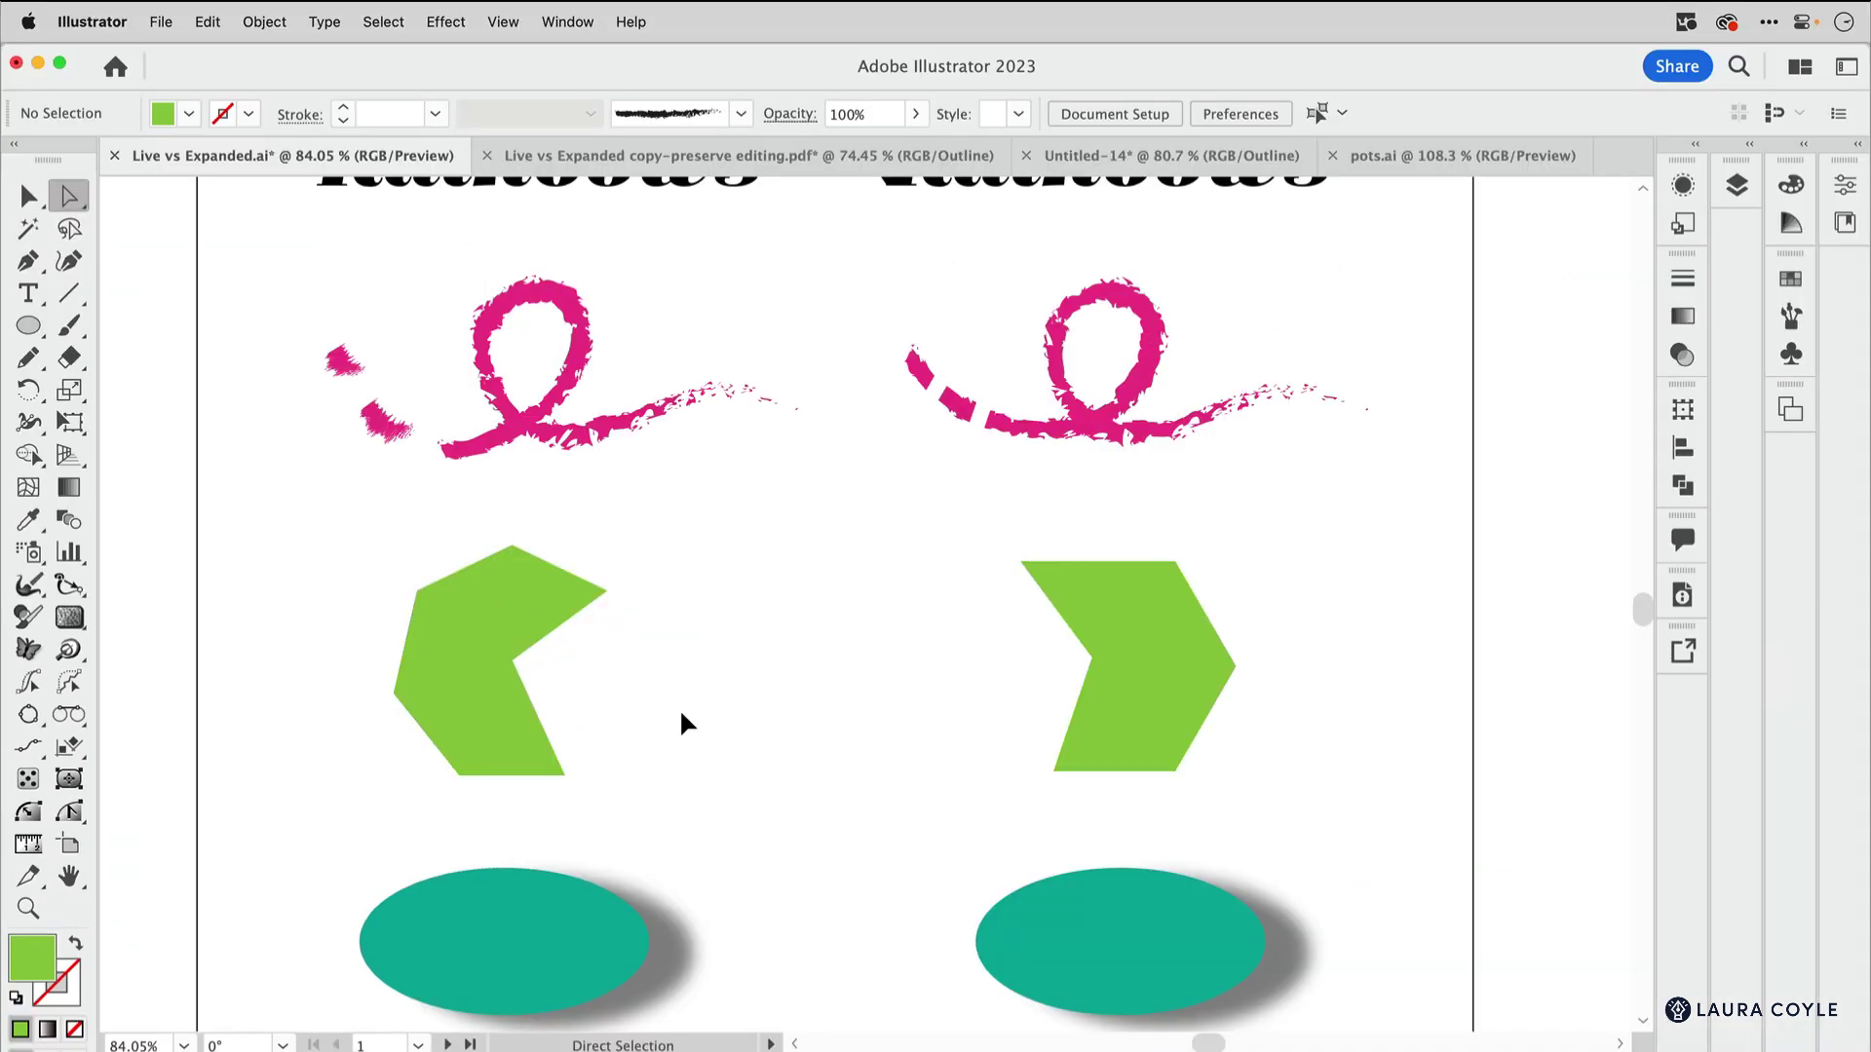
Check which Shape conversion commands are available for the notched green polygon in the LIVE column.
{"action": "key", "text": "v"}
{"action": "left_click", "coordinate": [472, 680]}
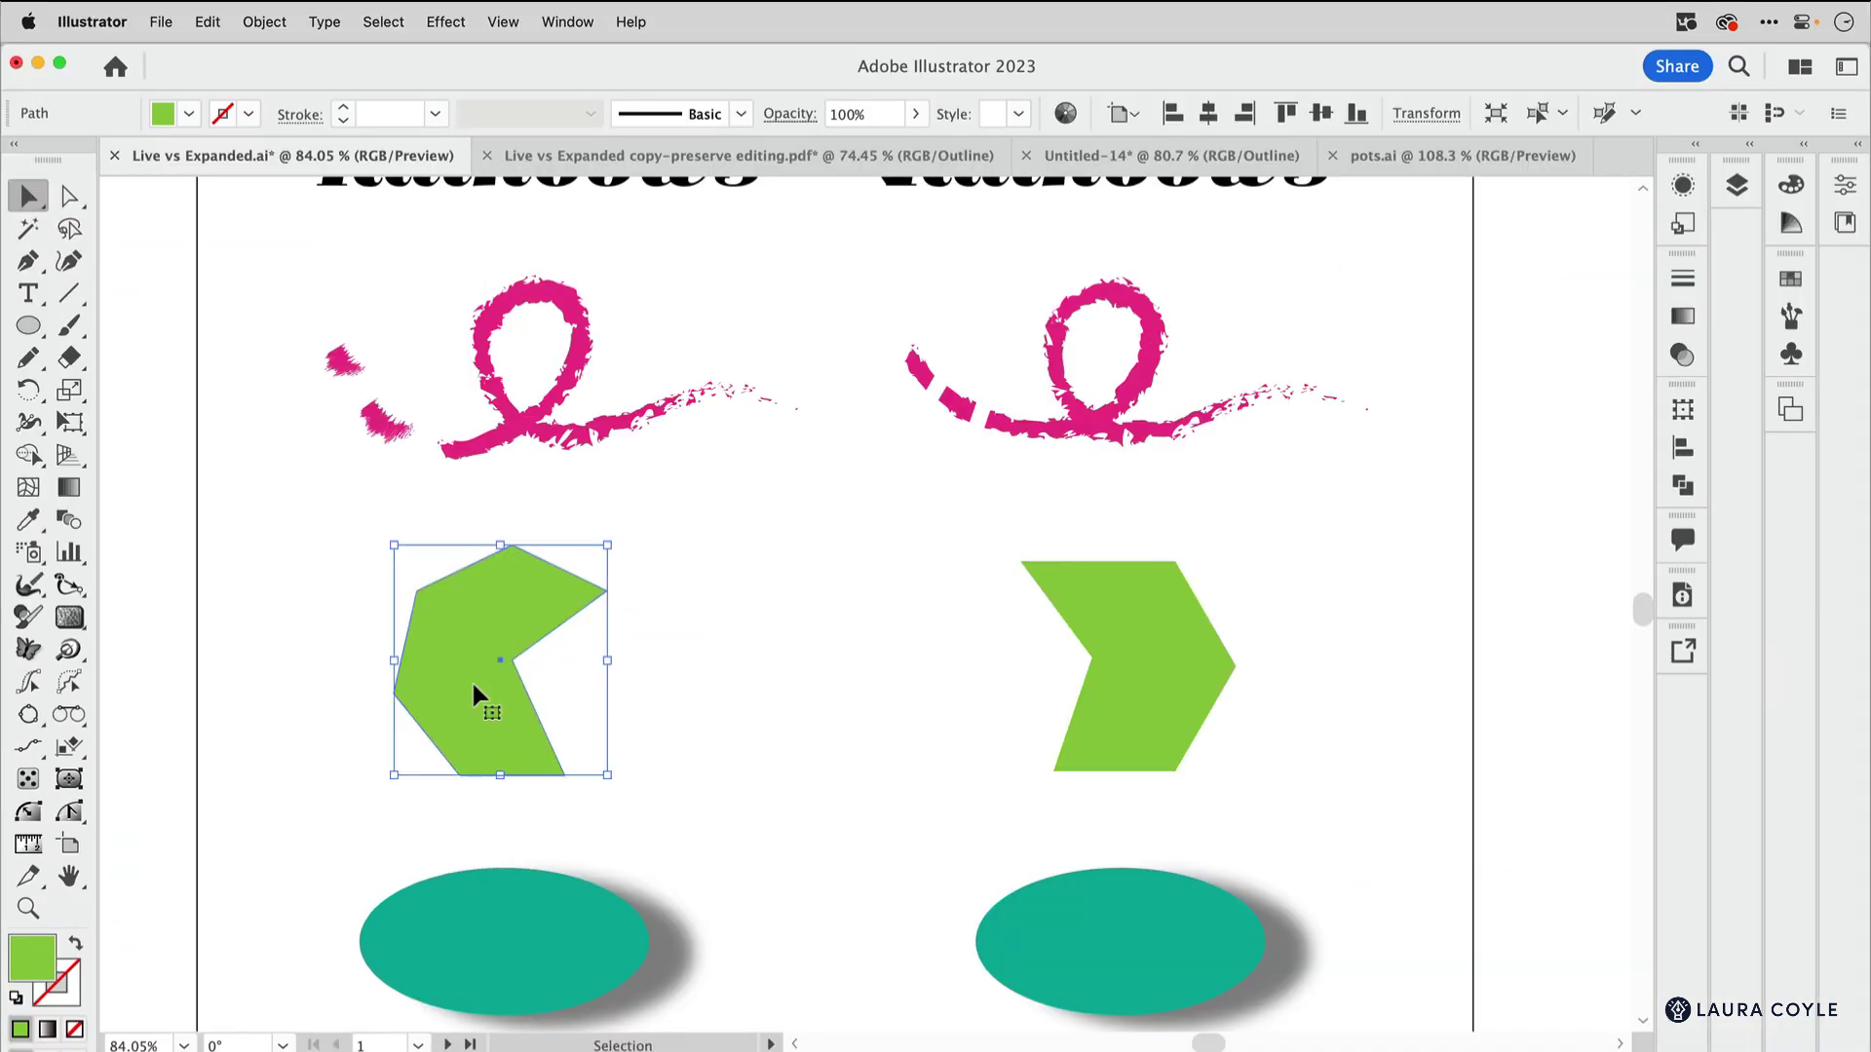
{"action": "left_click", "coordinate": [280, 22]}
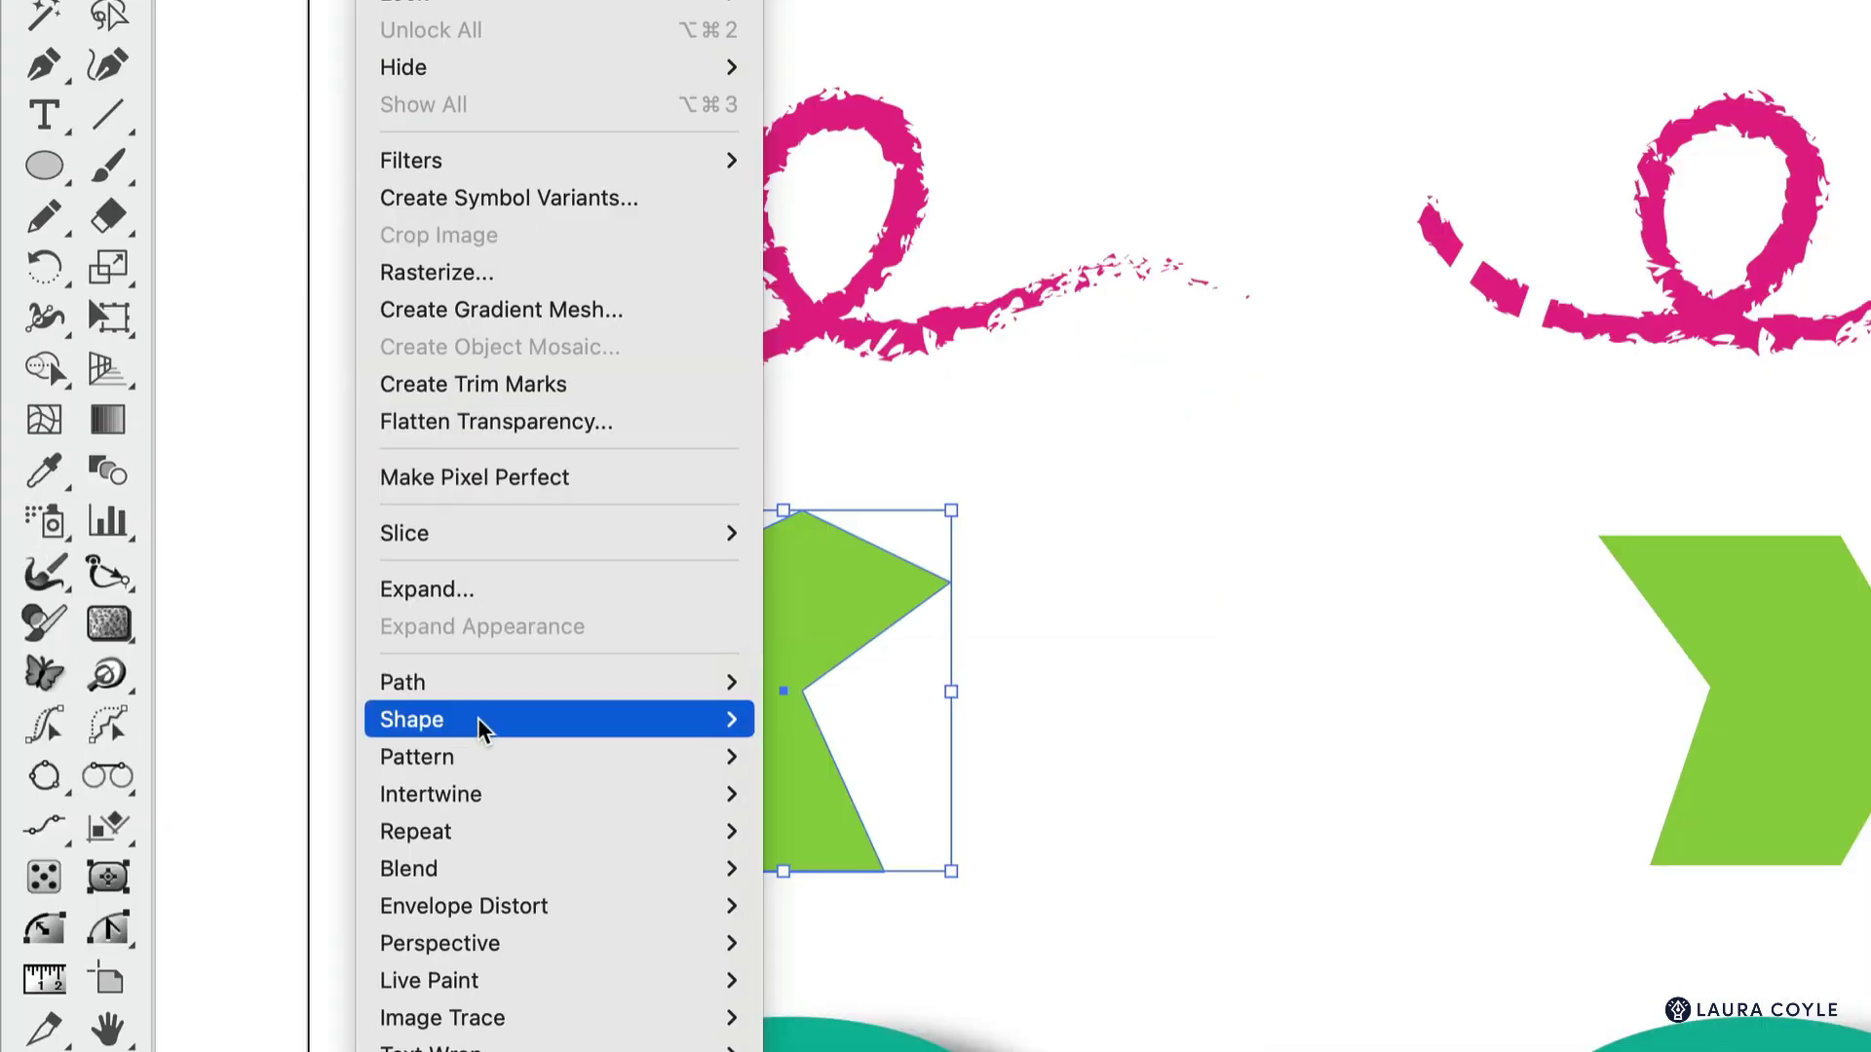
{"action": "mouse_move", "coordinate": [306, 687]}
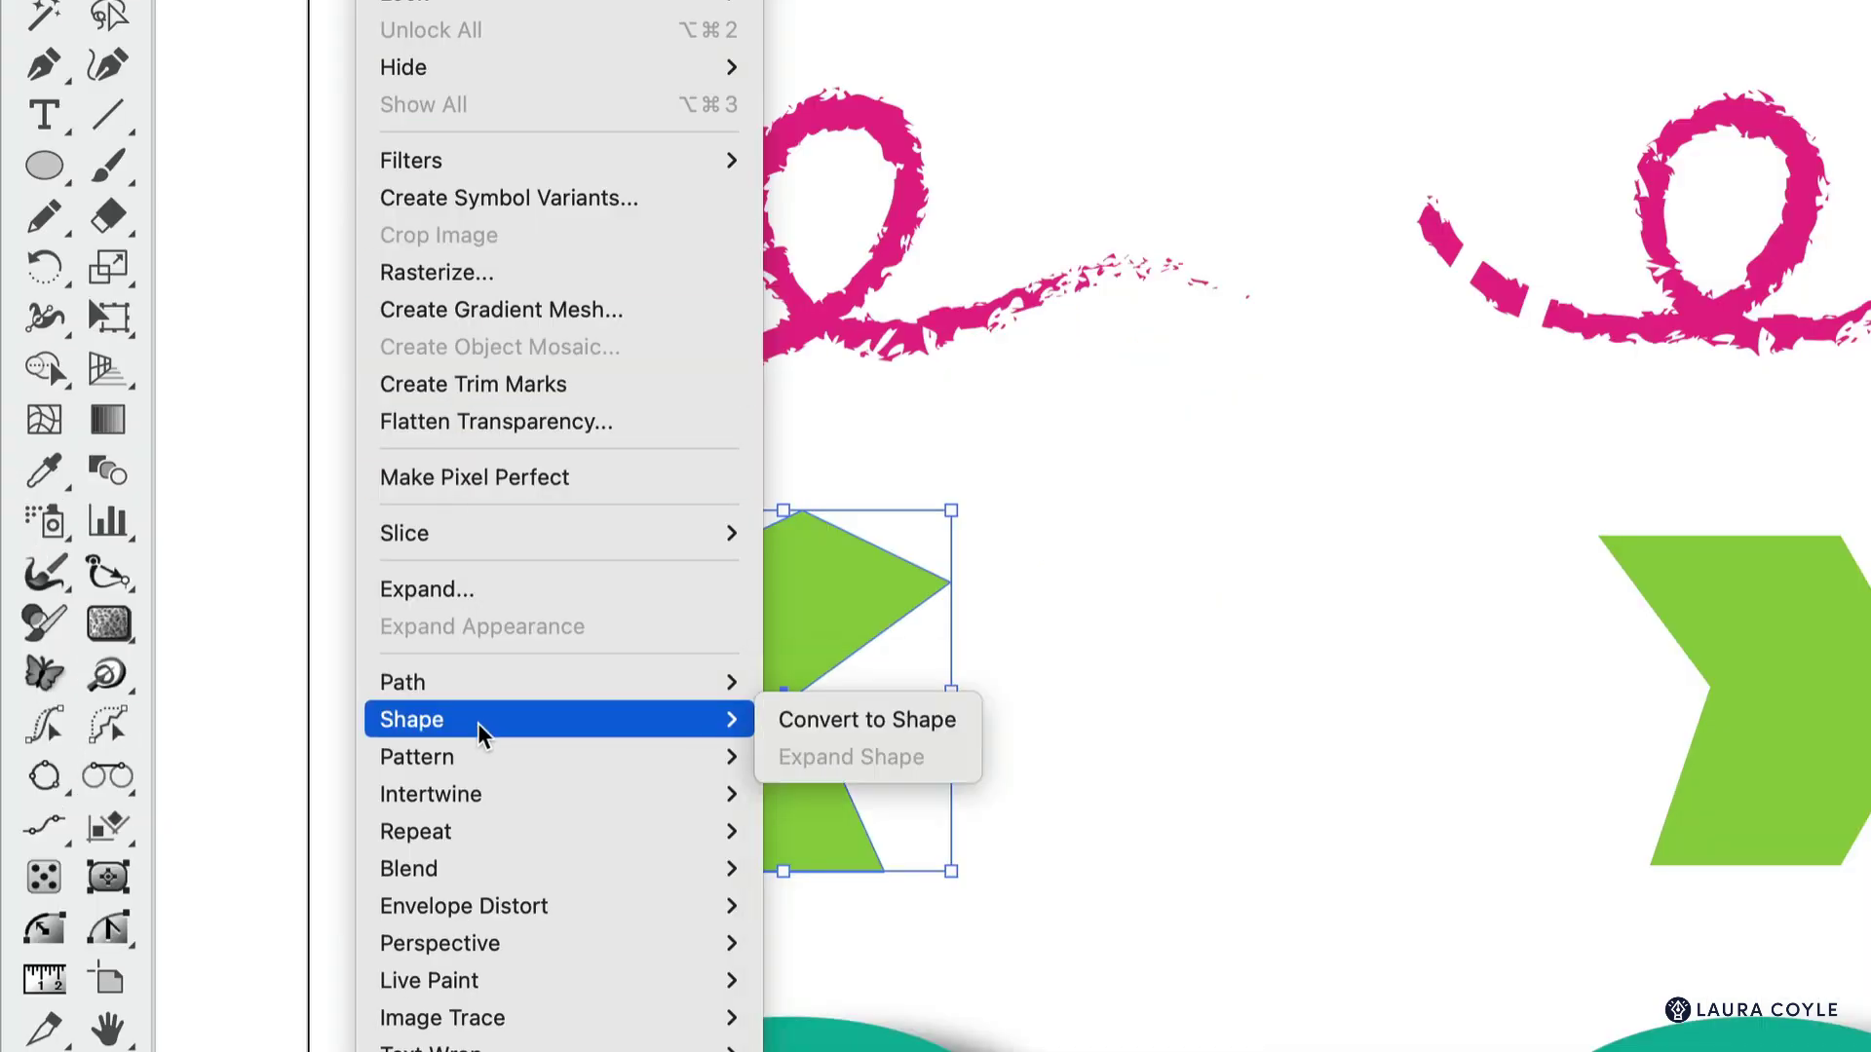
{"action": "left_click", "coordinate": [943, 738]}
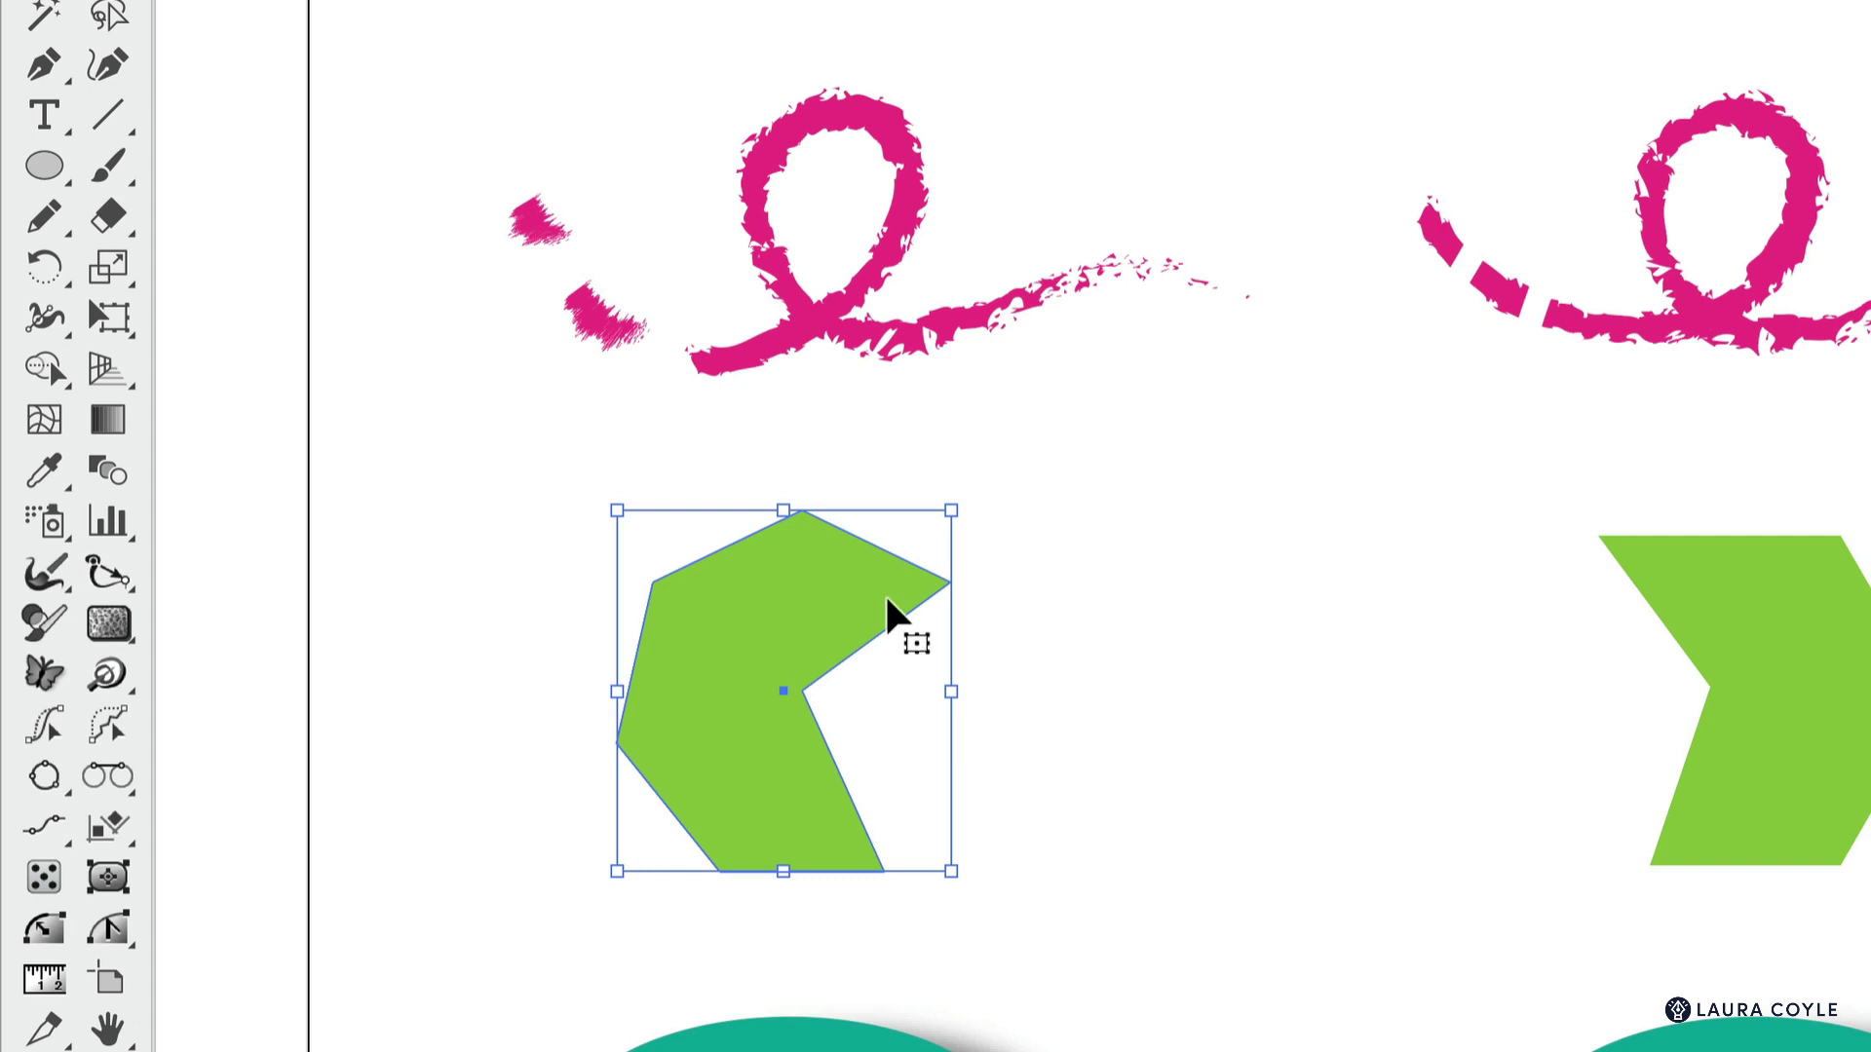
{"action": "left_click", "coordinate": [1114, 691]}
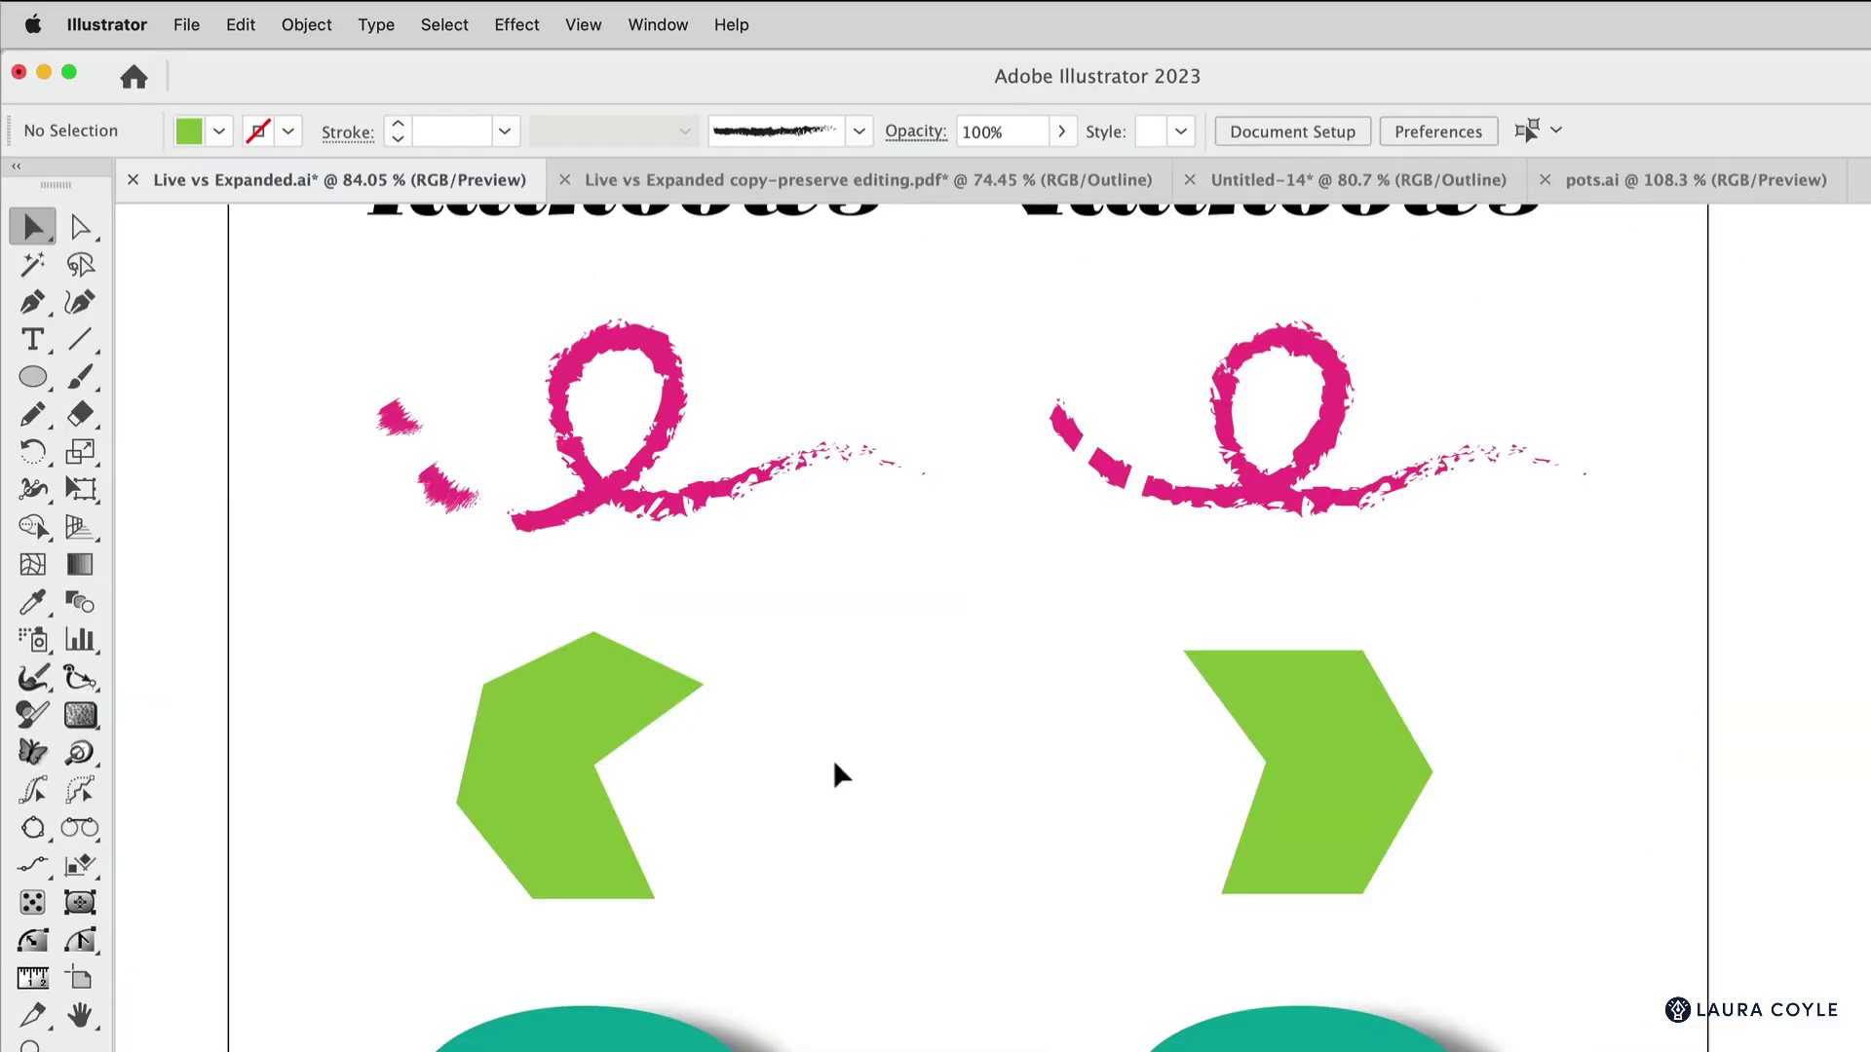
Turn the Drop Shadow on the live teal ellipse off and on again, and set the shadow's opacity to 20%.
{"action": "scroll", "coordinate": [1219, 541], "scroll_direction": "down", "scroll_amount": 6}
{"action": "left_click", "coordinate": [866, 586]}
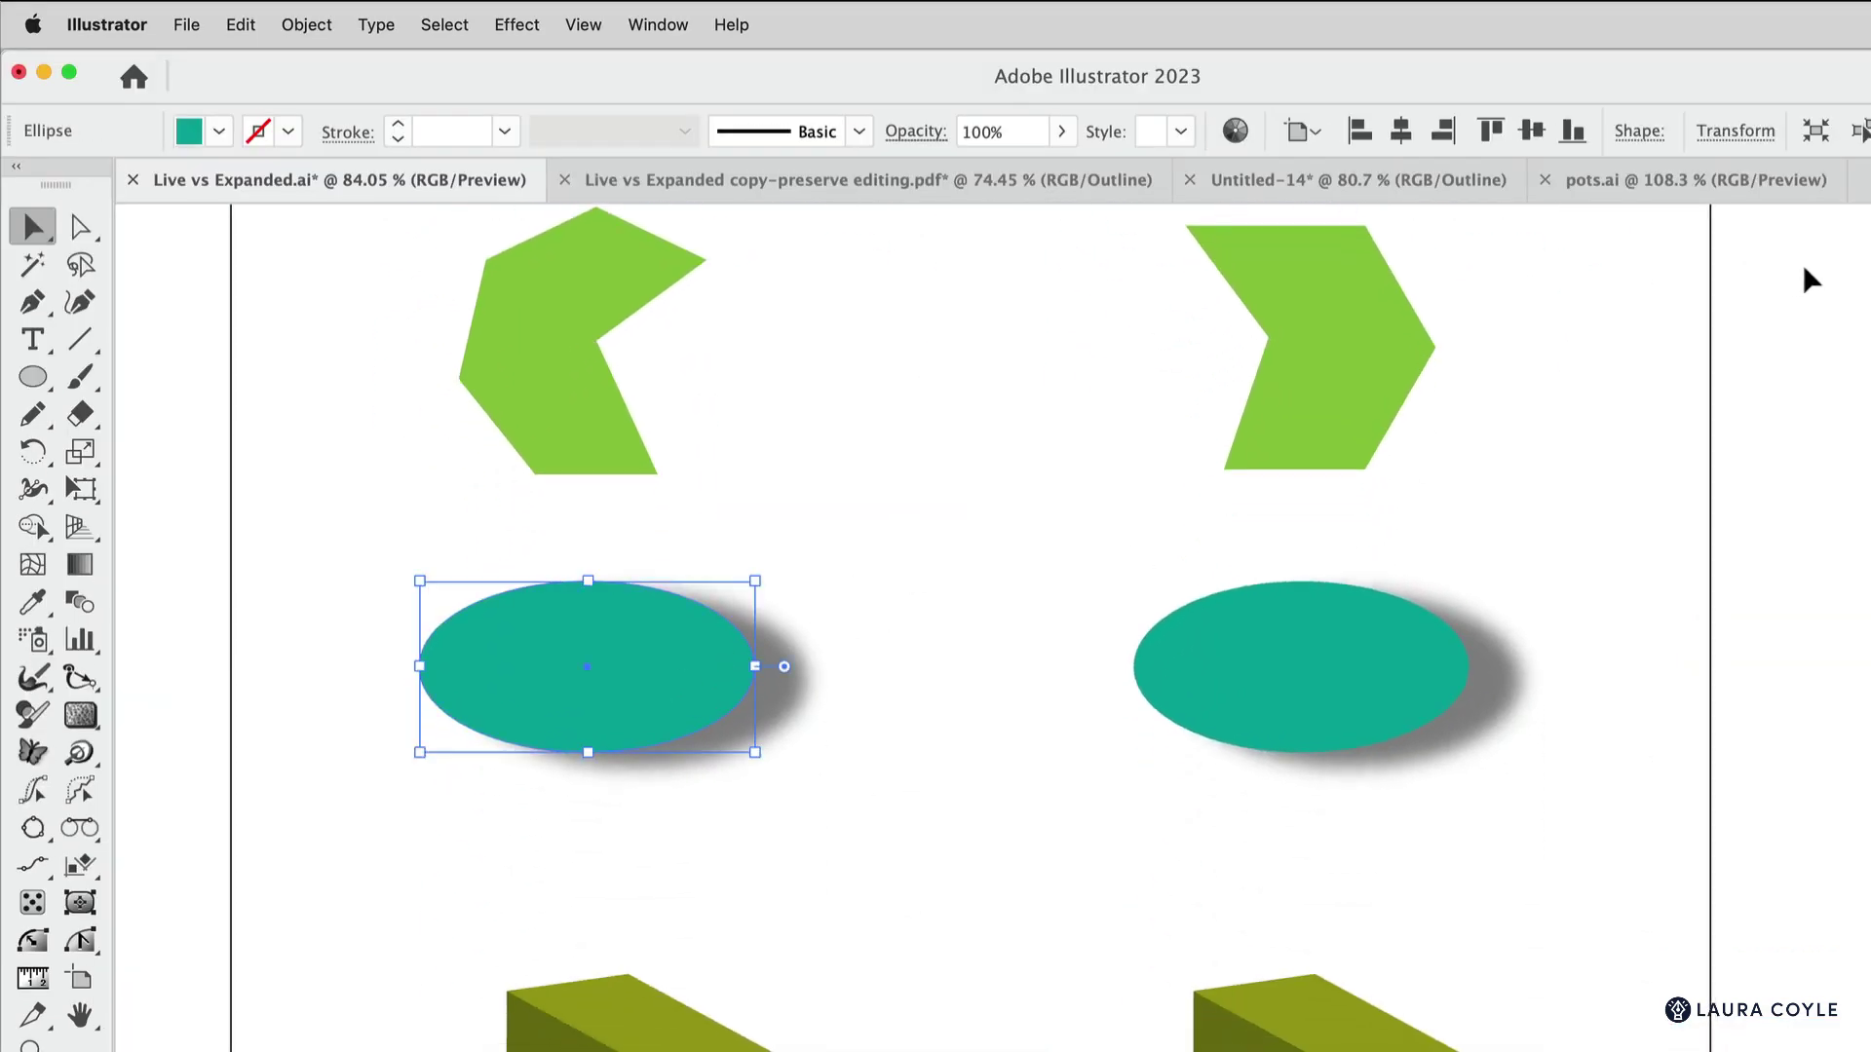
{"action": "left_click", "coordinate": [1866, 283]}
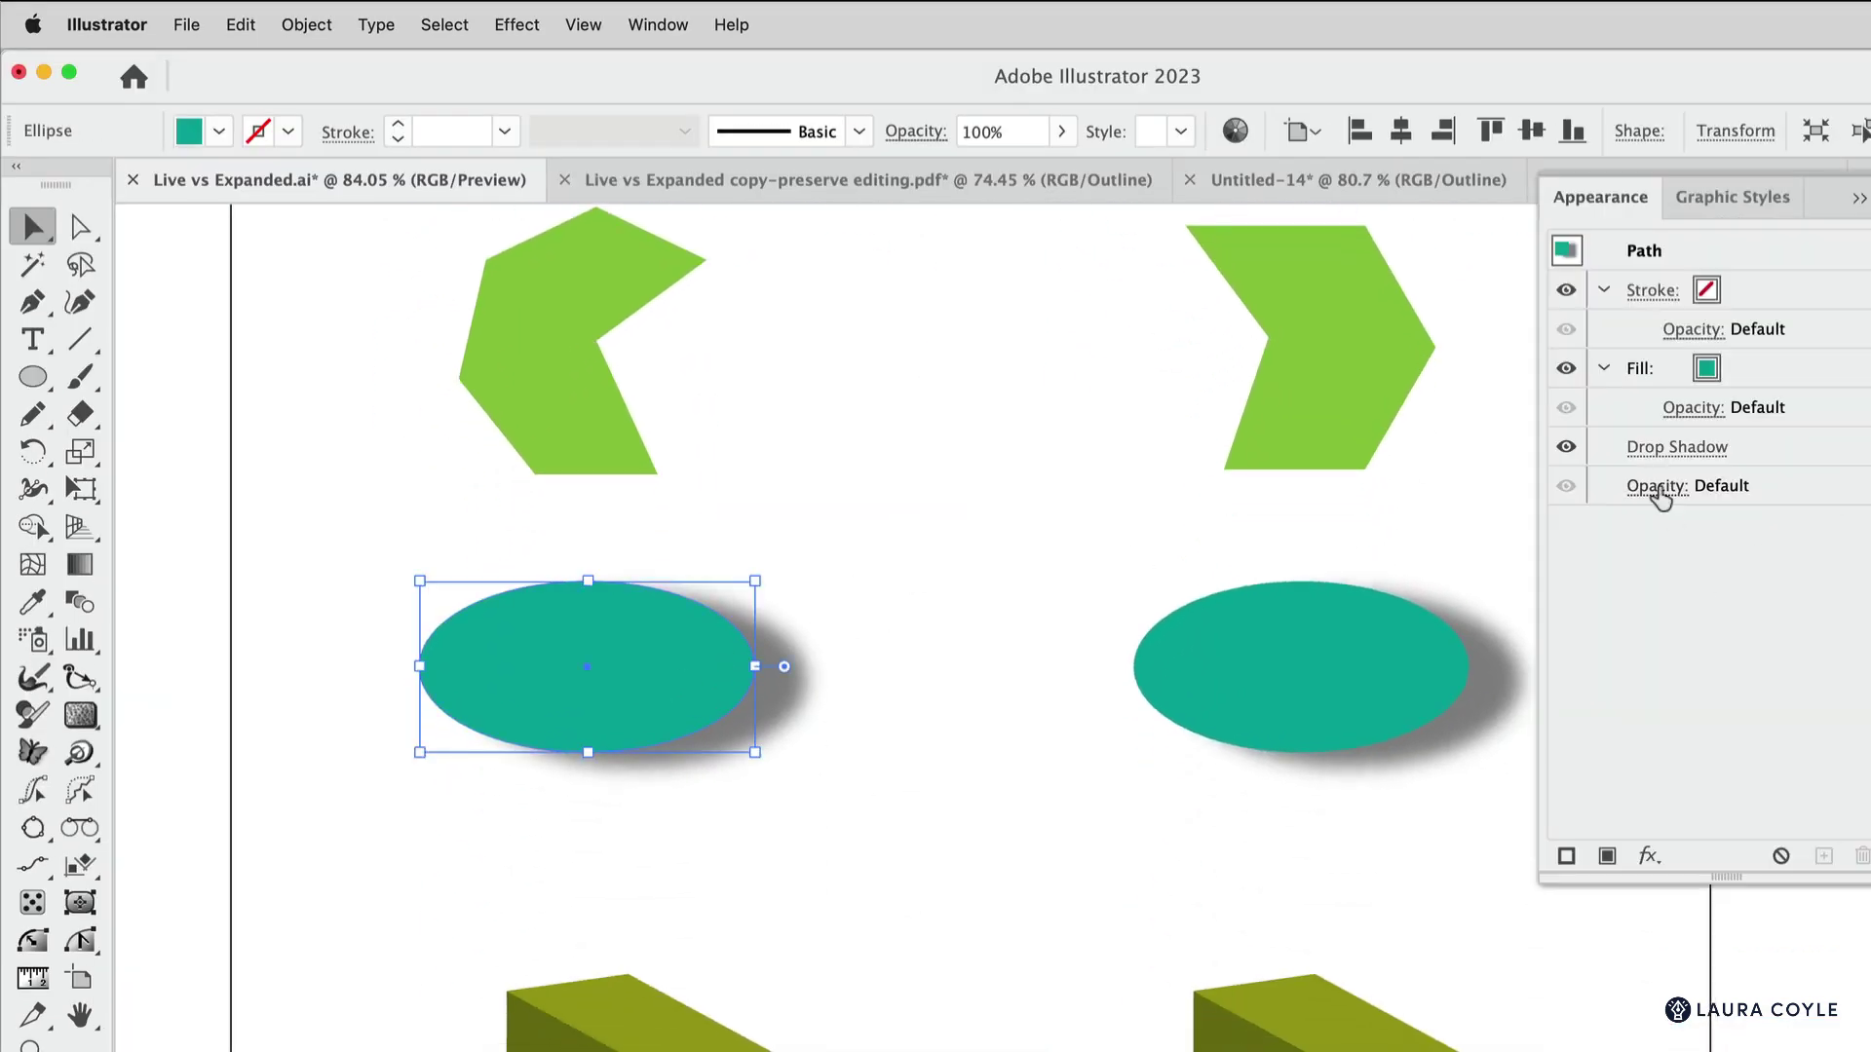
{"action": "left_click", "coordinate": [1564, 447]}
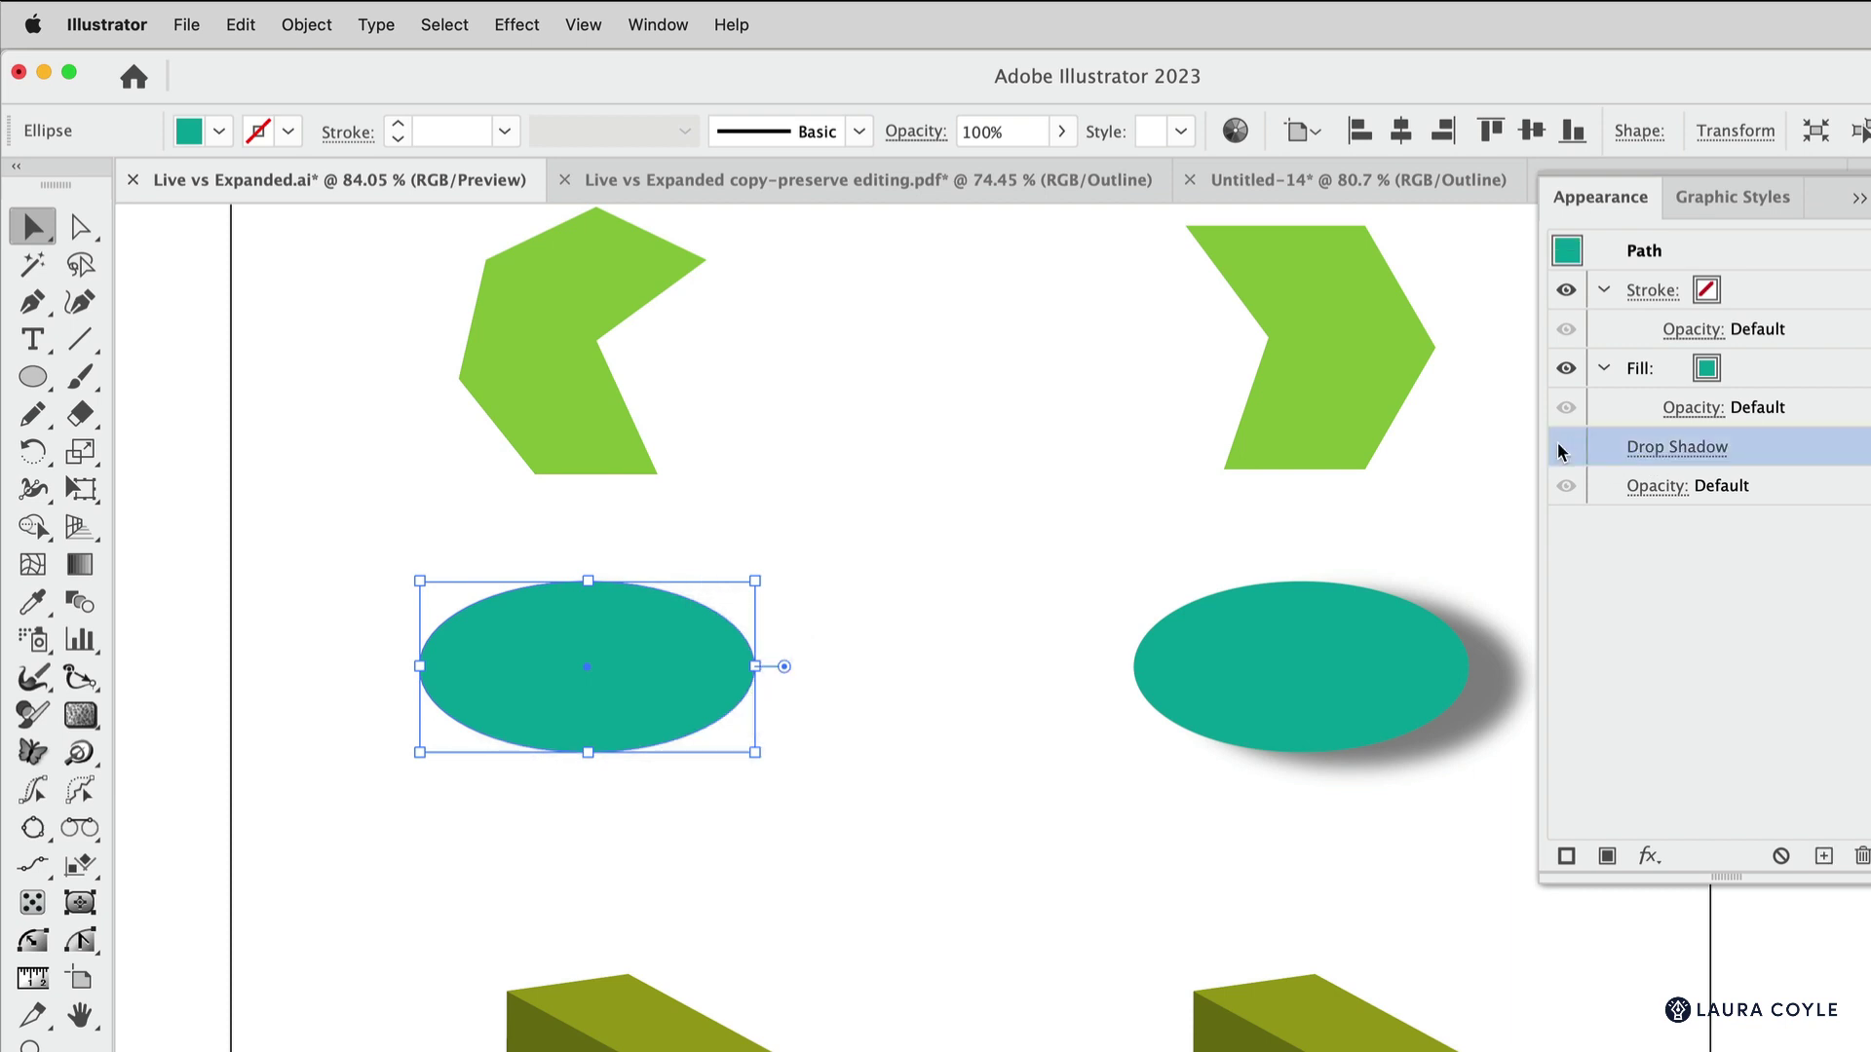
{"action": "left_click", "coordinate": [1564, 447]}
{"action": "left_click", "coordinate": [1681, 450]}
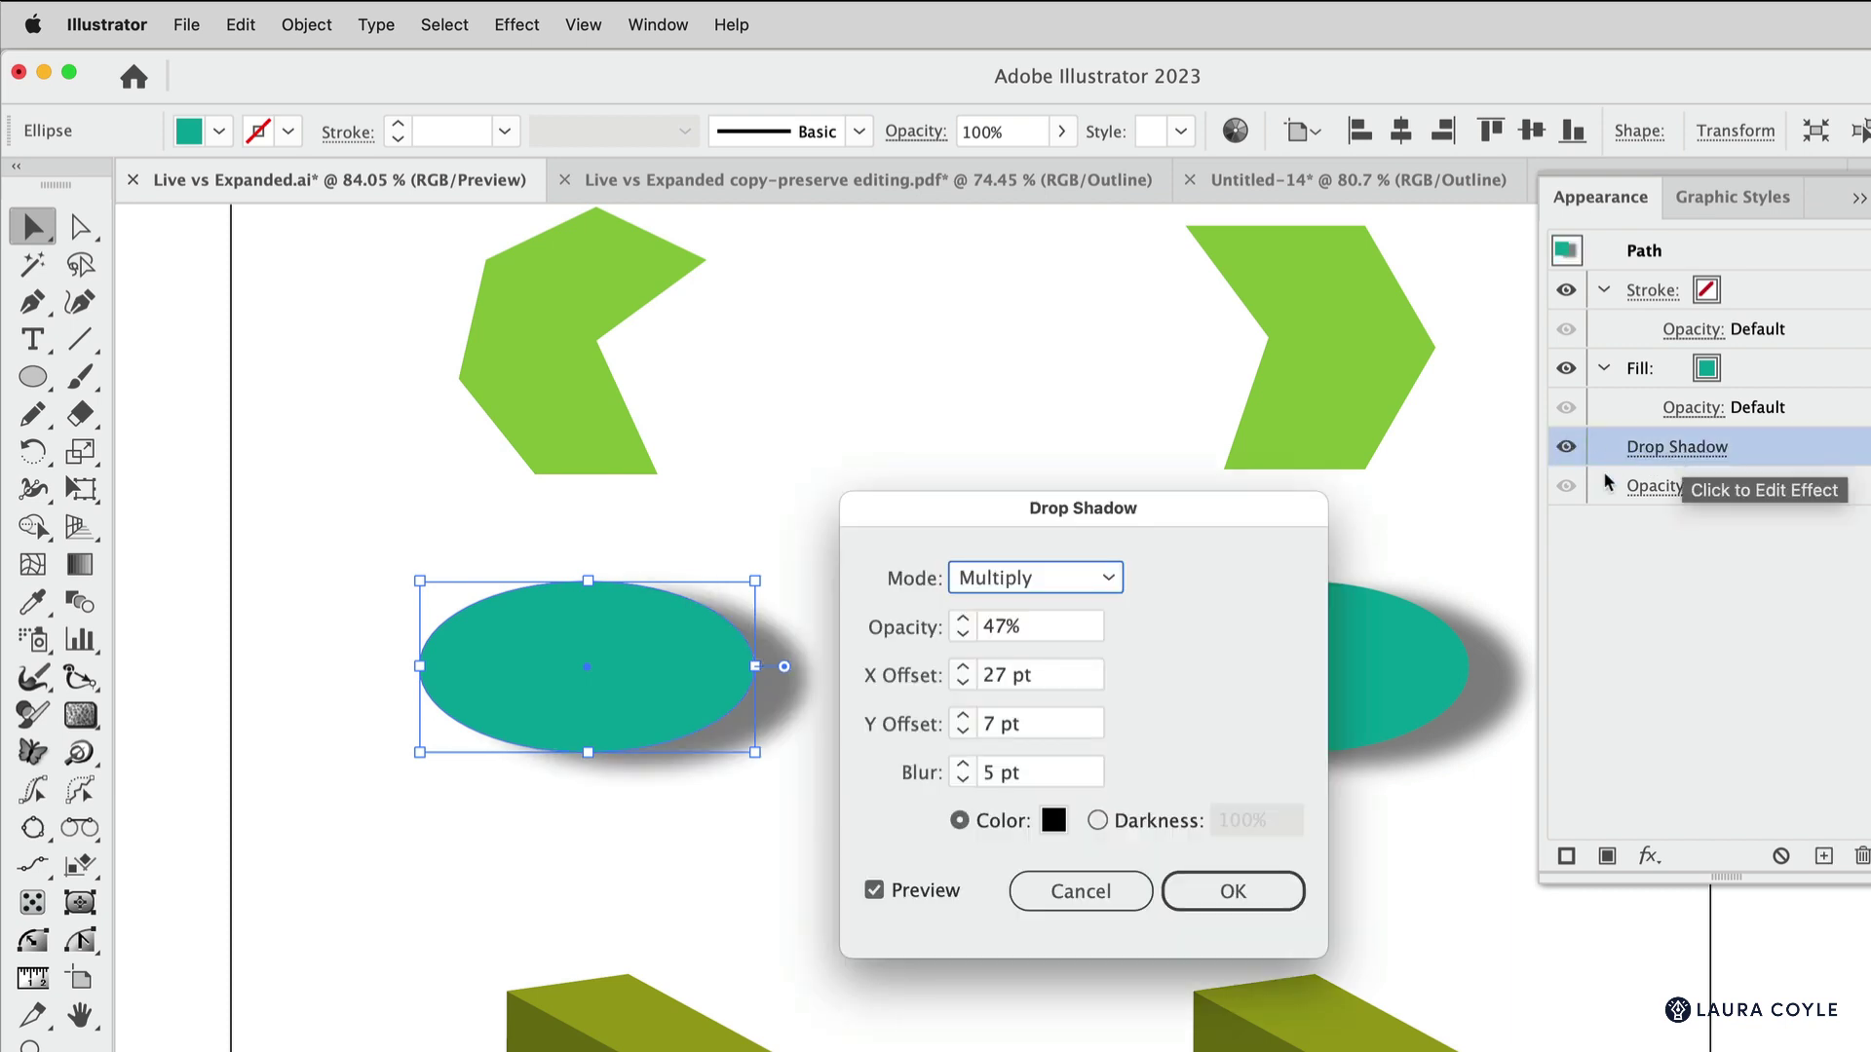
{"action": "left_click", "coordinate": [1023, 626]}
{"action": "type", "text": "20"}
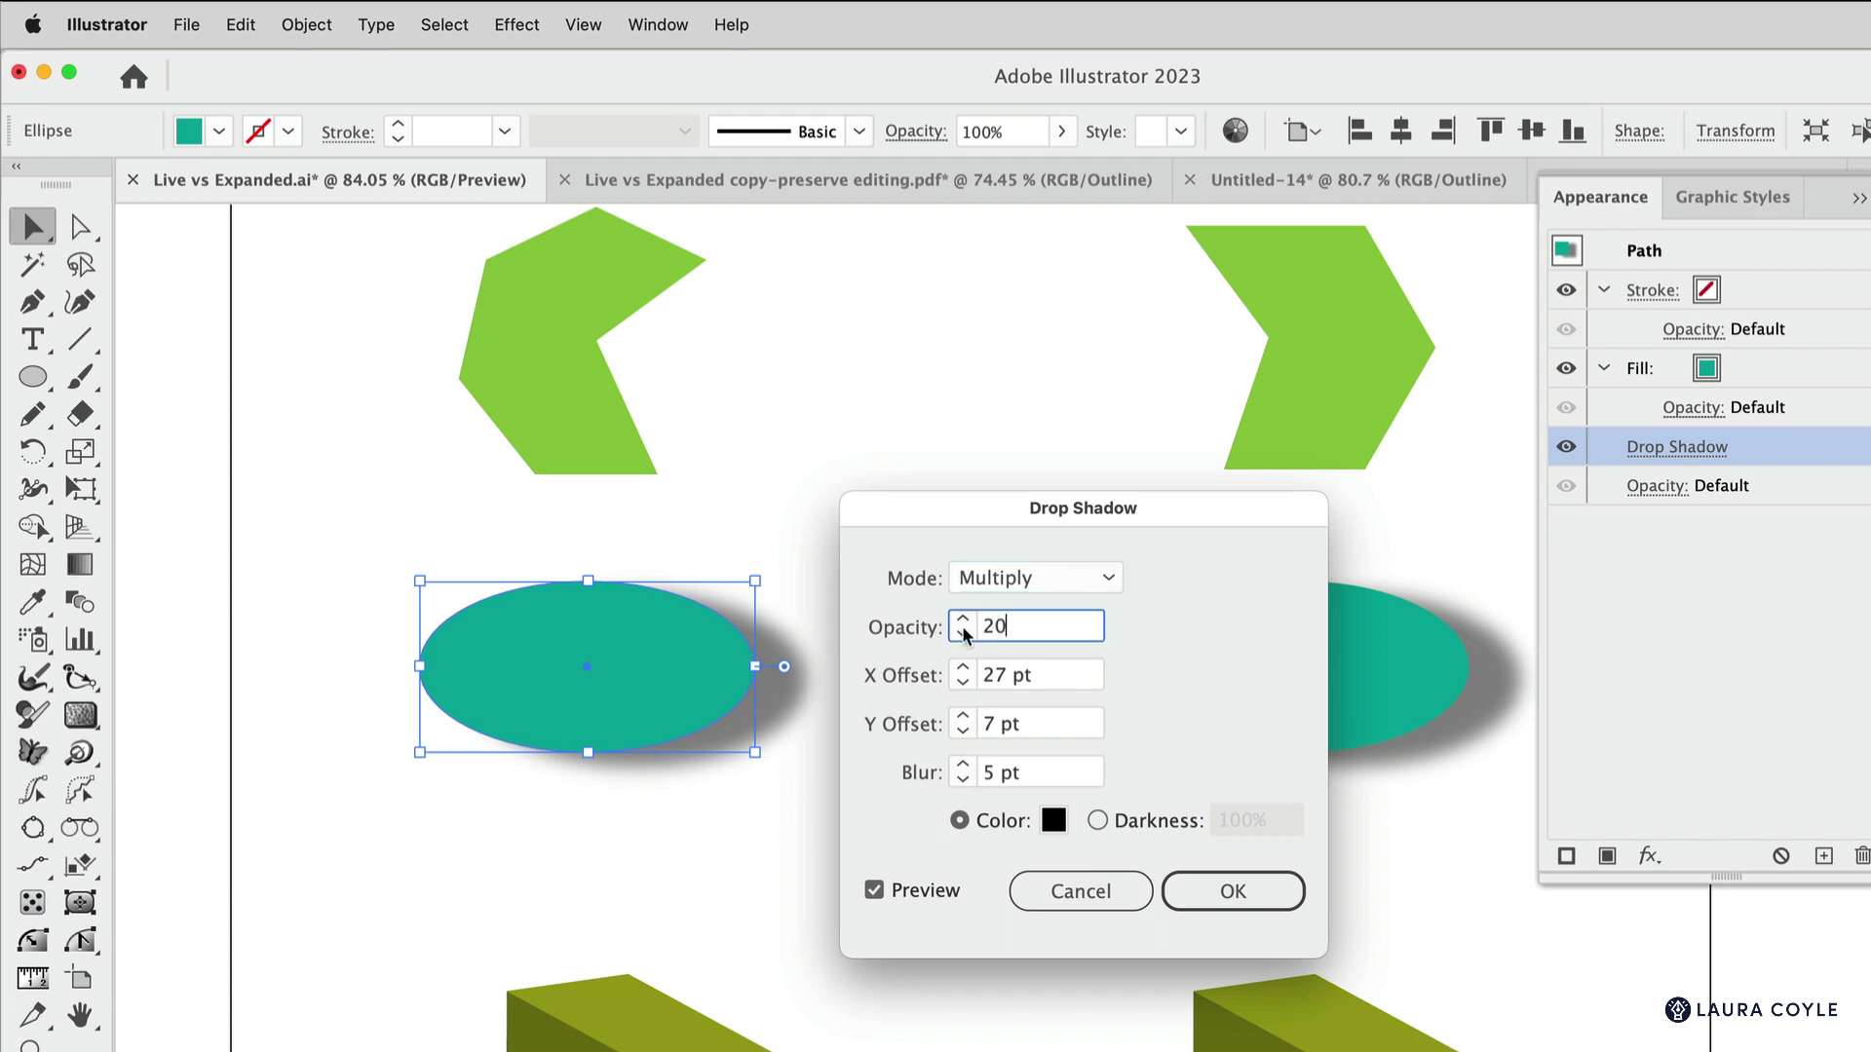
{"action": "key", "text": "Tab"}
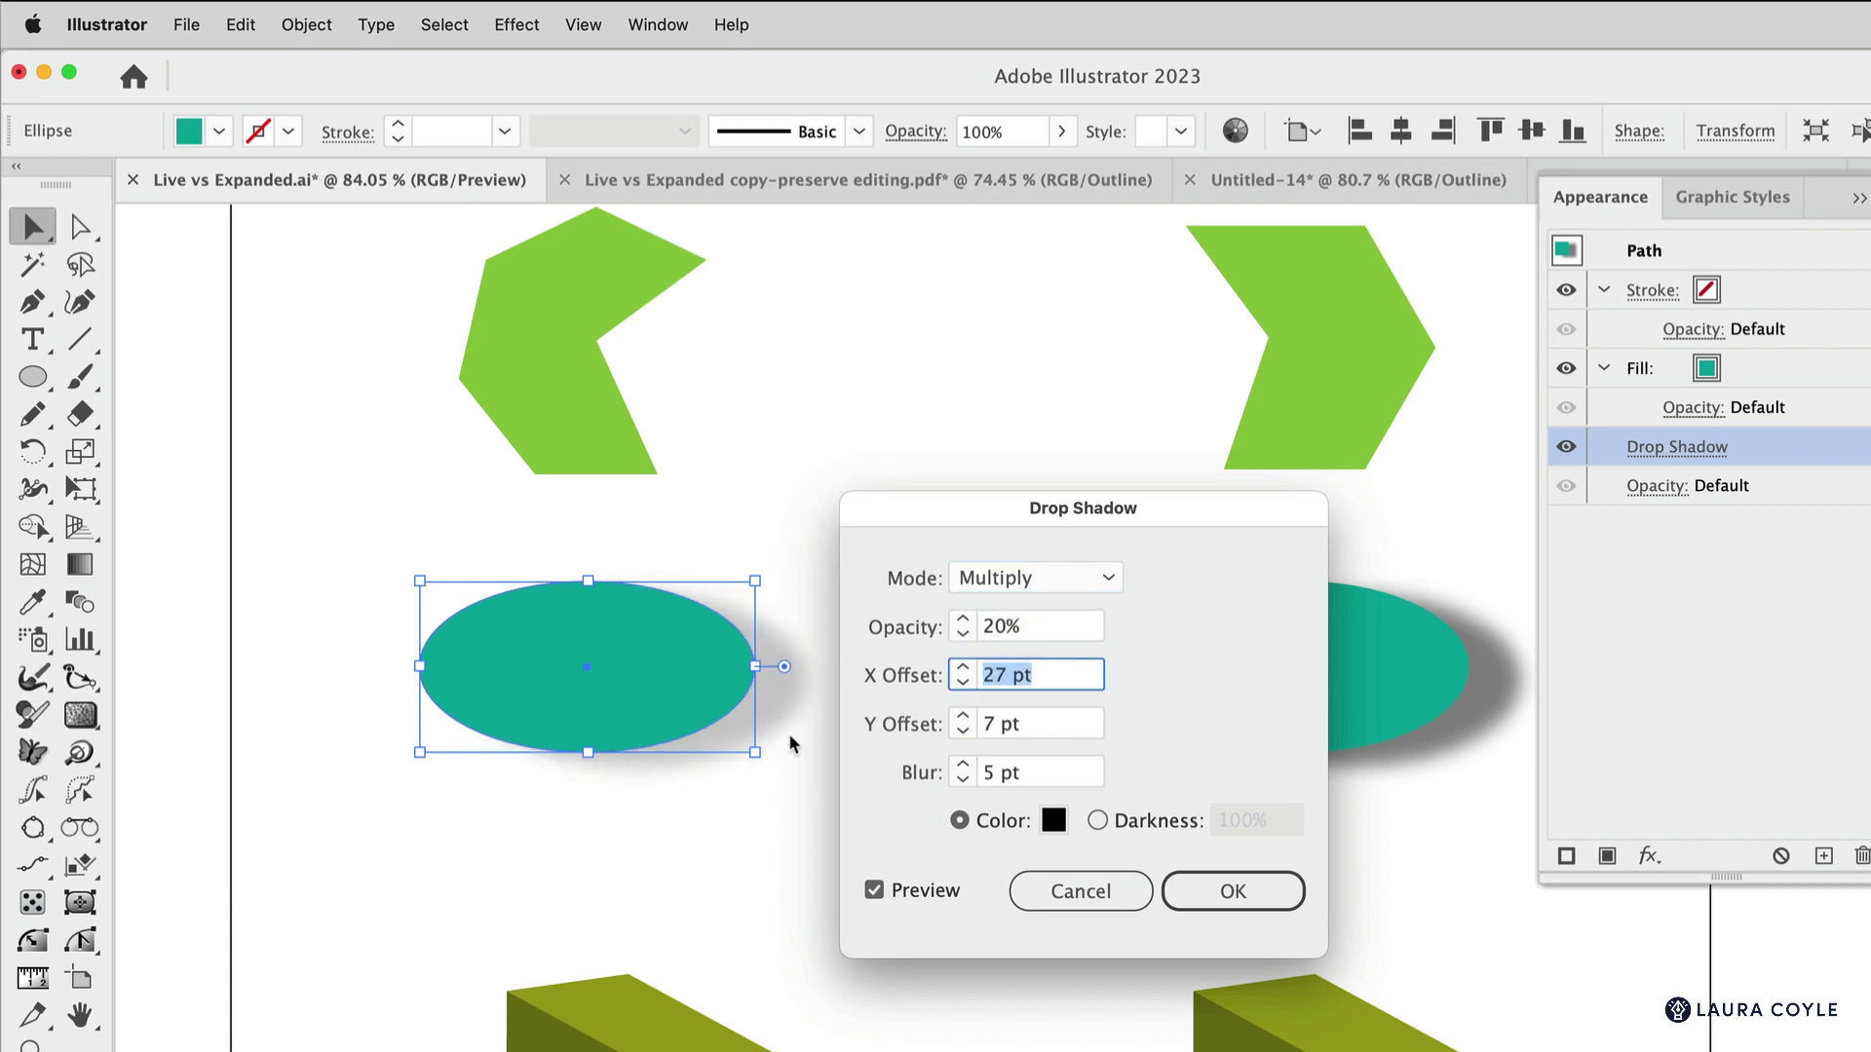
{"action": "left_click", "coordinate": [1296, 908]}
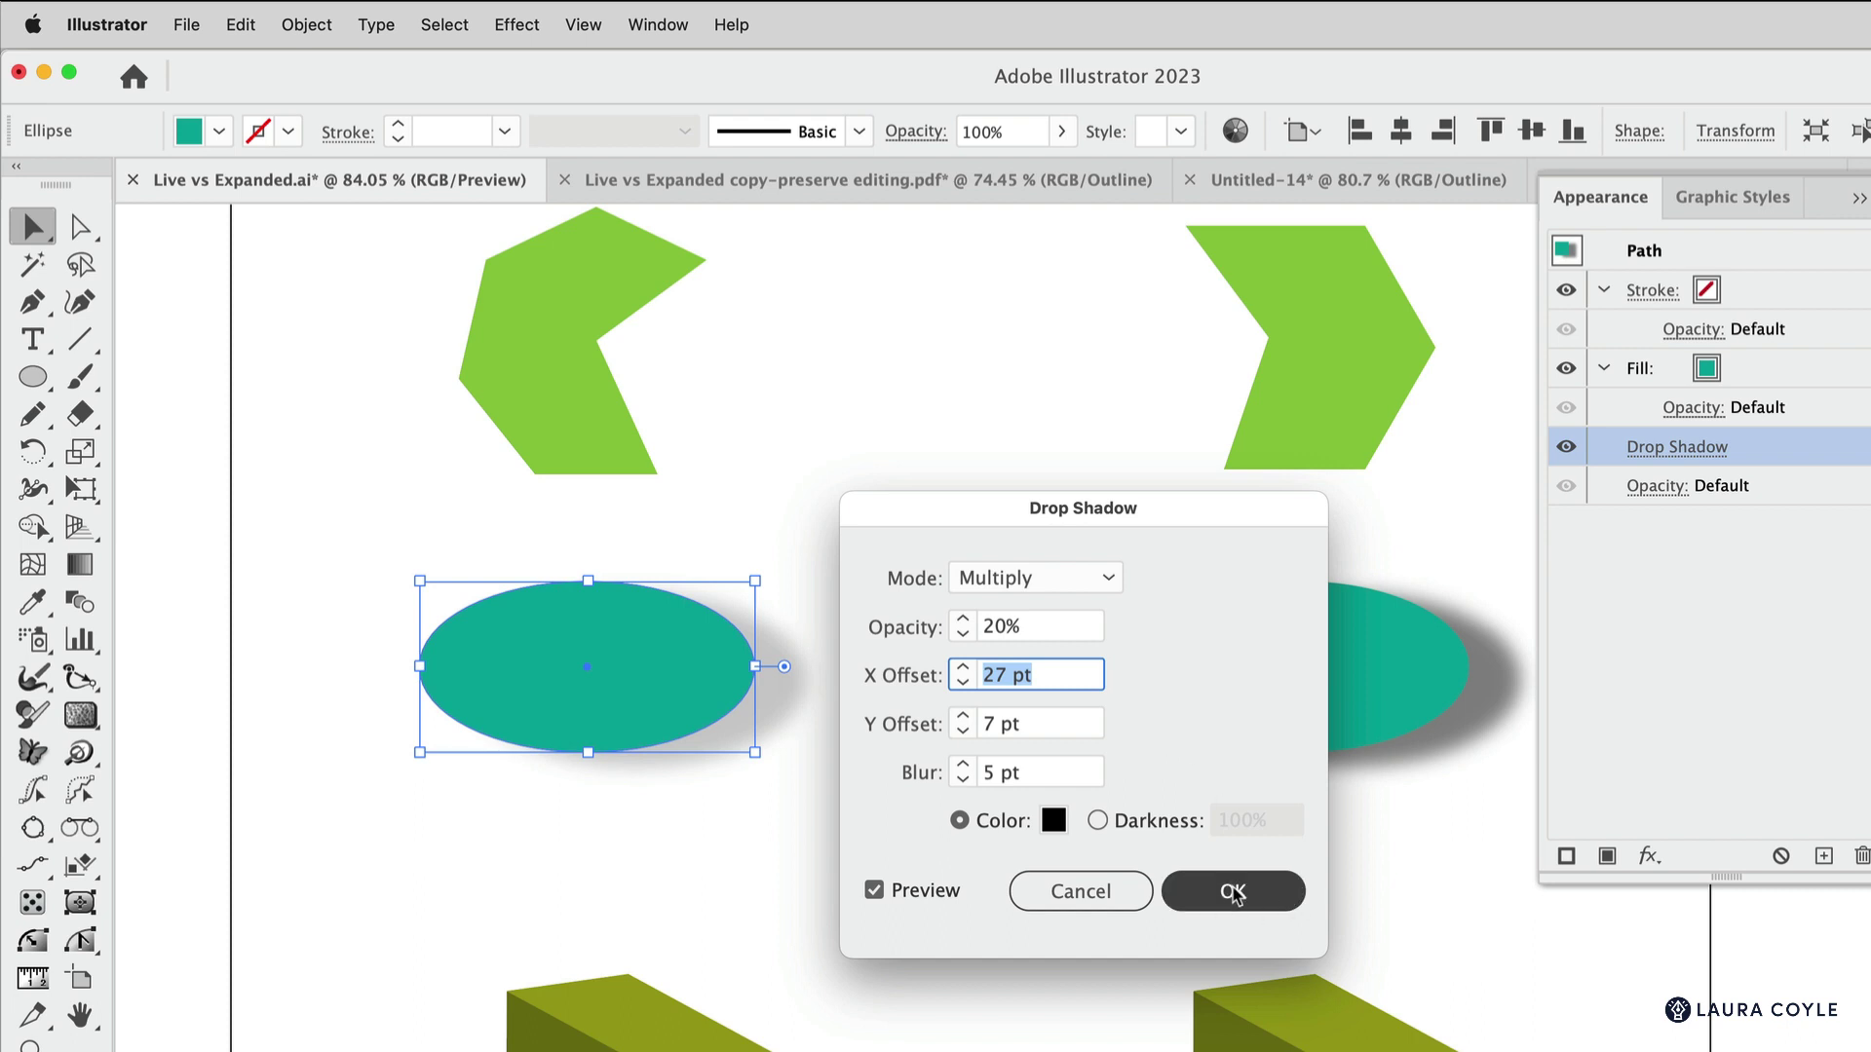
Ungroup the expanded teal ellipse and move its separate shadow slightly inward, closer beneath the ellipse.
{"action": "left_click", "coordinate": [1312, 702]}
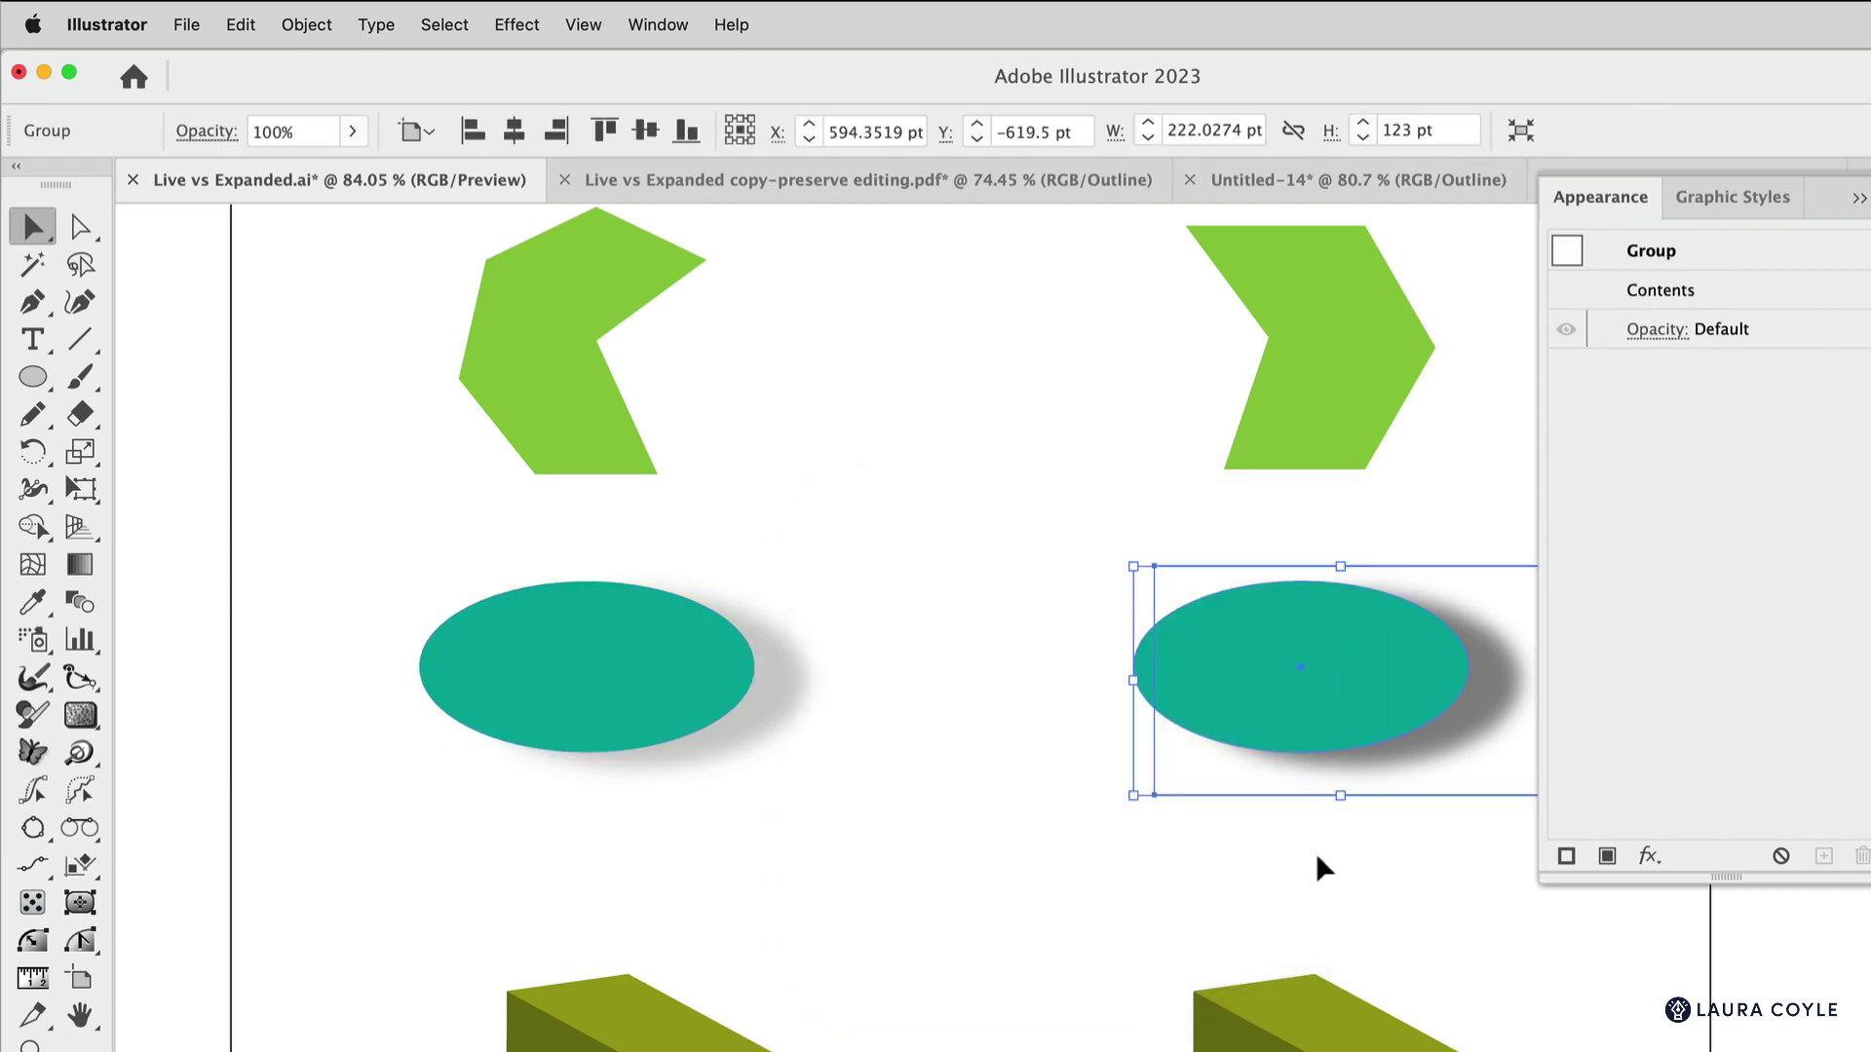
{"action": "scroll", "coordinate": [1227, 842], "scroll_direction": "right", "scroll_amount": 5}
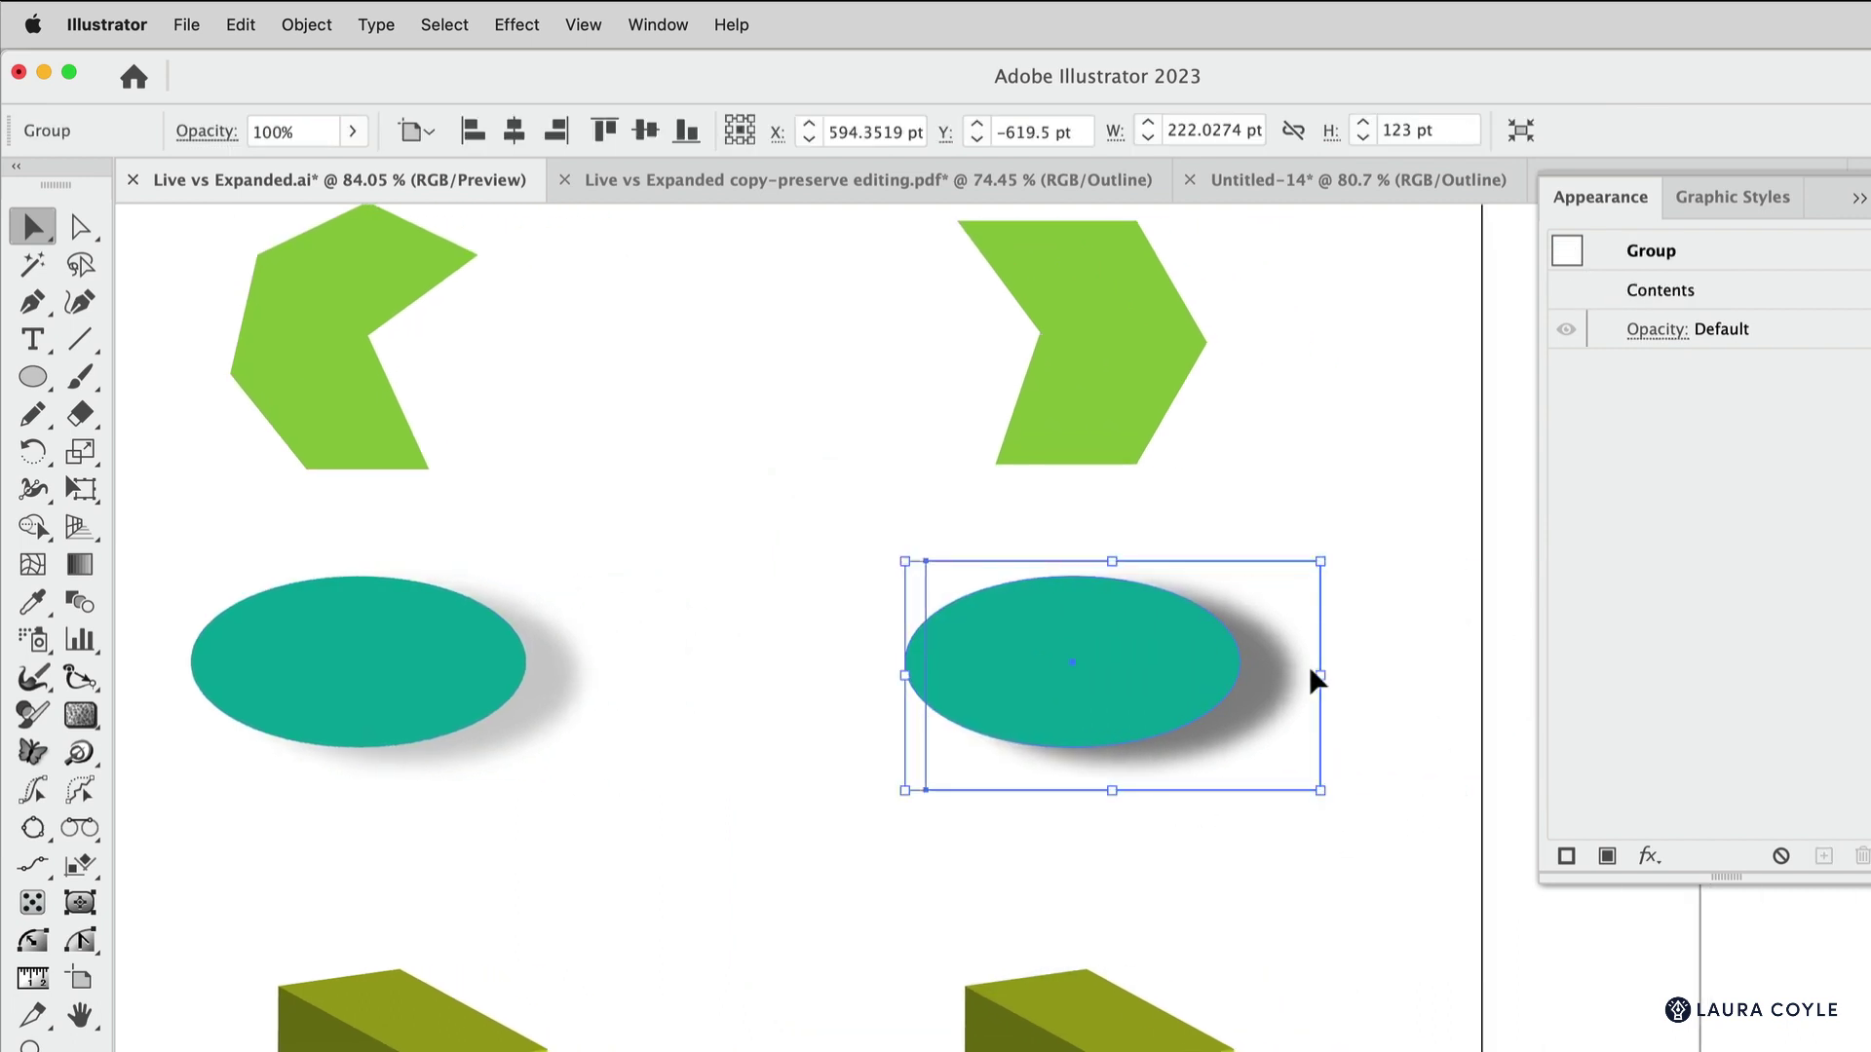
{"action": "key", "text": "super+shift+g"}
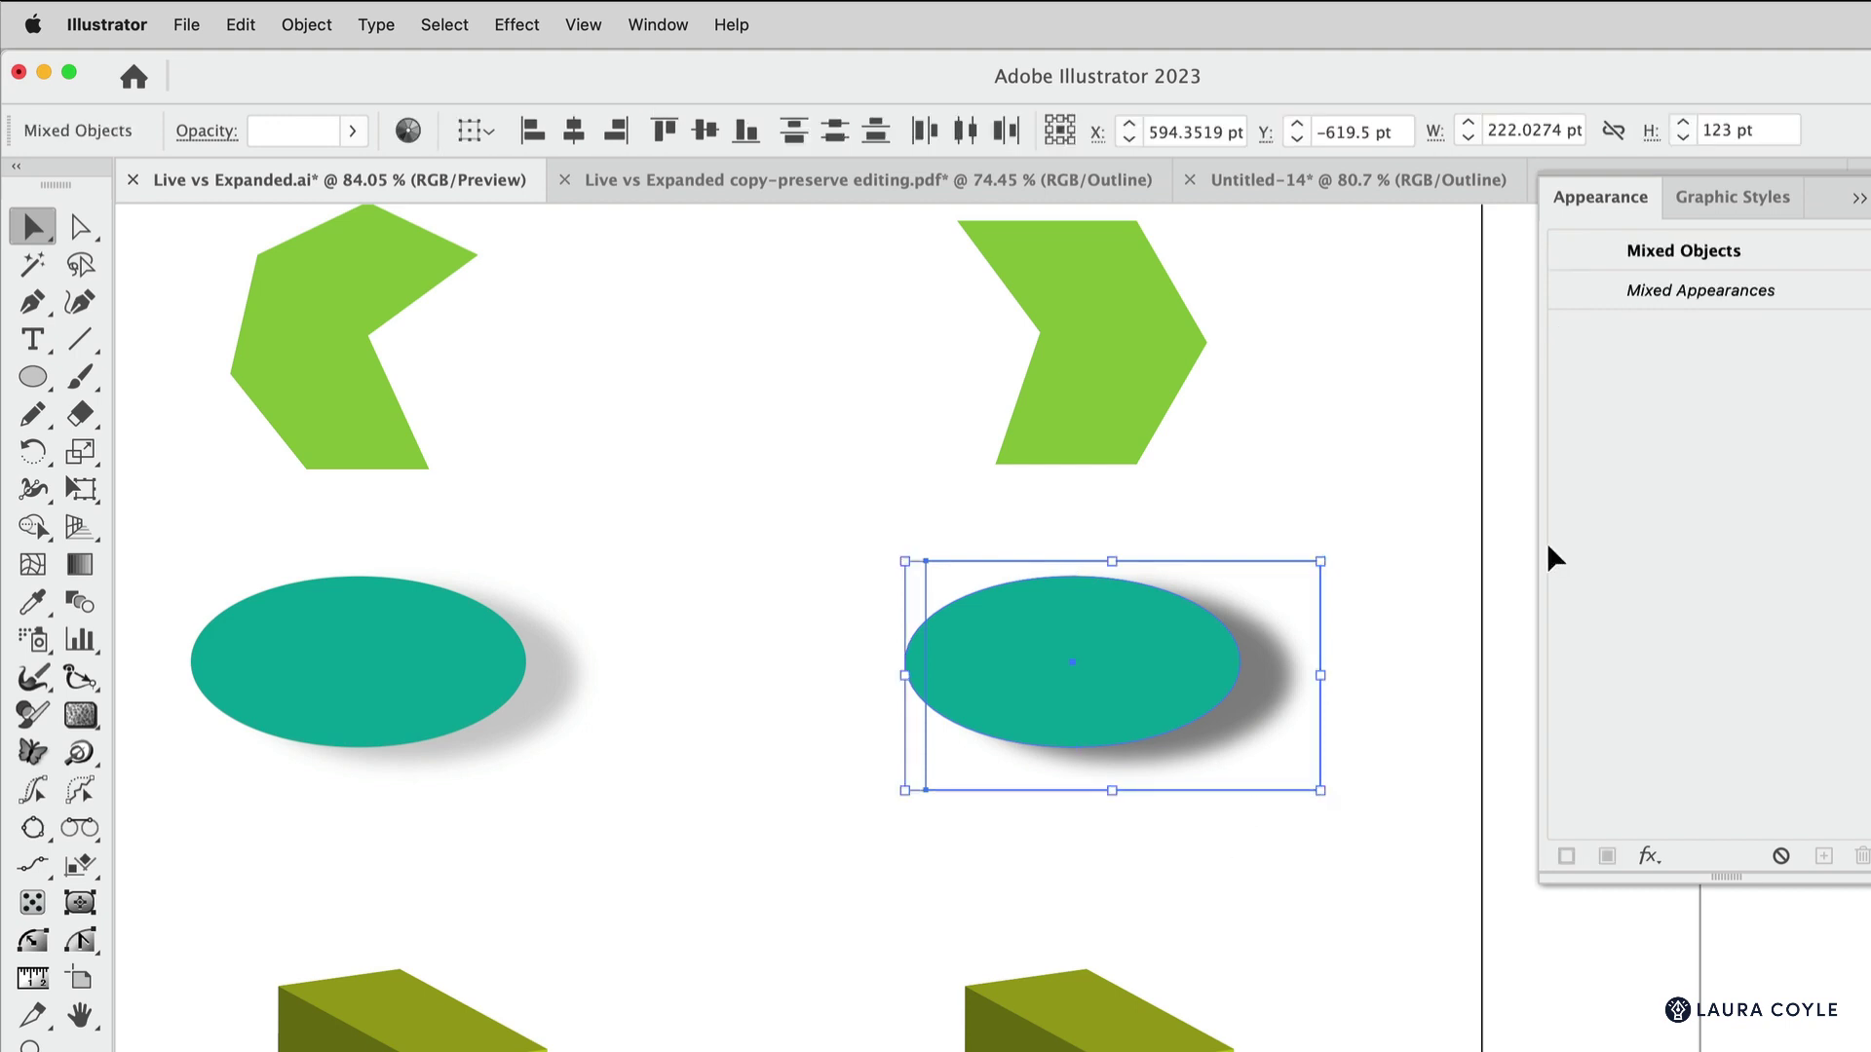
{"action": "left_click", "coordinate": [1384, 755]}
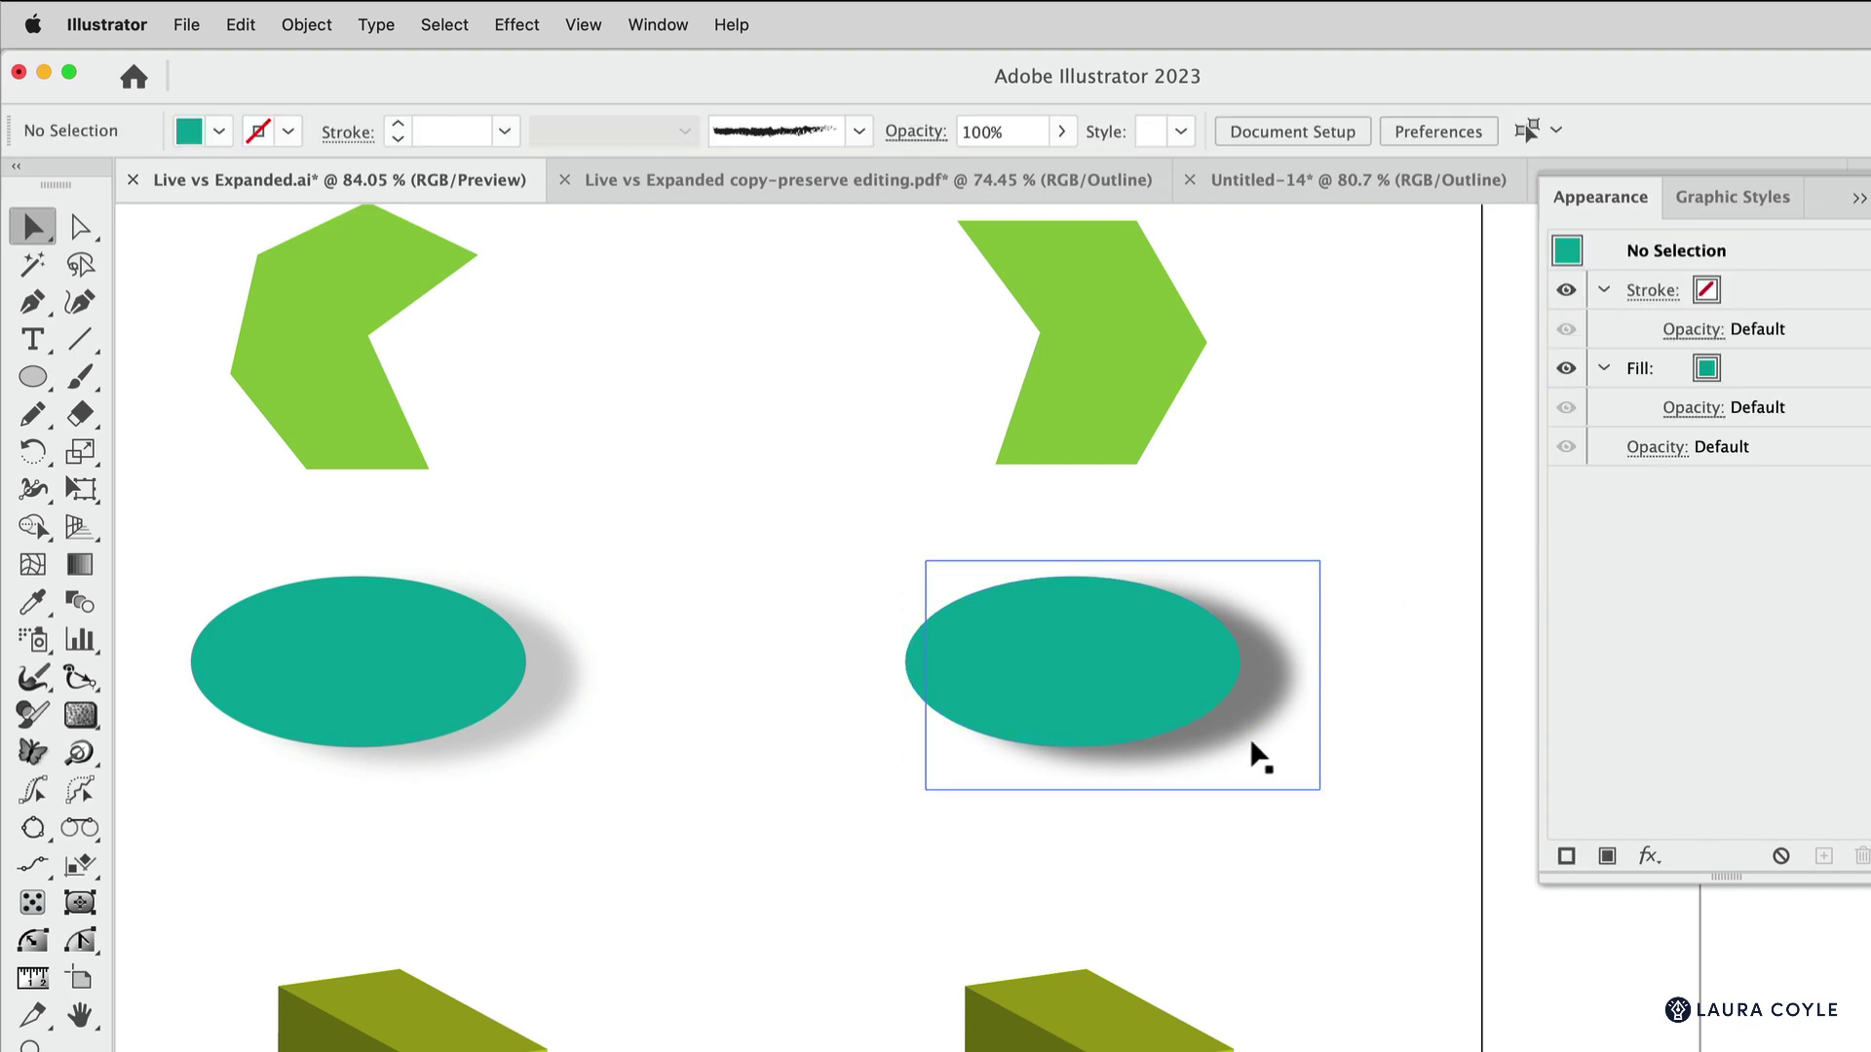
{"action": "mouse_move", "coordinate": [1248, 757]}
{"action": "left_mouse_down"}
{"action": "mouse_move", "coordinate": [1306, 740]}
{"action": "mouse_move", "coordinate": [1350, 658]}
{"action": "mouse_move", "coordinate": [1221, 776]}
{"action": "mouse_move", "coordinate": [1280, 750]}
{"action": "mouse_move", "coordinate": [1231, 753]}
{"action": "left_mouse_up"}
{"action": "left_click", "coordinate": [1393, 807]}
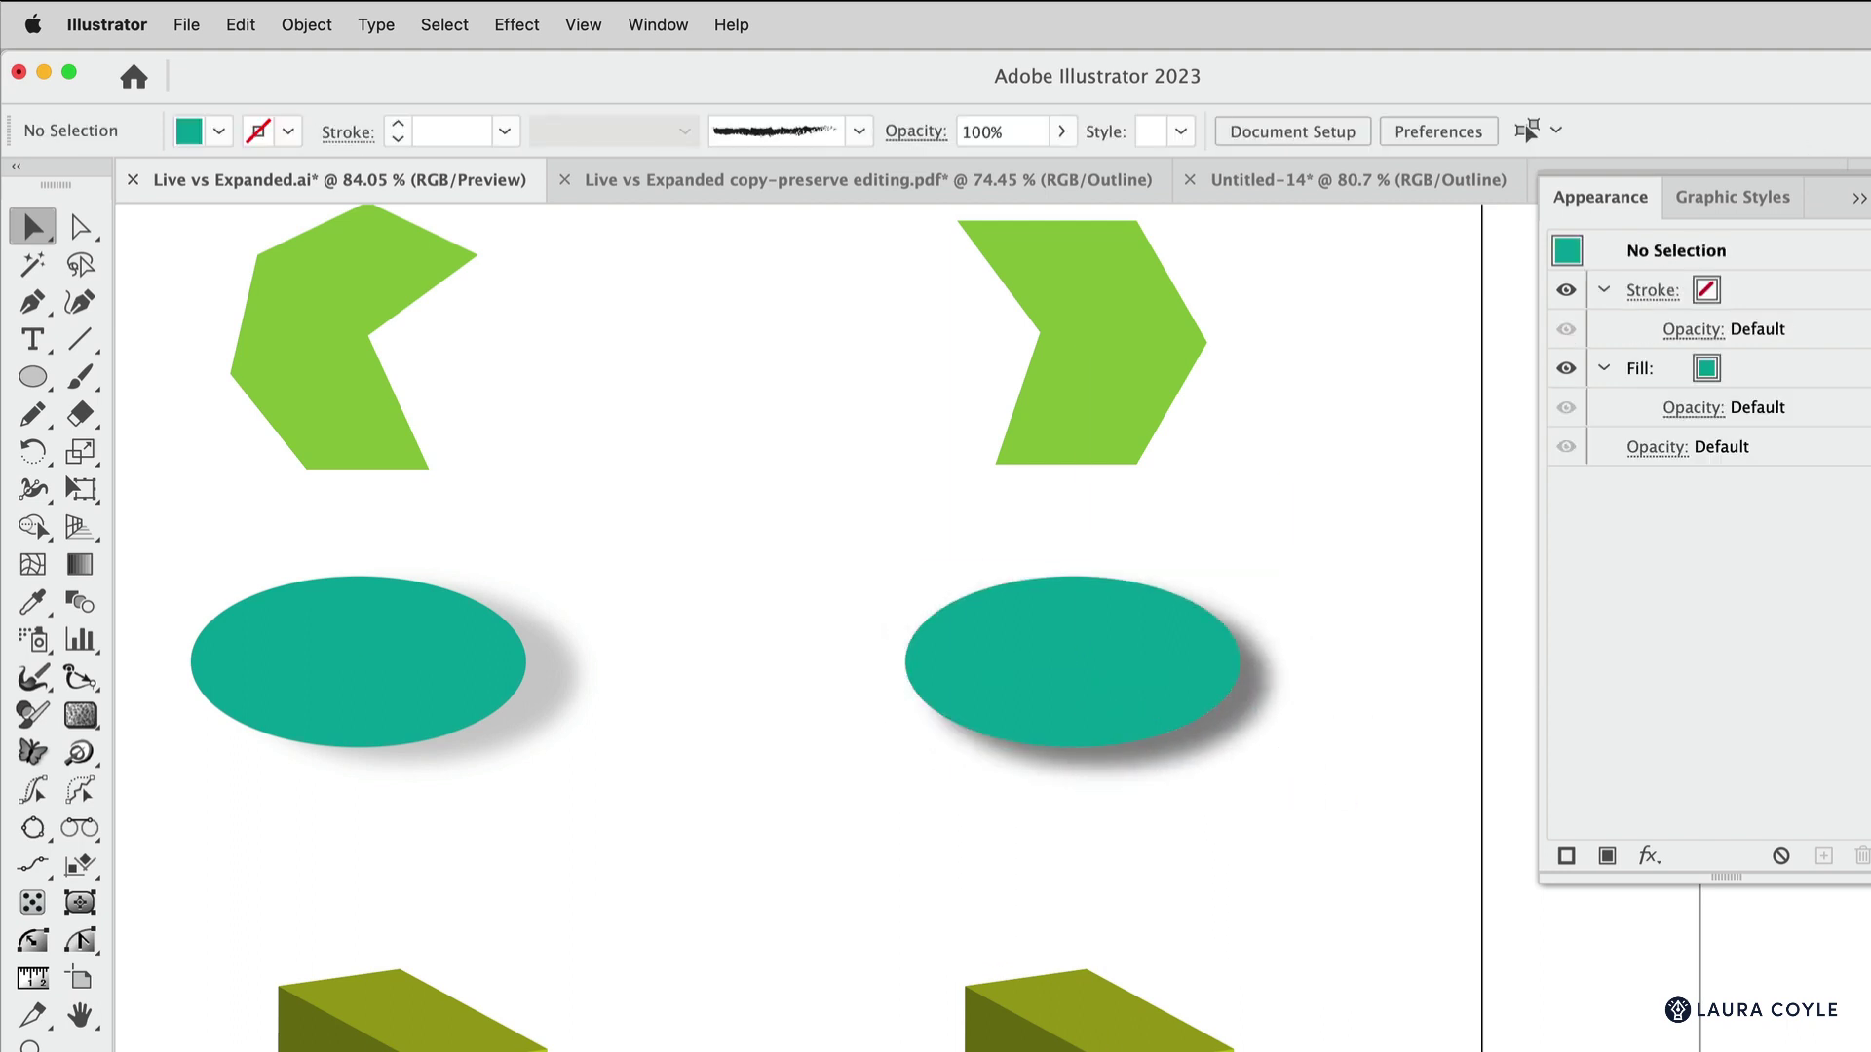
{"action": "left_click", "coordinate": [1858, 199]}
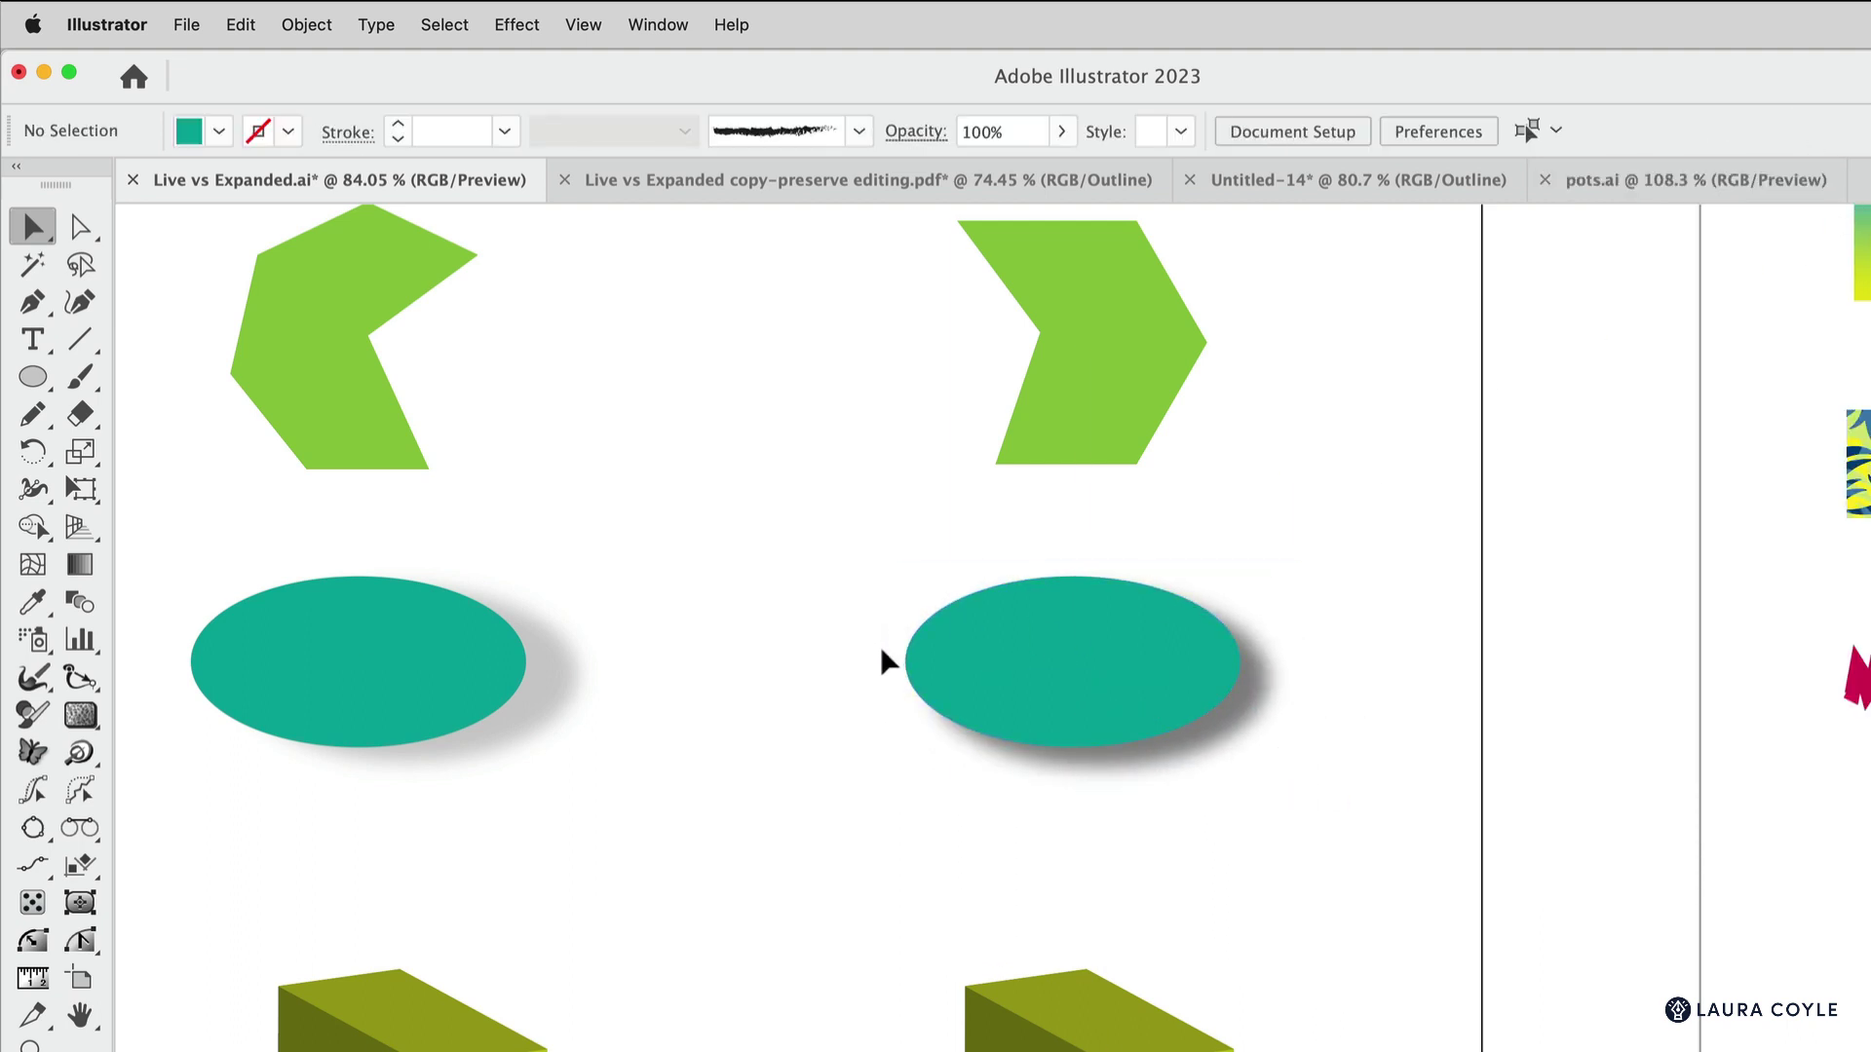
{"action": "left_click", "coordinate": [1266, 746]}
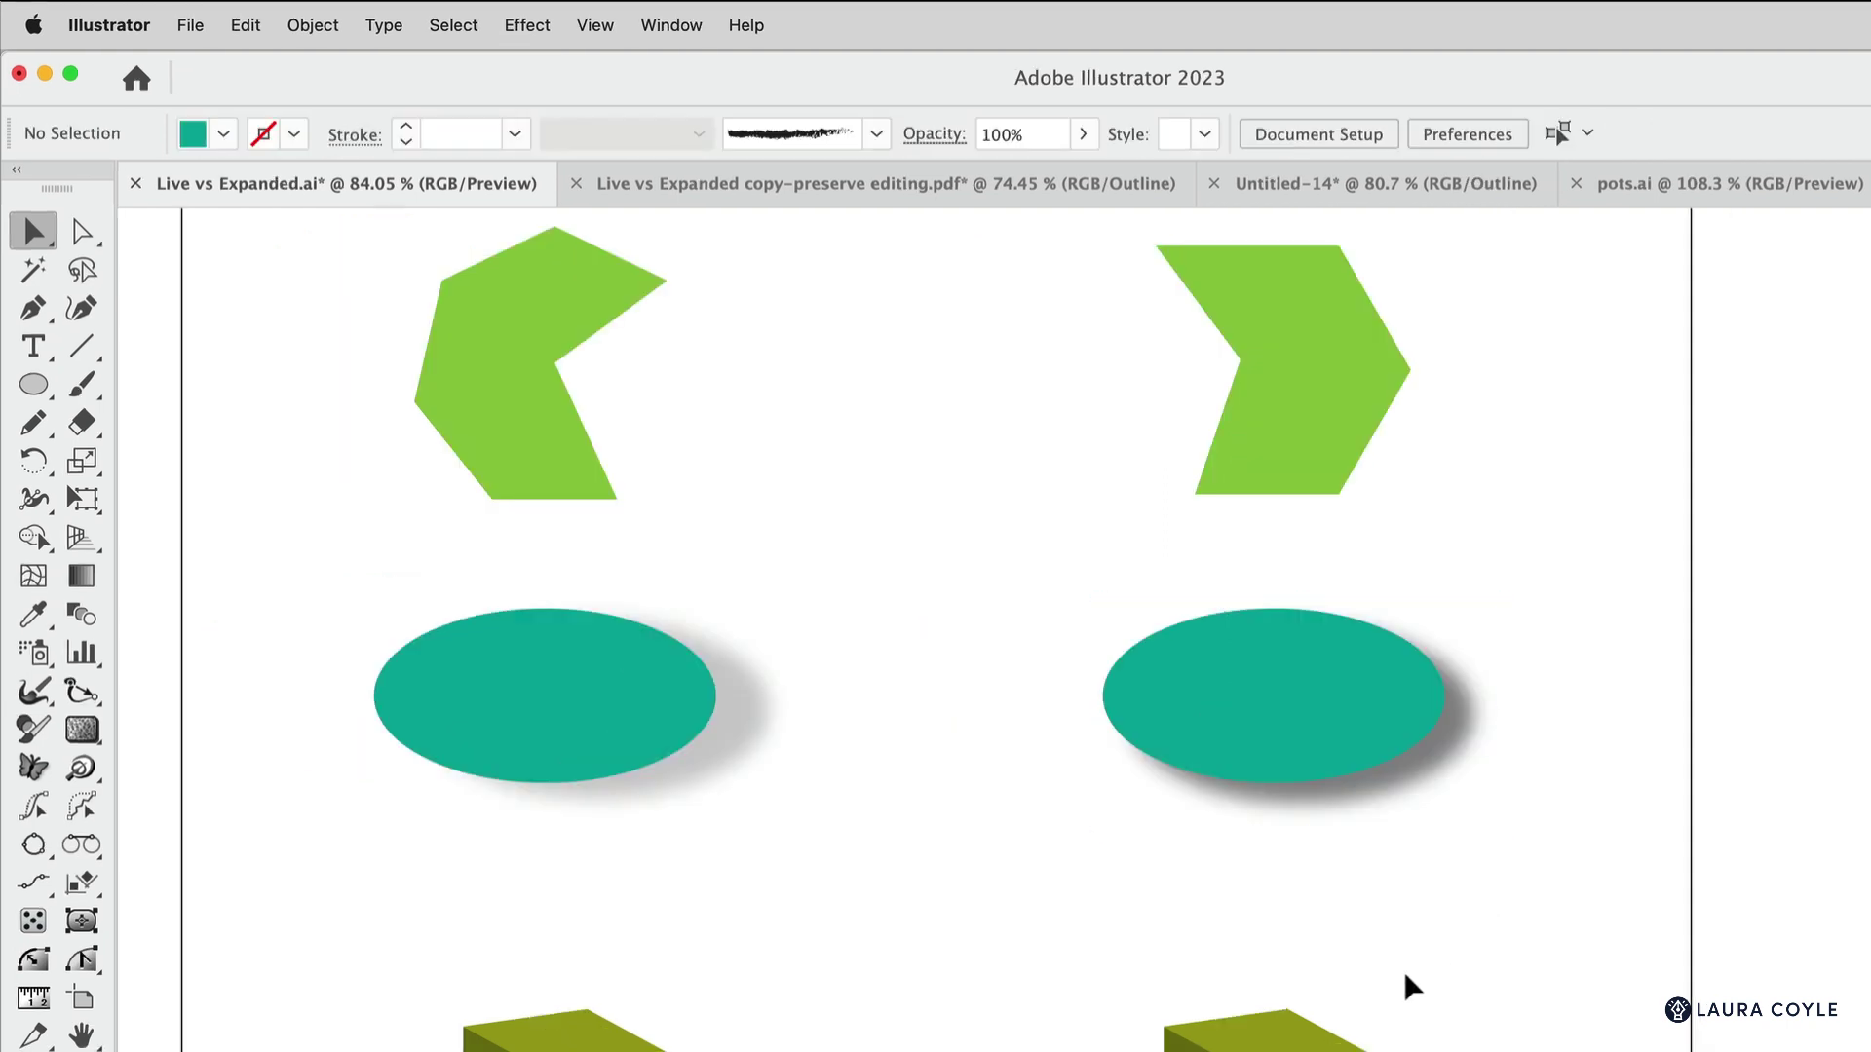
Check the live green 3D block's source rectangle in outline view, try dragging its right edge outward, and undo that change.
{"action": "scroll", "coordinate": [798, 768], "scroll_direction": "down", "scroll_amount": 8}
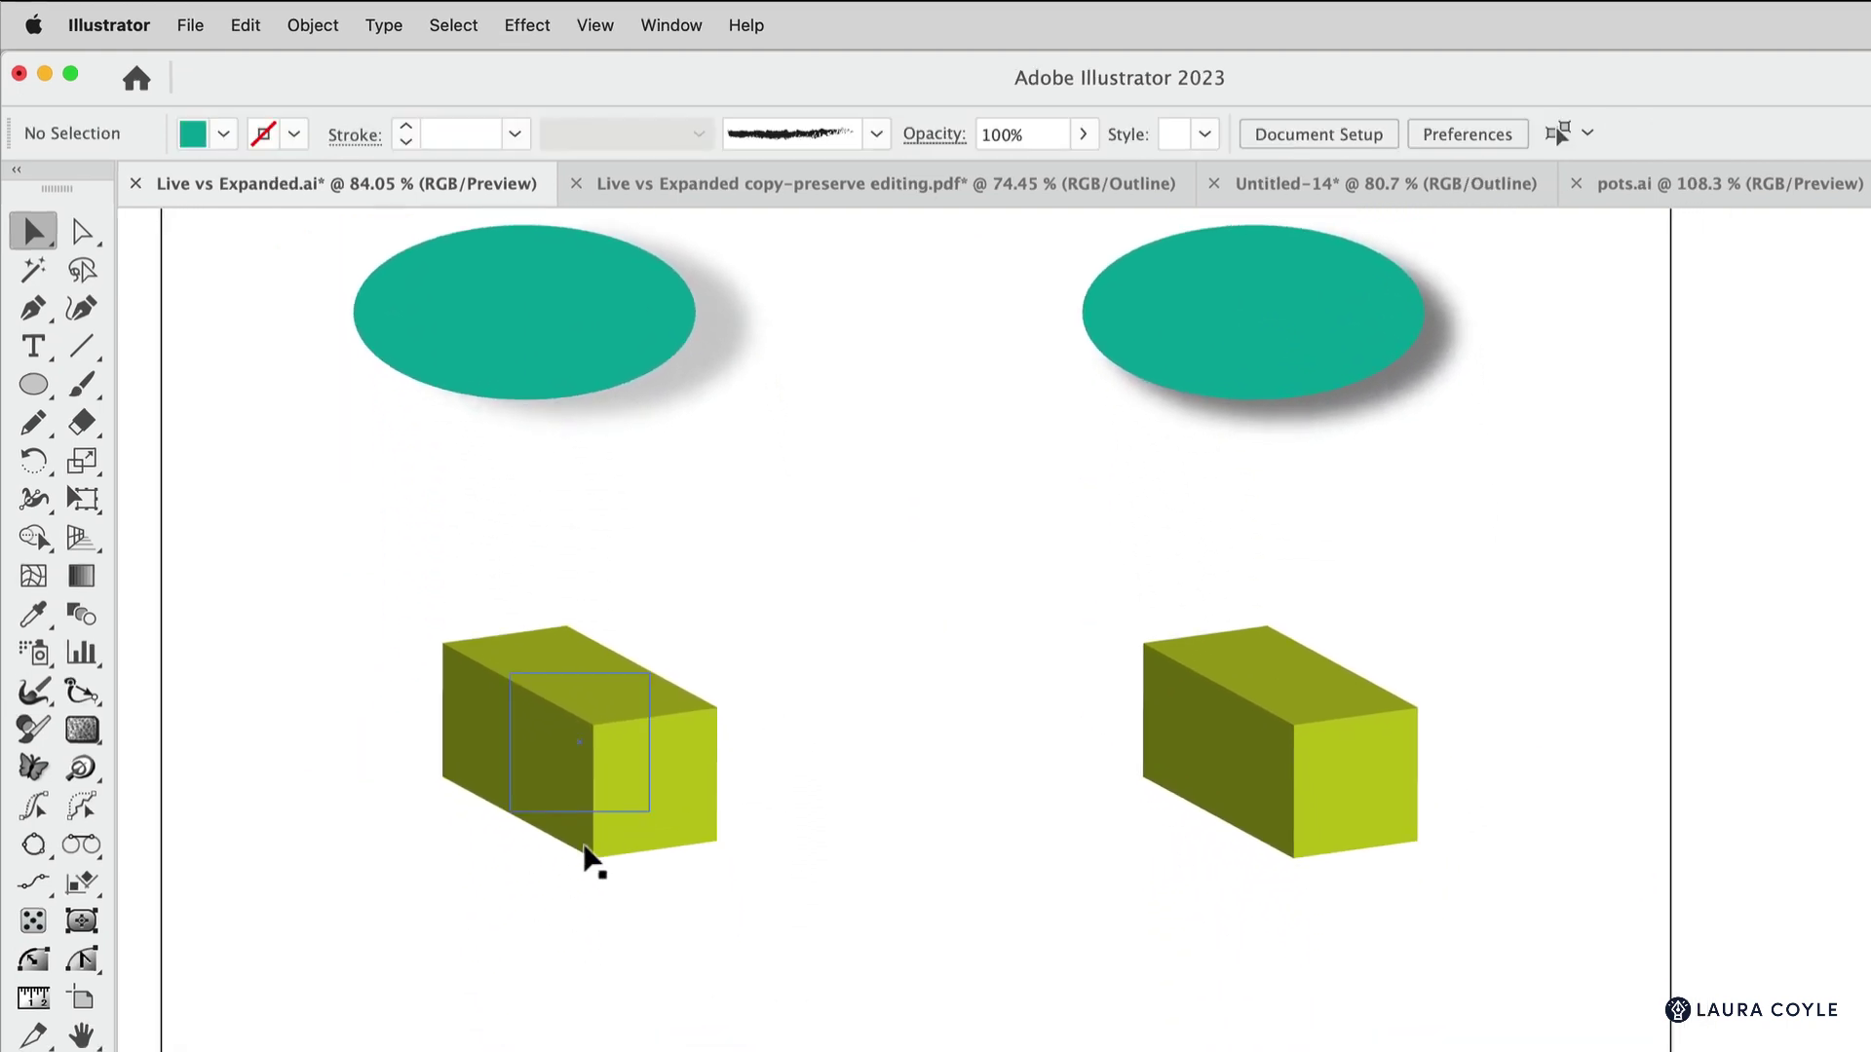
{"action": "left_click", "coordinate": [650, 805]}
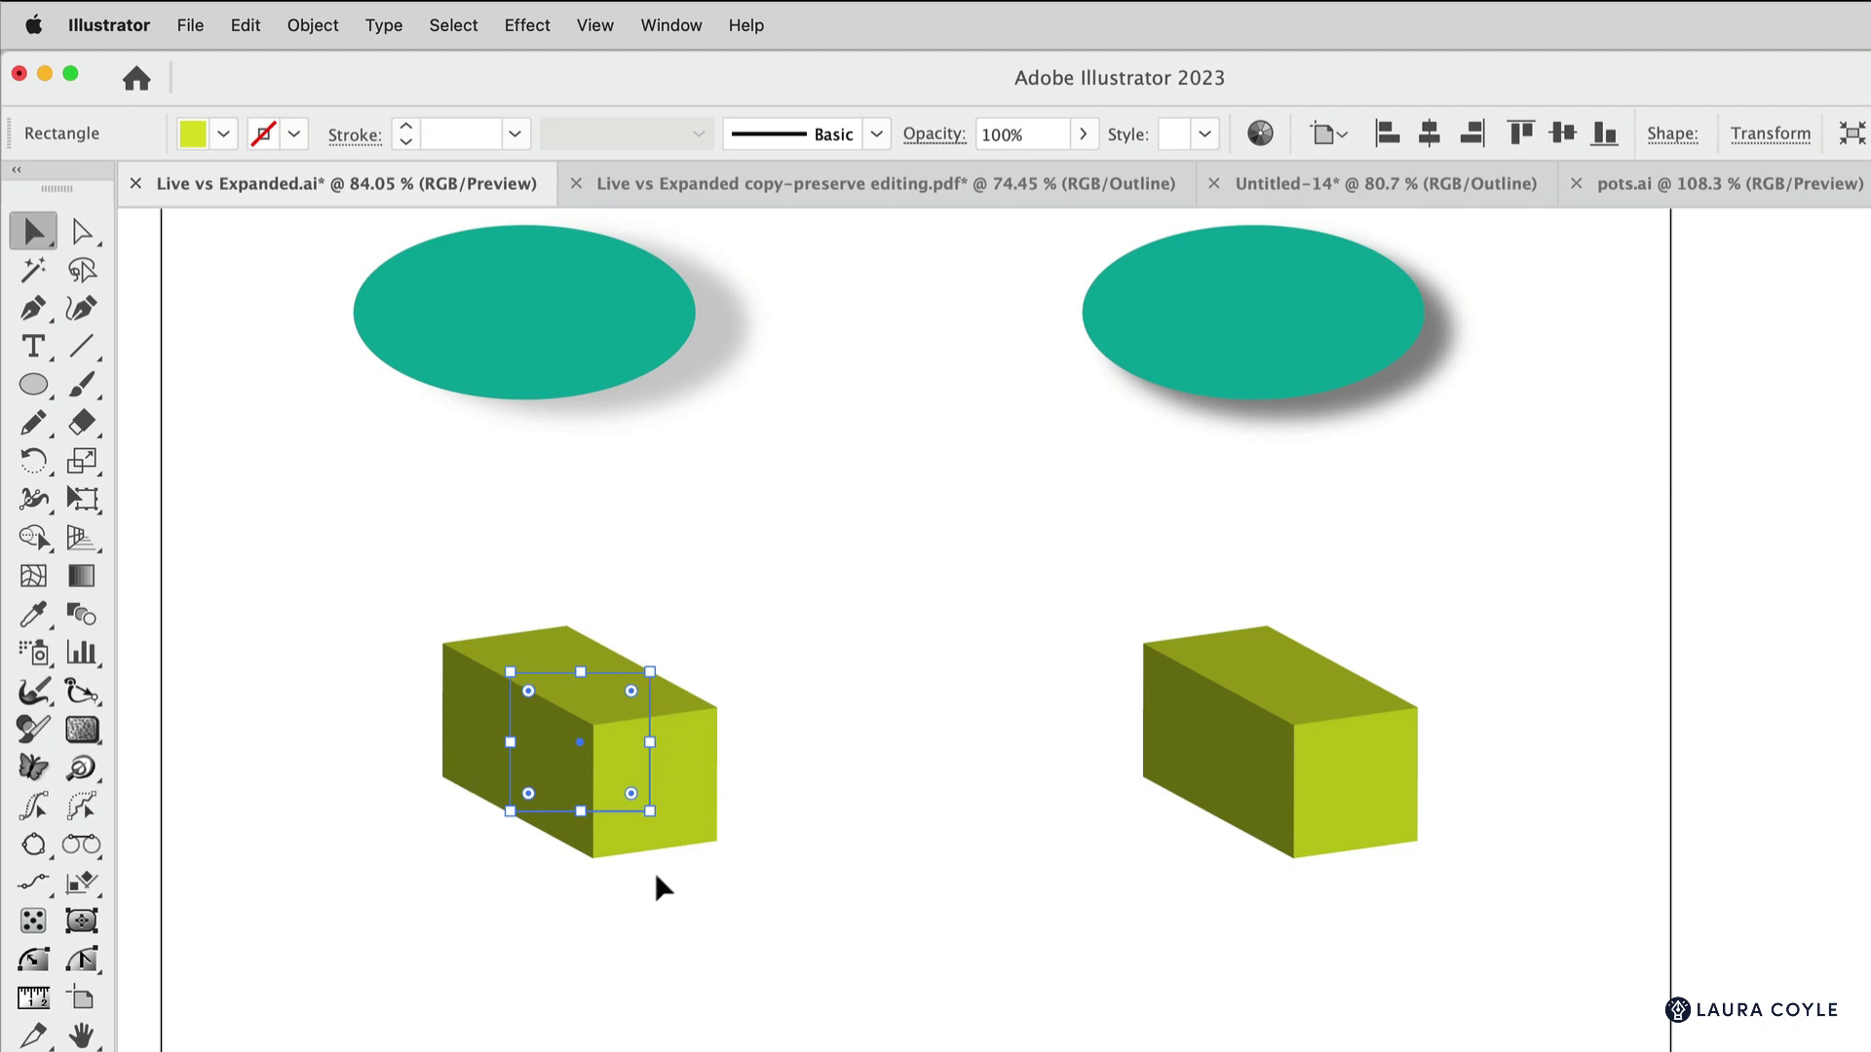
{"action": "key", "text": "super+y"}
{"action": "key", "text": "super+y"}
{"action": "left_click_drag", "start_coordinate": [650, 746], "coordinate": [852, 777]}
{"action": "key", "text": "super+z"}
Check which 3D and Materials effects are available for the live green block.
{"action": "left_click", "coordinate": [527, 25]}
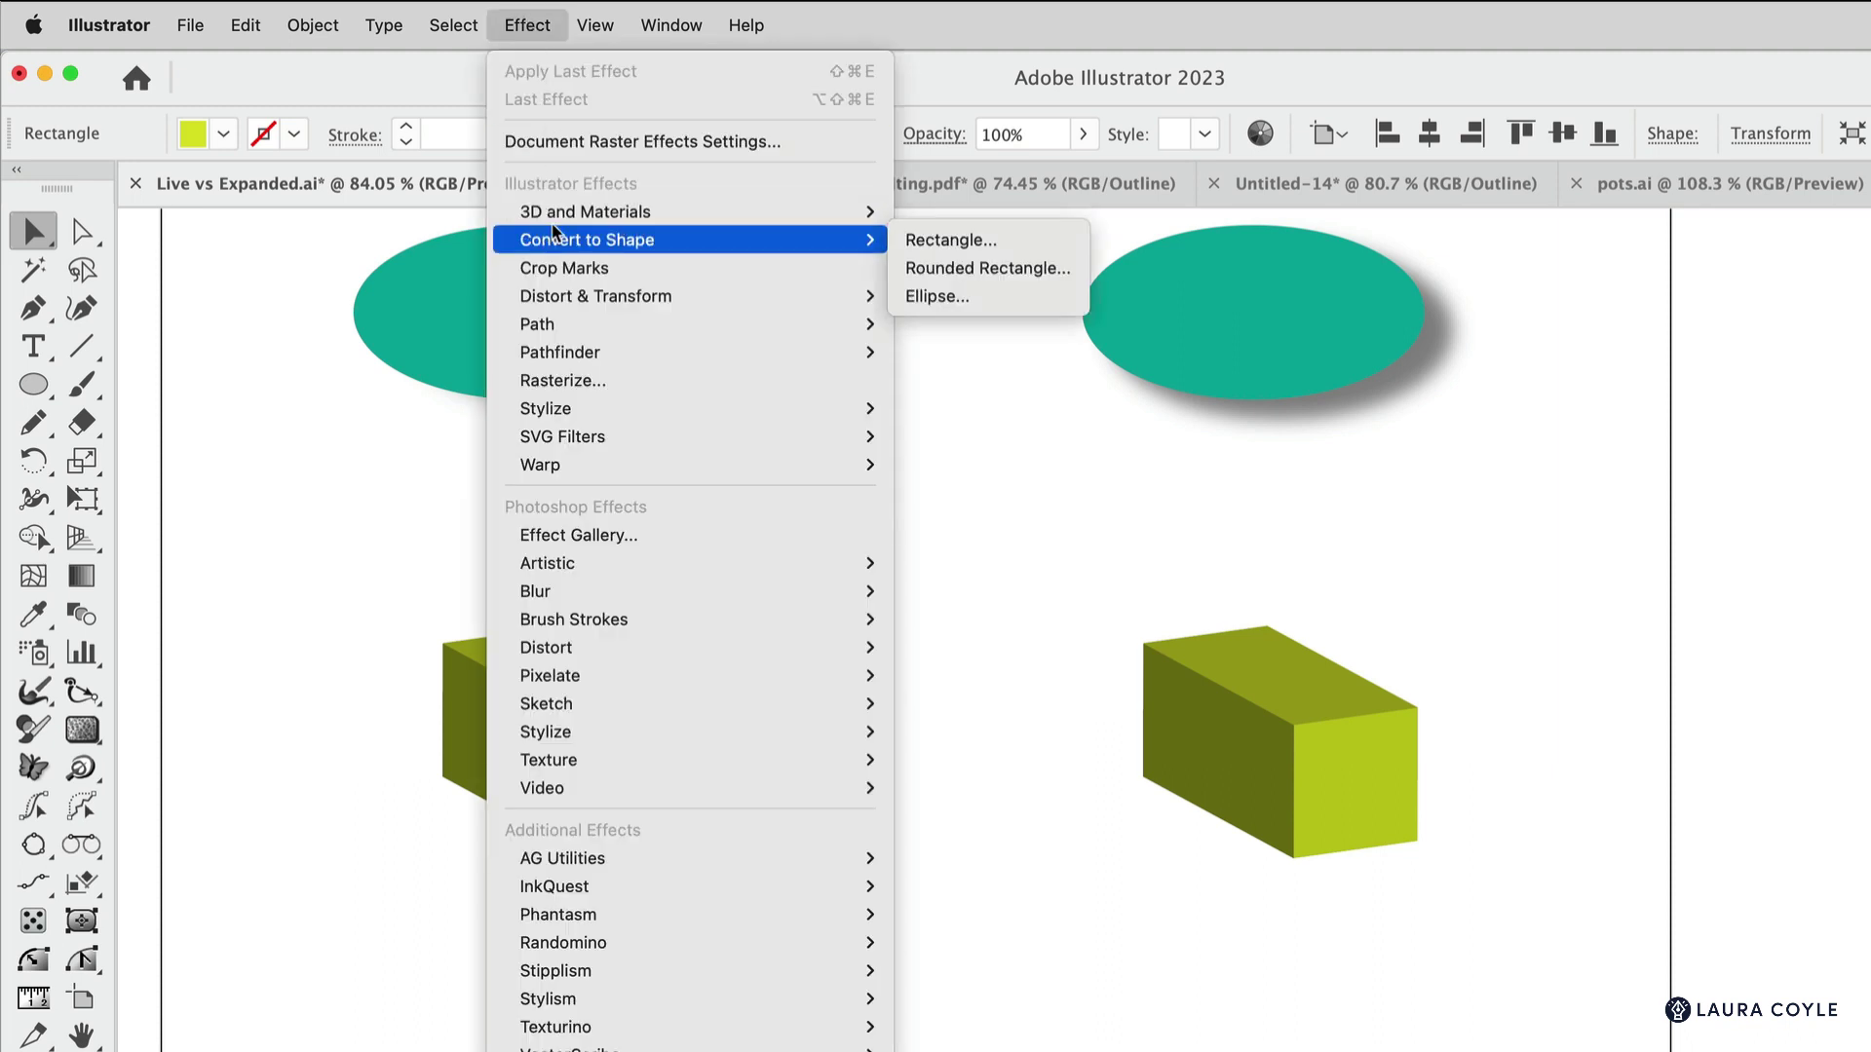
{"action": "mouse_move", "coordinate": [554, 218]}
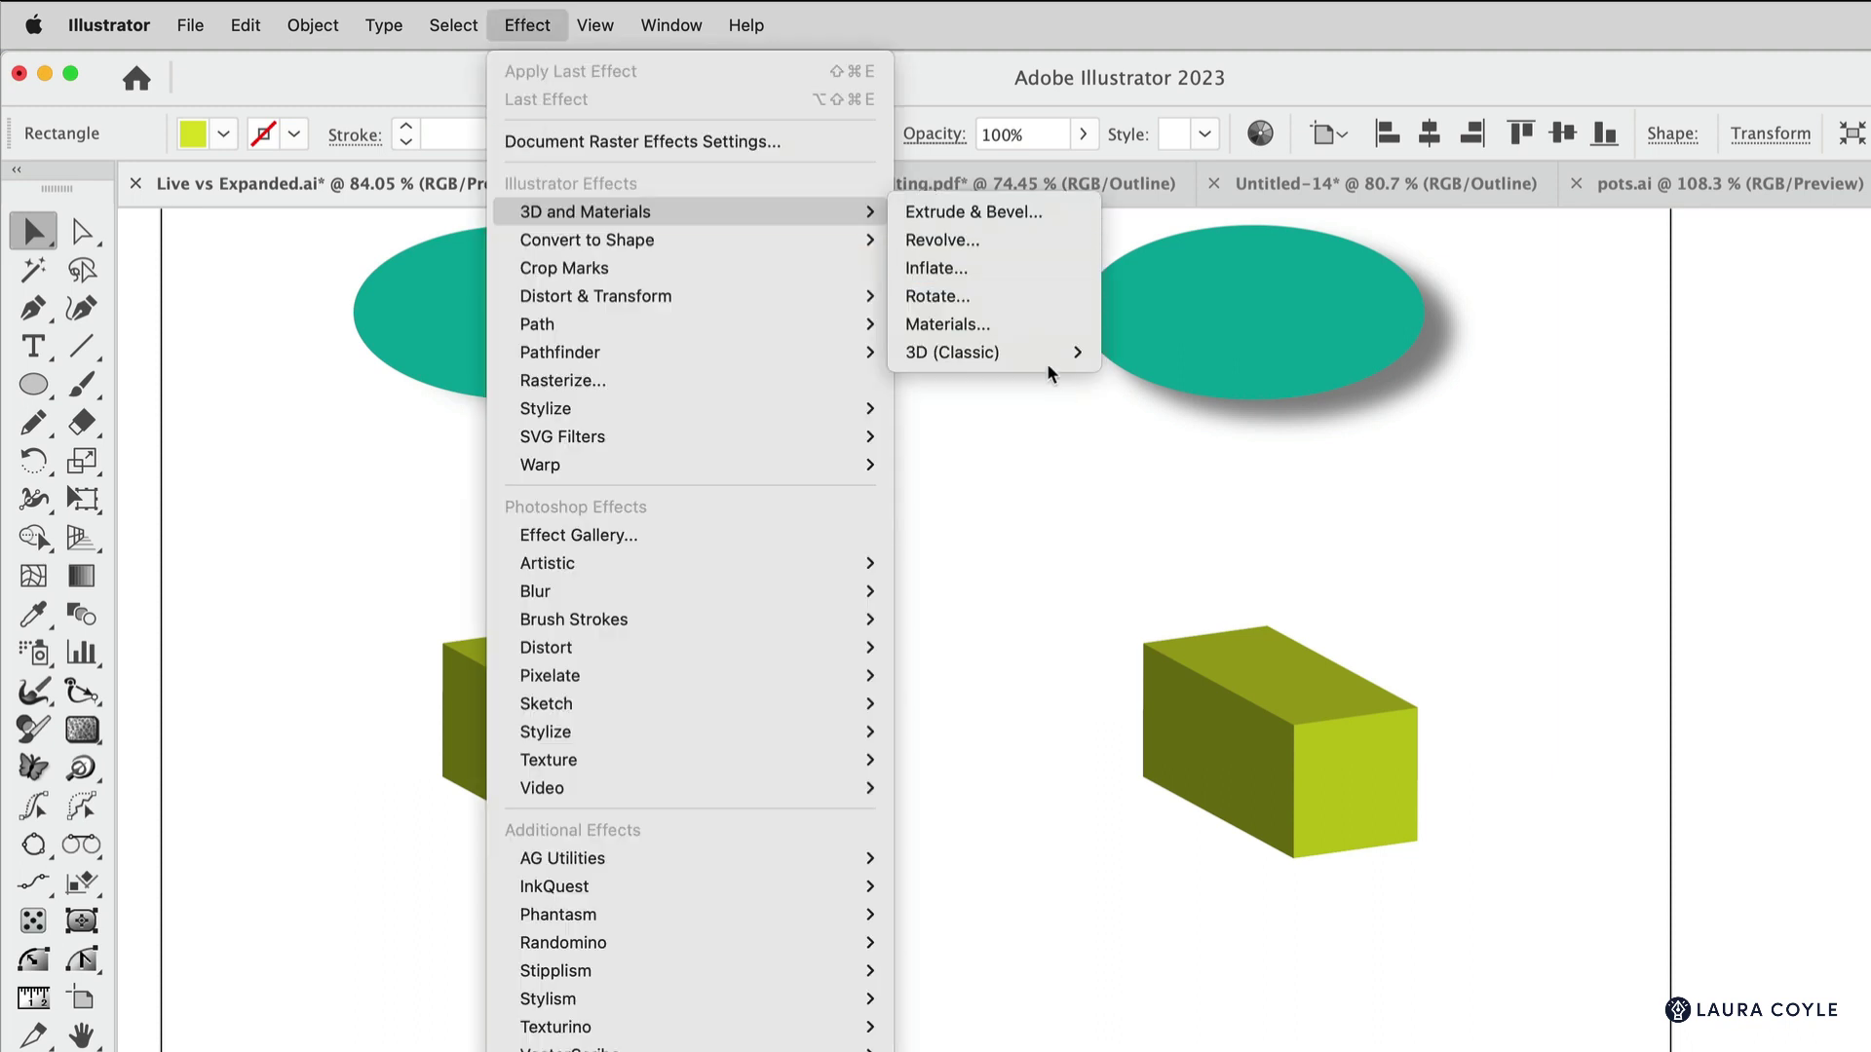
{"action": "mouse_move", "coordinate": [1048, 360]}
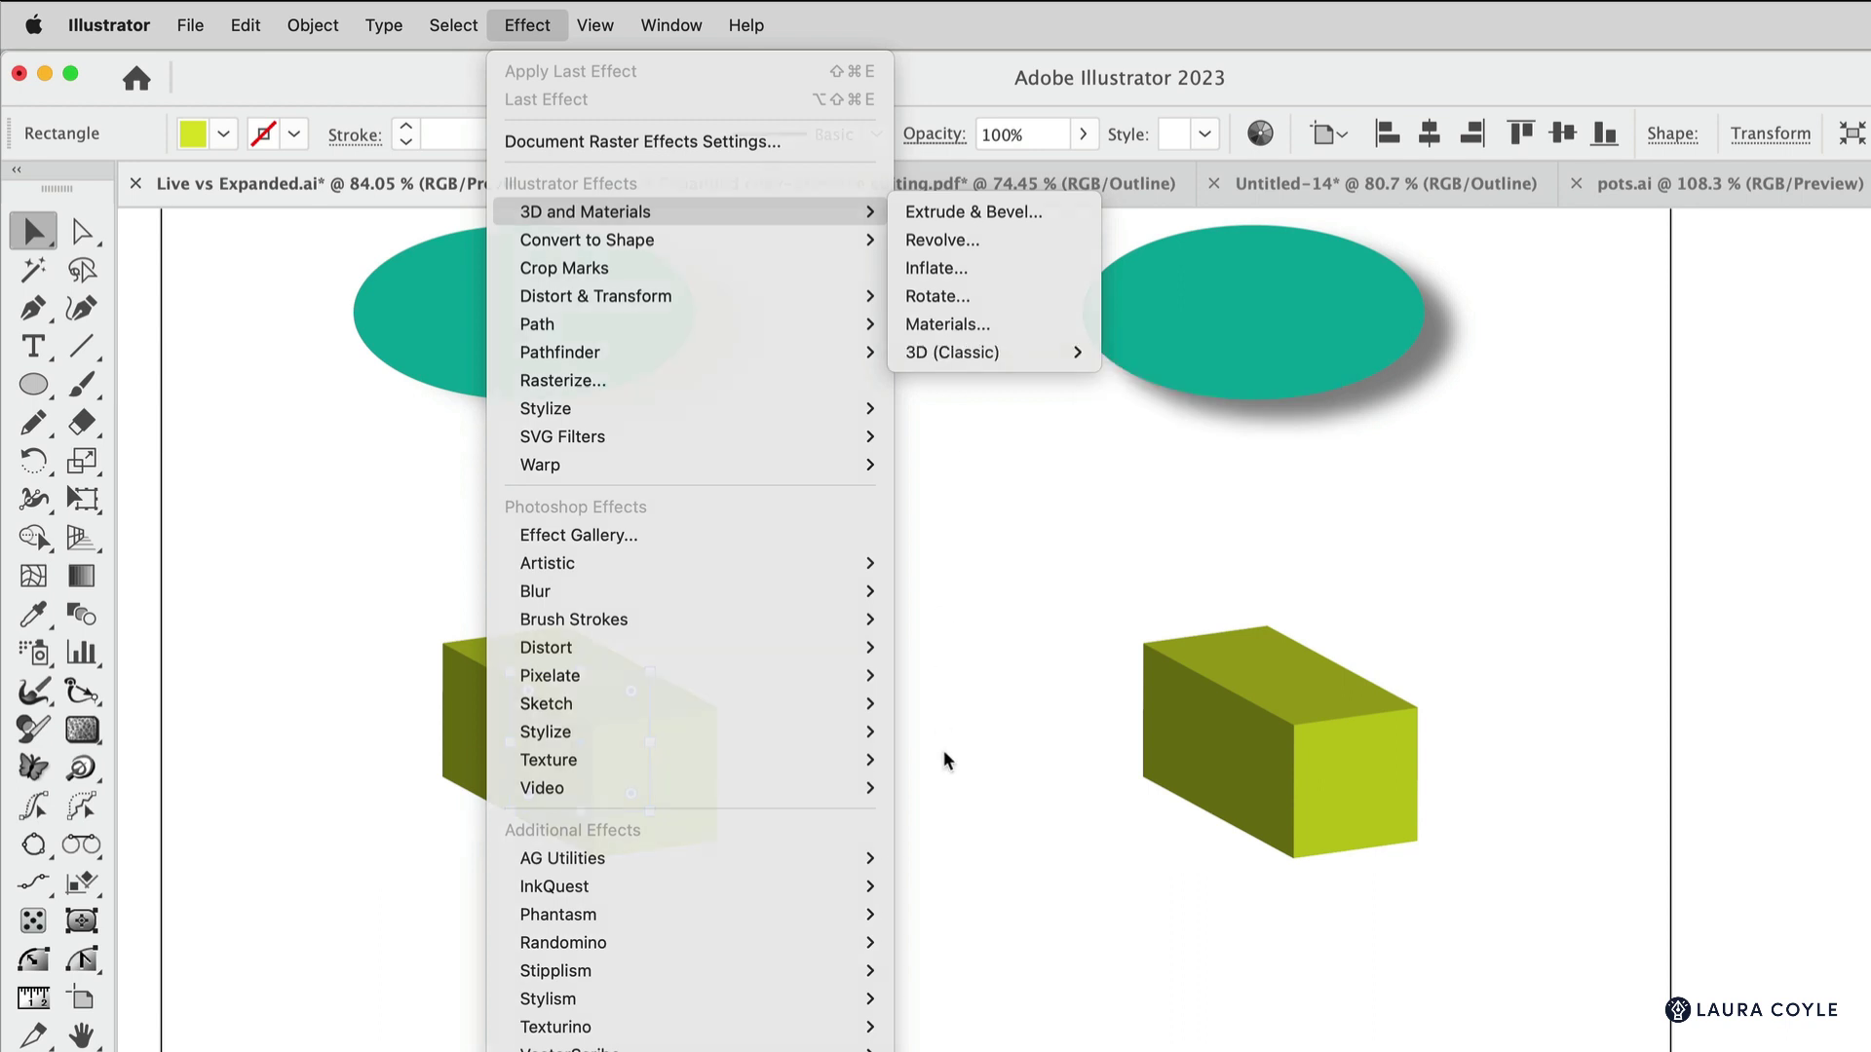
{"action": "left_click", "coordinate": [959, 804]}
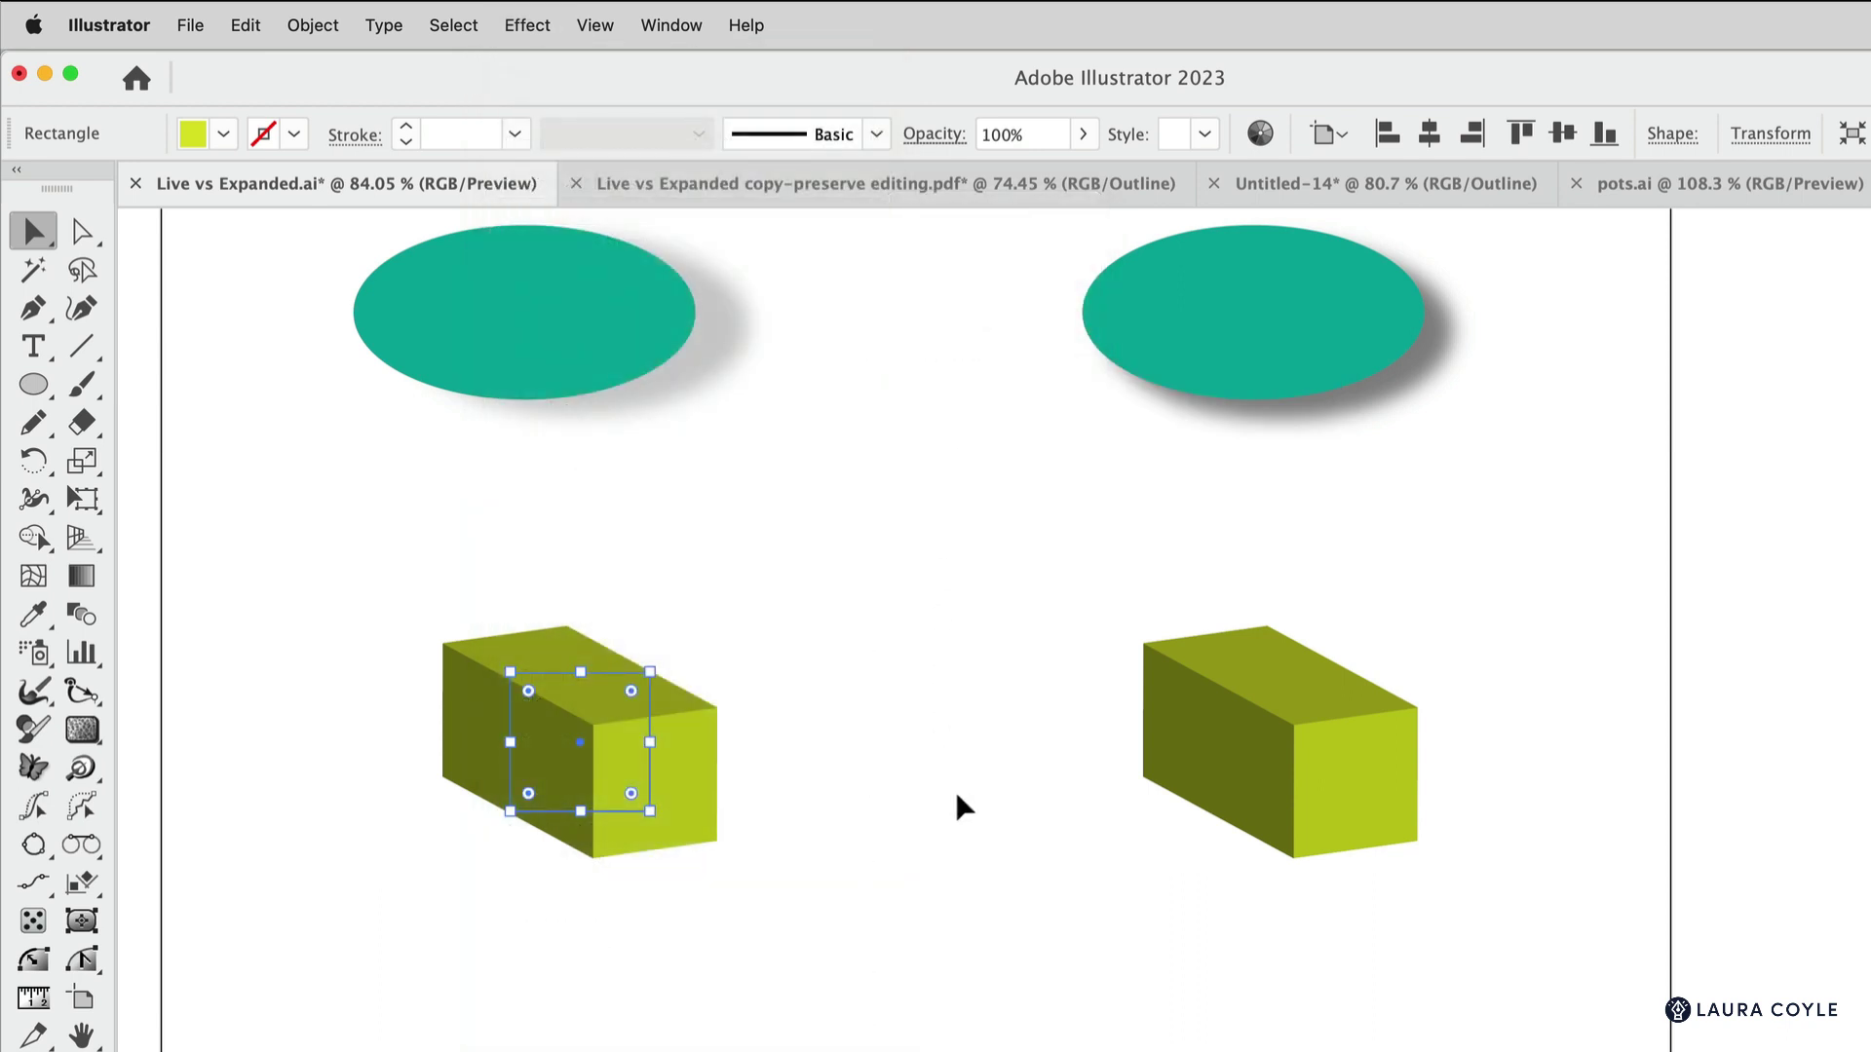
Select the expanded green block and inspect its separate face paths in outline view.
{"action": "left_click", "coordinate": [1255, 812]}
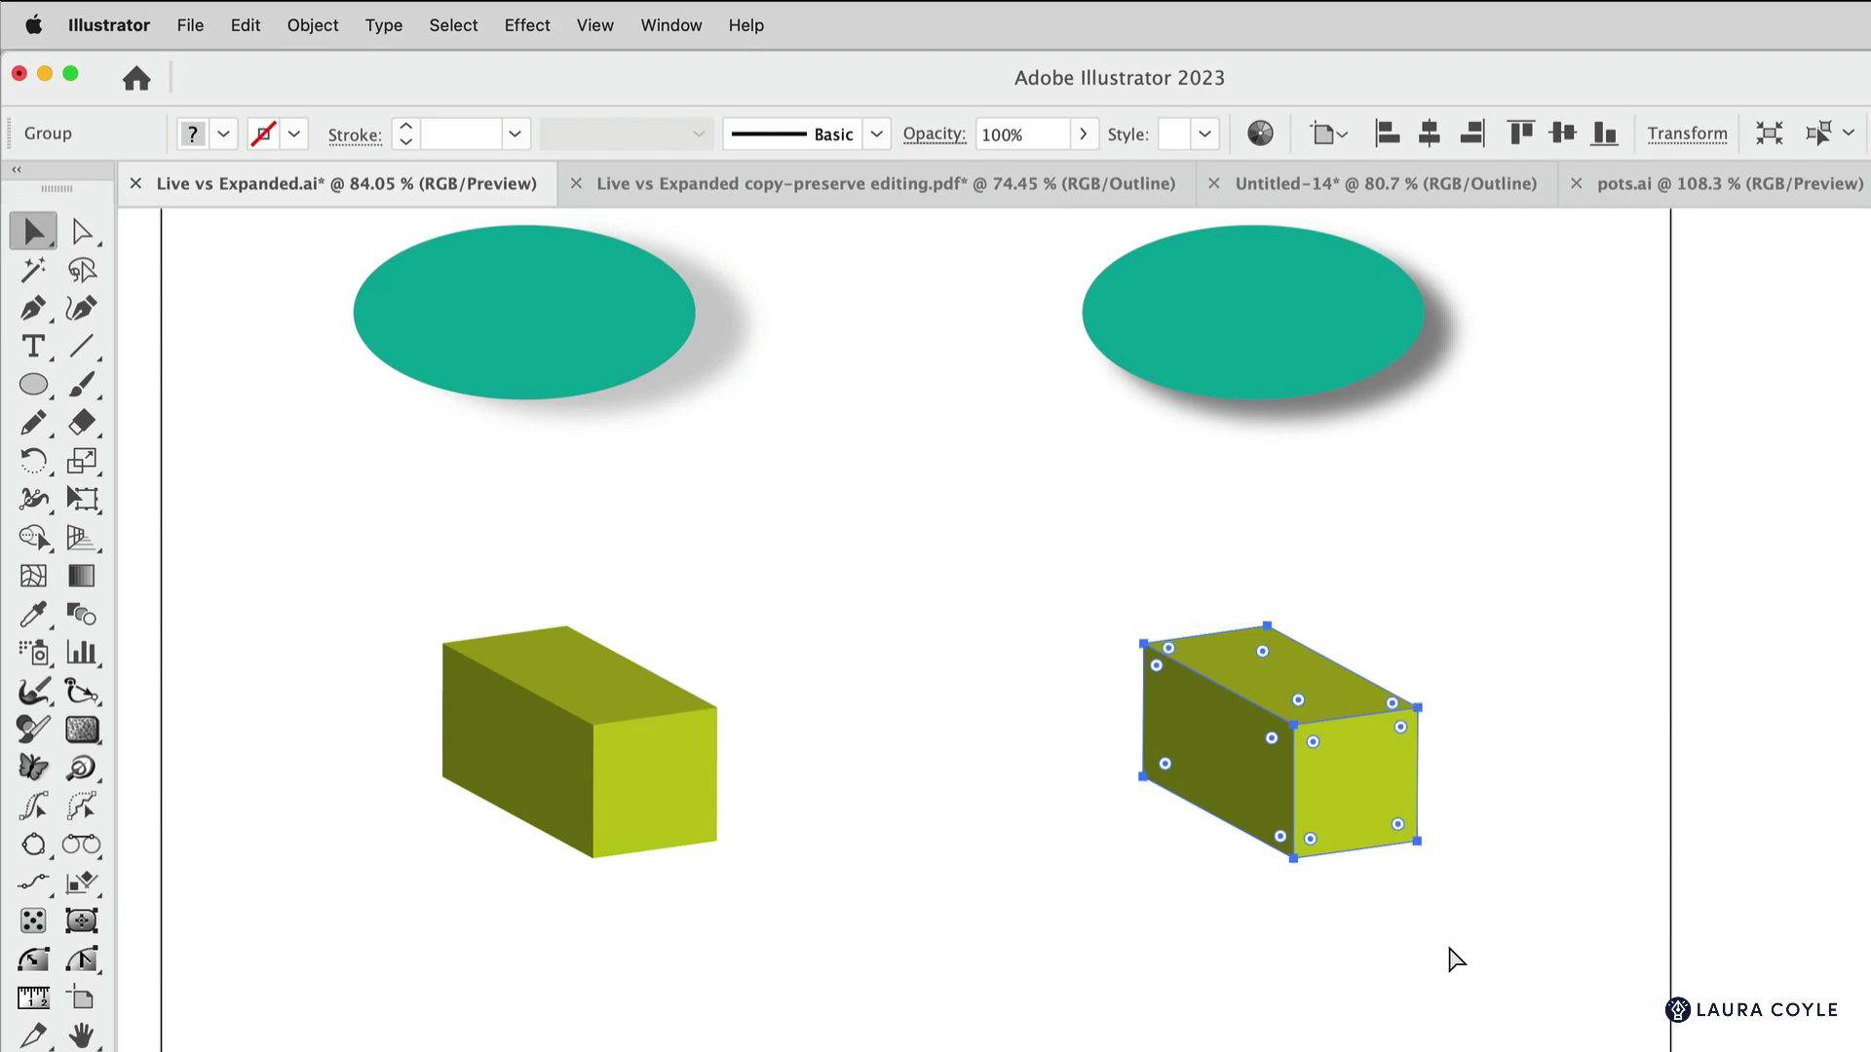
{"action": "key", "text": "ctrl+y"}
{"action": "key", "text": "ctrl+y"}
Expand the appearance of the live green 3D block in the LIVE column.
{"action": "left_click", "coordinate": [555, 689]}
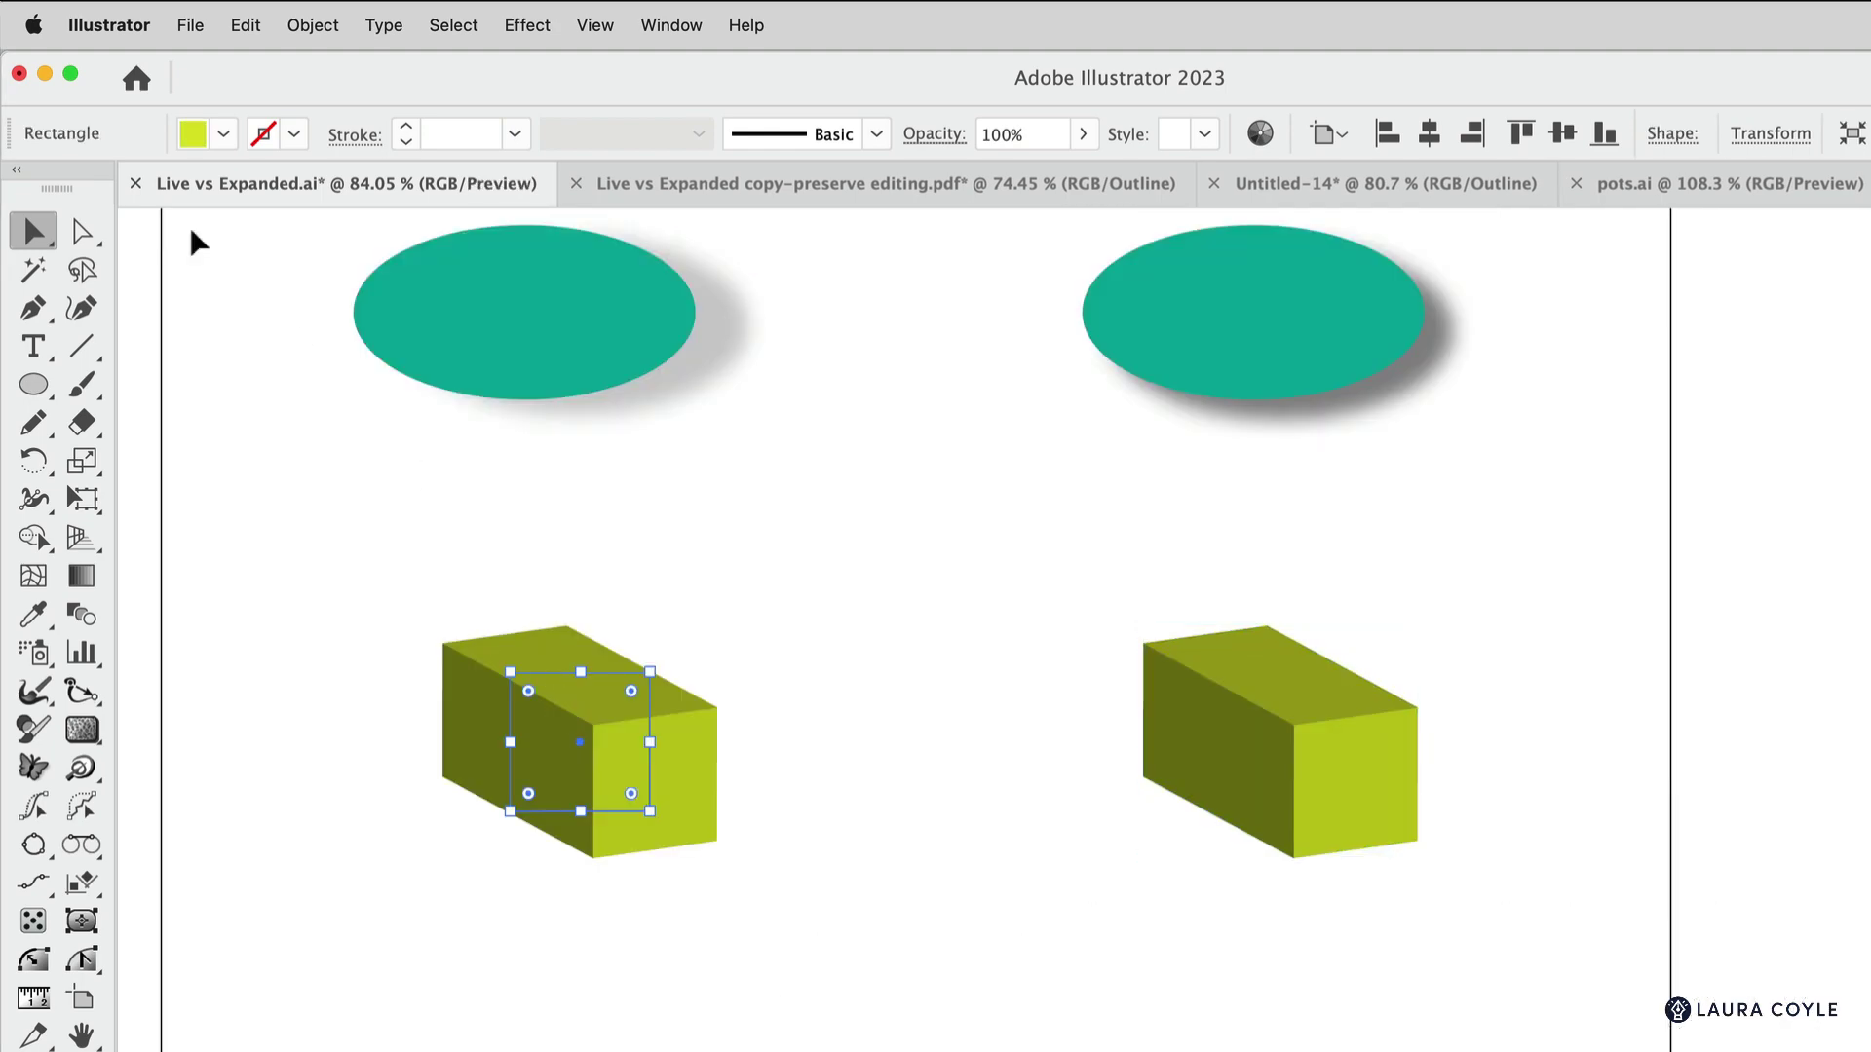
{"action": "left_click", "coordinate": [332, 30]}
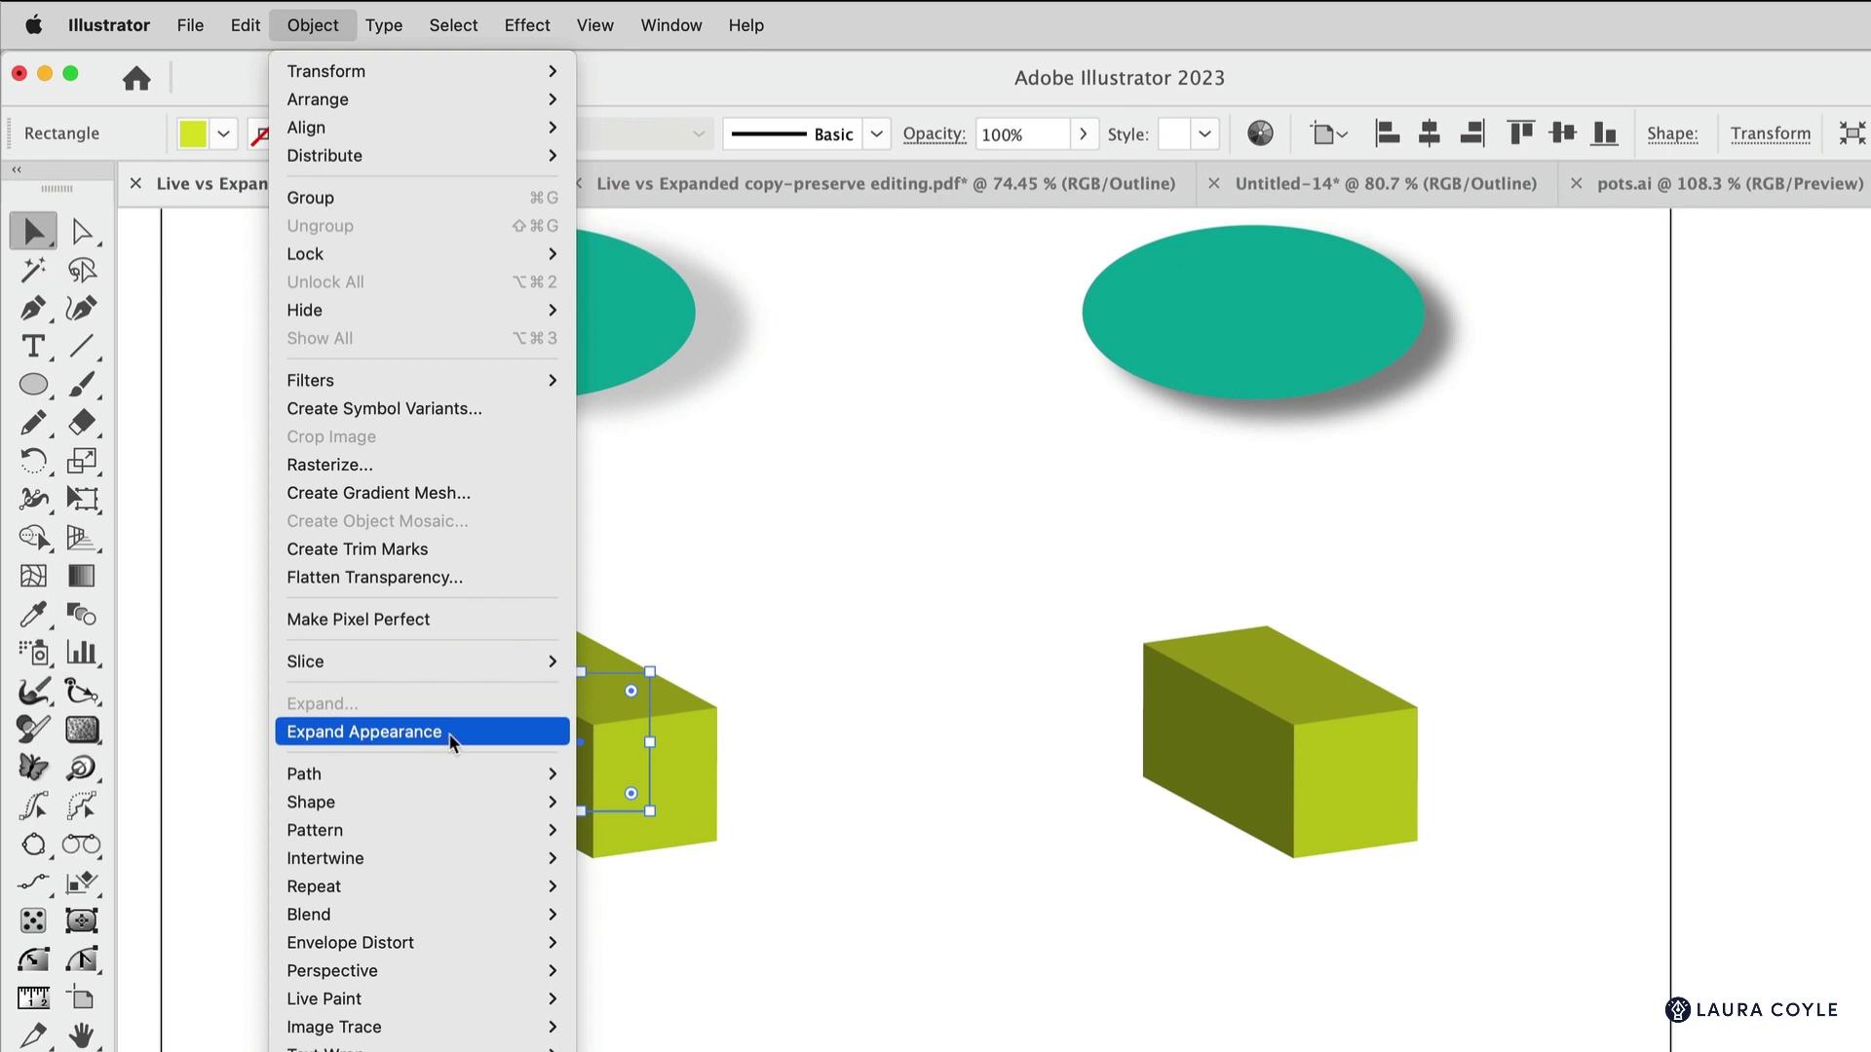
{"action": "left_click", "coordinate": [506, 745]}
{"action": "left_click", "coordinate": [991, 743]}
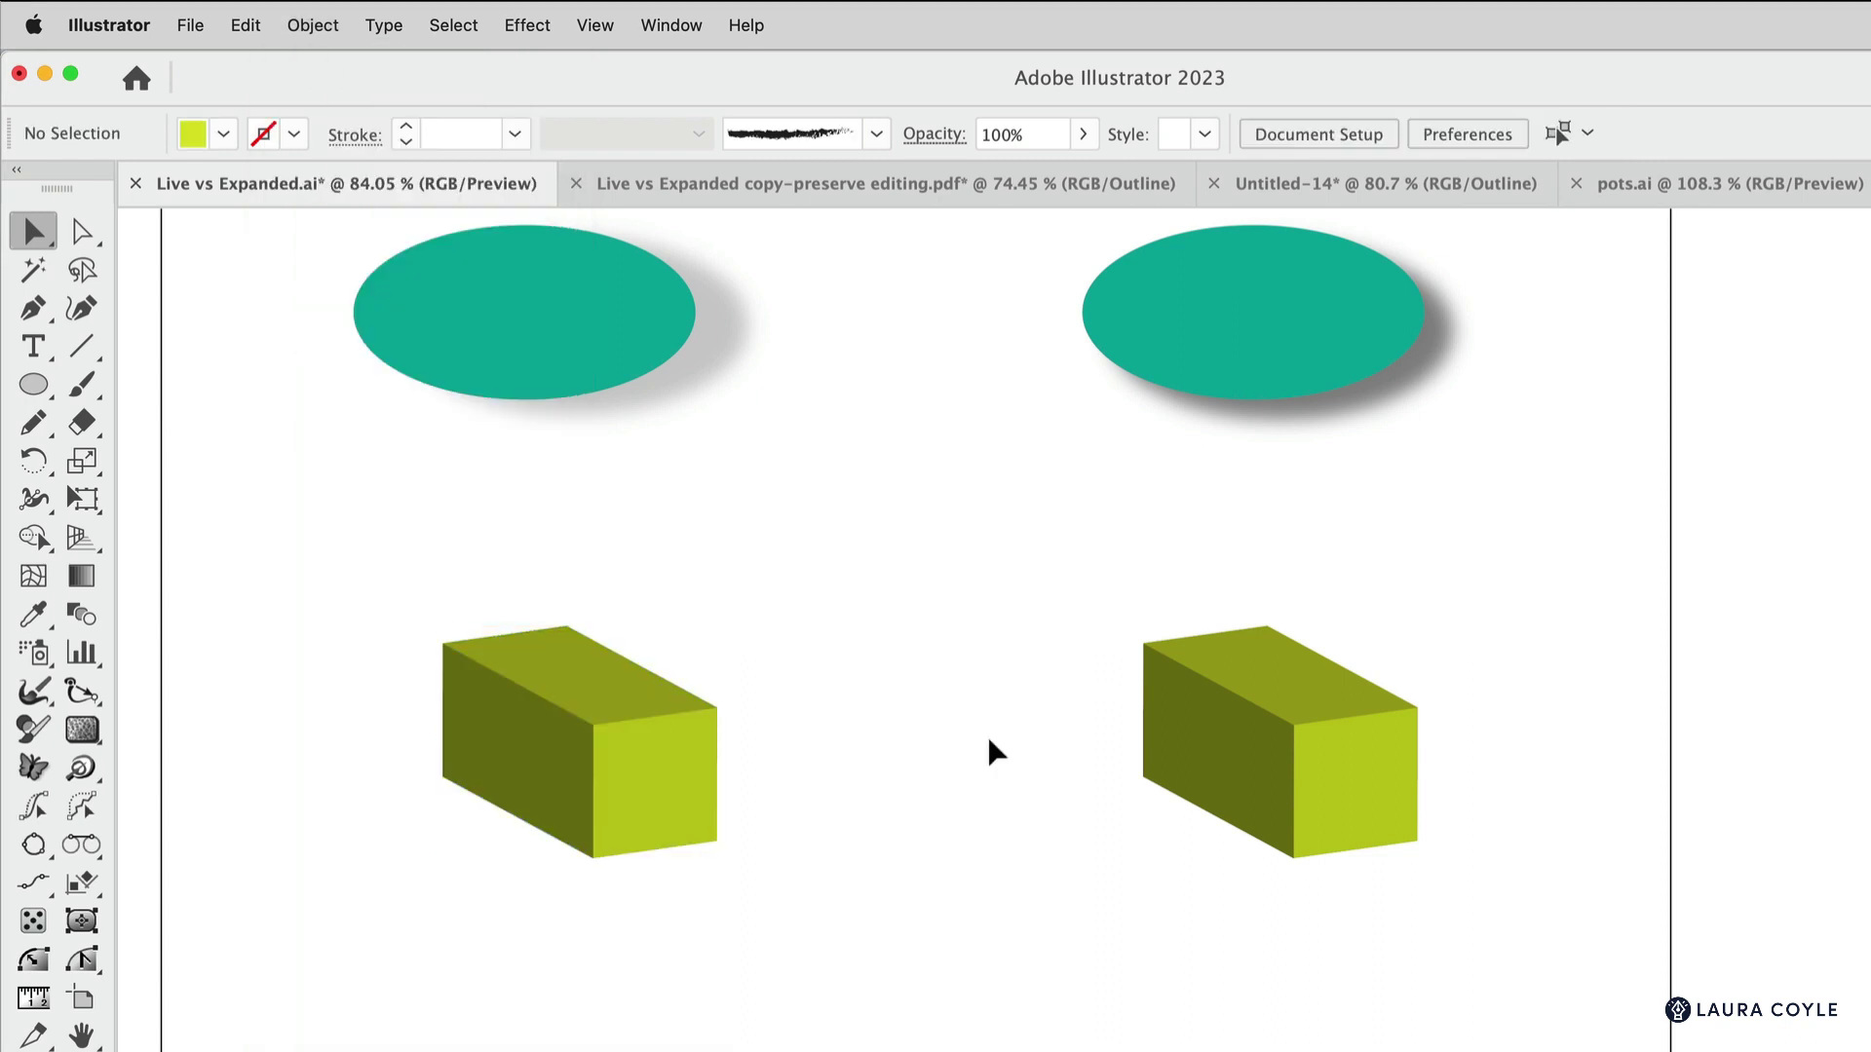
Recolour only the top face of the newly expanded green block to light yellow-green E0E068.
{"action": "key", "text": "a"}
{"action": "left_click", "coordinate": [632, 692]}
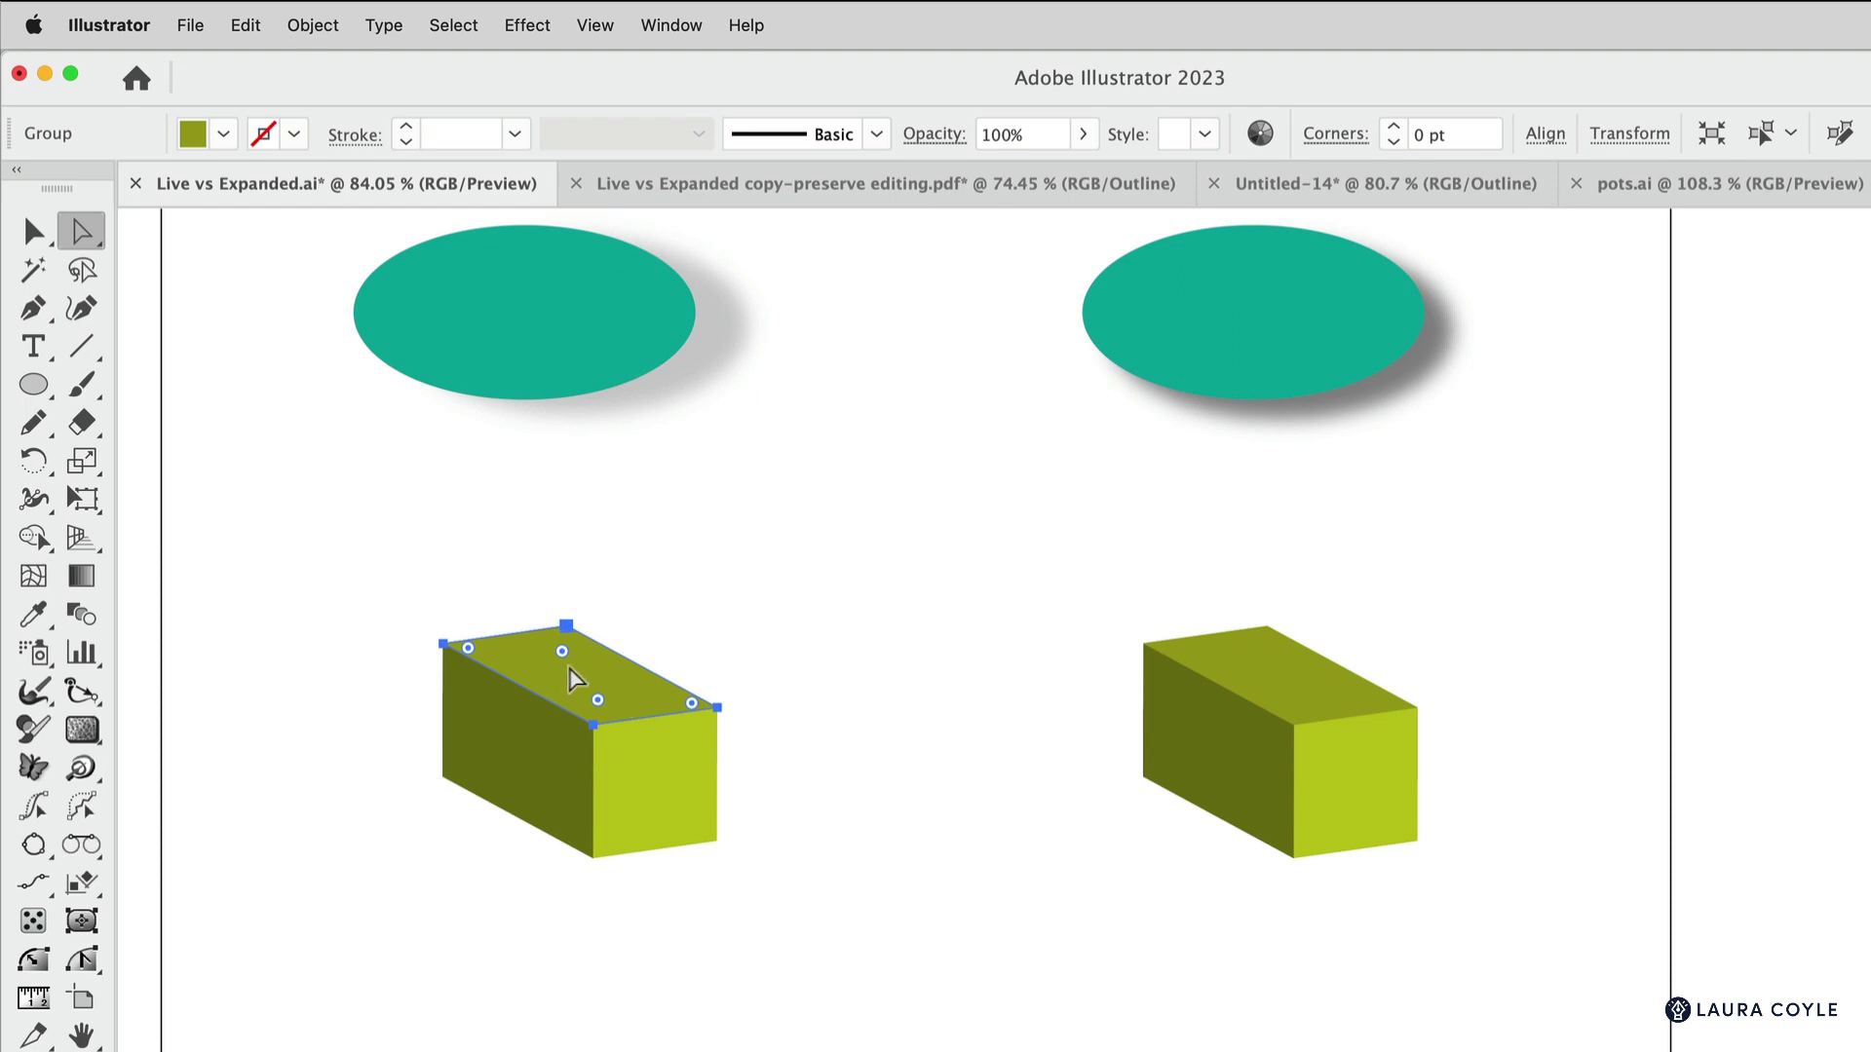
{"action": "left_click", "coordinate": [893, 598]}
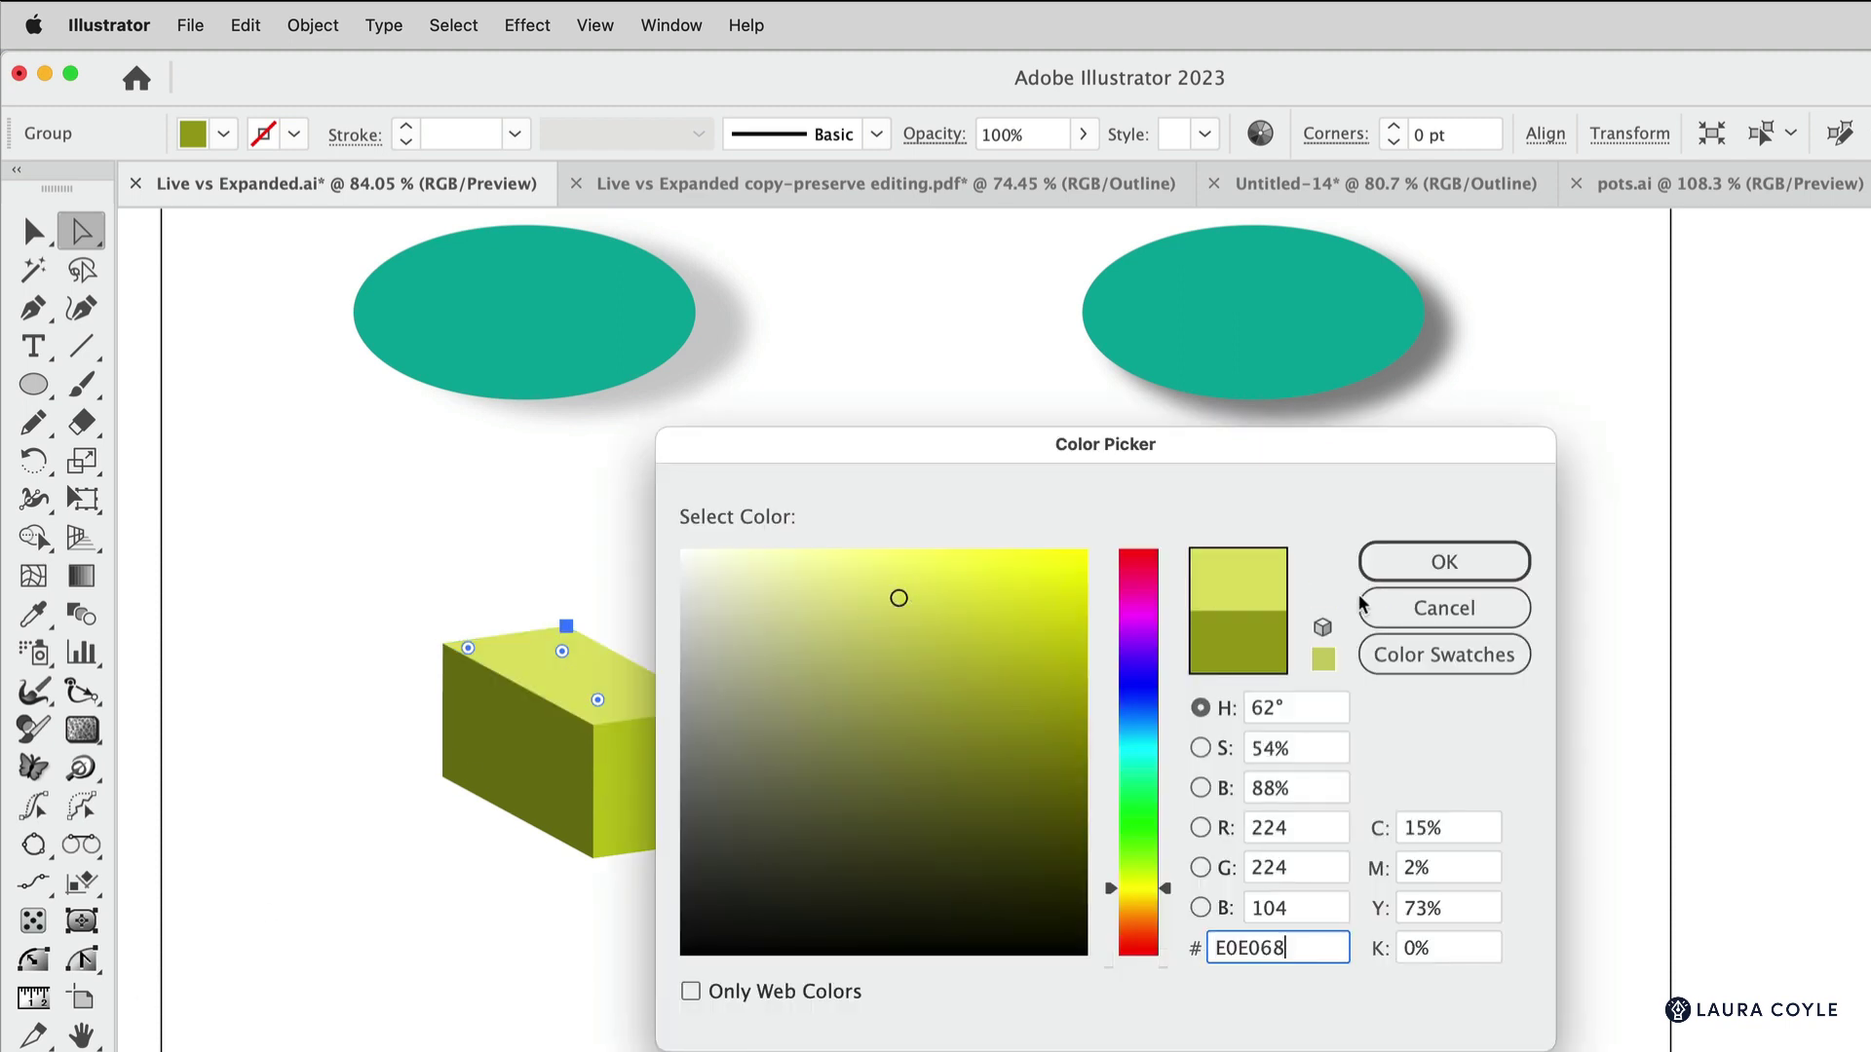
{"action": "left_click", "coordinate": [1442, 559]}
{"action": "left_click", "coordinate": [815, 742]}
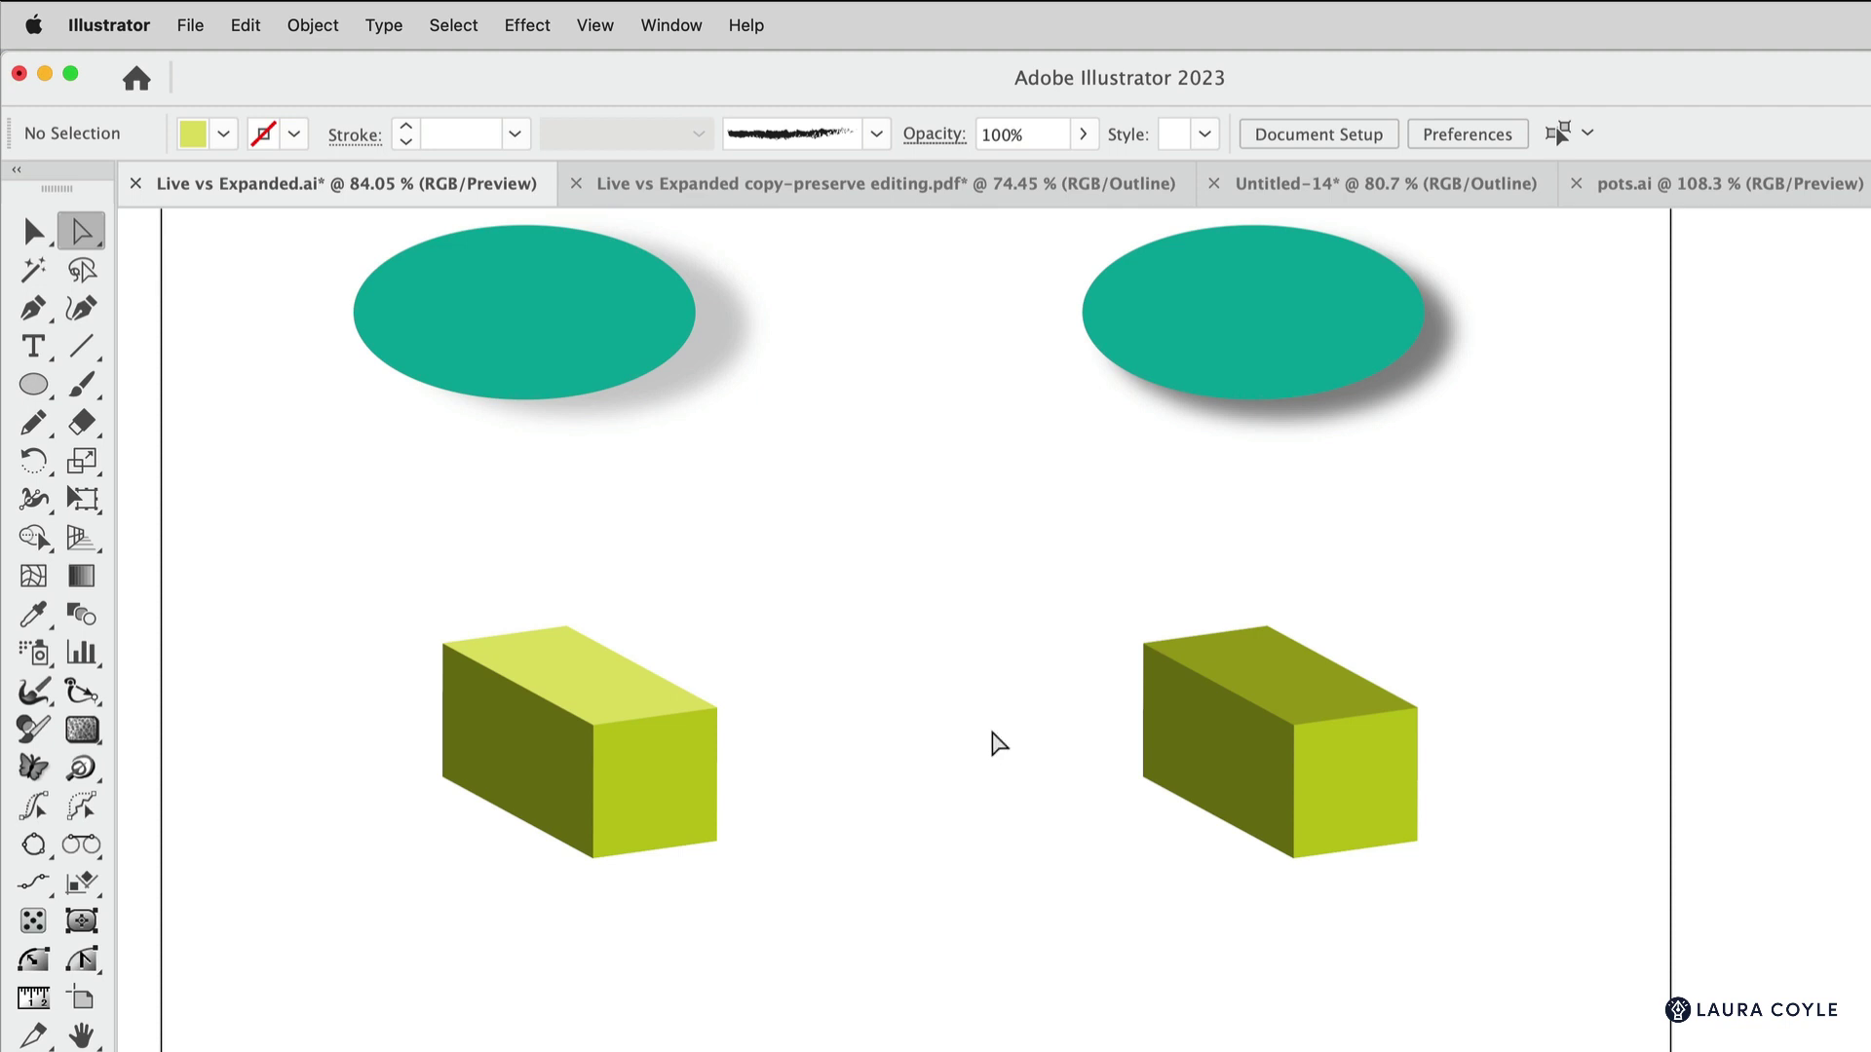
Select the live blue pattern-filled rectangle and compare it with the expanded pattern in outline view.
{"action": "left_click_drag", "start_coordinate": [915, 935], "coordinate": [897, 597]}
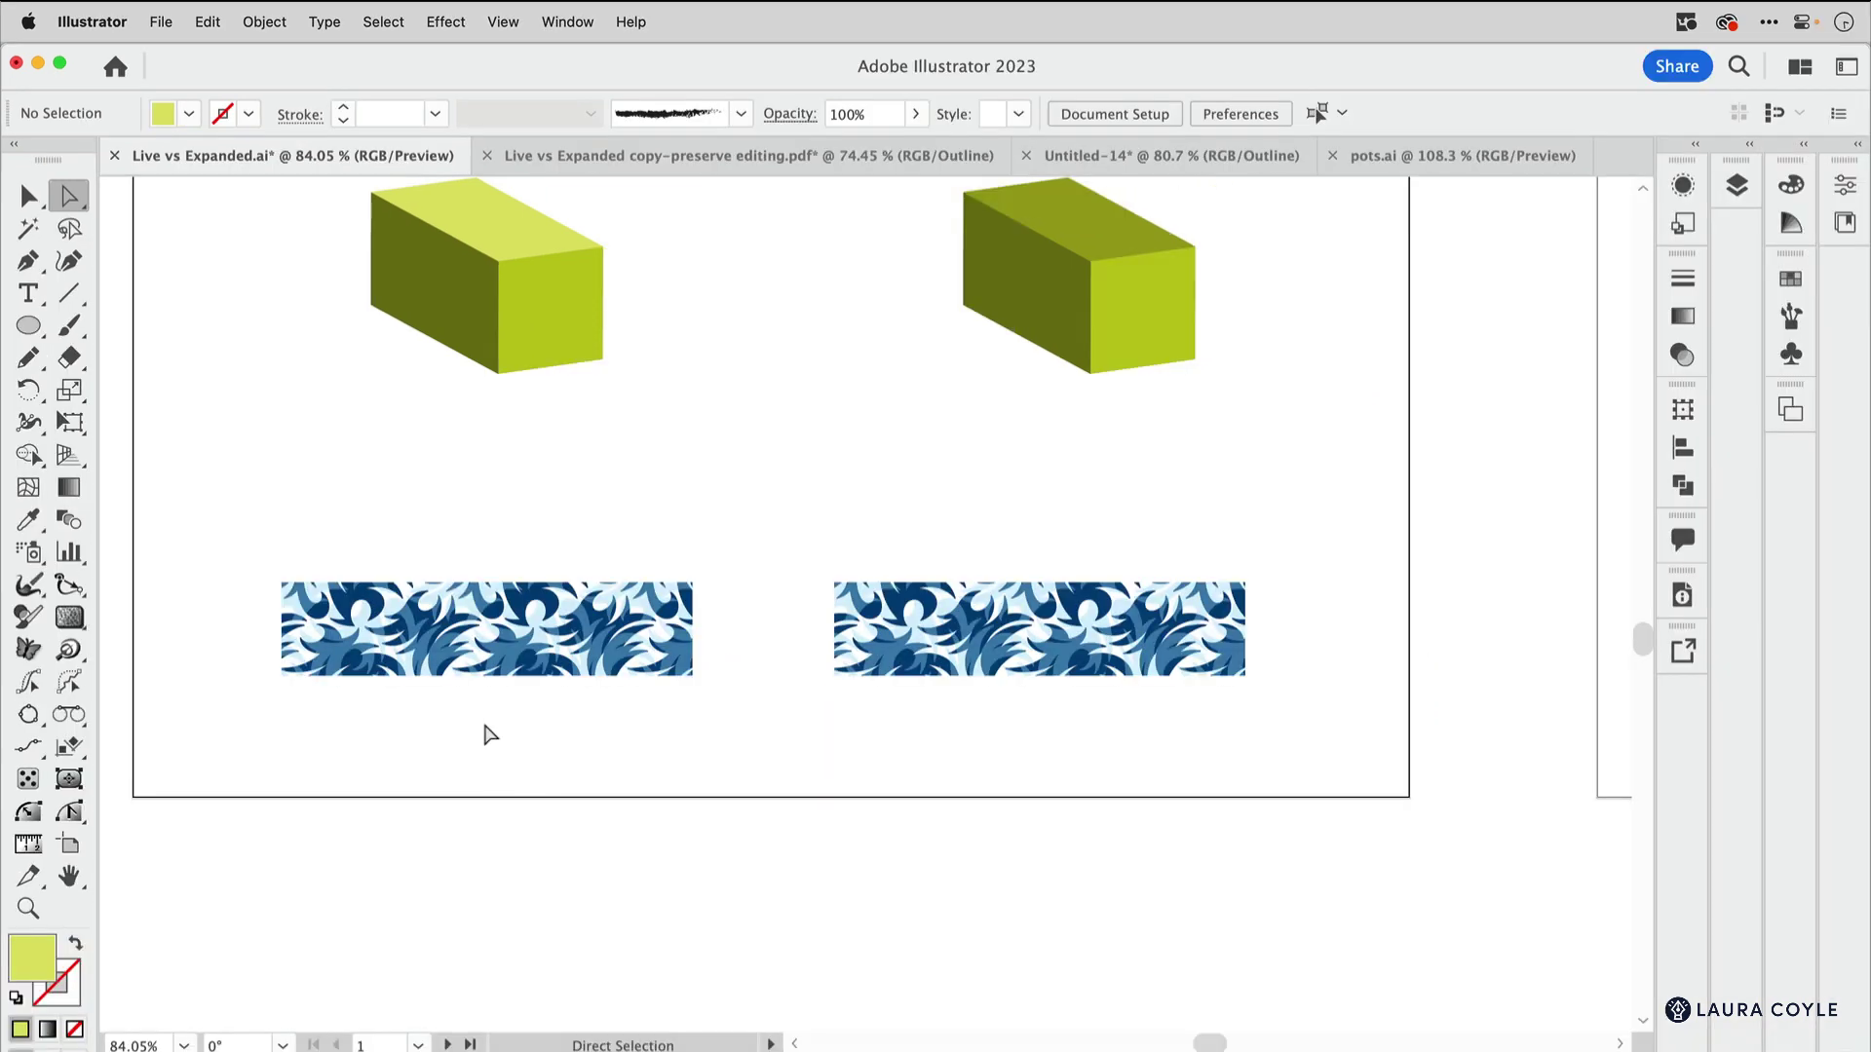
{"action": "left_click", "coordinate": [494, 672]}
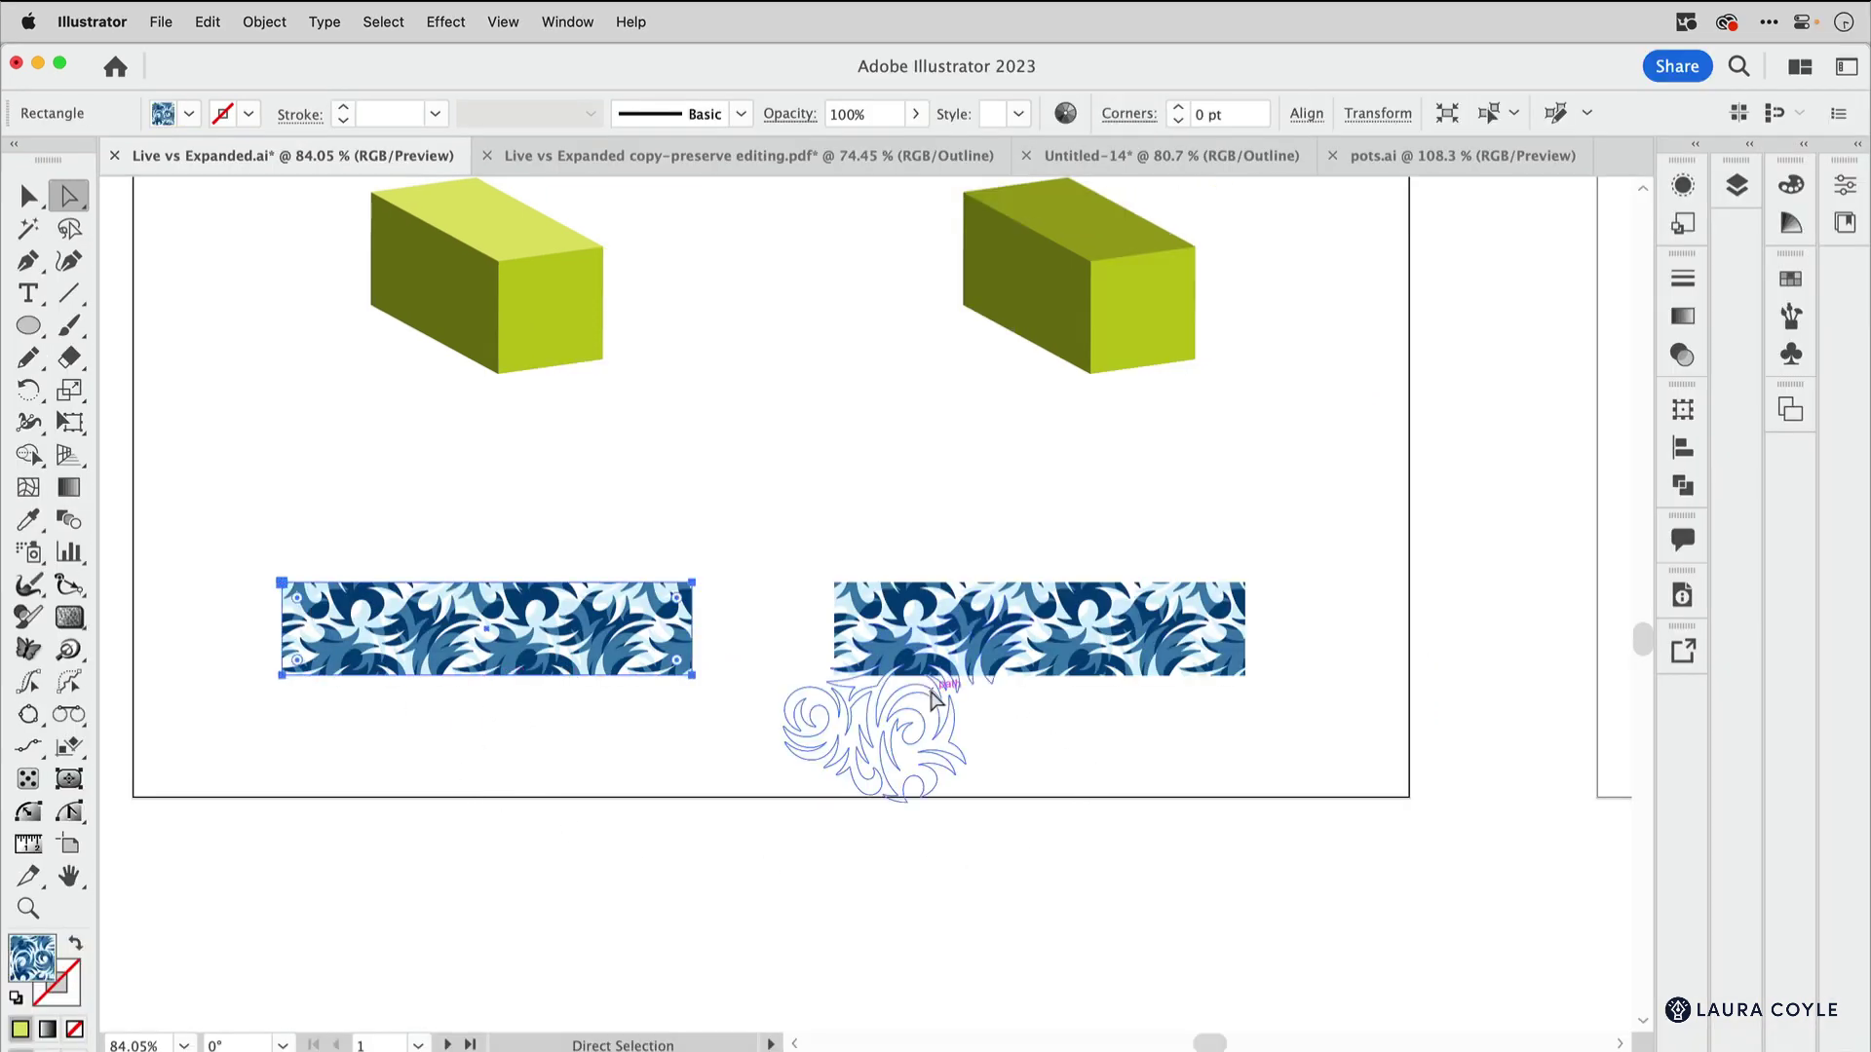
{"action": "key", "text": "super"}
{"action": "key", "text": "super+y"}
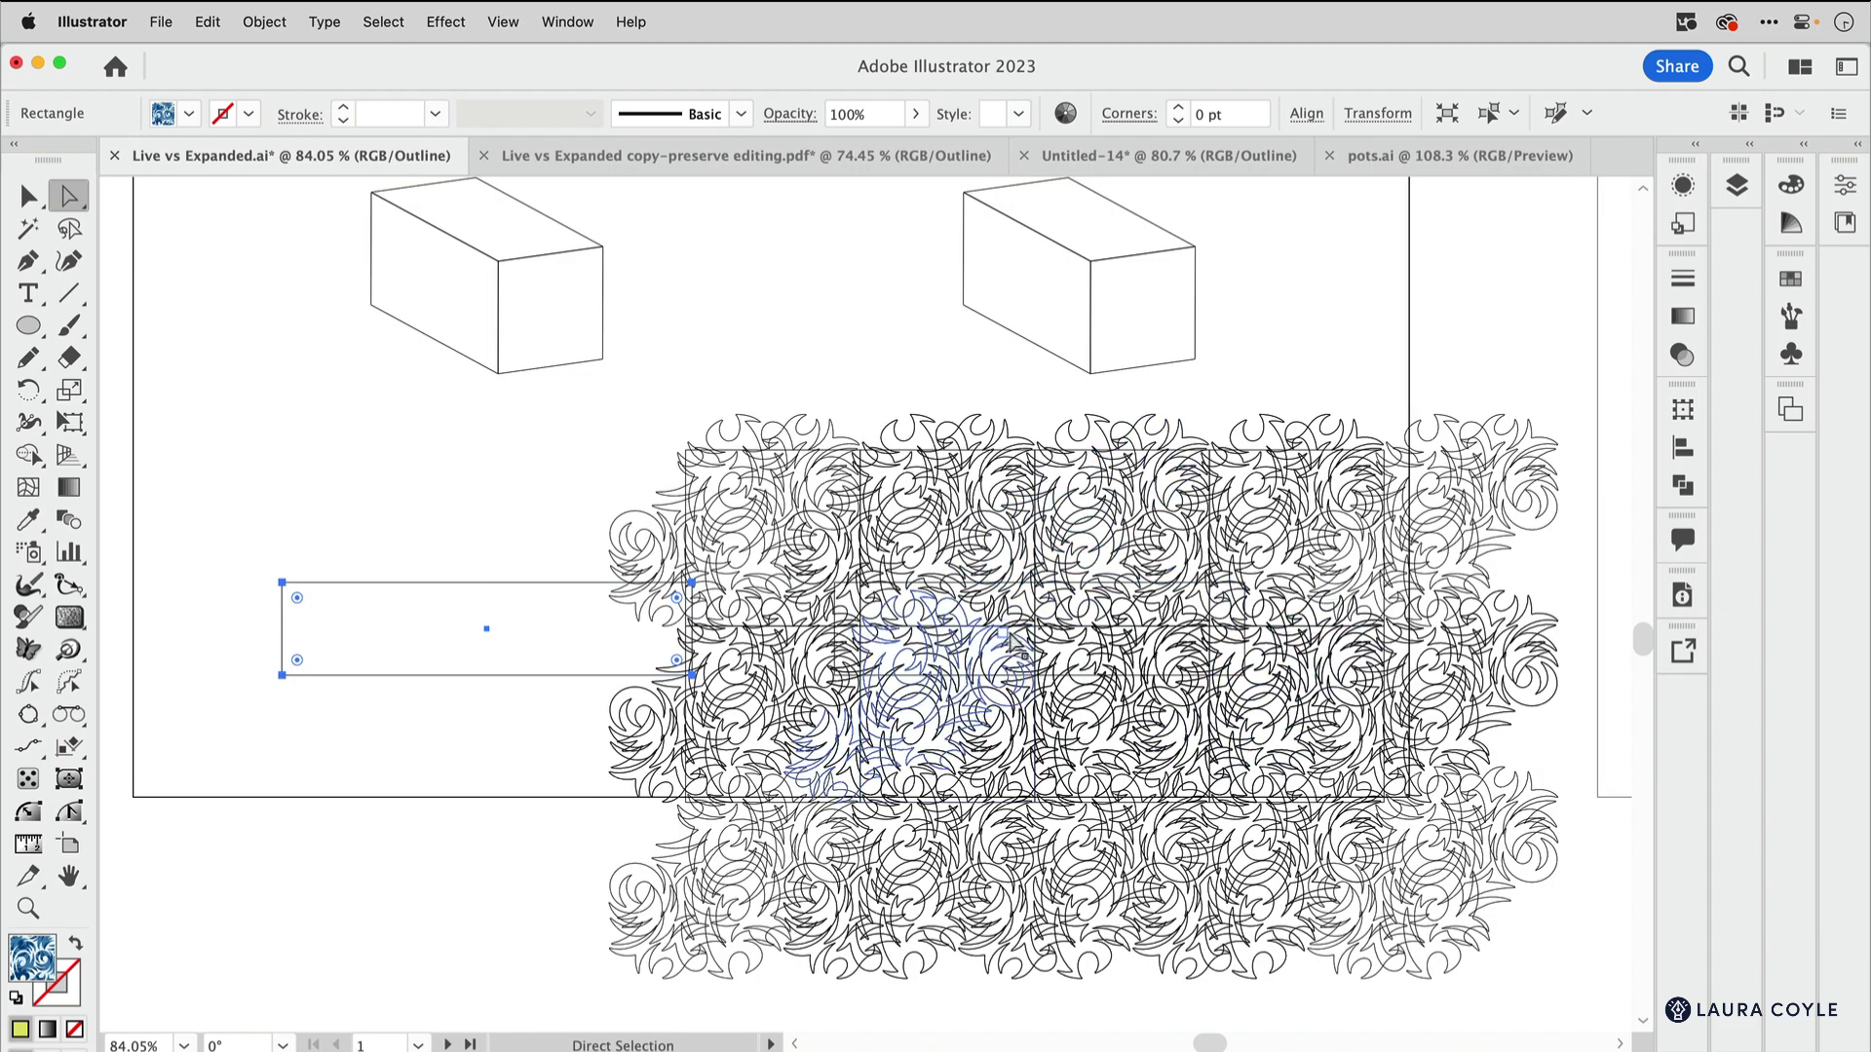
{"action": "key", "text": "super+y"}
Expand the fill of the live blue pattern rectangle into editable artwork.
{"action": "key", "text": "v"}
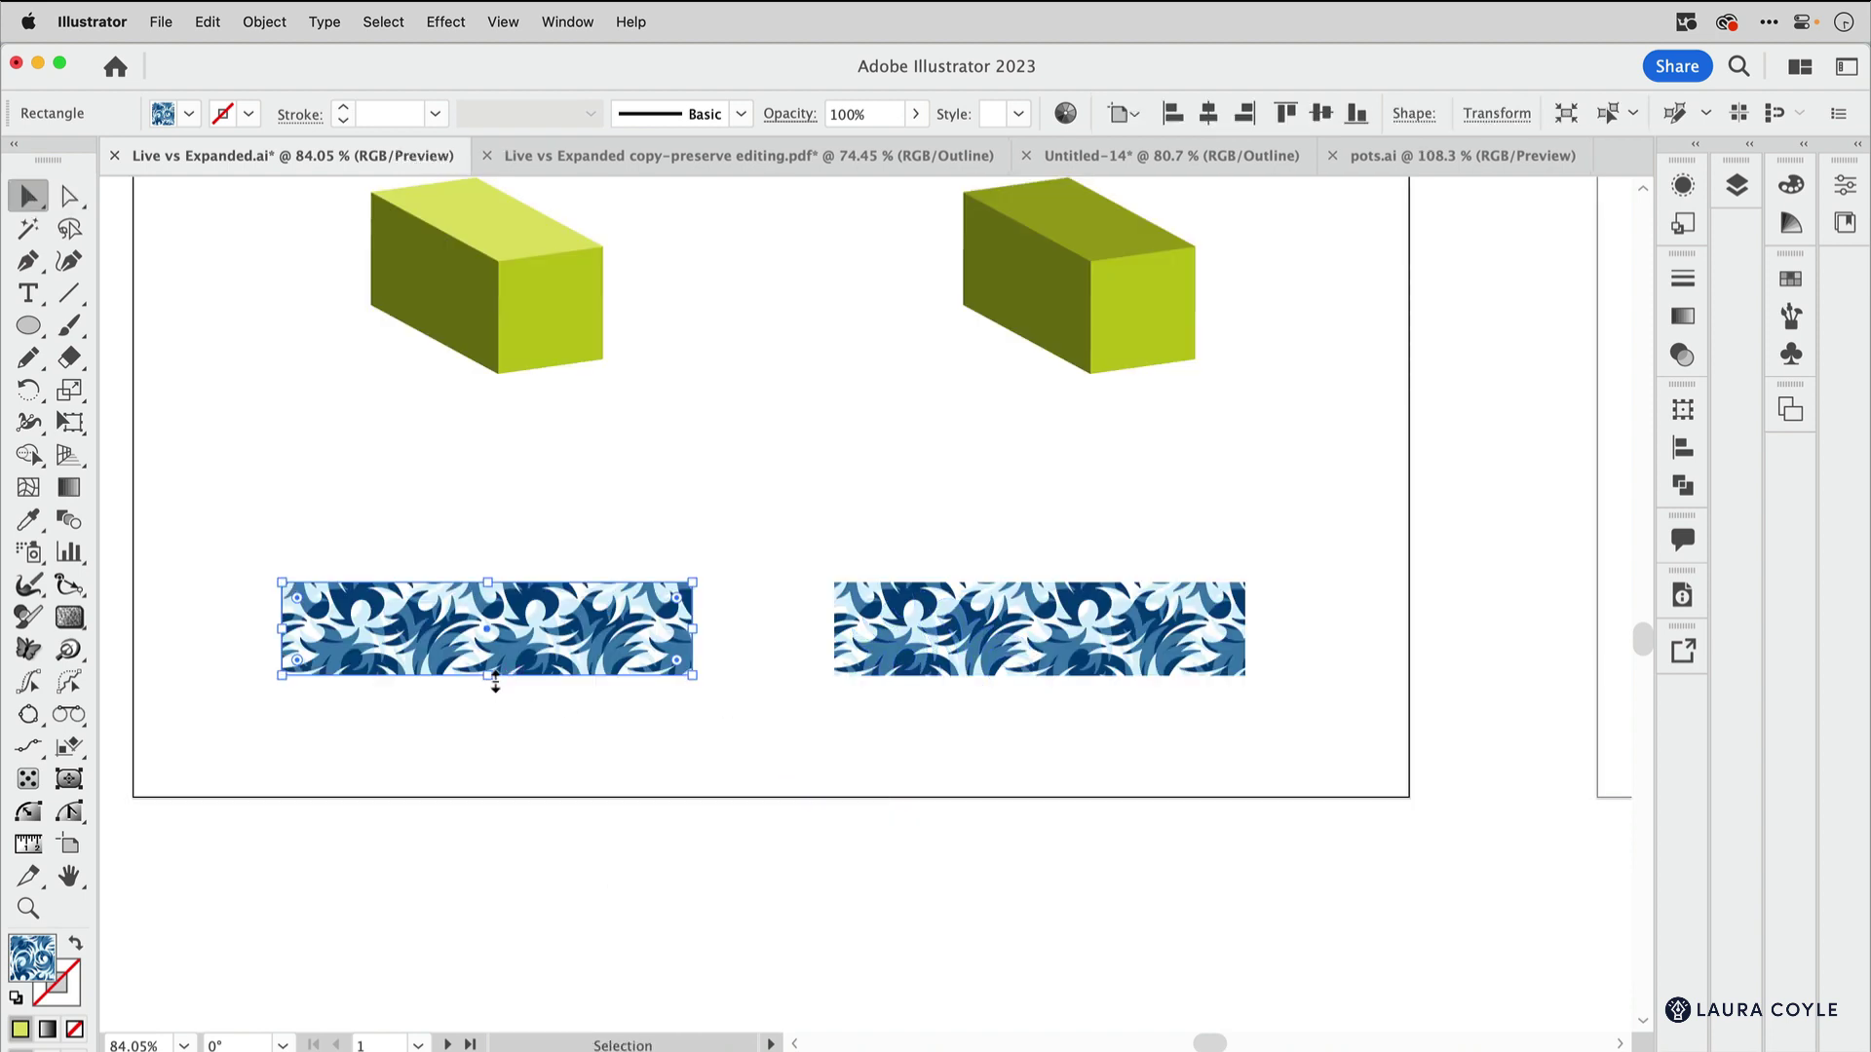
{"action": "mouse_move", "coordinate": [495, 680]}
{"action": "left_mouse_down"}
{"action": "mouse_move", "coordinate": [494, 738]}
{"action": "mouse_move", "coordinate": [494, 676]}
{"action": "left_mouse_up"}
{"action": "left_click", "coordinate": [264, 19]}
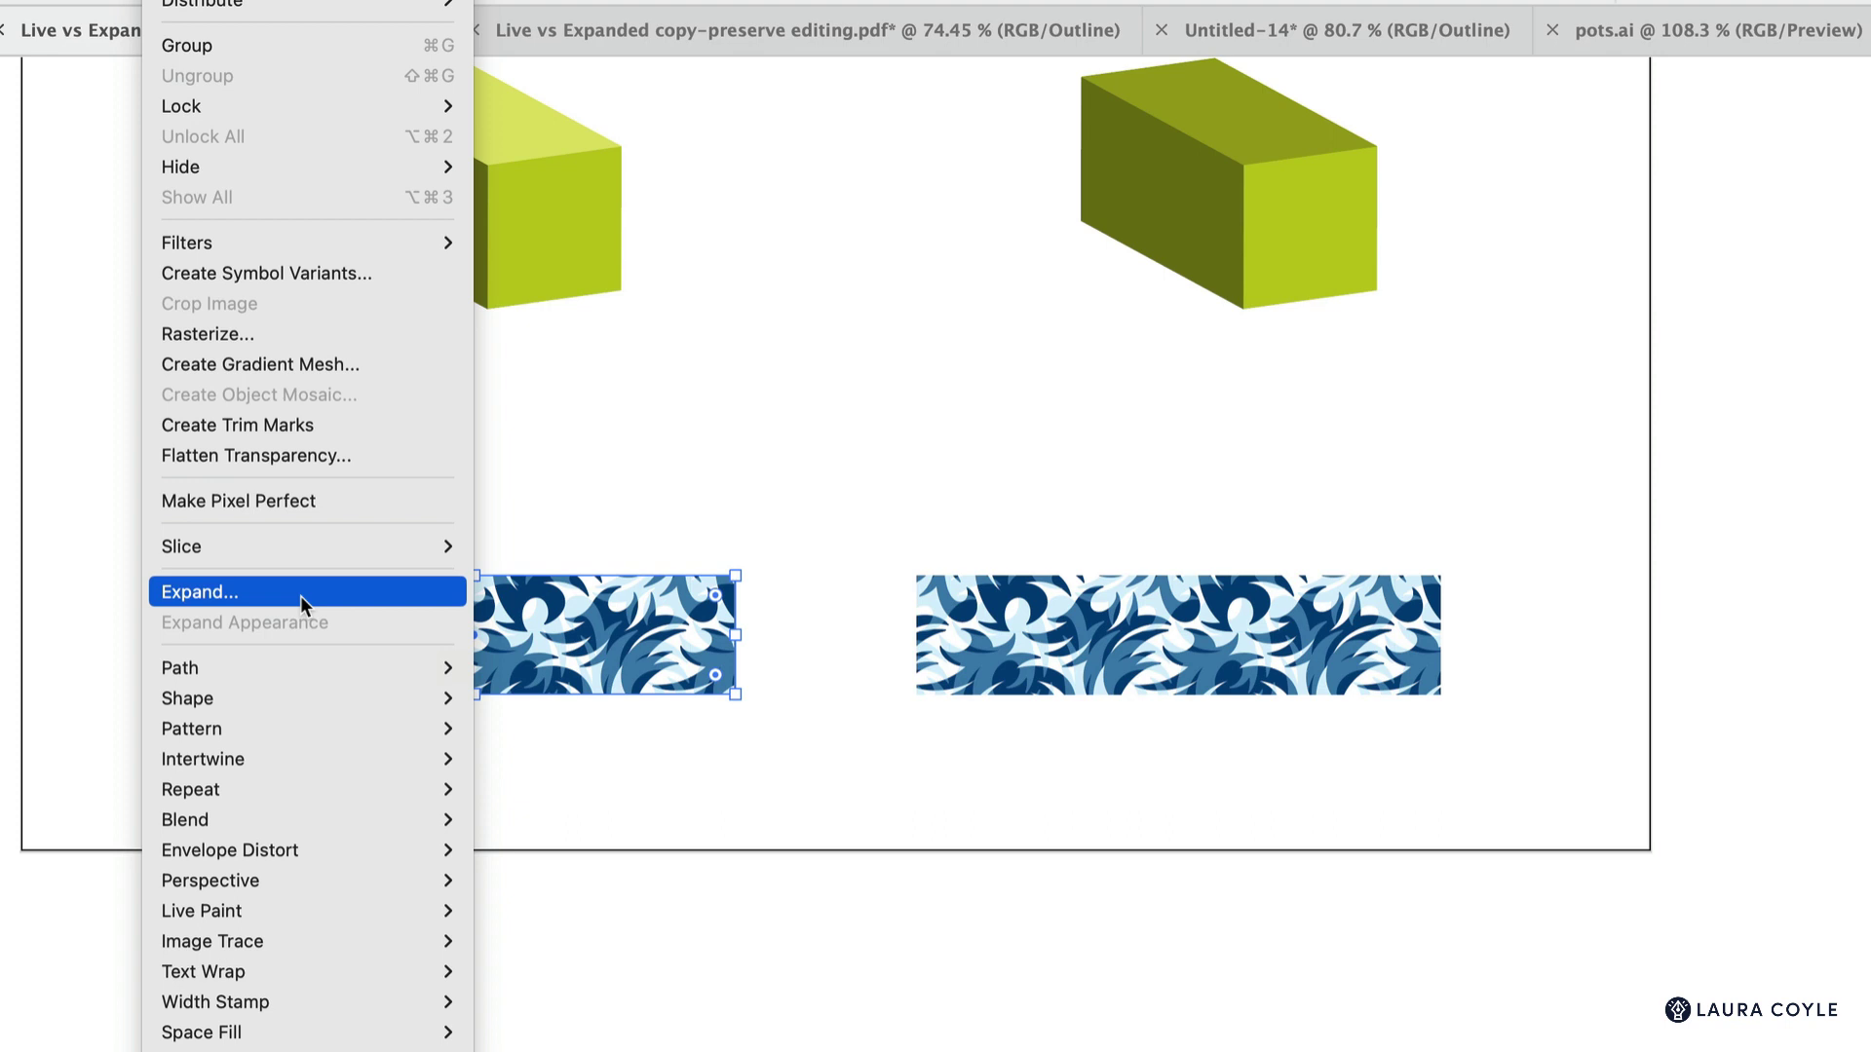
{"action": "left_click", "coordinate": [300, 594]}
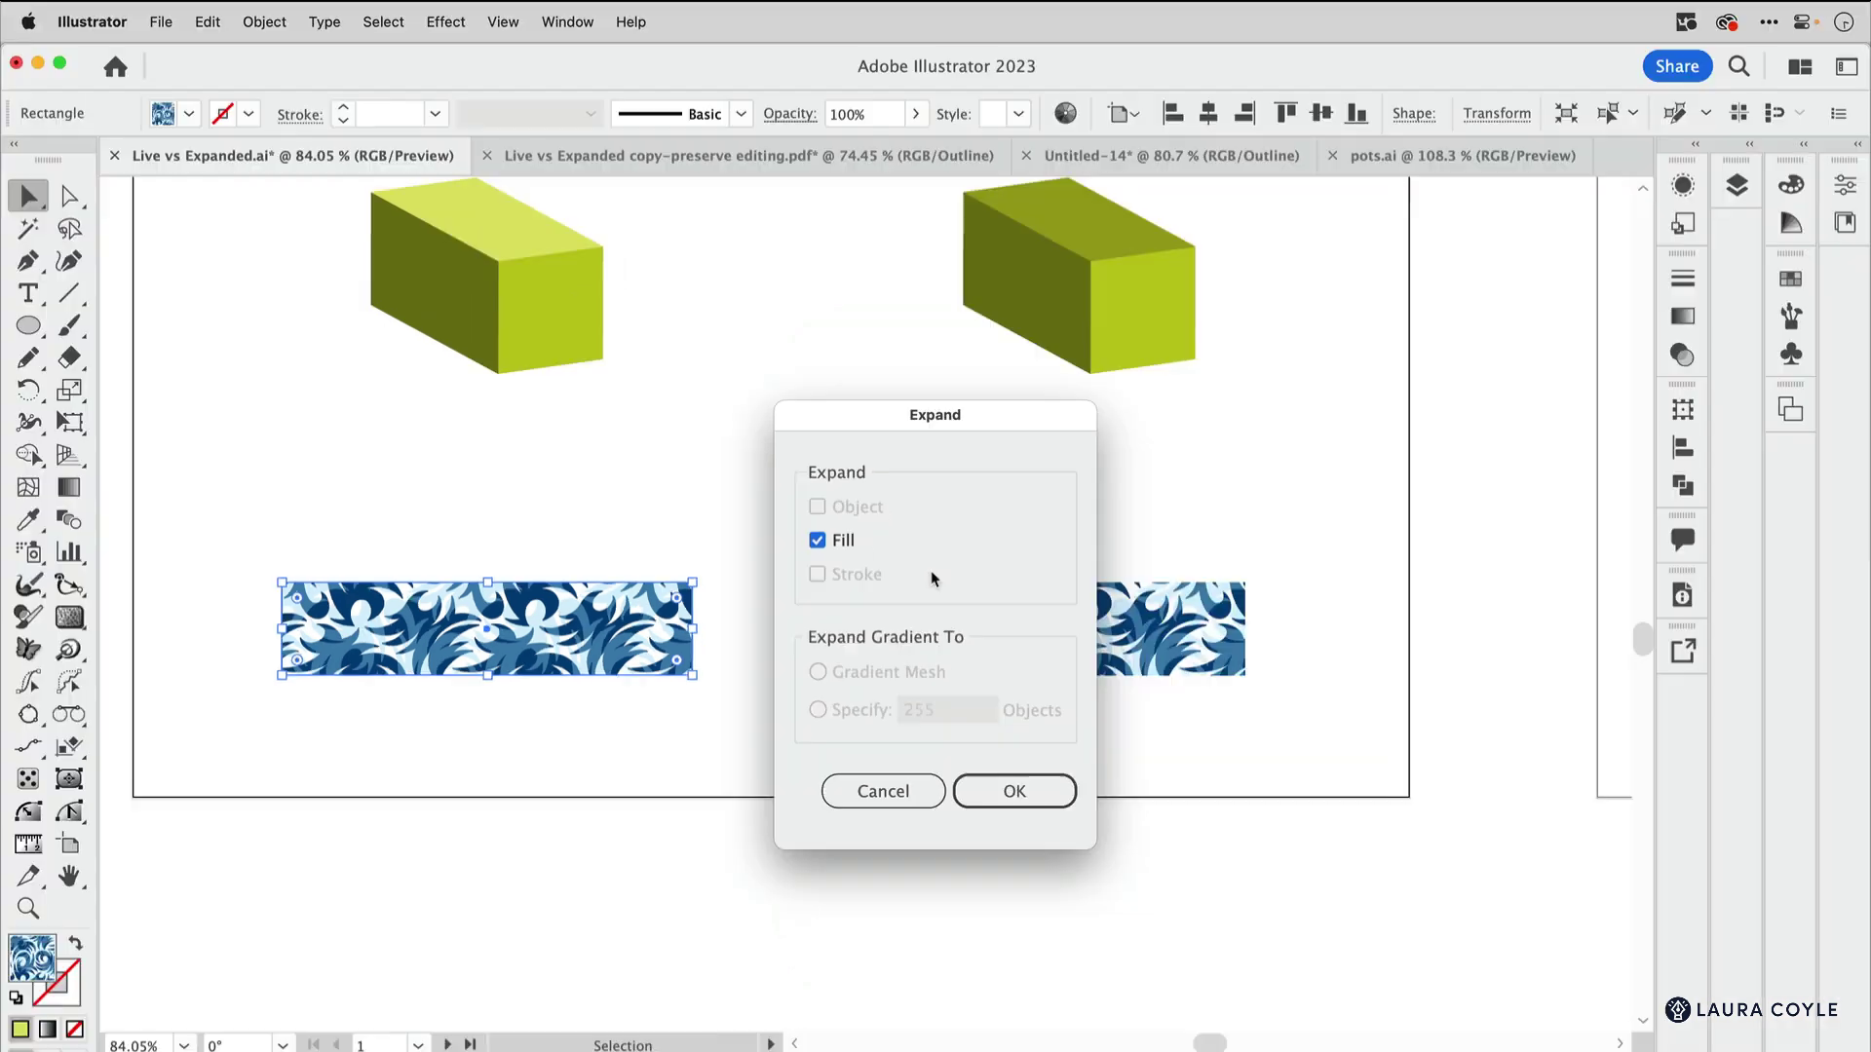
{"action": "left_click", "coordinate": [1091, 842]}
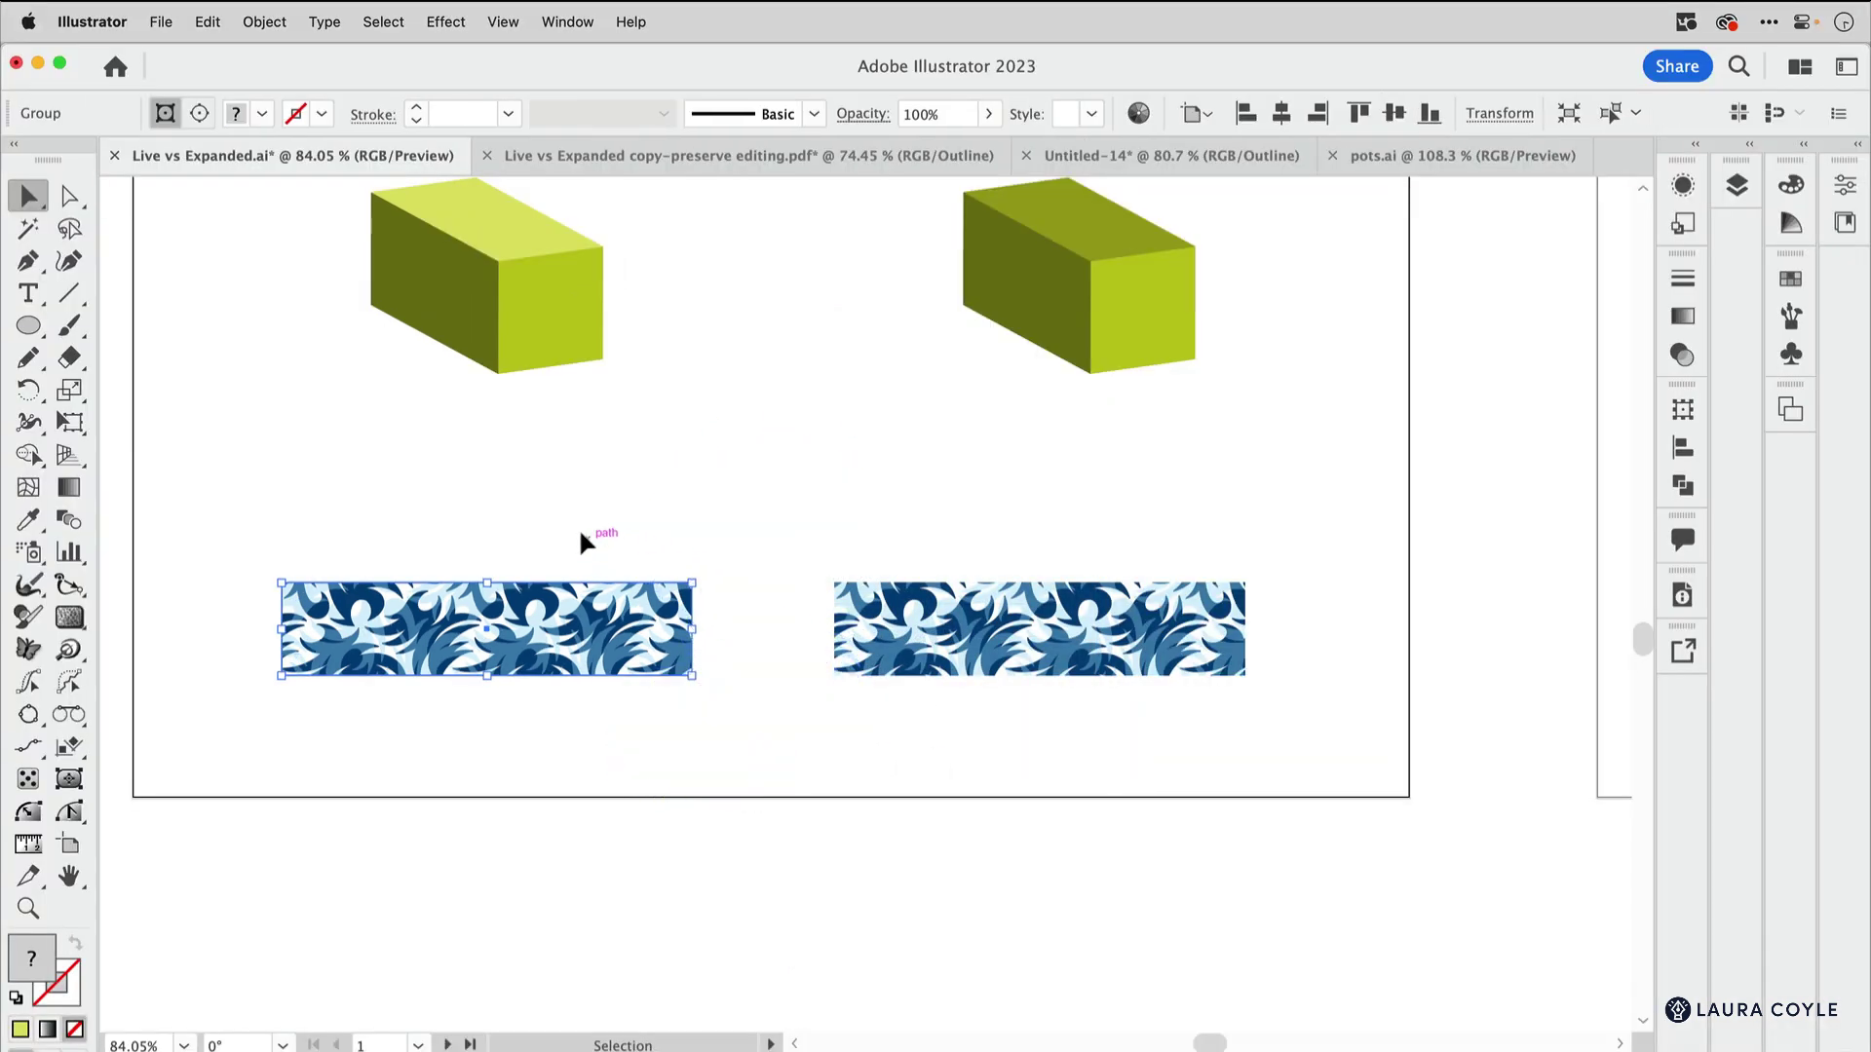
Examine the expanded blue pattern rectangles in outline view, and bring the "Why expand?" notes into view.
{"action": "key", "text": "a"}
{"action": "key", "text": "super+y"}
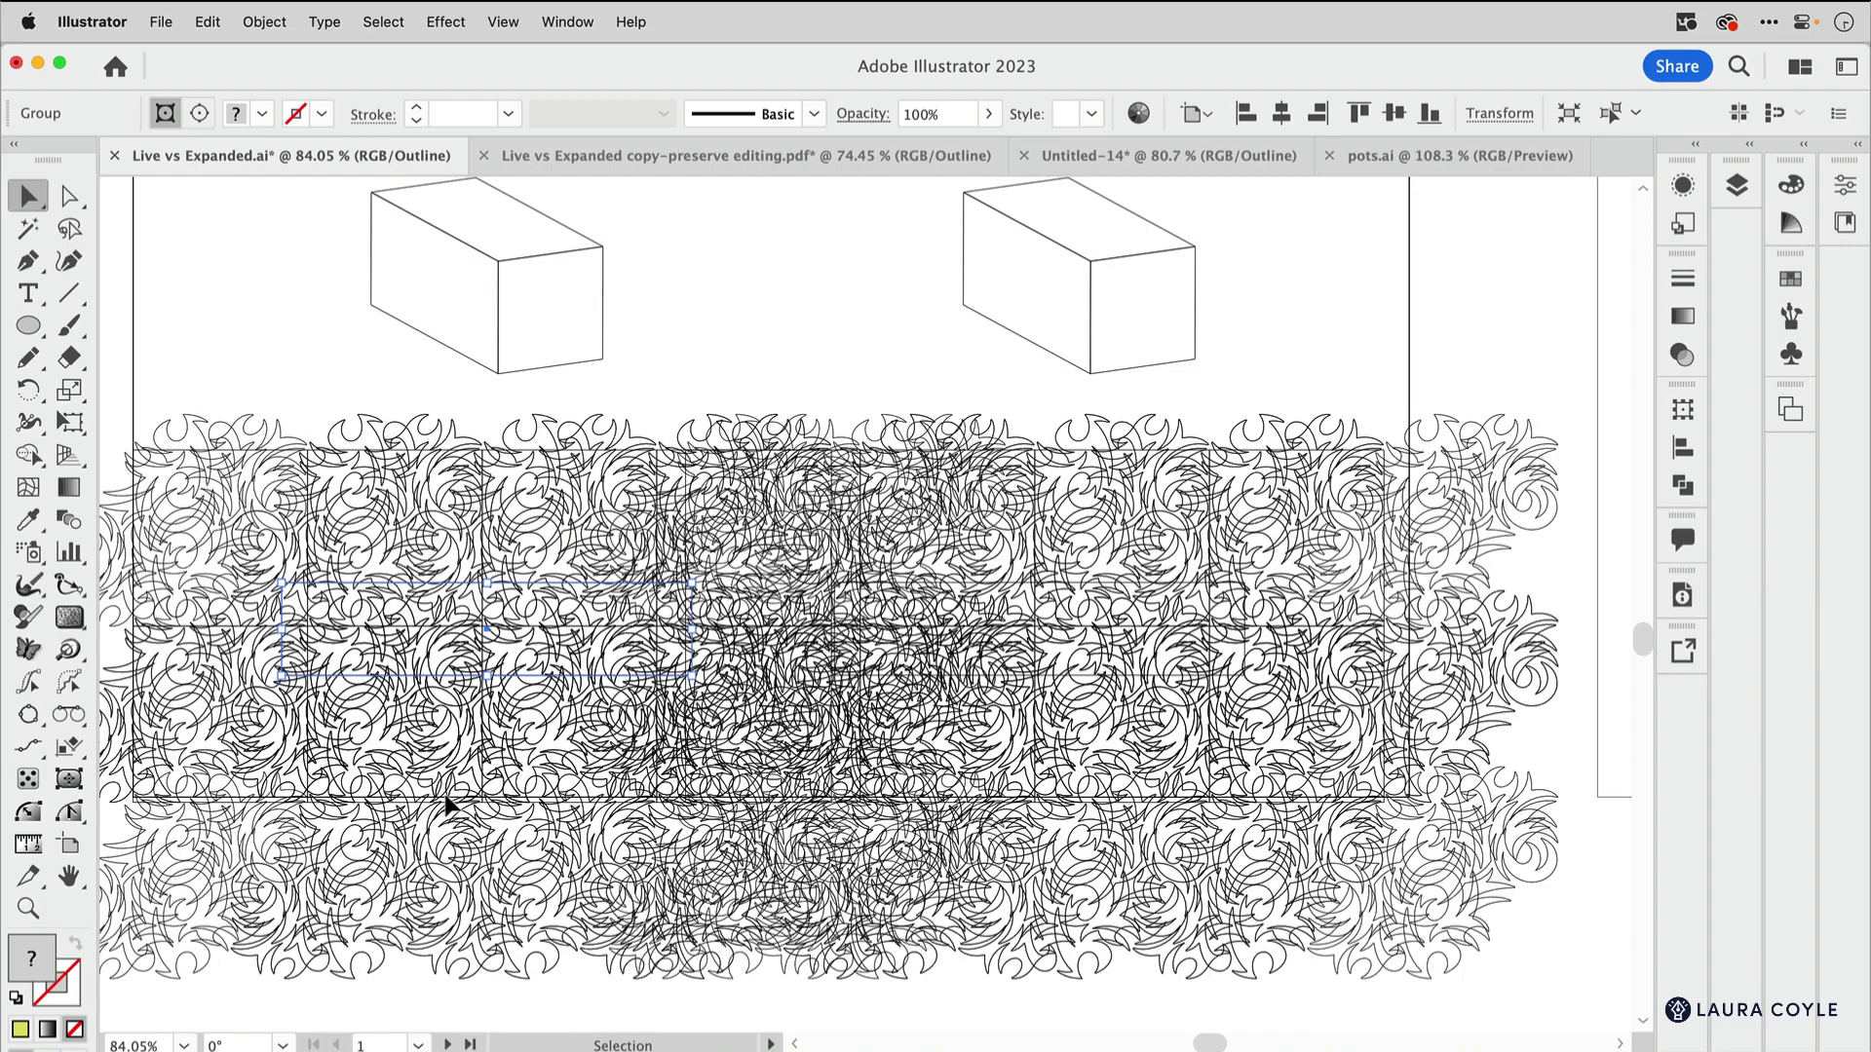
{"action": "key", "text": "super+y"}
{"action": "key", "text": "space"}
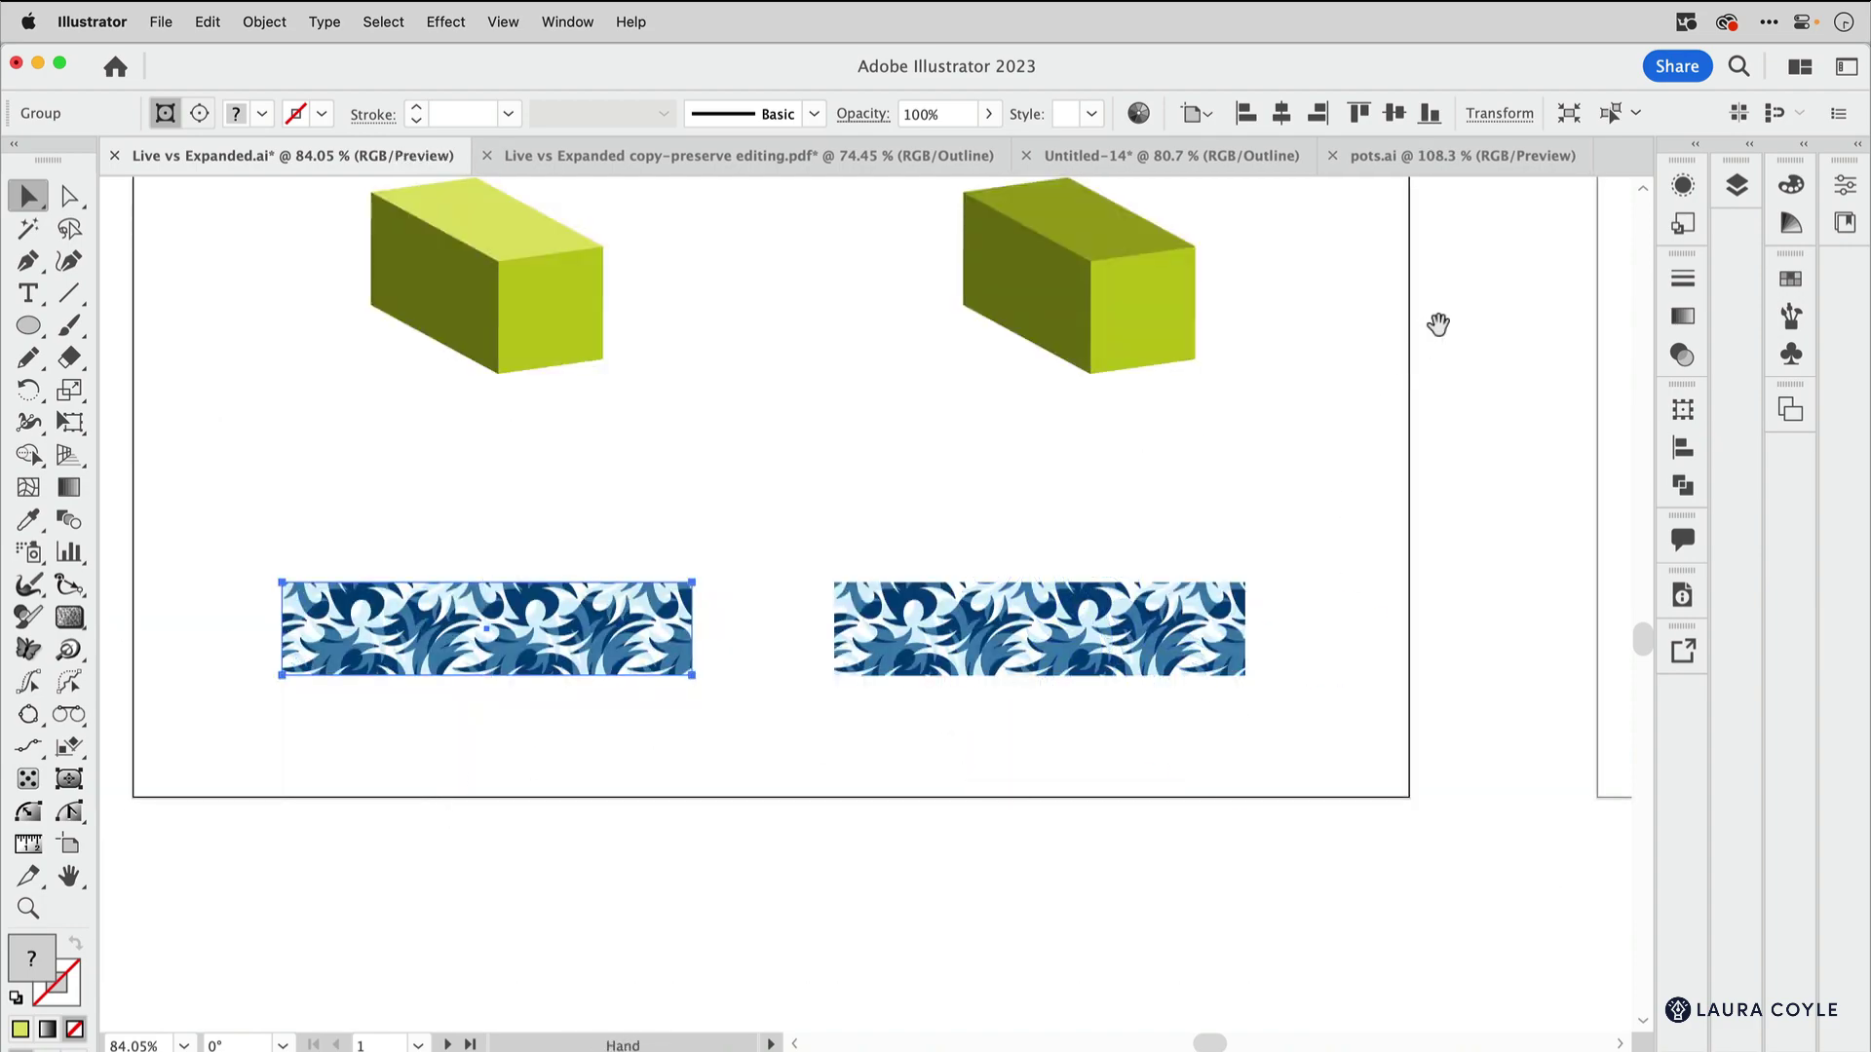
{"action": "mouse_move", "coordinate": [1438, 325]}
{"action": "left_mouse_down"}
{"action": "mouse_move", "coordinate": [1157, 516]}
{"action": "mouse_move", "coordinate": [405, 701]}
{"action": "left_mouse_up"}
{"action": "mouse_move", "coordinate": [1328, 710]}
{"action": "left_mouse_down"}
{"action": "mouse_move", "coordinate": [332, 659]}
{"action": "mouse_move", "coordinate": [254, 676]}
{"action": "mouse_move", "coordinate": [305, 673]}
{"action": "left_mouse_up"}
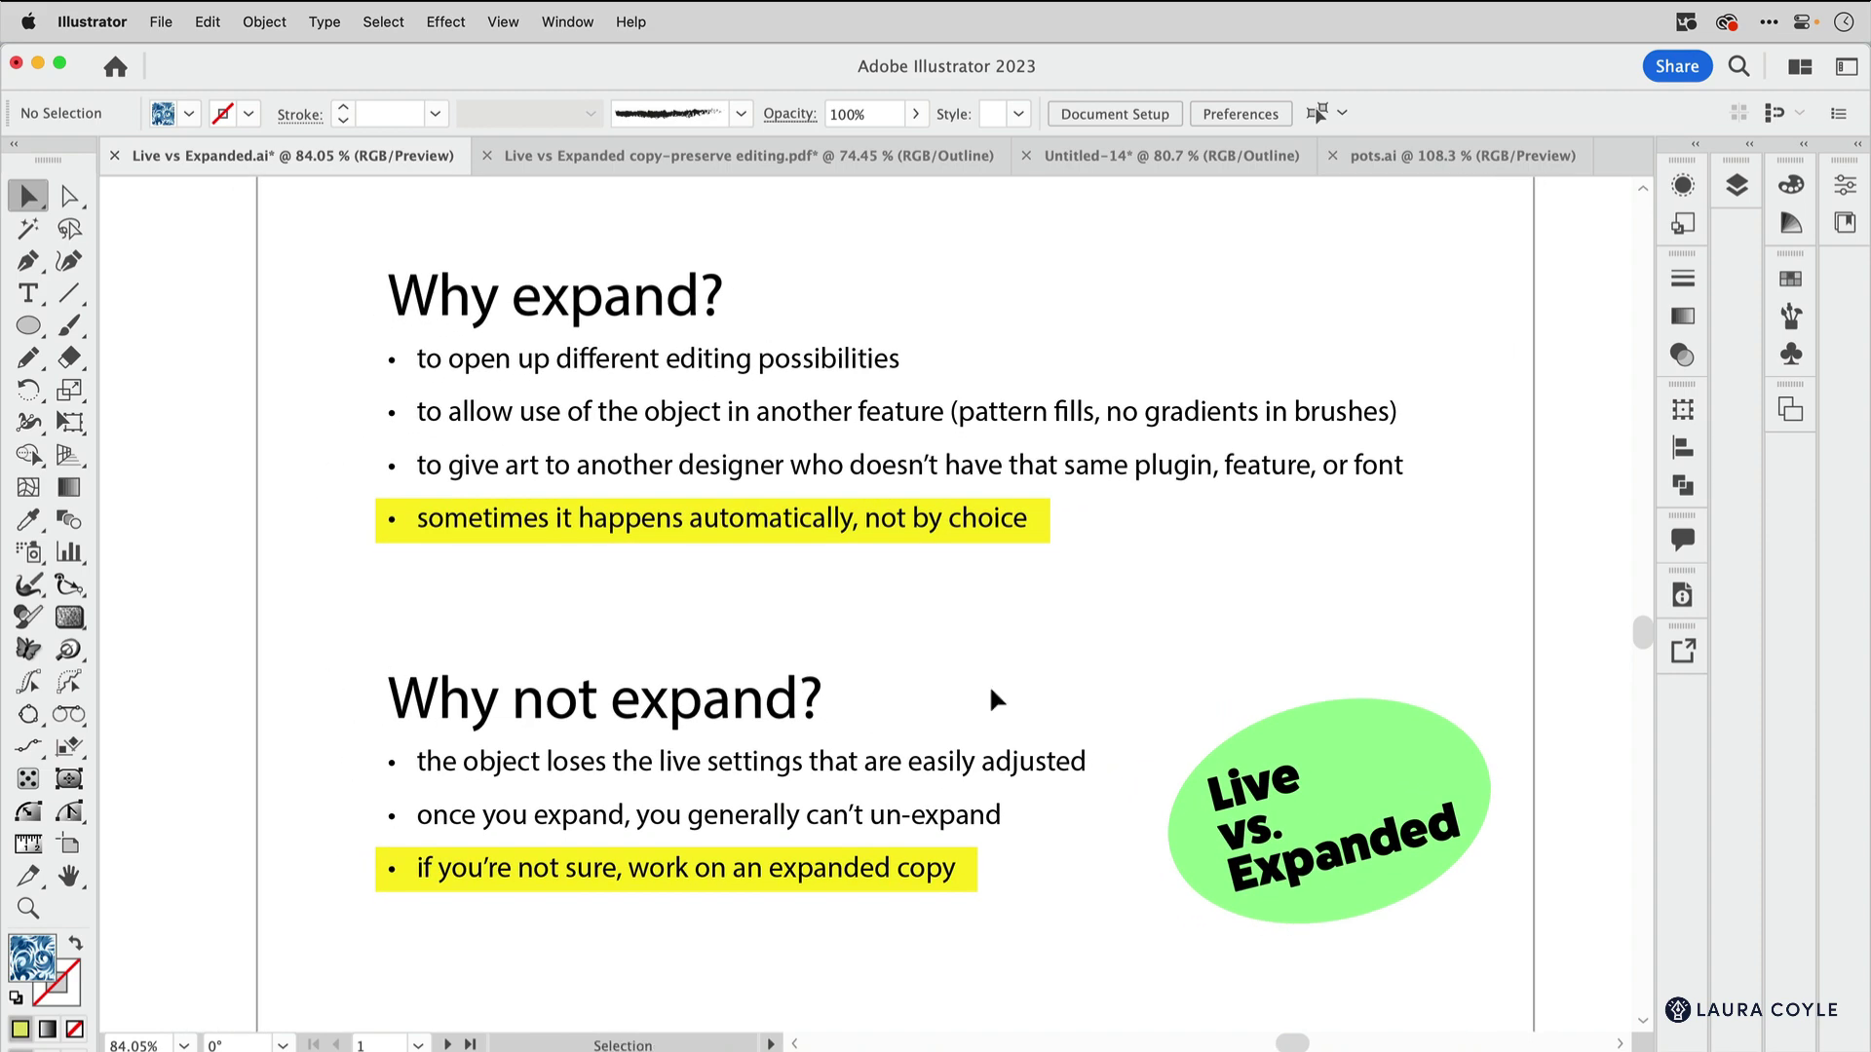
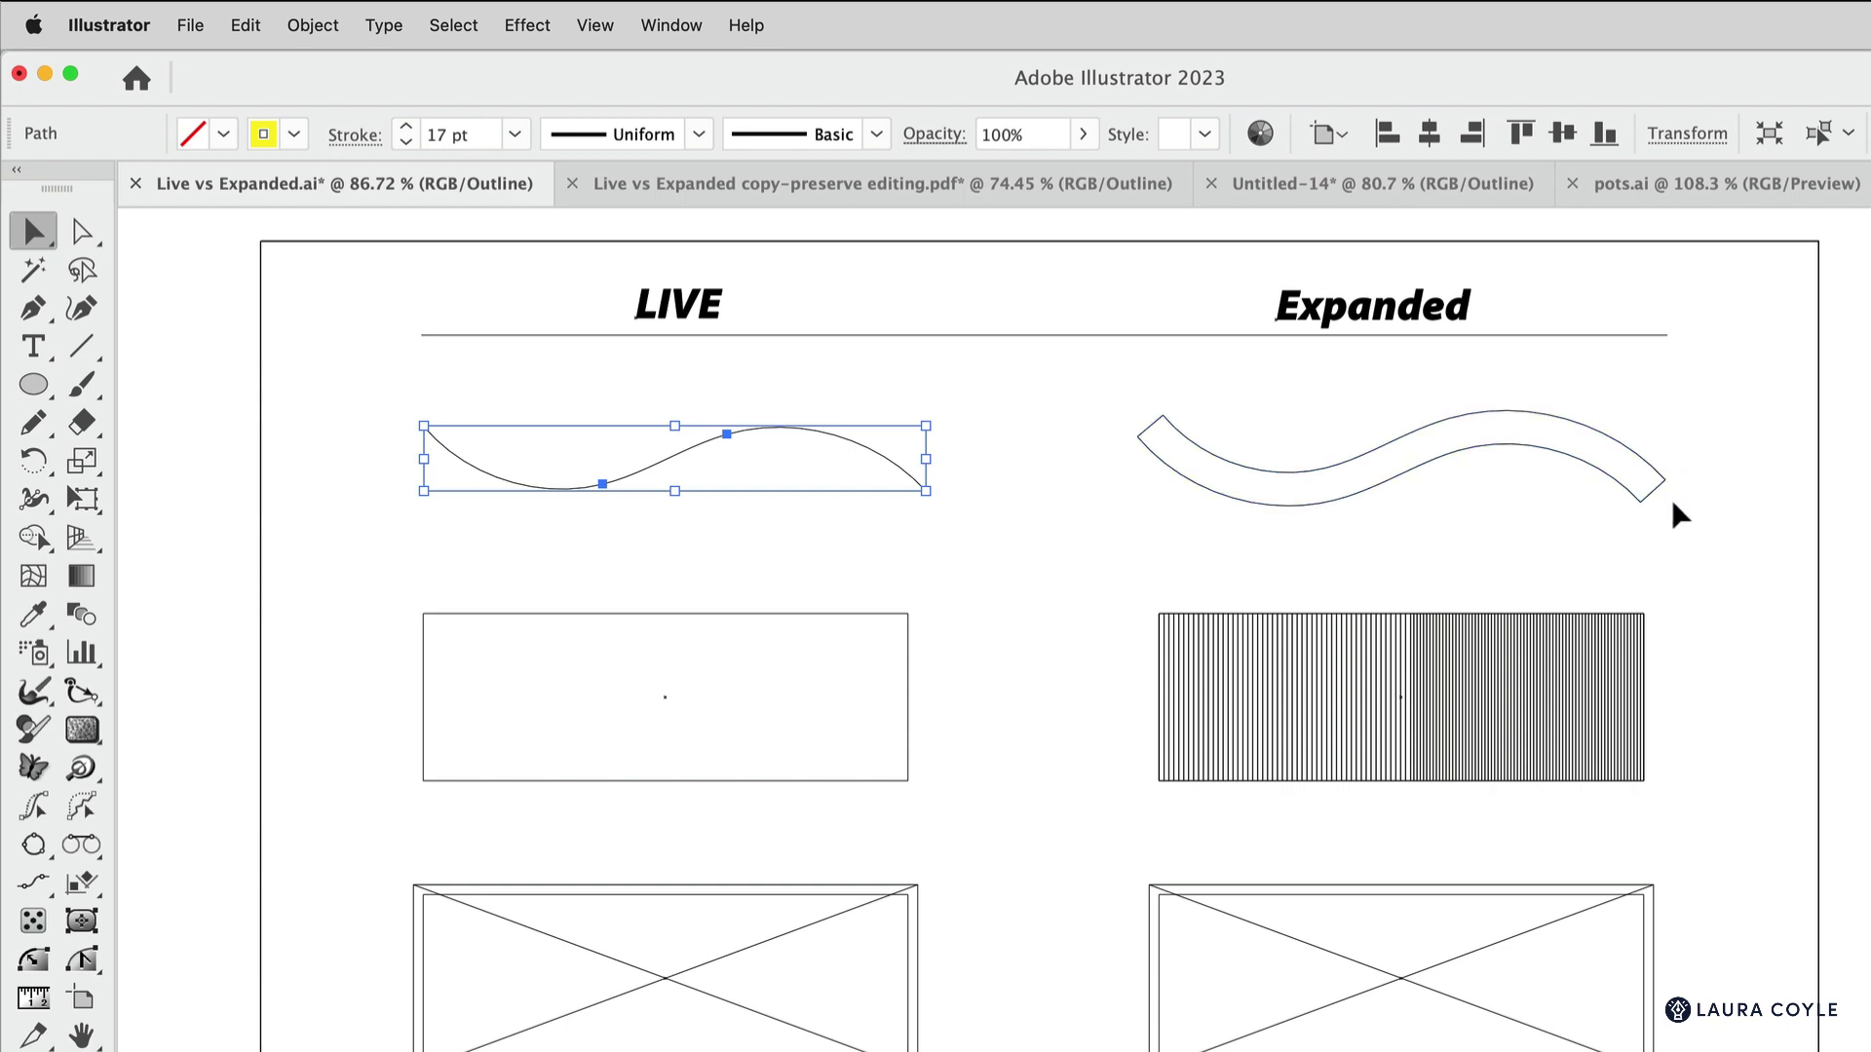
Return to preview mode and outline the stroke of the yellow wavy path in the LIVE column.
{"action": "key", "text": "super+y"}
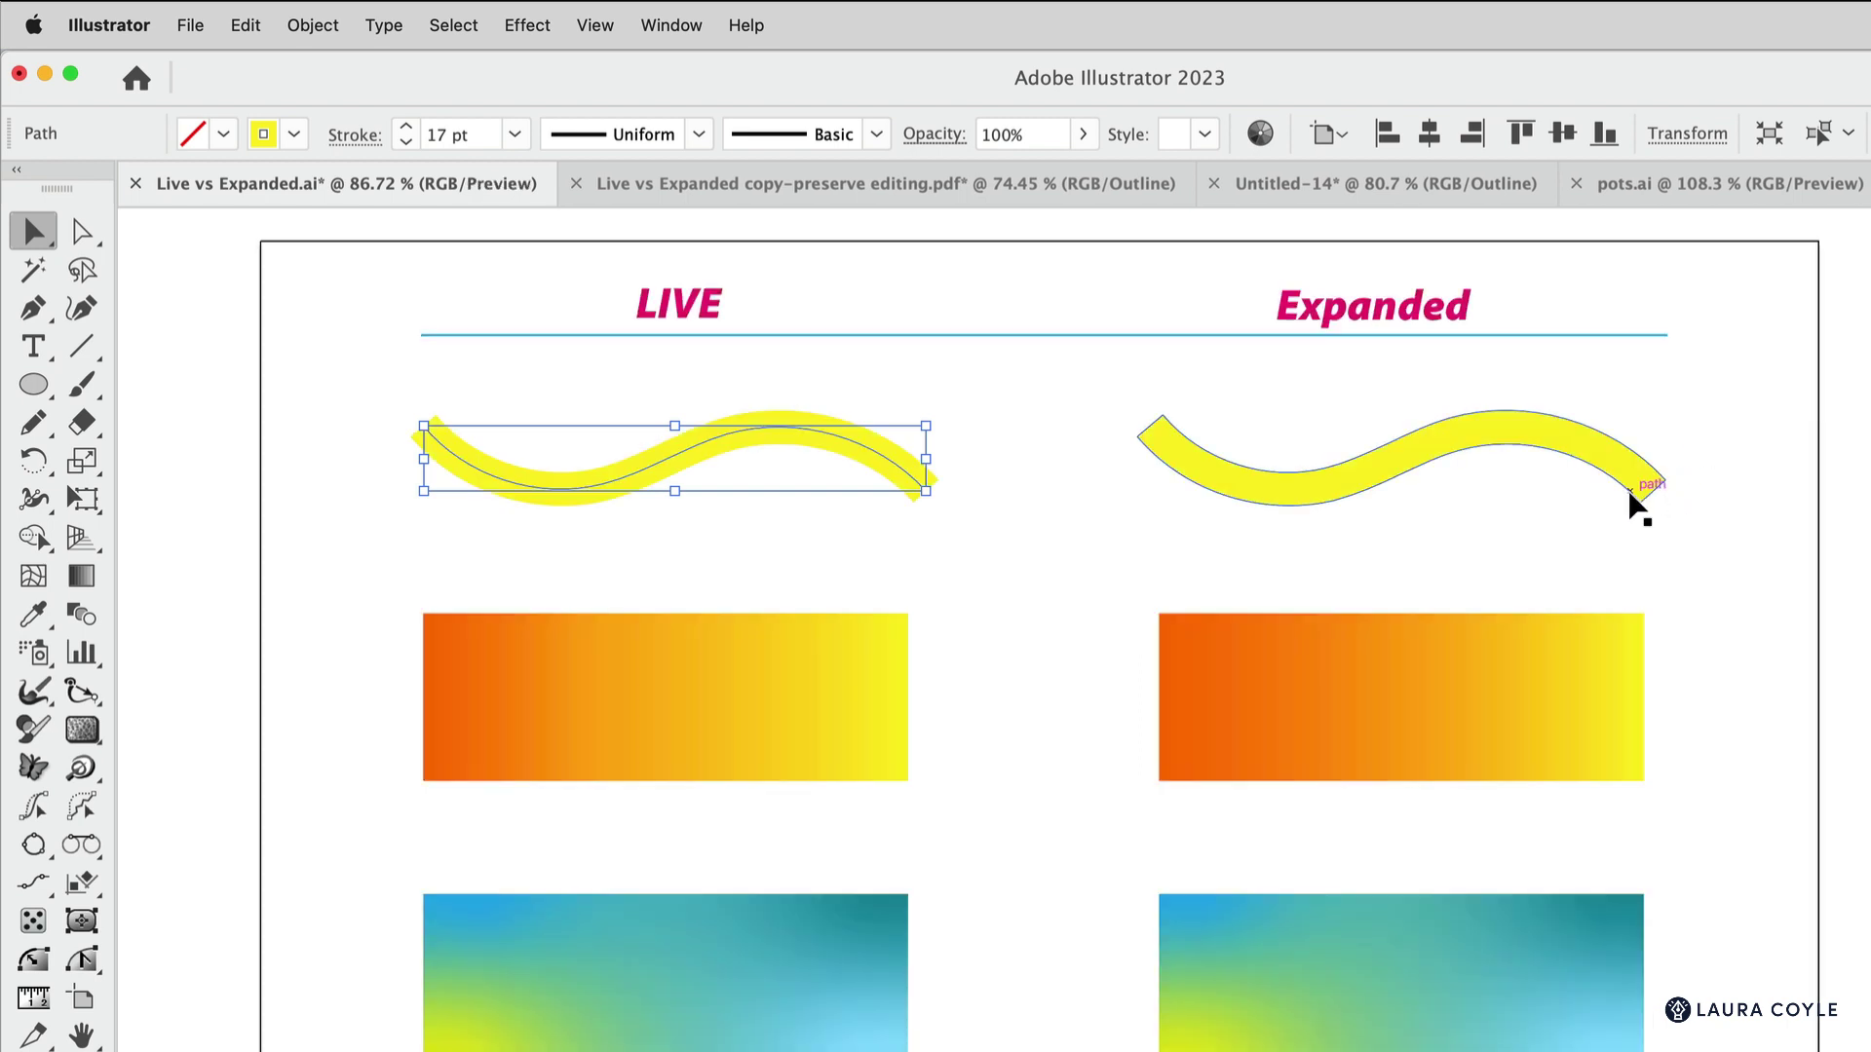
{"action": "left_click", "coordinate": [321, 23]}
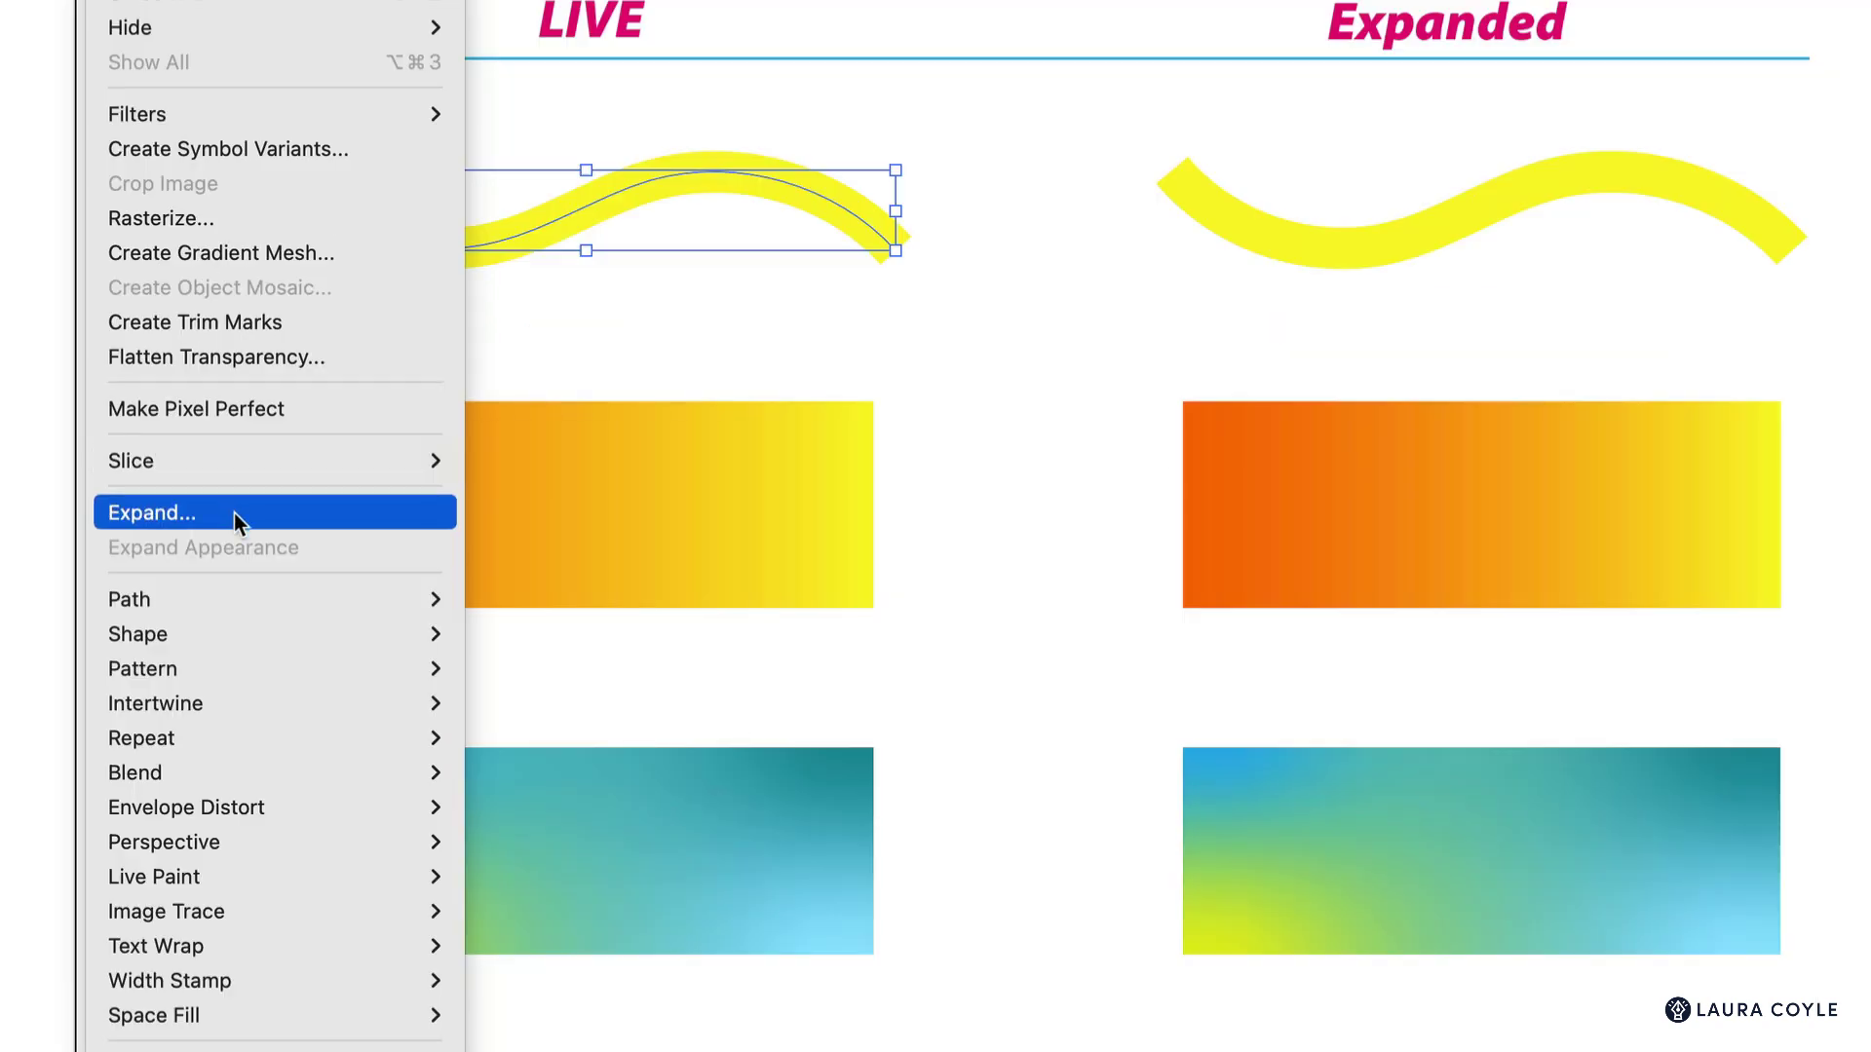
{"action": "mouse_move", "coordinate": [245, 608]}
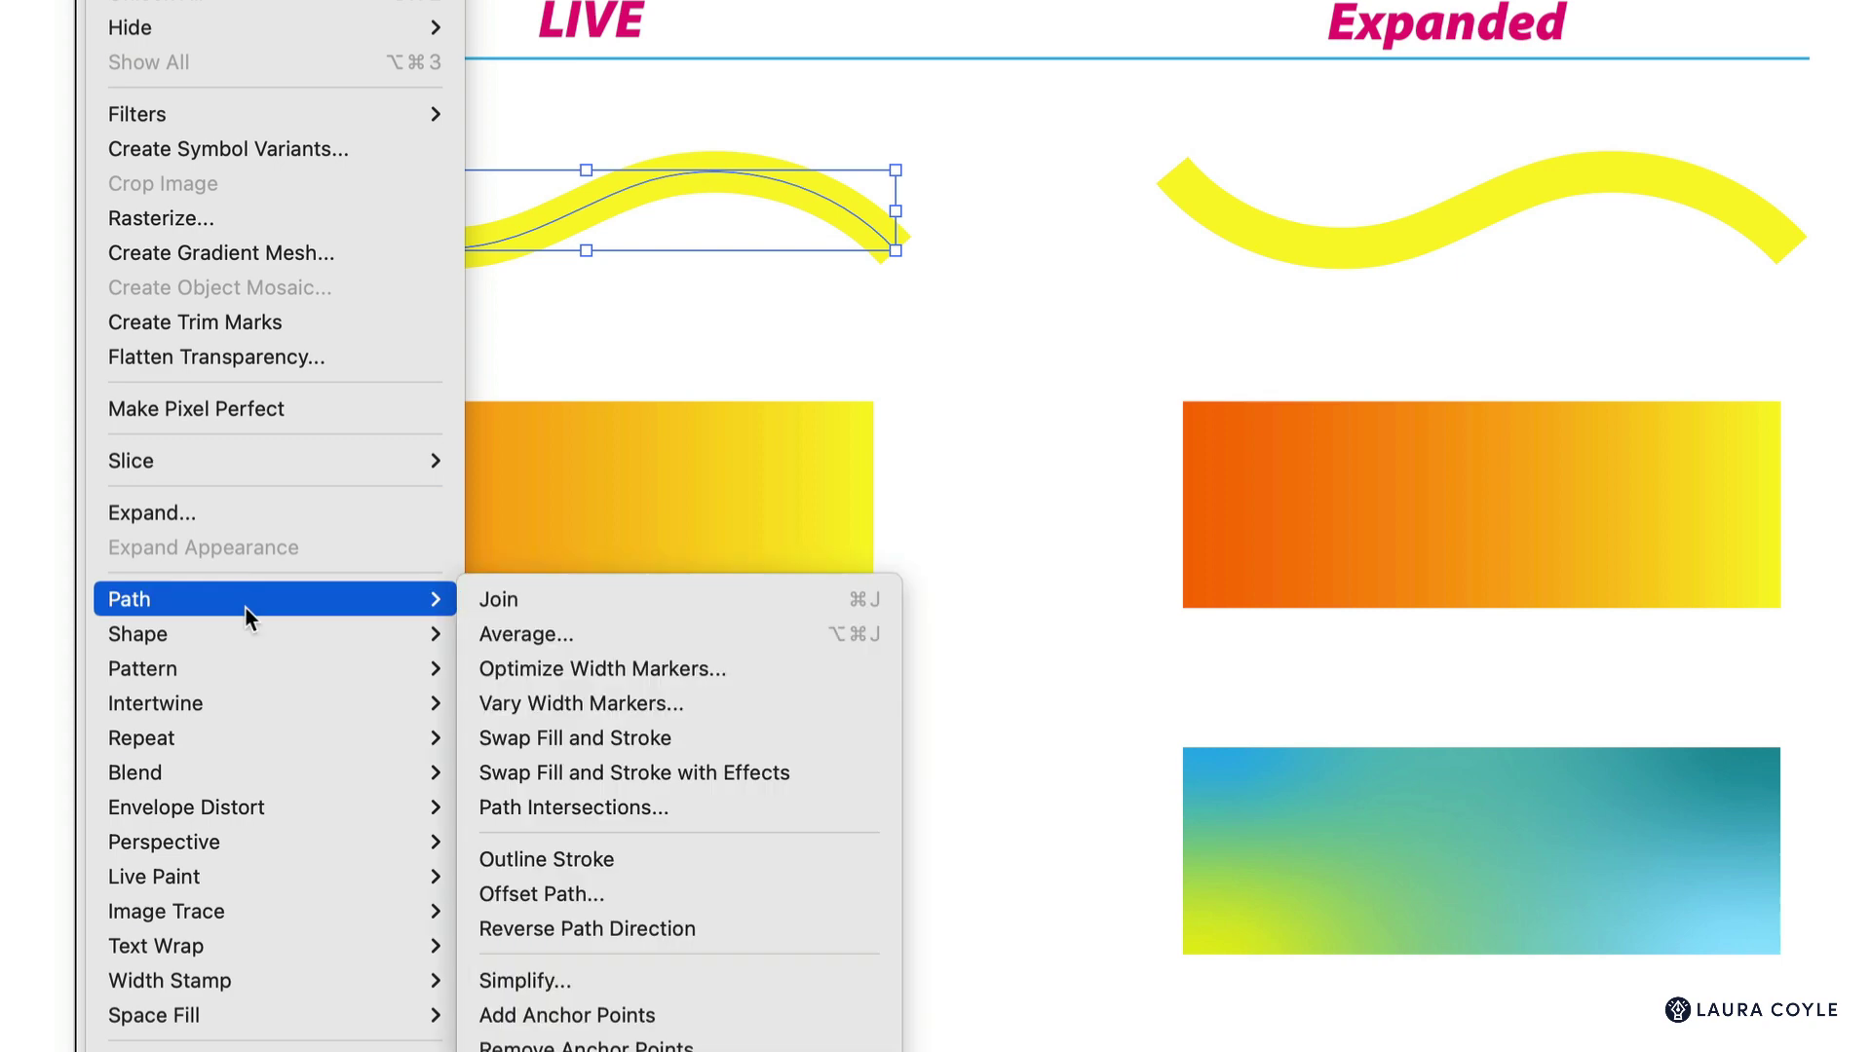
{"action": "left_click", "coordinate": [642, 858]}
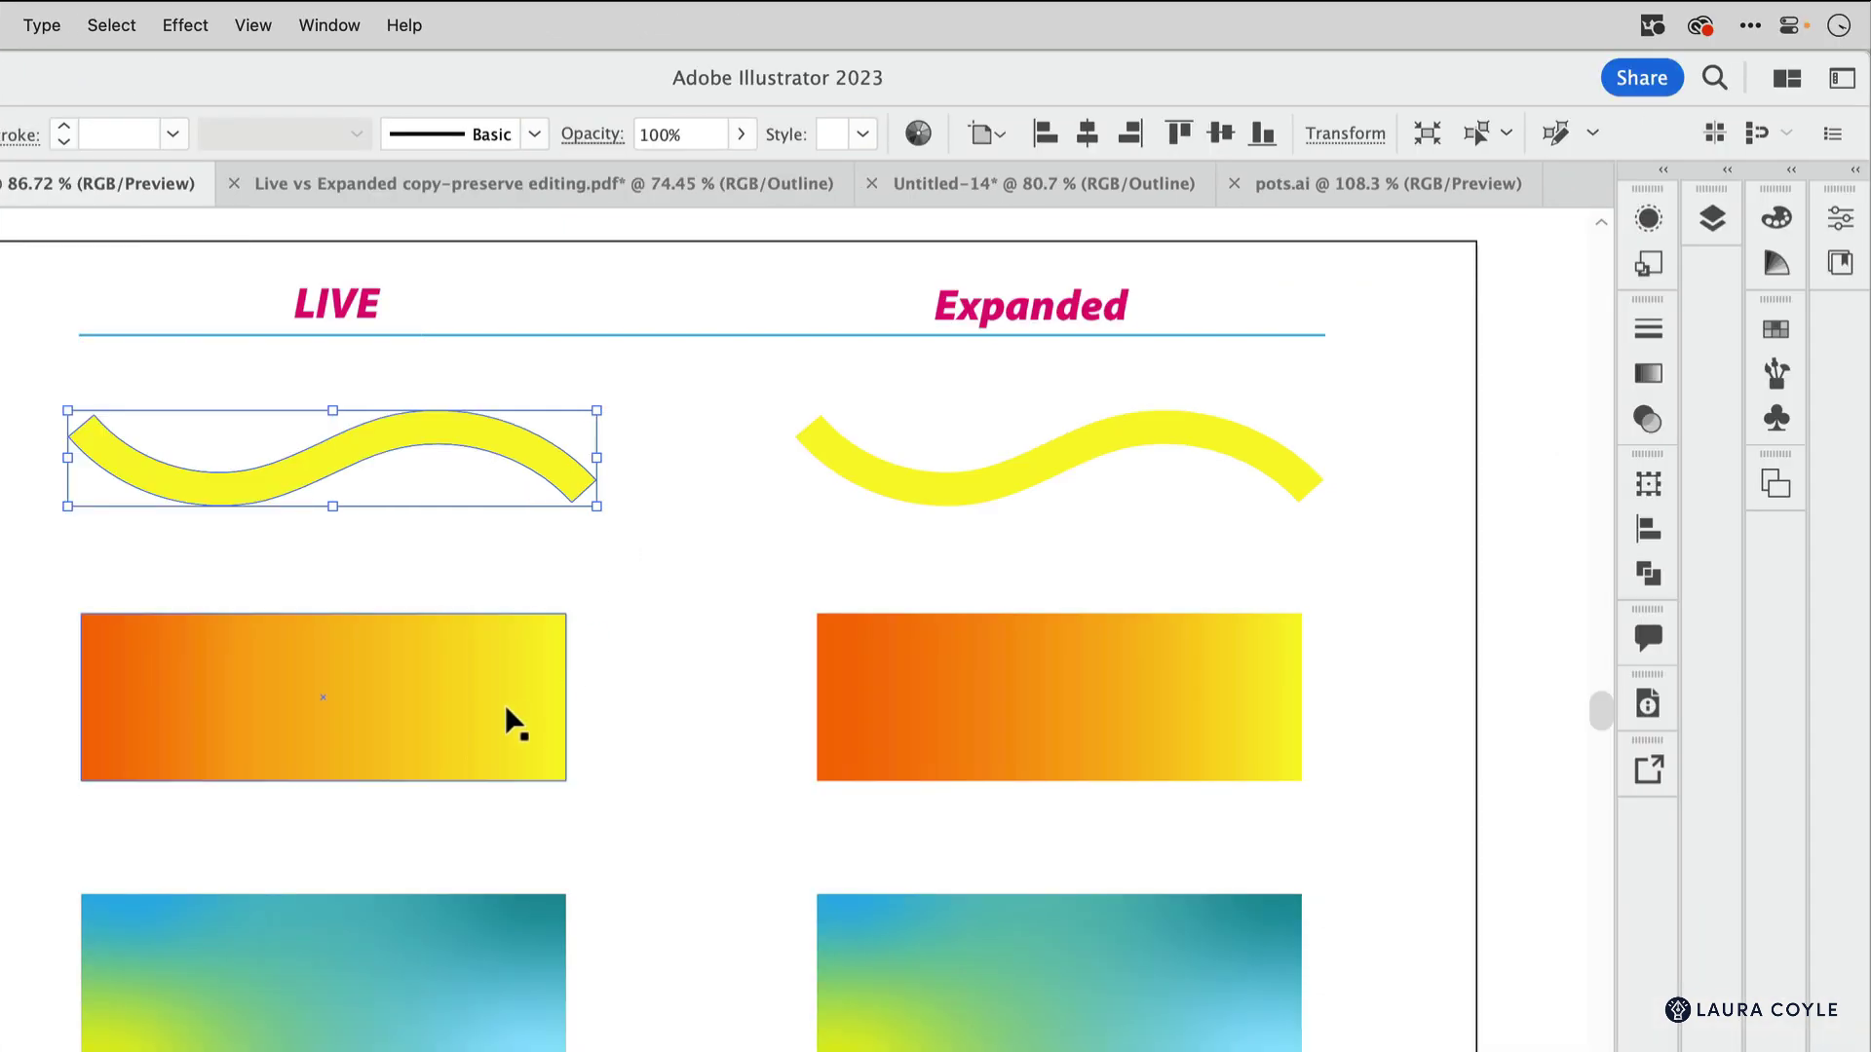
Compare the live and expanded orange-to-yellow gradient rectangles, examining their paths in outline view.
{"action": "left_click", "coordinate": [485, 699]}
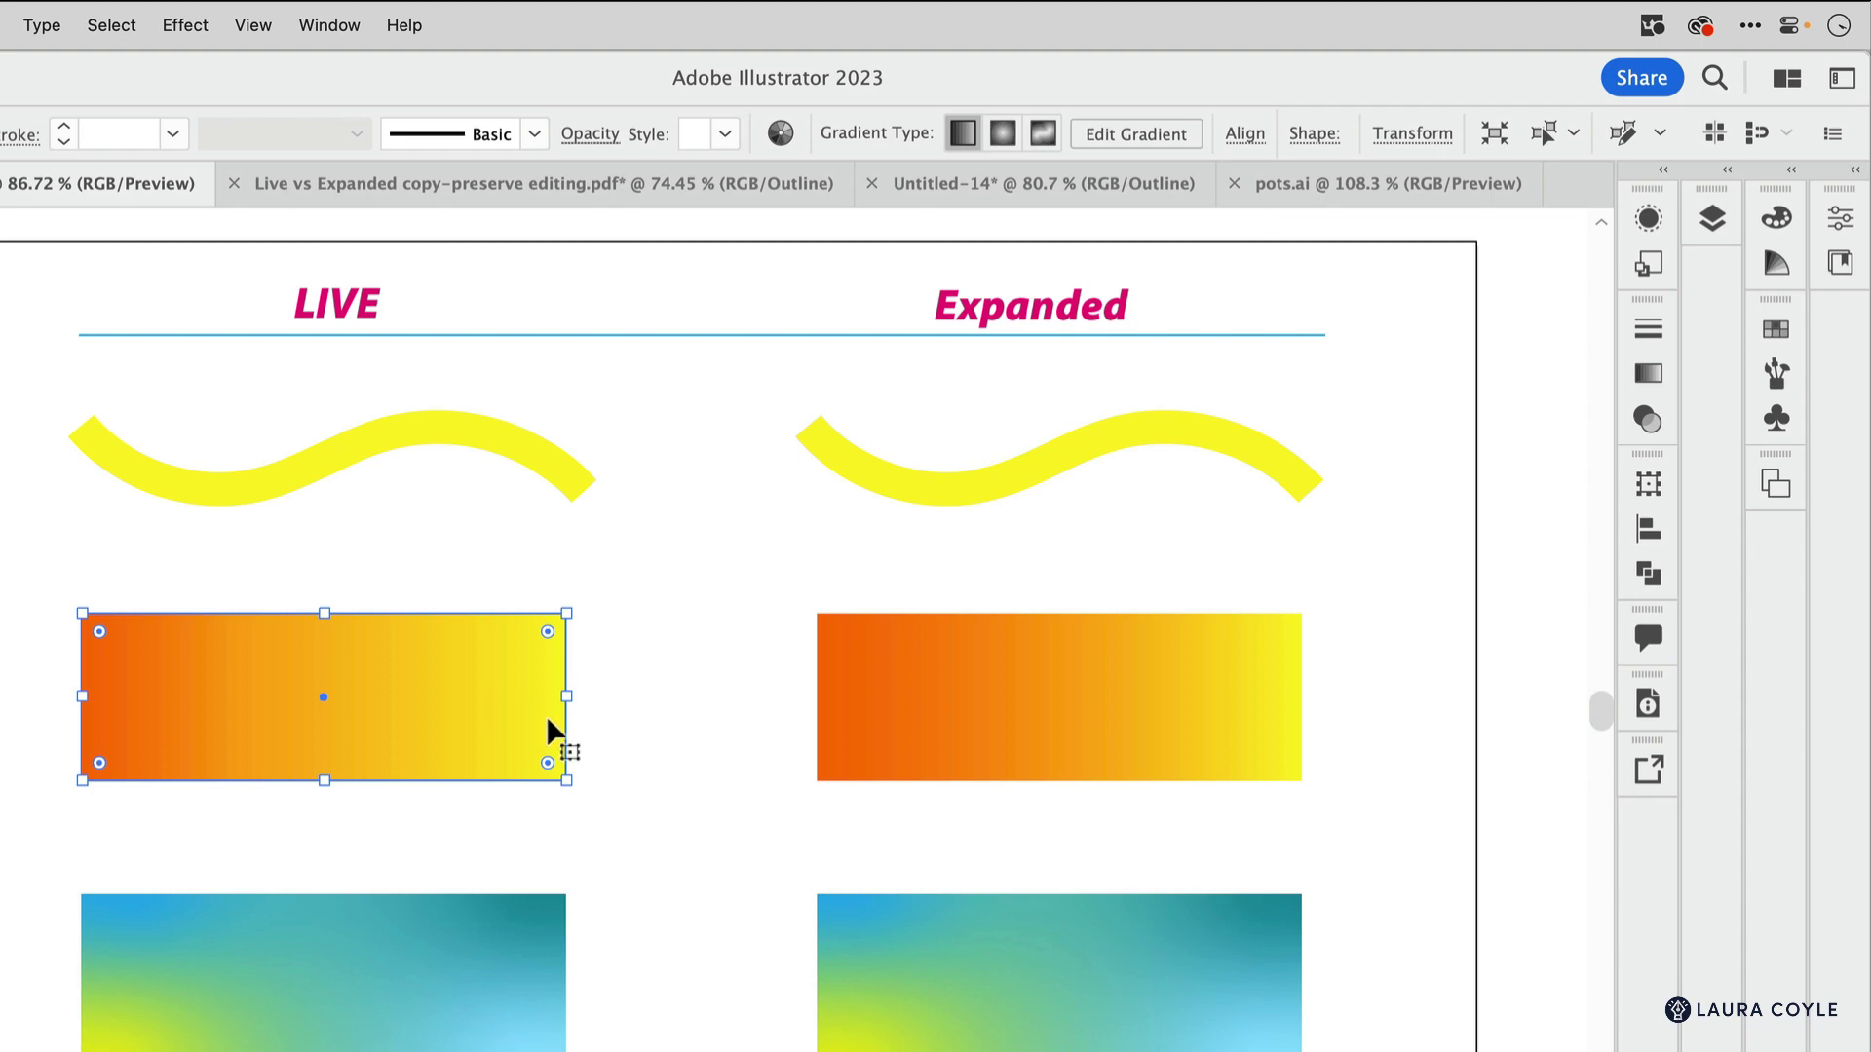
{"action": "left_click", "coordinate": [968, 722]}
{"action": "key", "text": "super+y"}
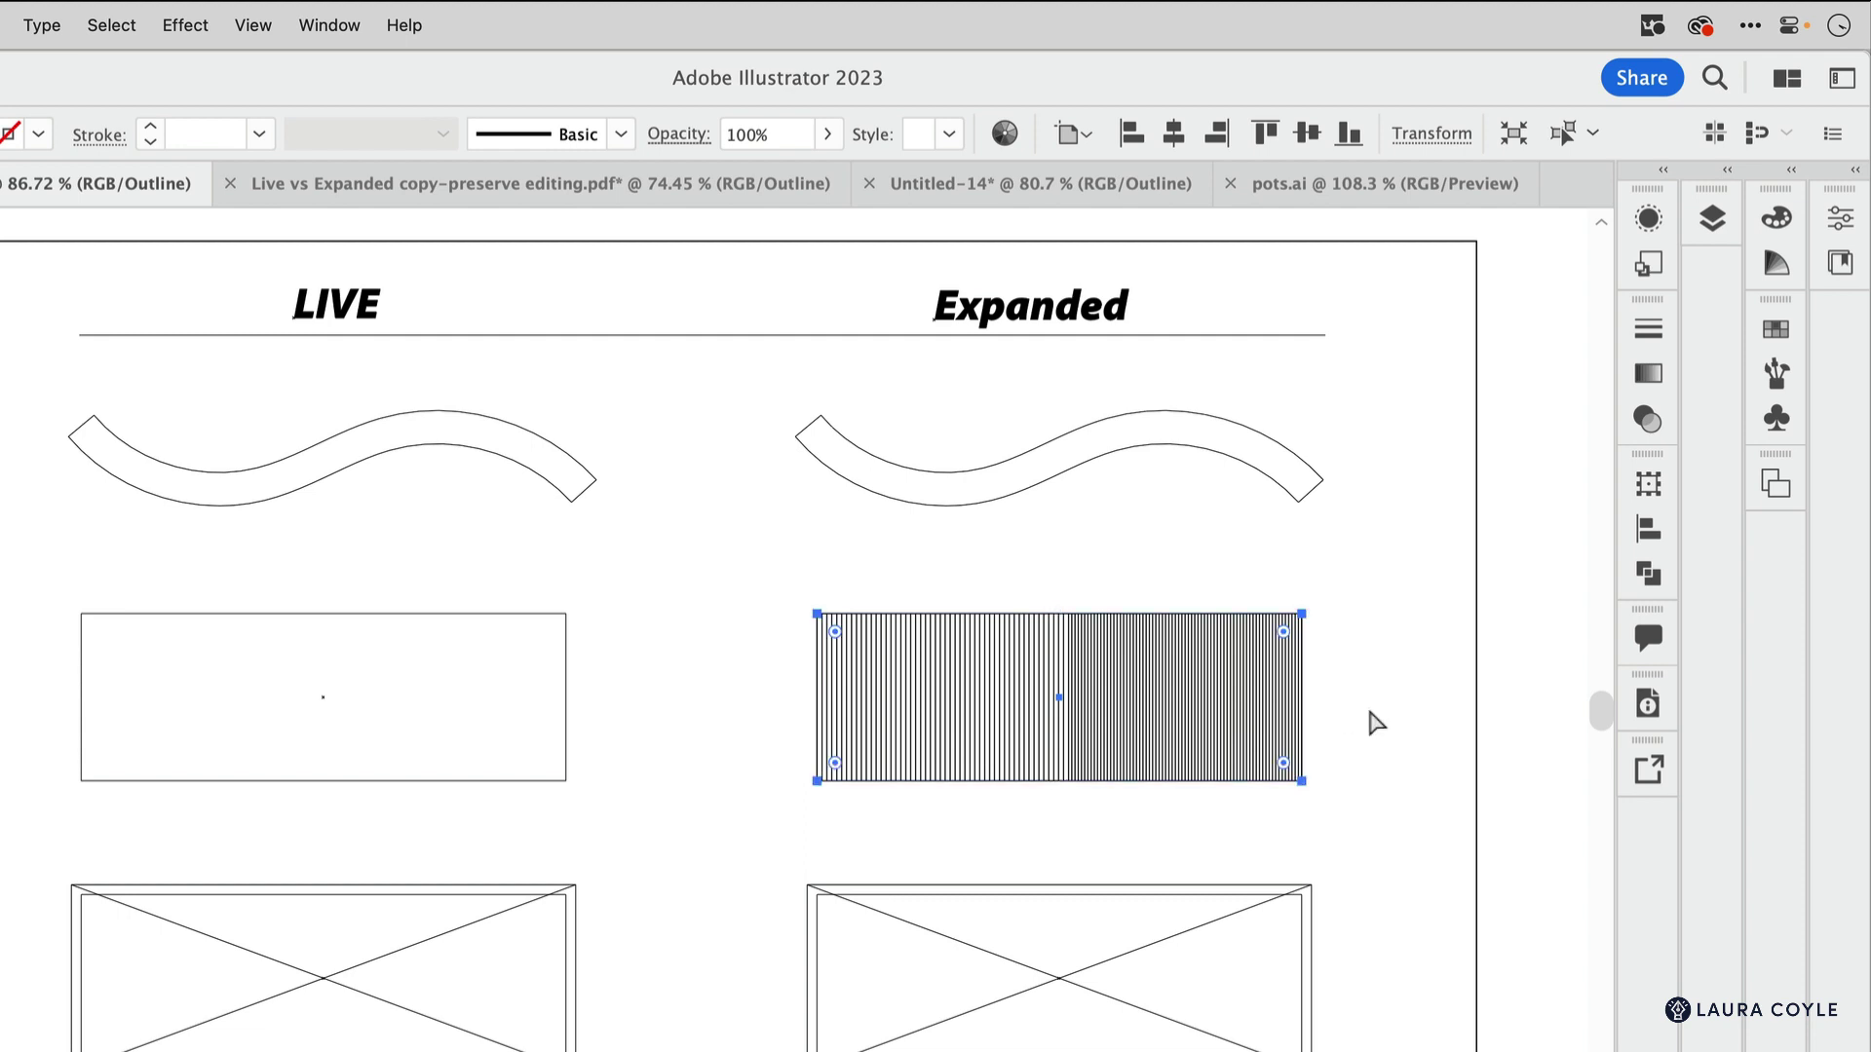
{"action": "key", "text": "super+y"}
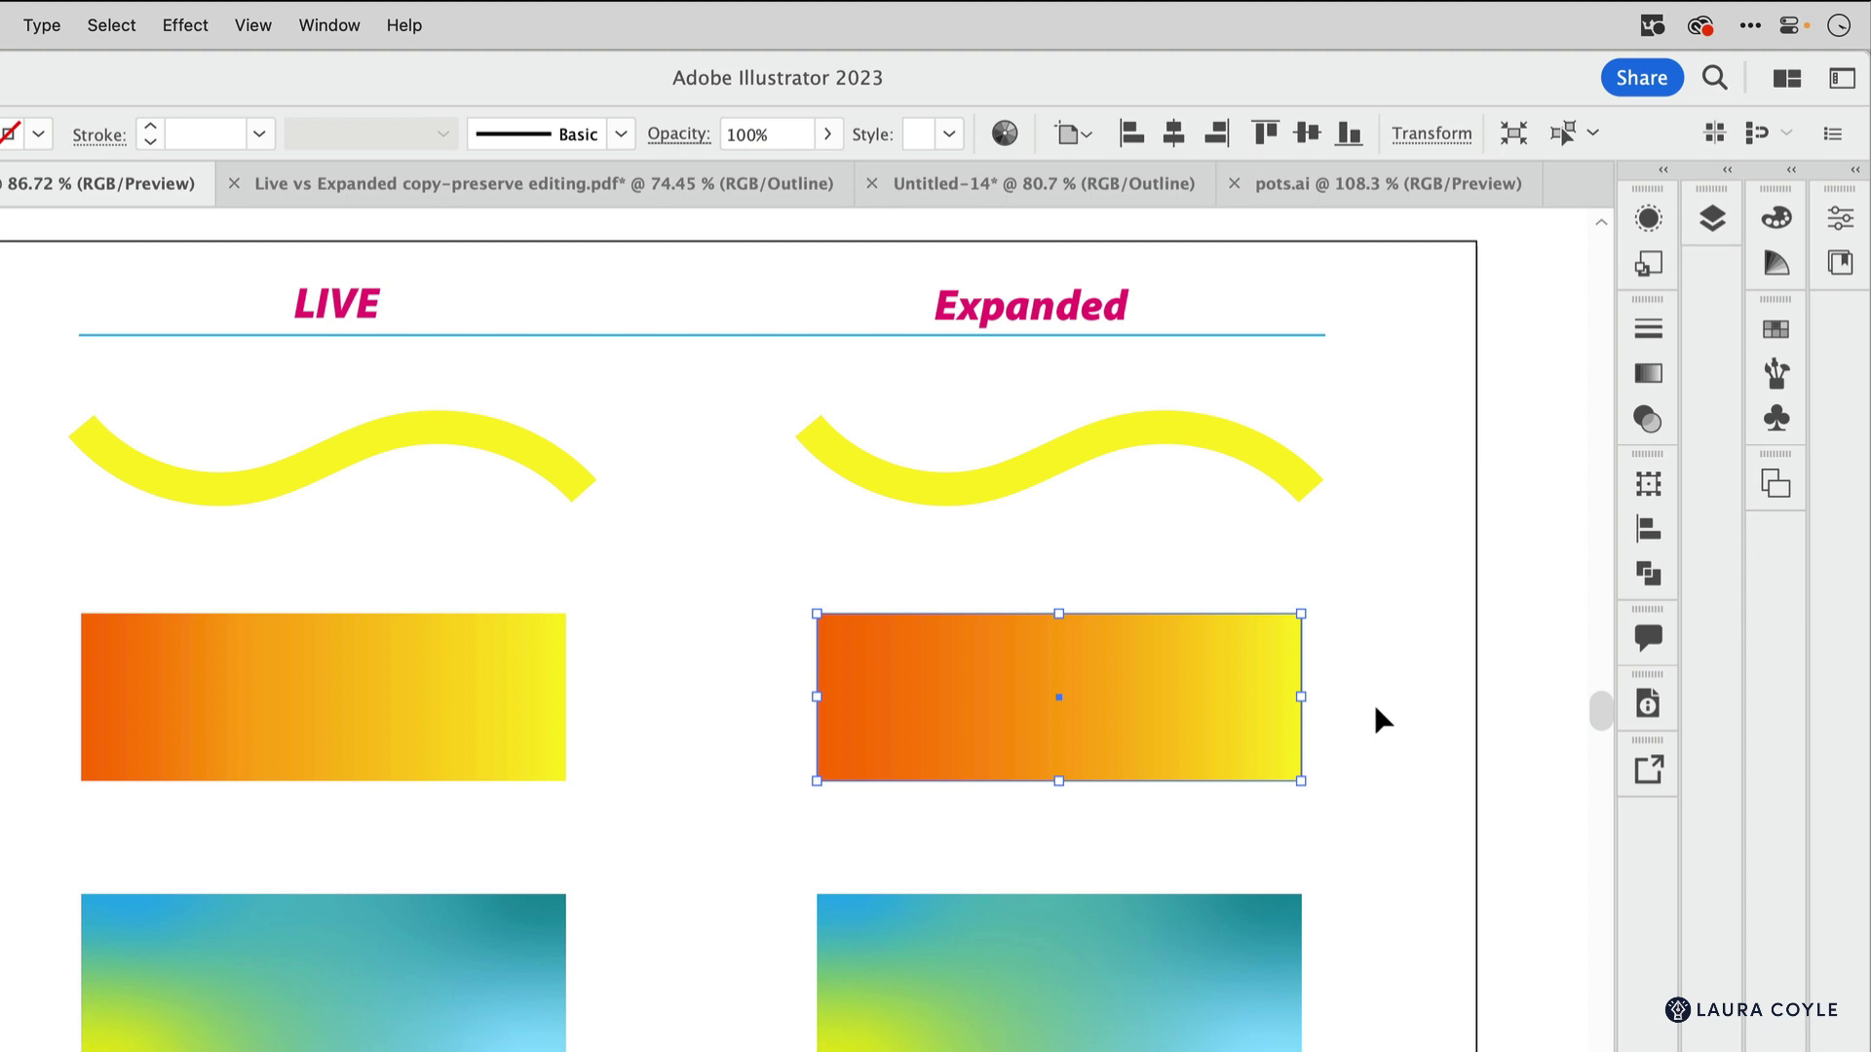
Try to create an art brush from the live orange-to-yellow gradient rectangle.
{"action": "left_click", "coordinate": [1779, 375]}
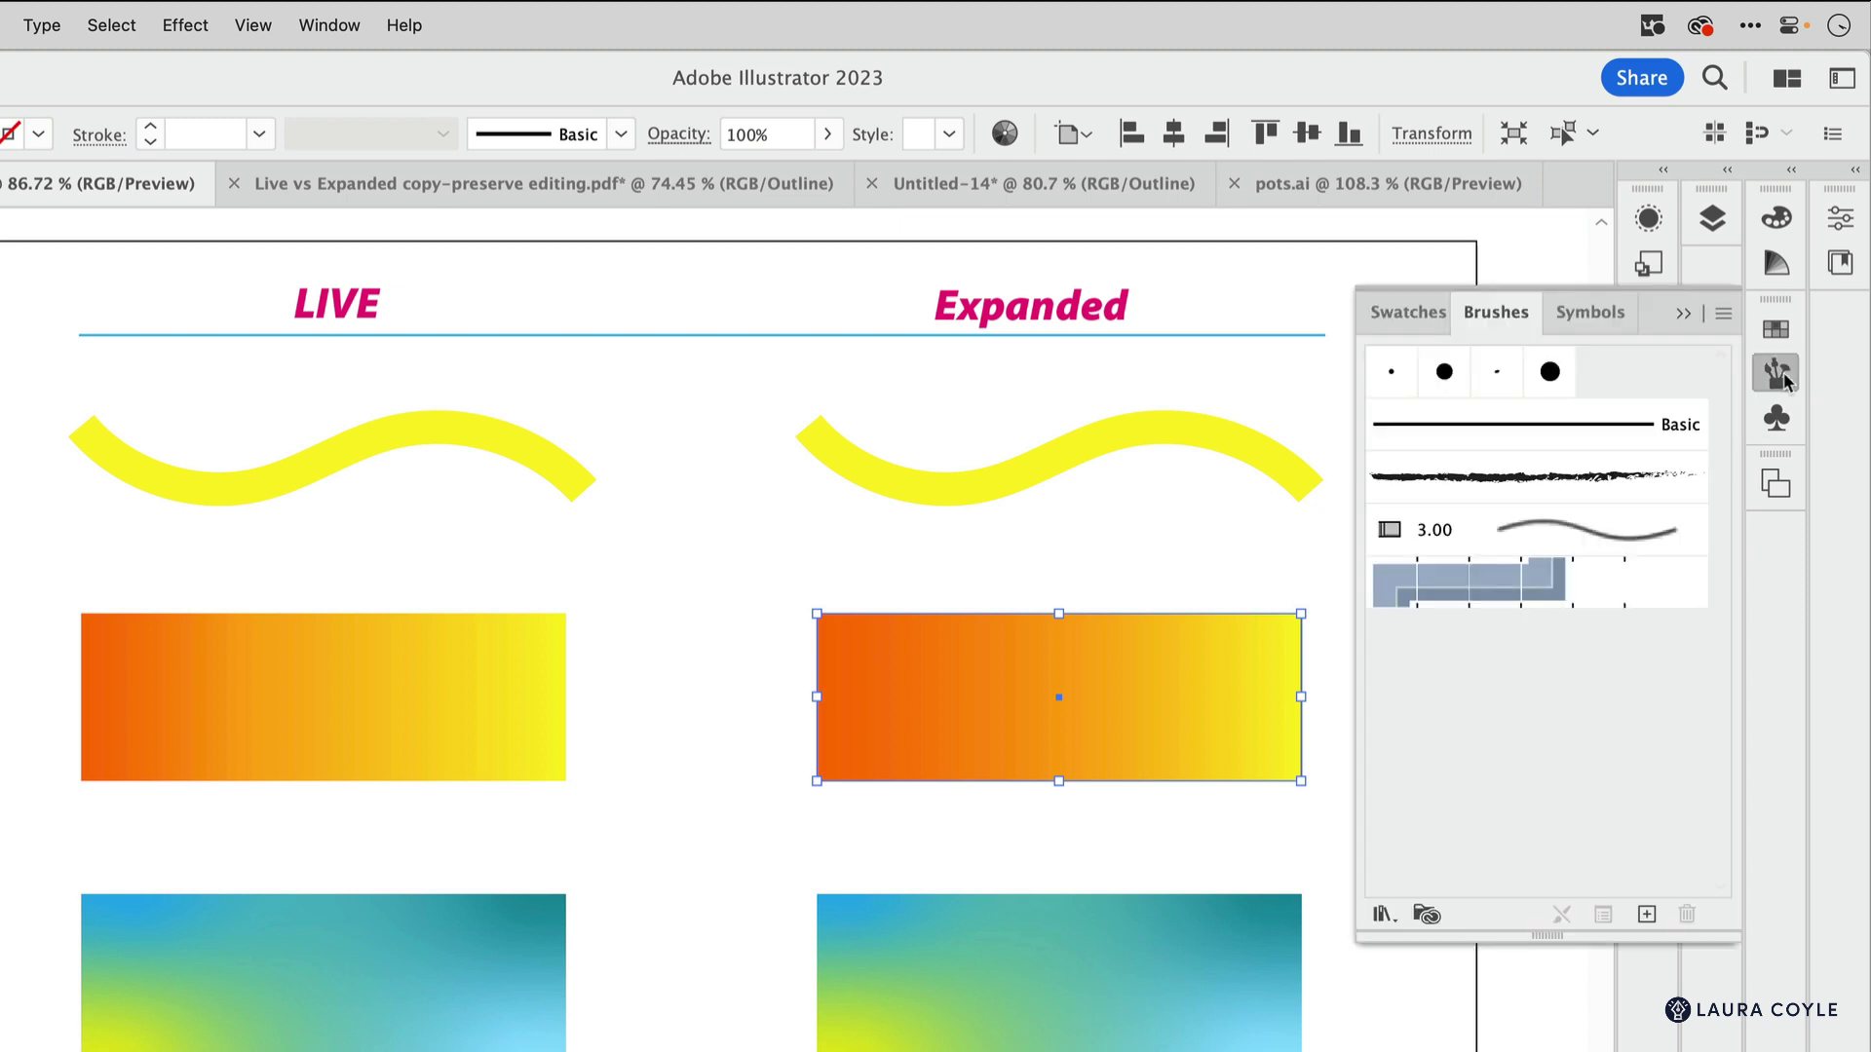
{"action": "left_click", "coordinate": [407, 694]}
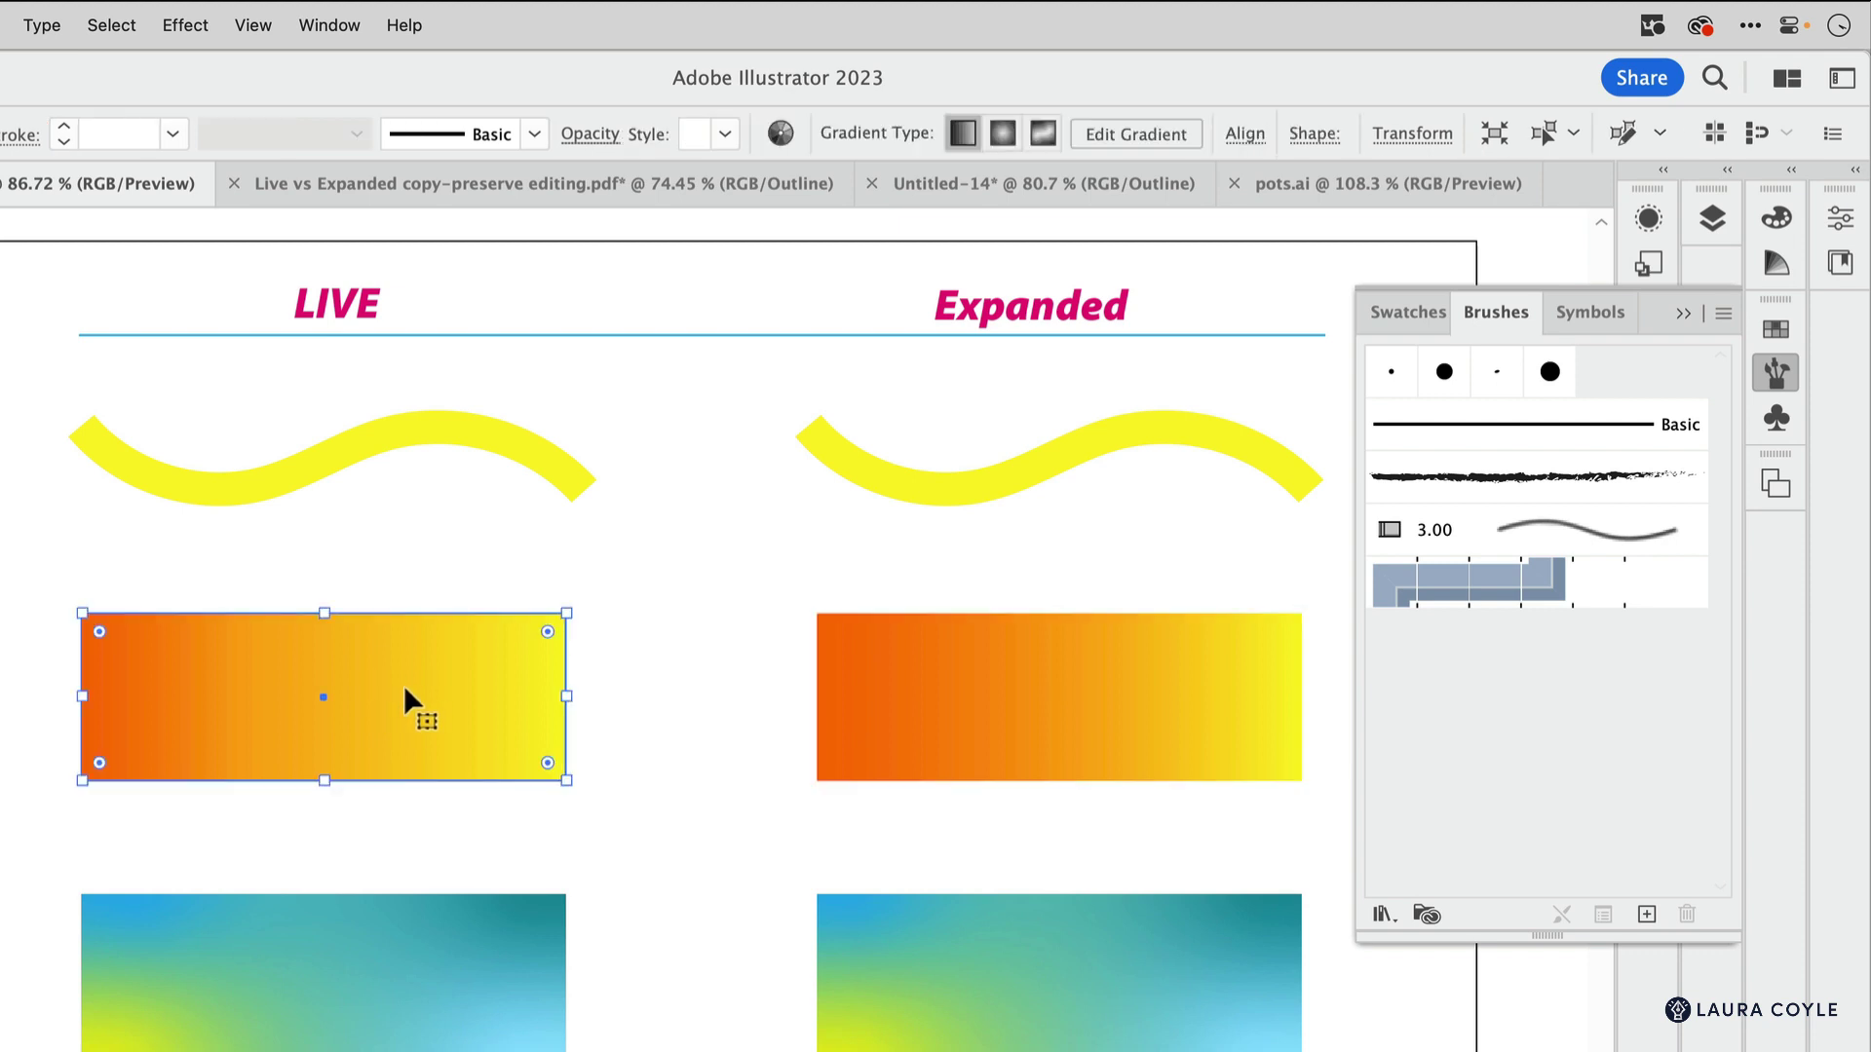
{"action": "left_click_drag", "start_coordinate": [403, 686], "coordinate": [1440, 716]}
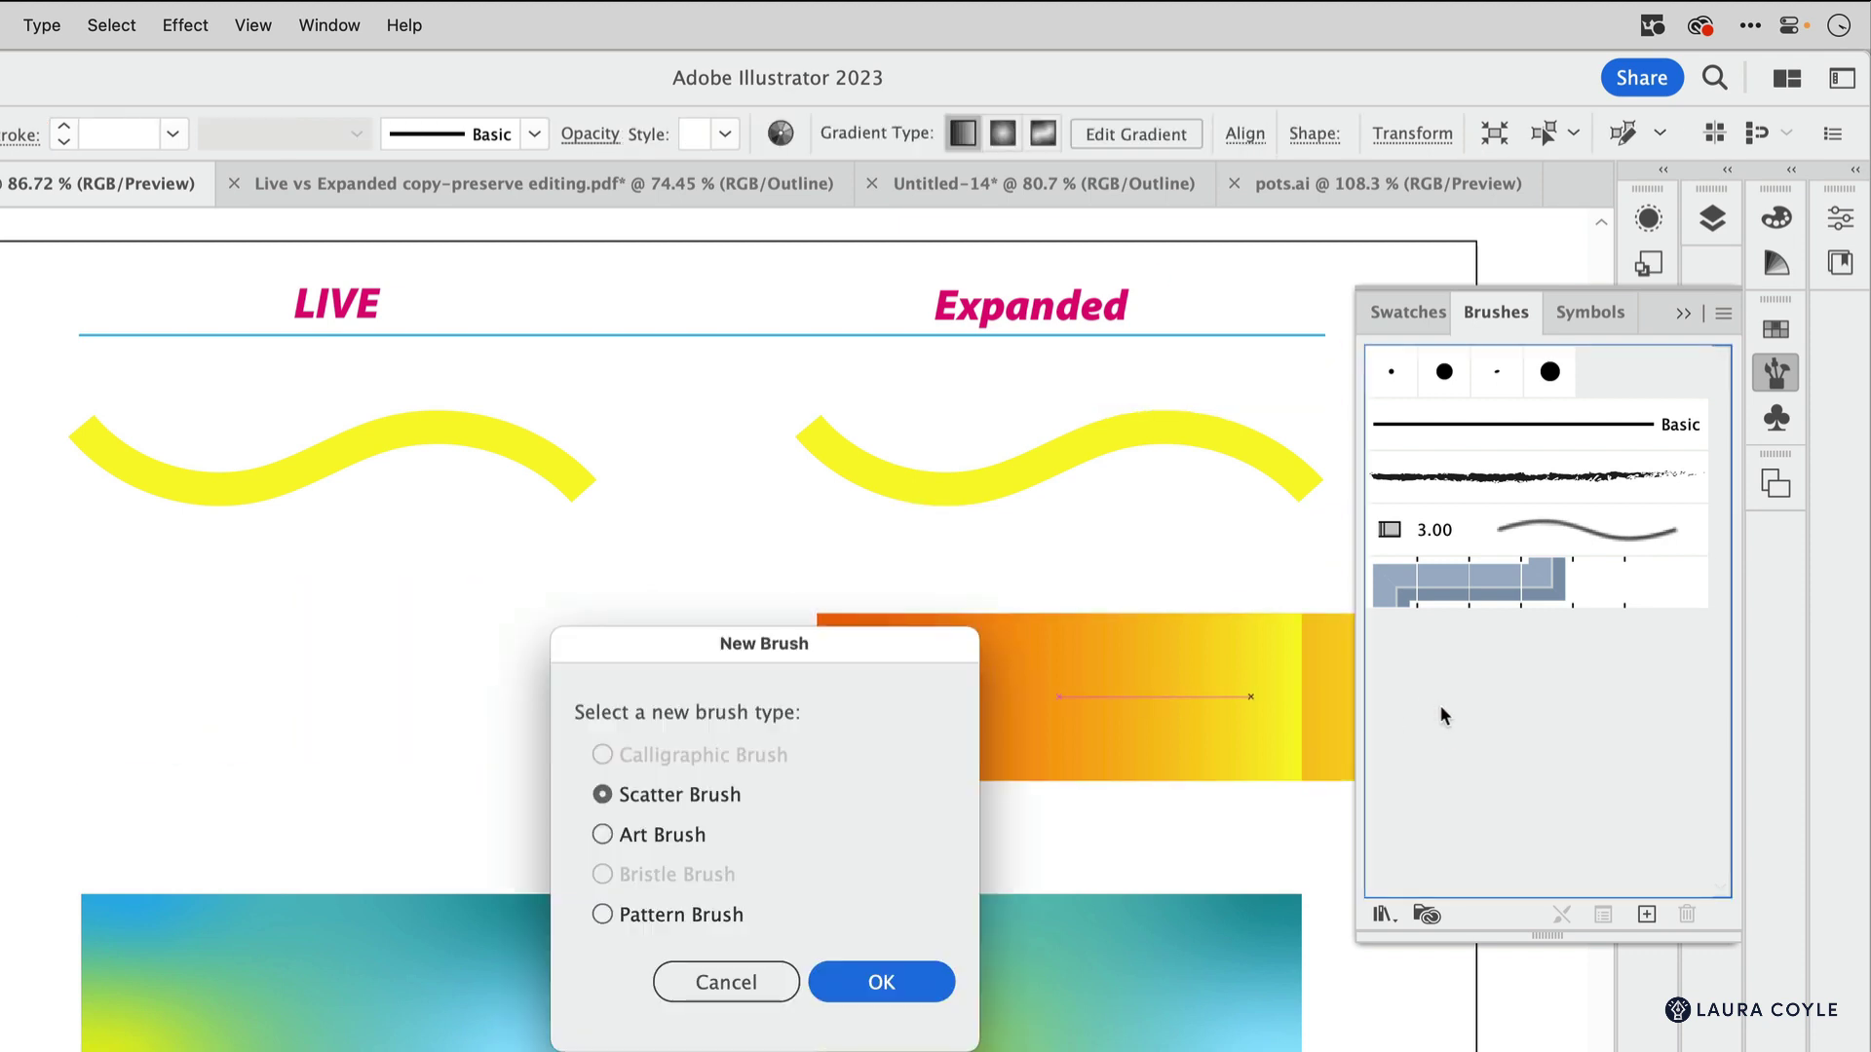
{"action": "left_click", "coordinate": [603, 834]}
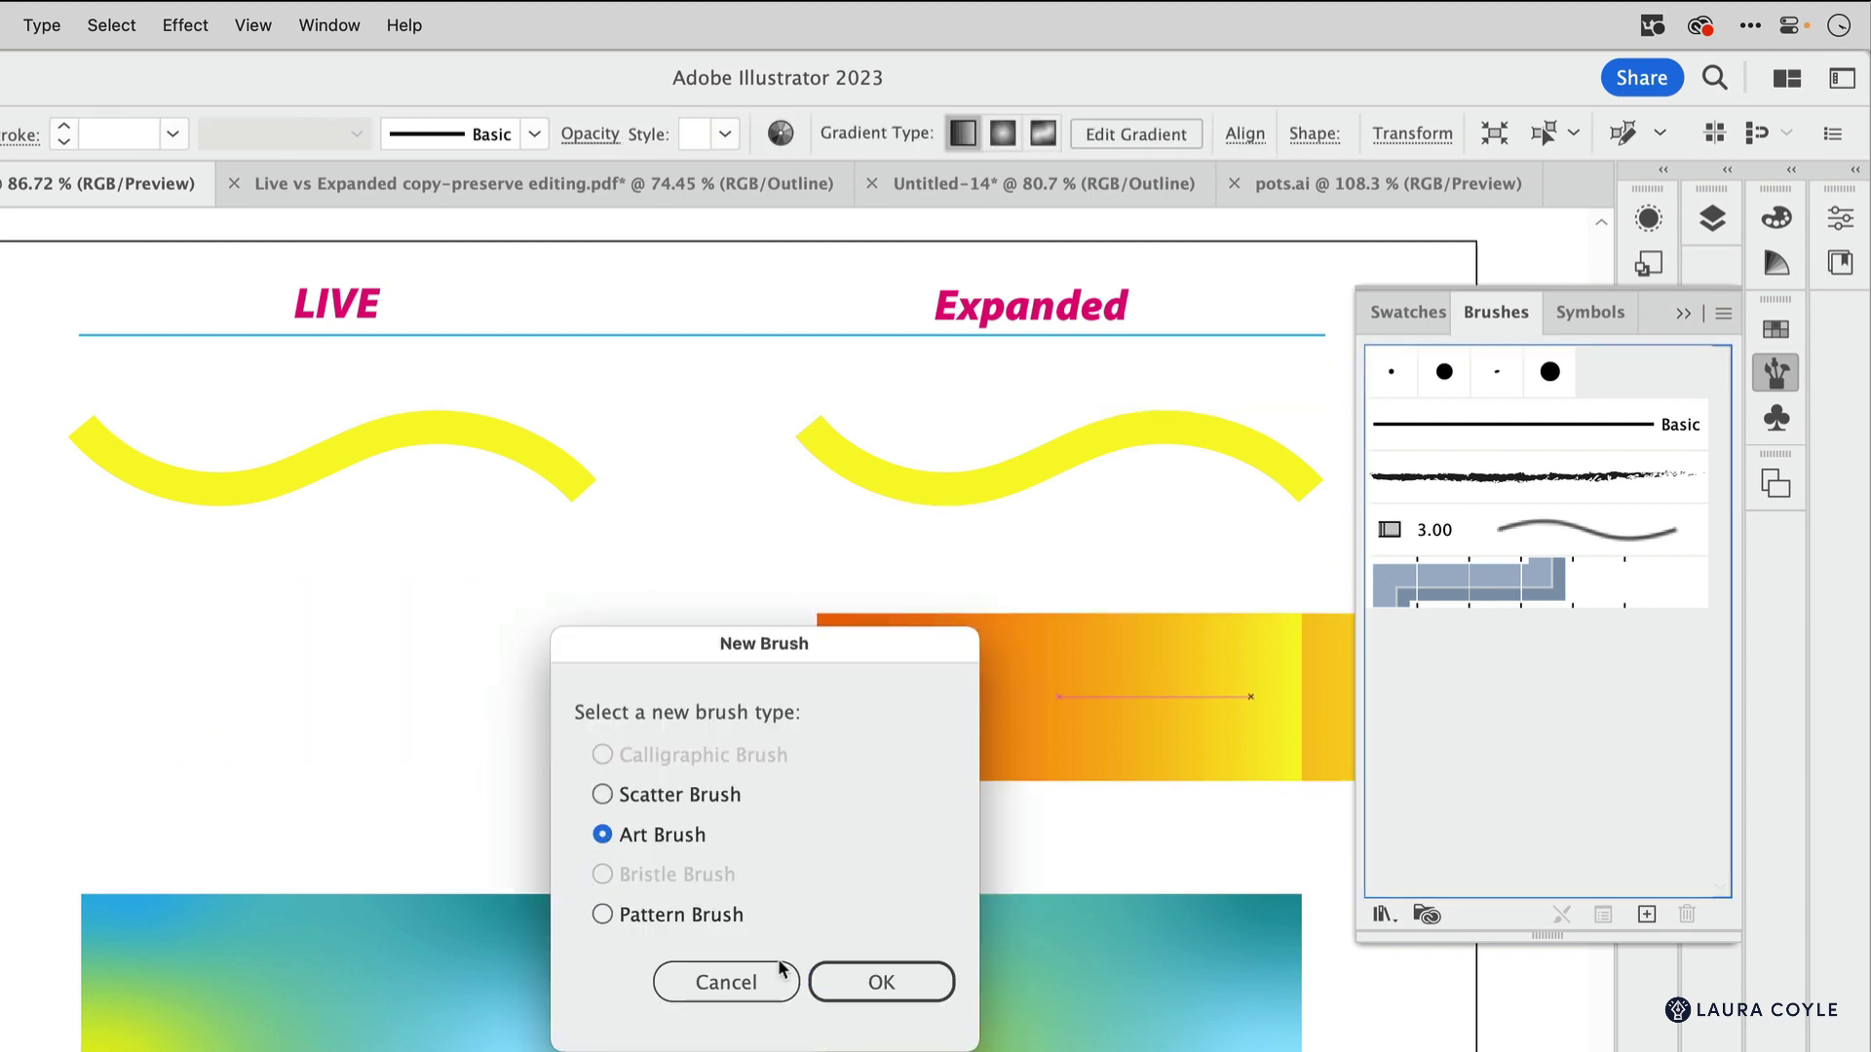
{"action": "left_click", "coordinate": [877, 982]}
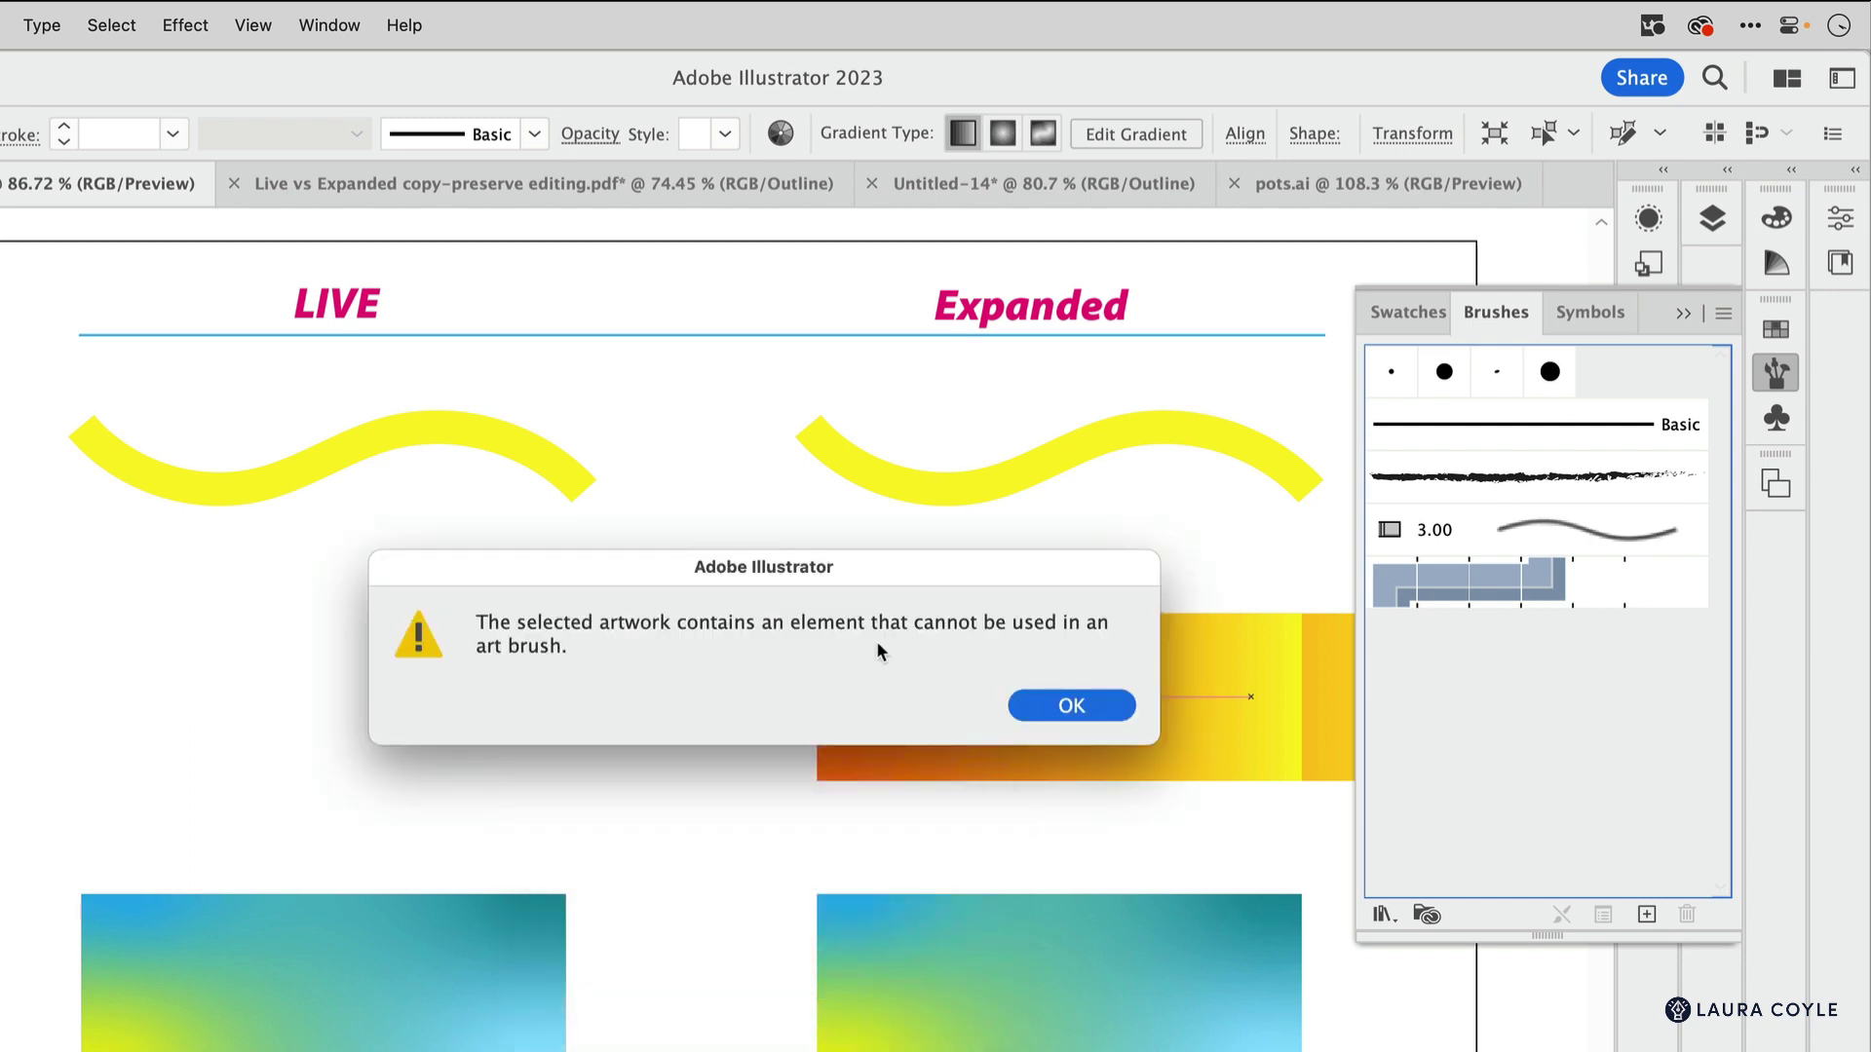
{"action": "left_click", "coordinate": [1061, 708]}
Create an art brush from the expanded orange-to-yellow gradient rectangle, keeping the default brush options.
{"action": "left_click", "coordinate": [1004, 750]}
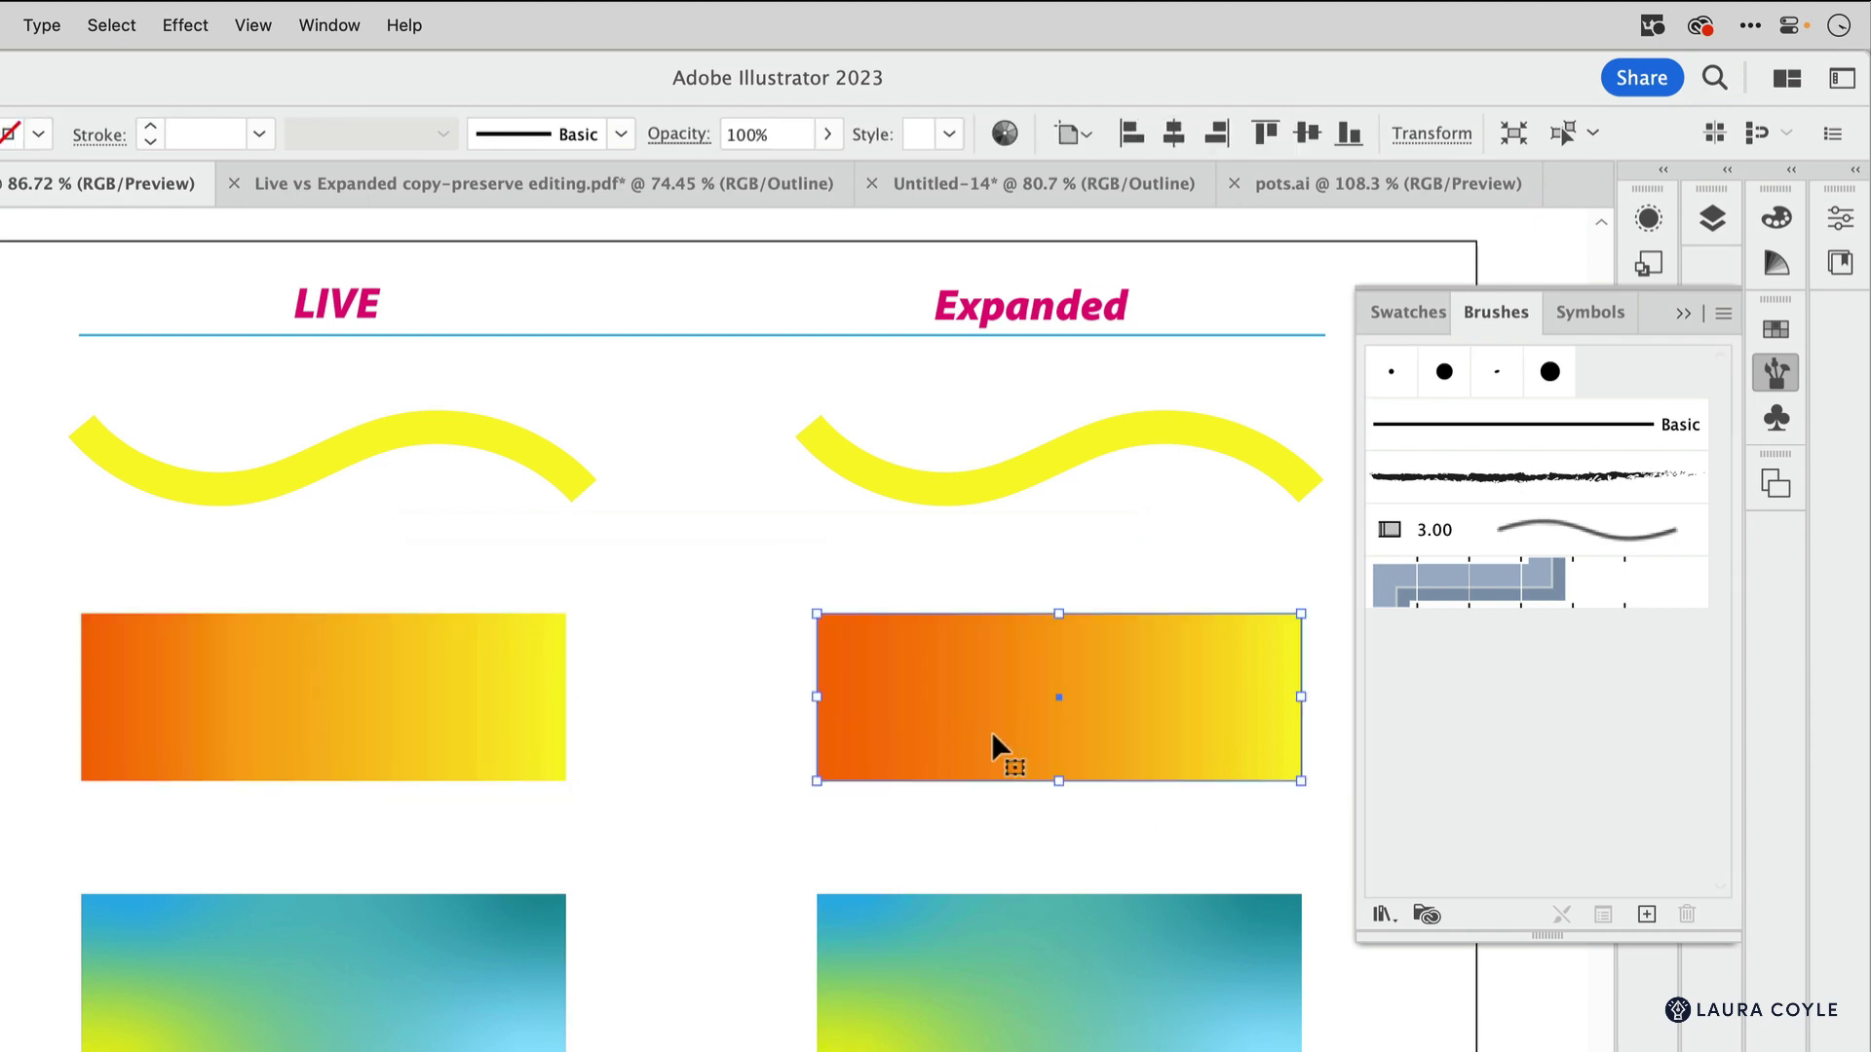
{"action": "left_click_drag", "start_coordinate": [994, 752], "coordinate": [1527, 726]}
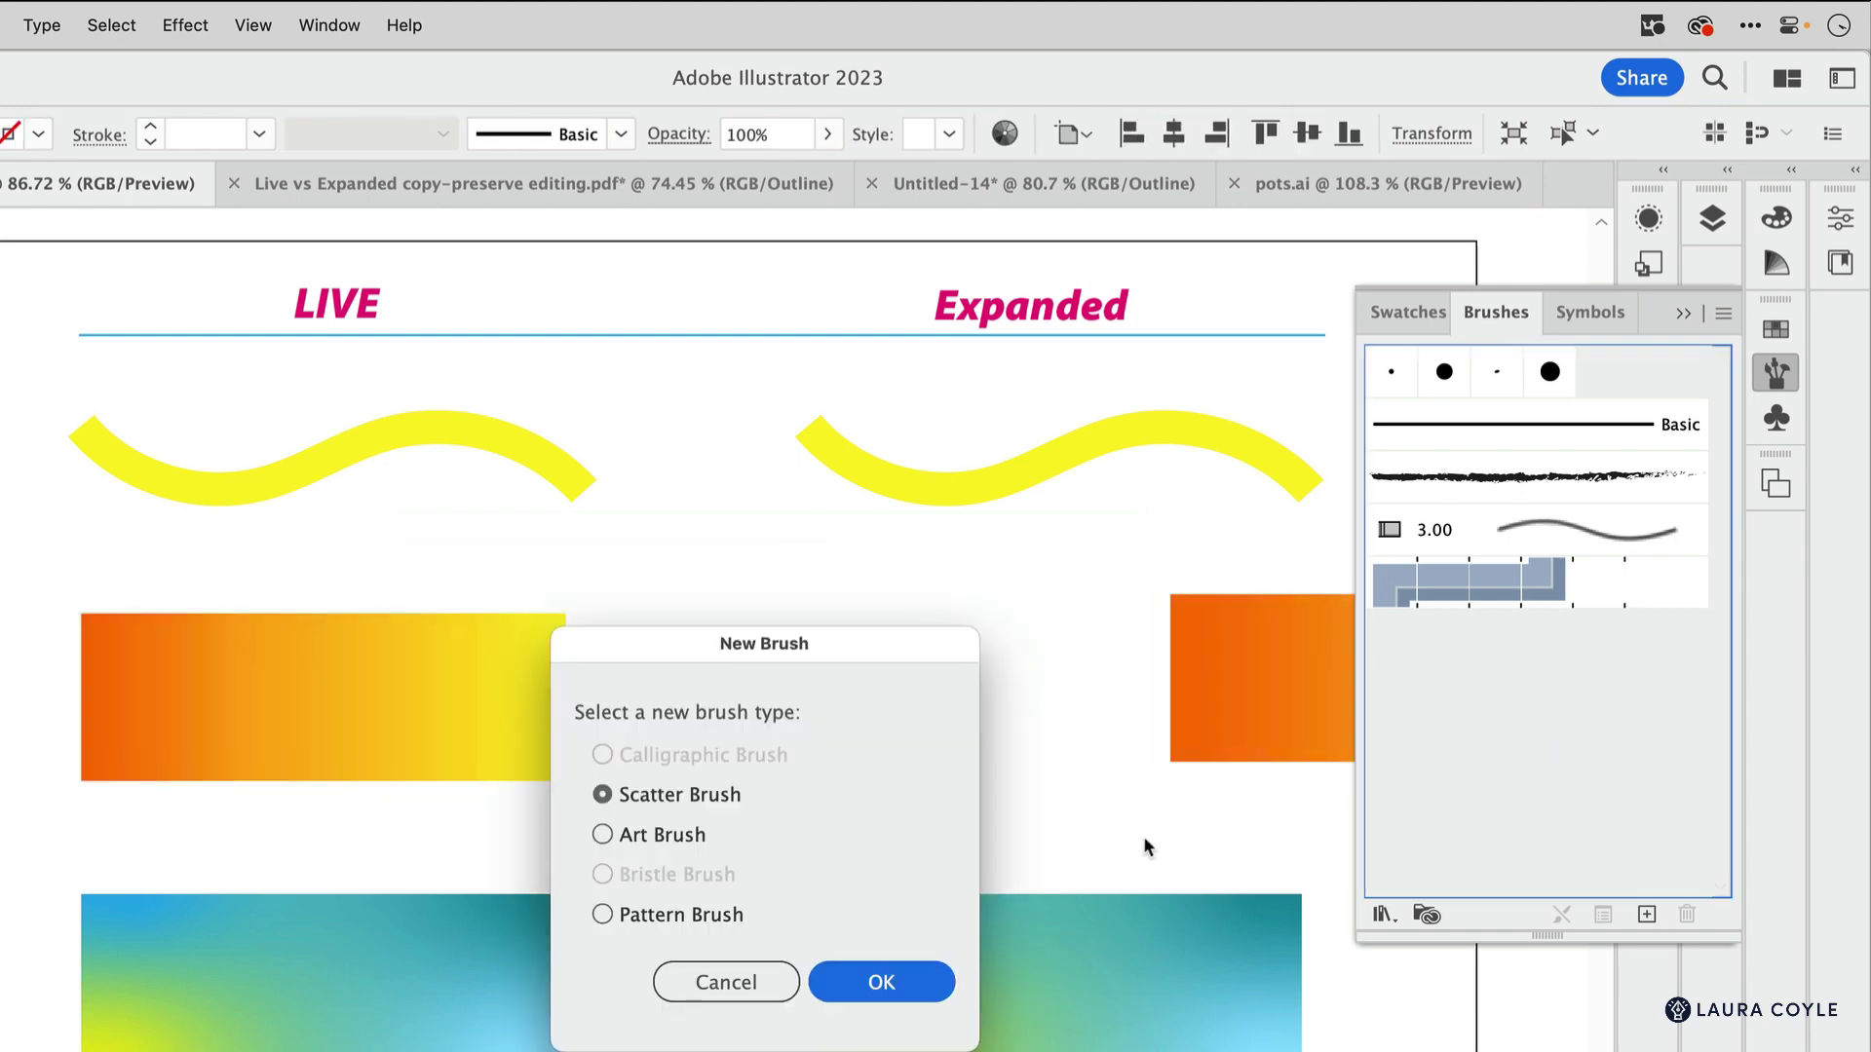
{"action": "left_click", "coordinate": [602, 834]}
{"action": "left_click", "coordinate": [872, 982]}
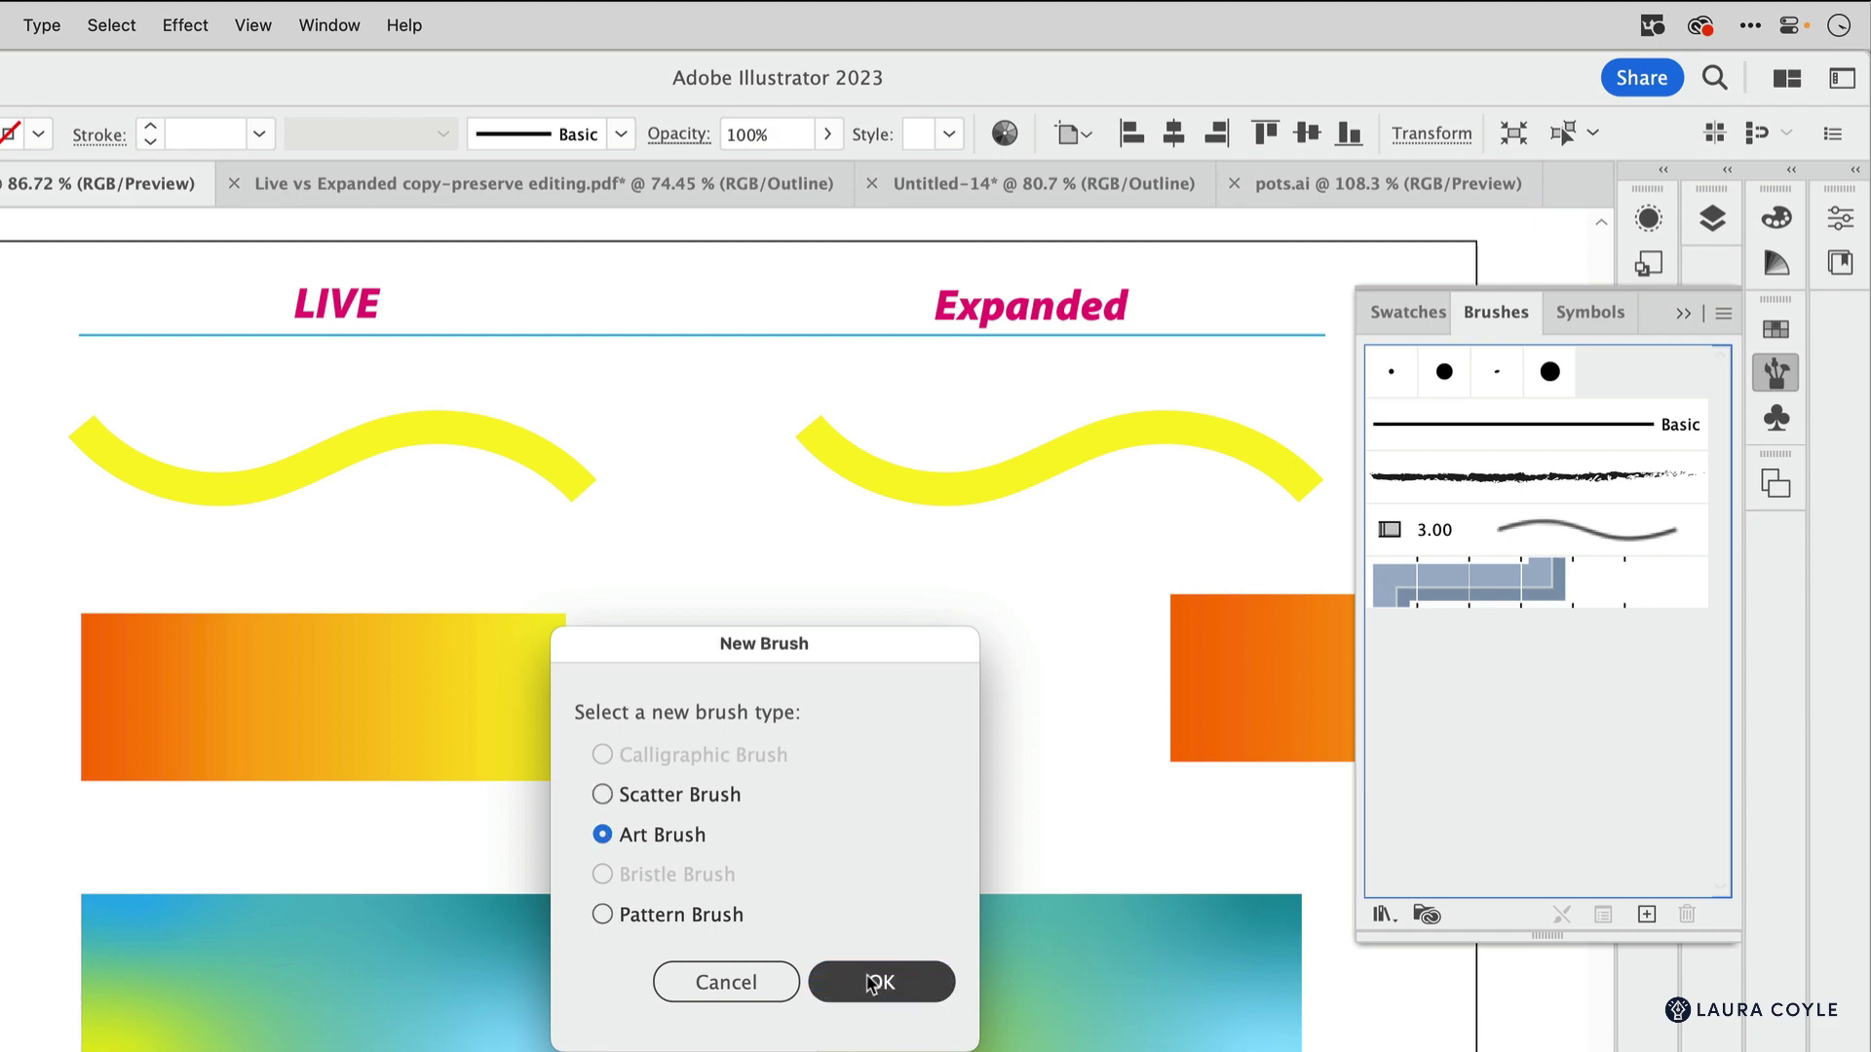
{"action": "key", "text": "Return"}
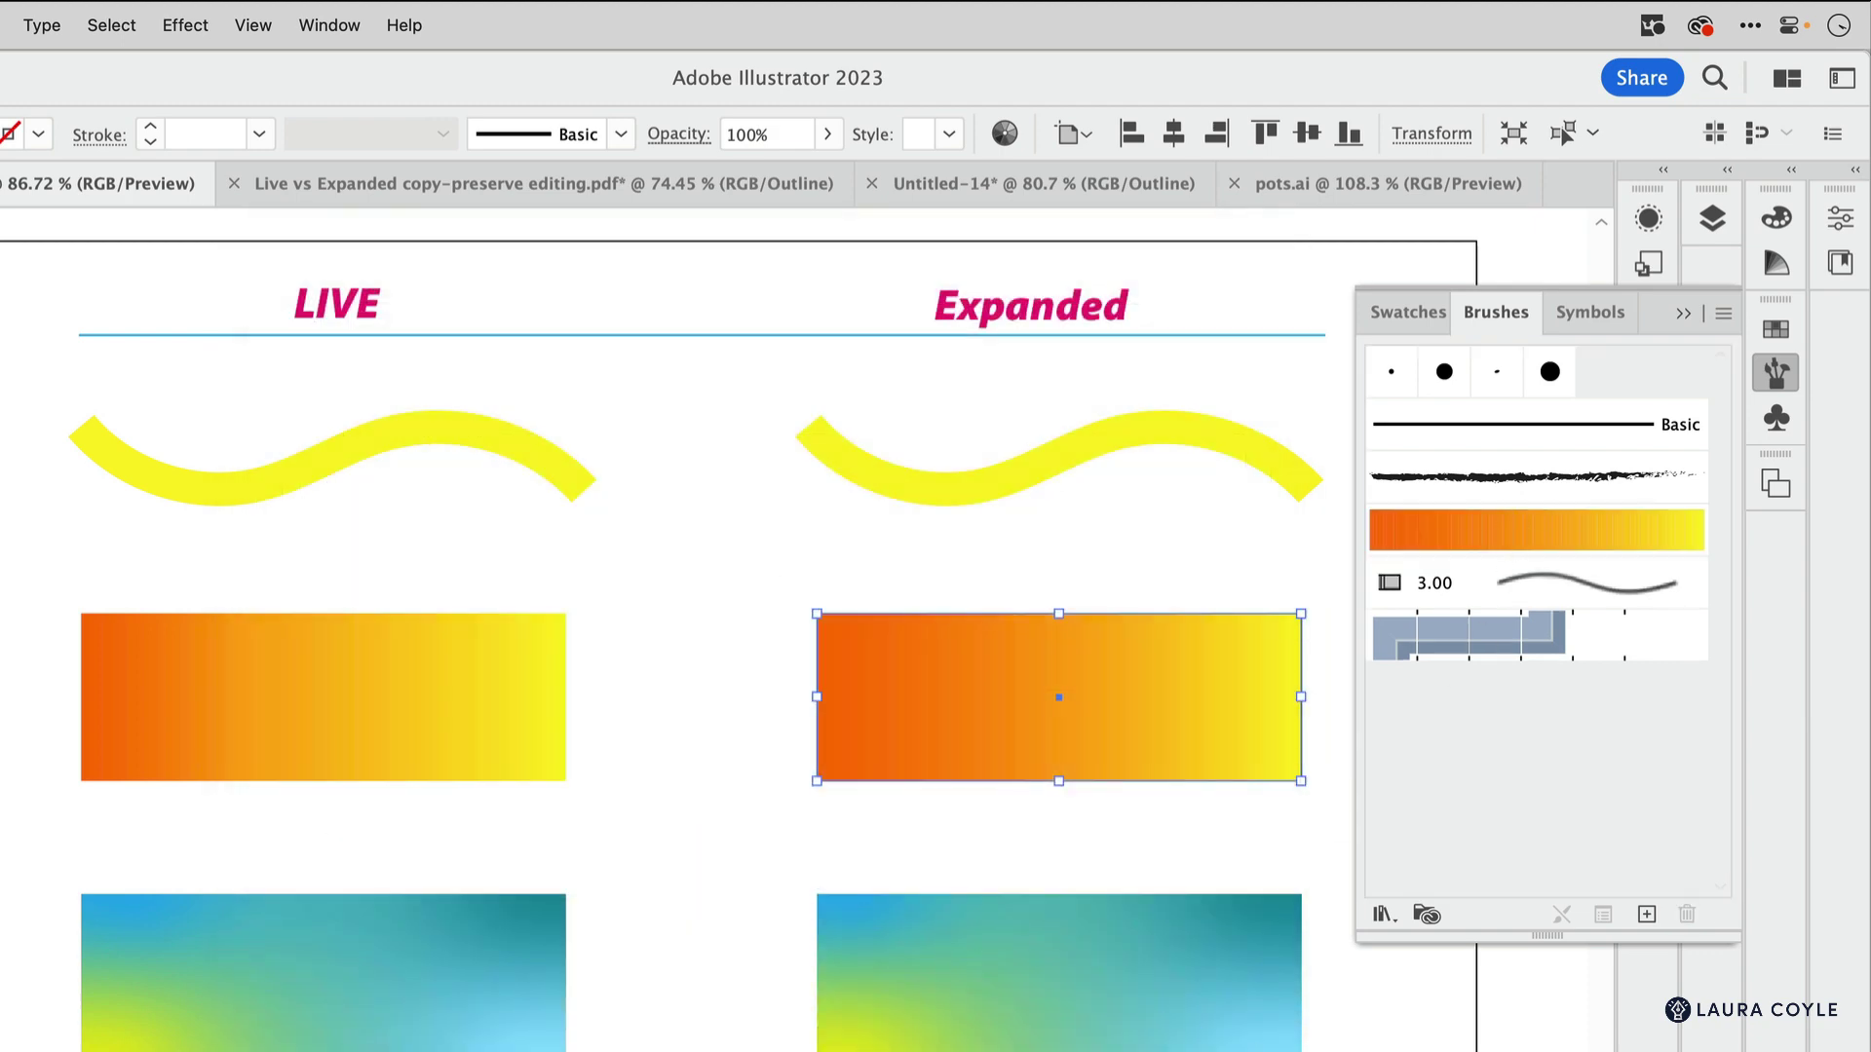
Paint a wavy freehand stroke across both gradient rectangles with the new gradient art brush, and undo it.
{"action": "key", "text": "b"}
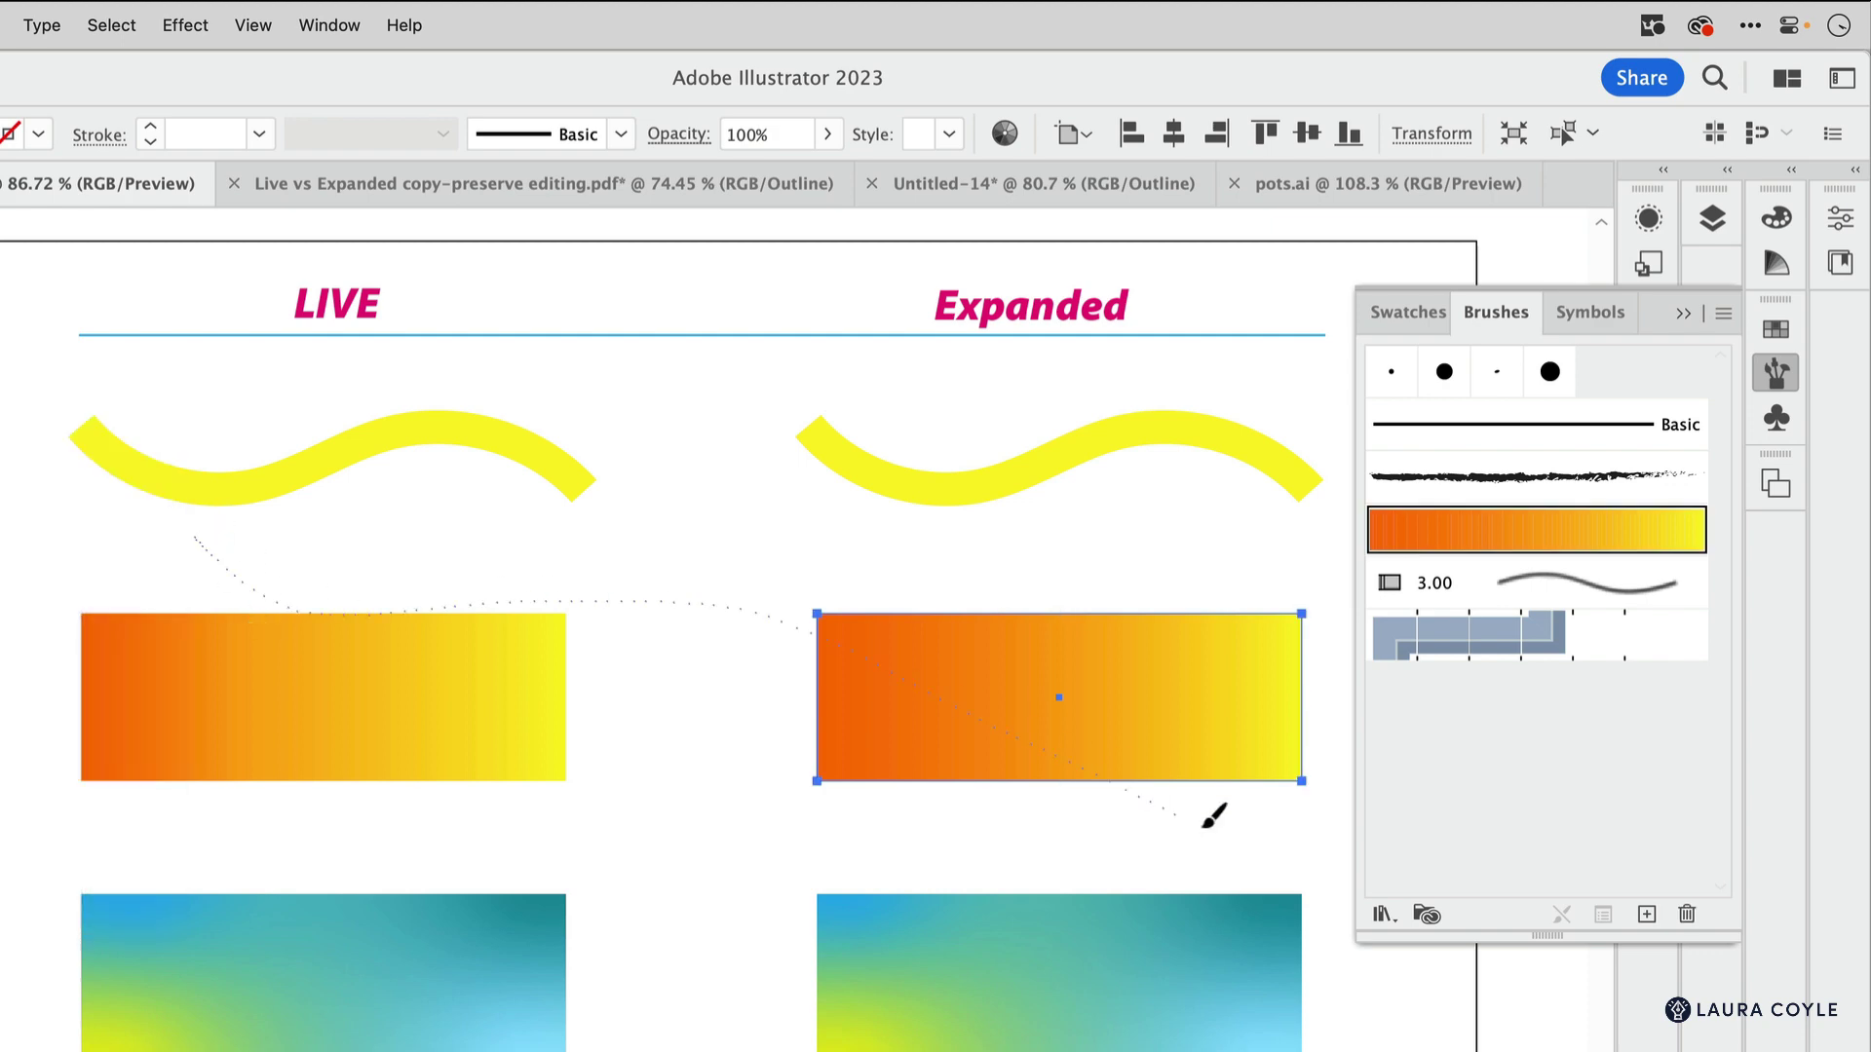
{"action": "left_click_drag", "start_coordinate": [1206, 825], "coordinate": [1212, 828]}
{"action": "key", "text": "ctrl+z"}
Select the live blue-green freeform gradient to check its object type, and put the brush list away.
{"action": "scroll", "coordinate": [669, 910], "scroll_direction": "down", "scroll_amount": 5}
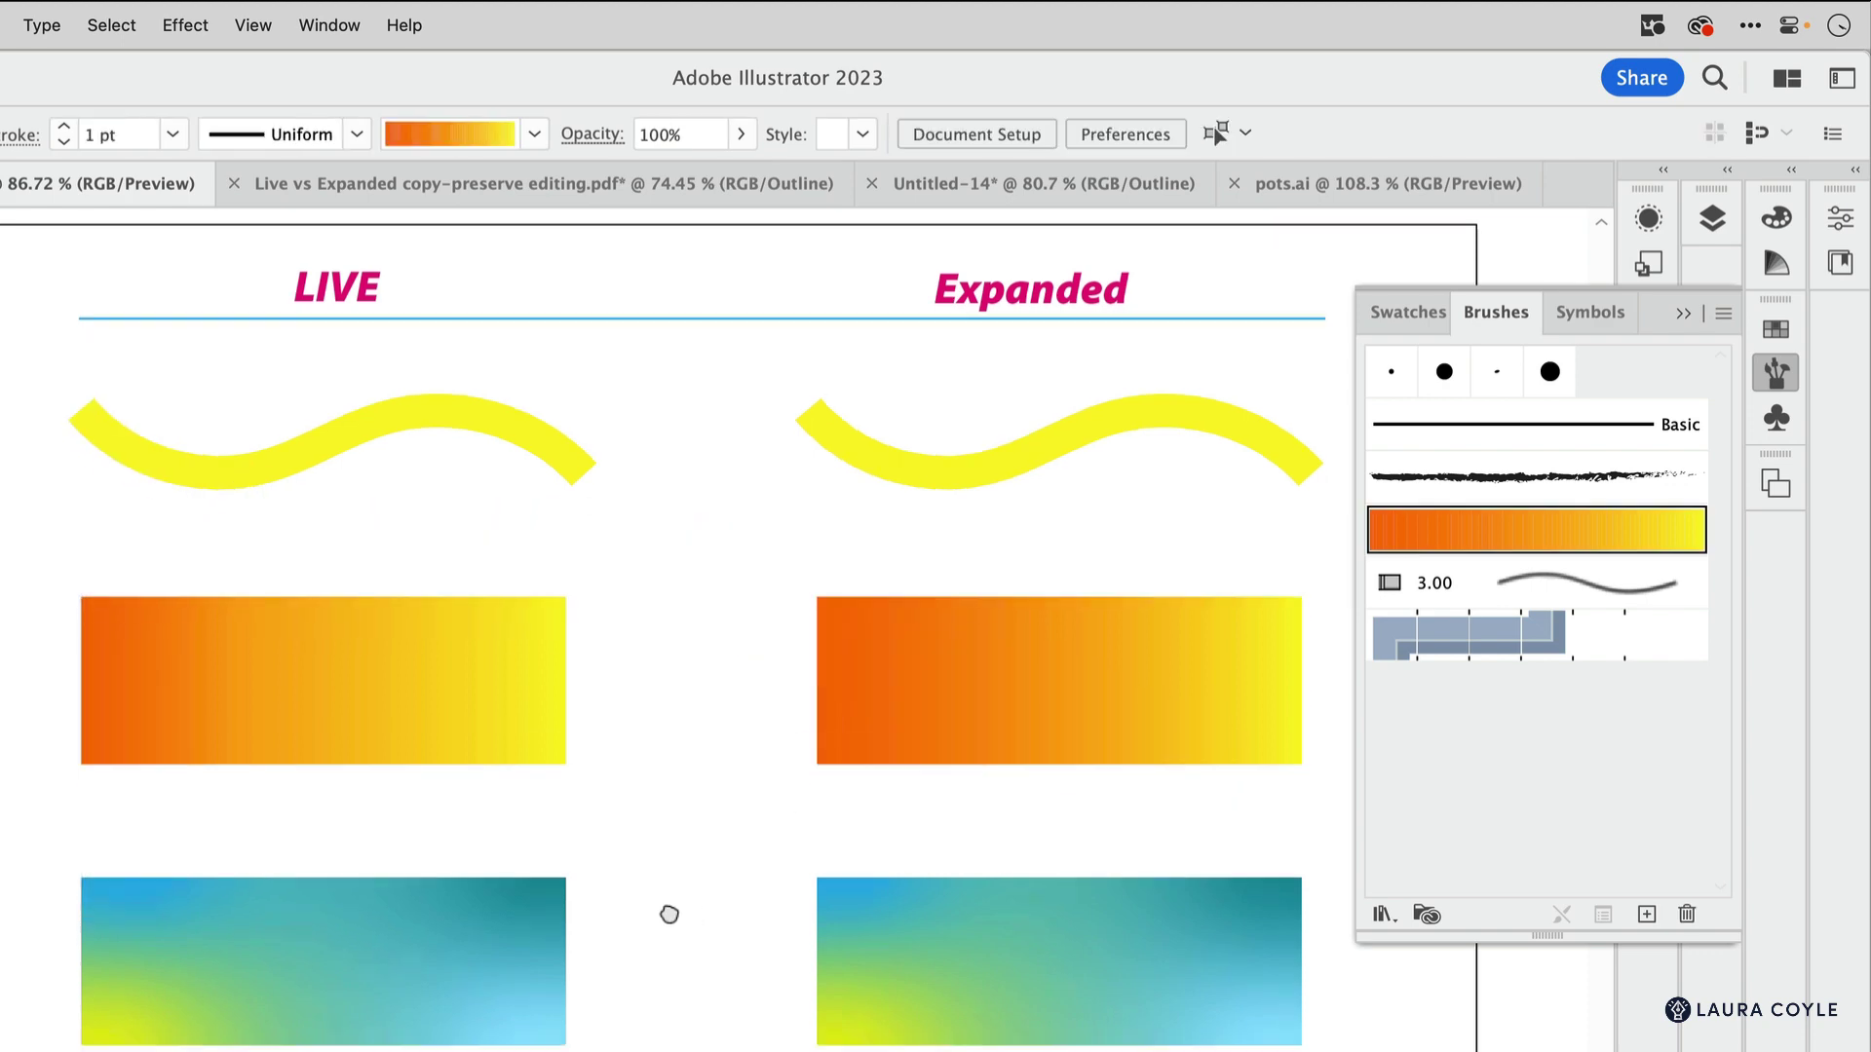
{"action": "key", "text": "v"}
{"action": "left_click", "coordinate": [506, 691]}
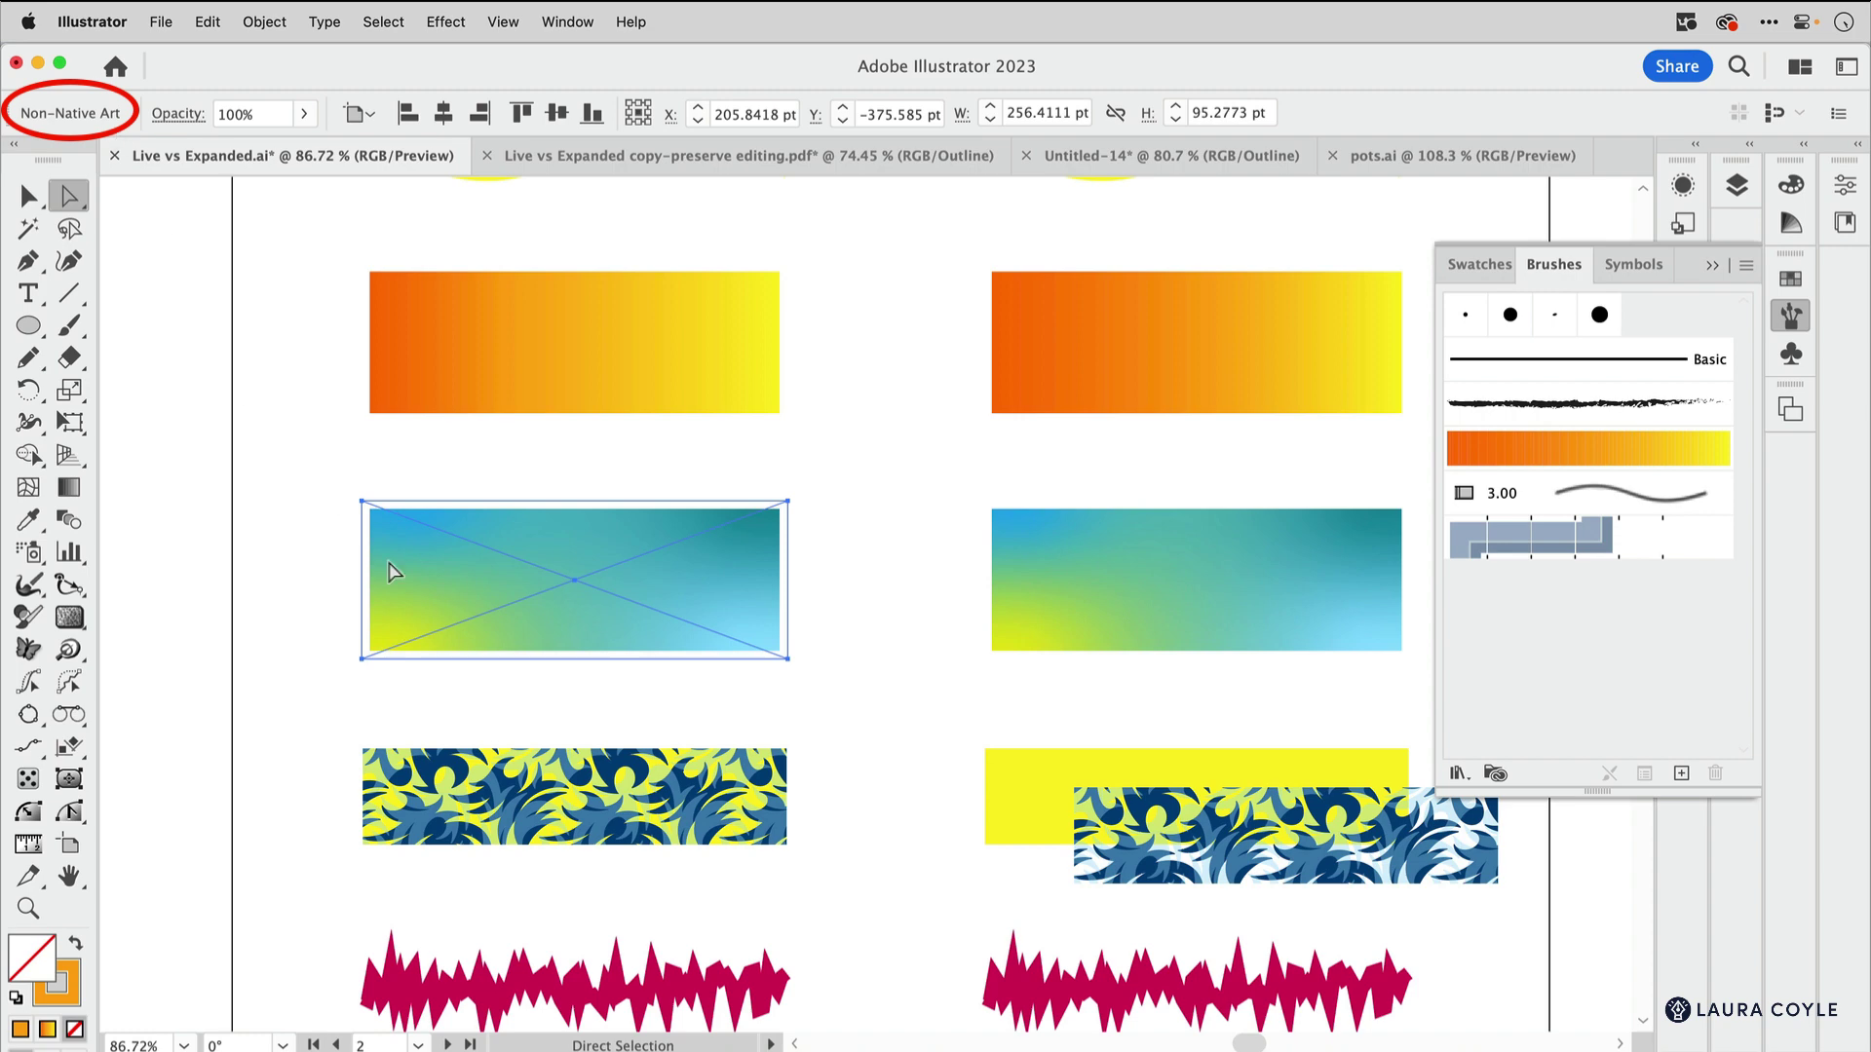
{"action": "left_click", "coordinate": [892, 635]}
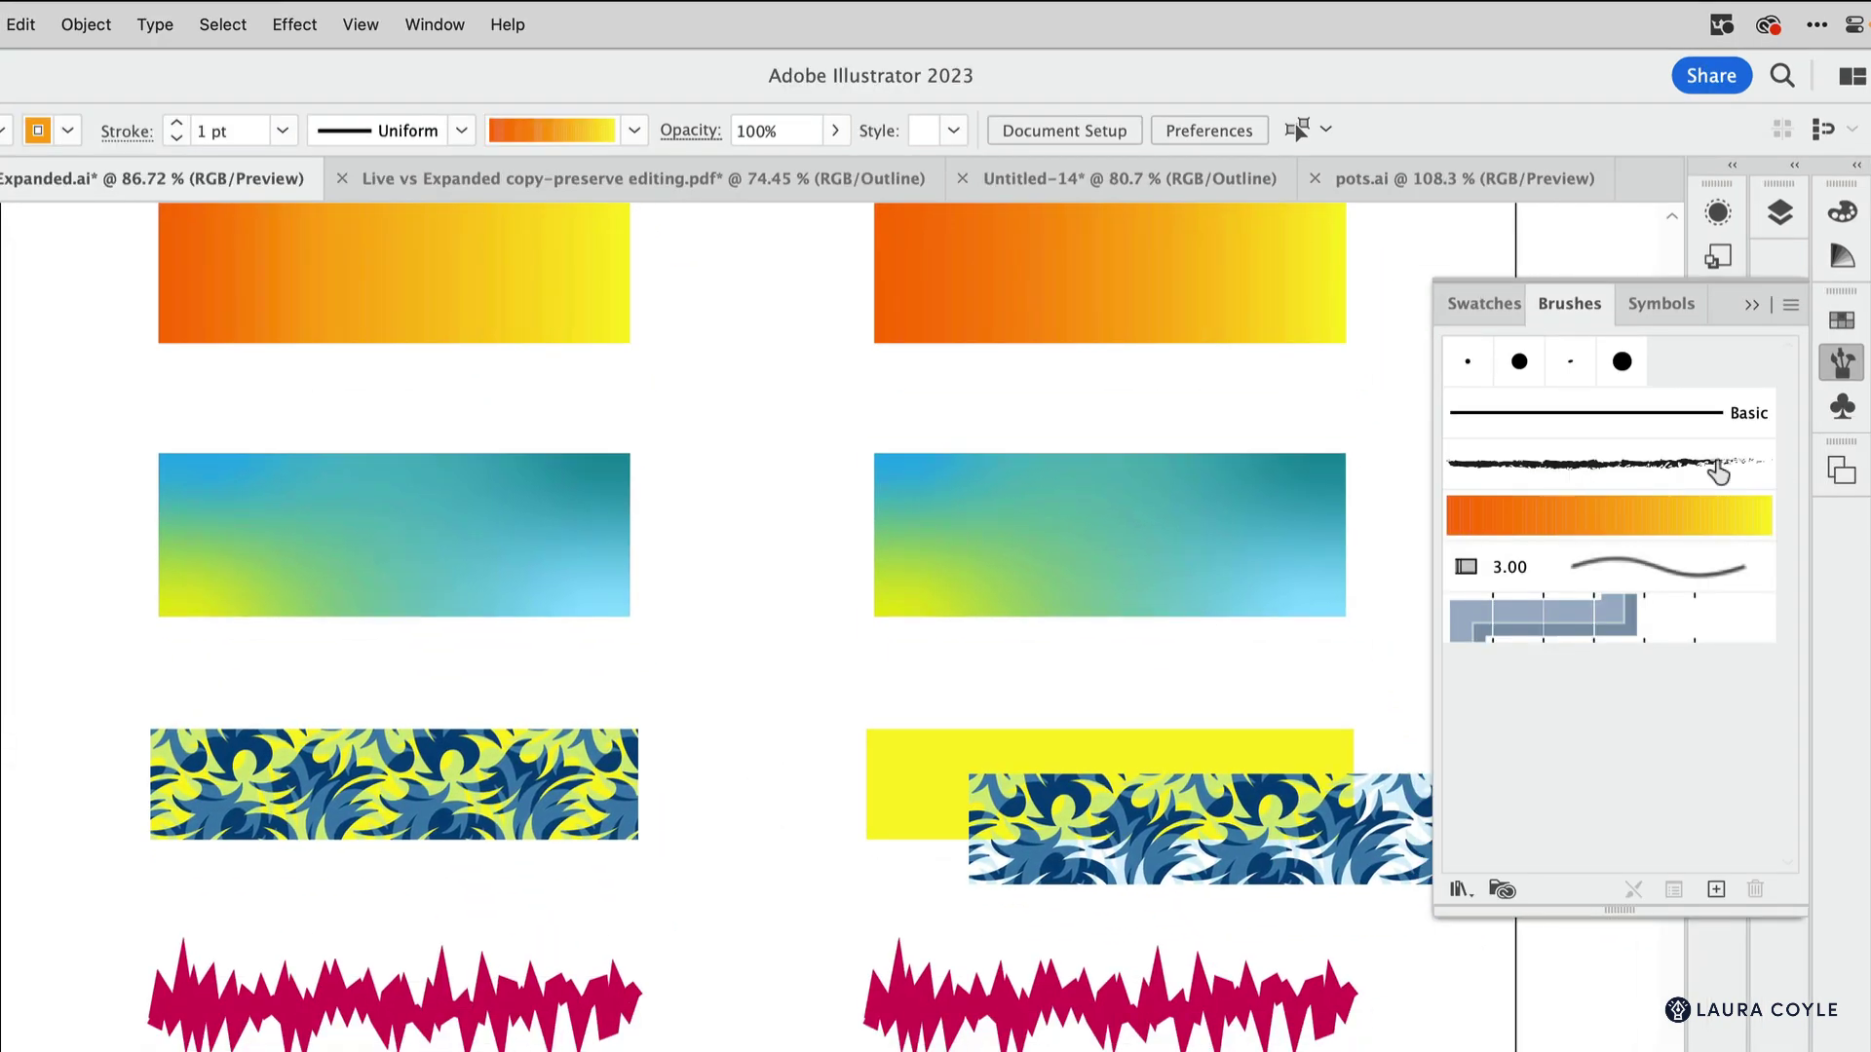
{"action": "left_click", "coordinate": [1712, 264]}
Inspect the appearance attributes of the live yellow-and-blue pattern rectangle.
{"action": "left_click", "coordinate": [634, 826]}
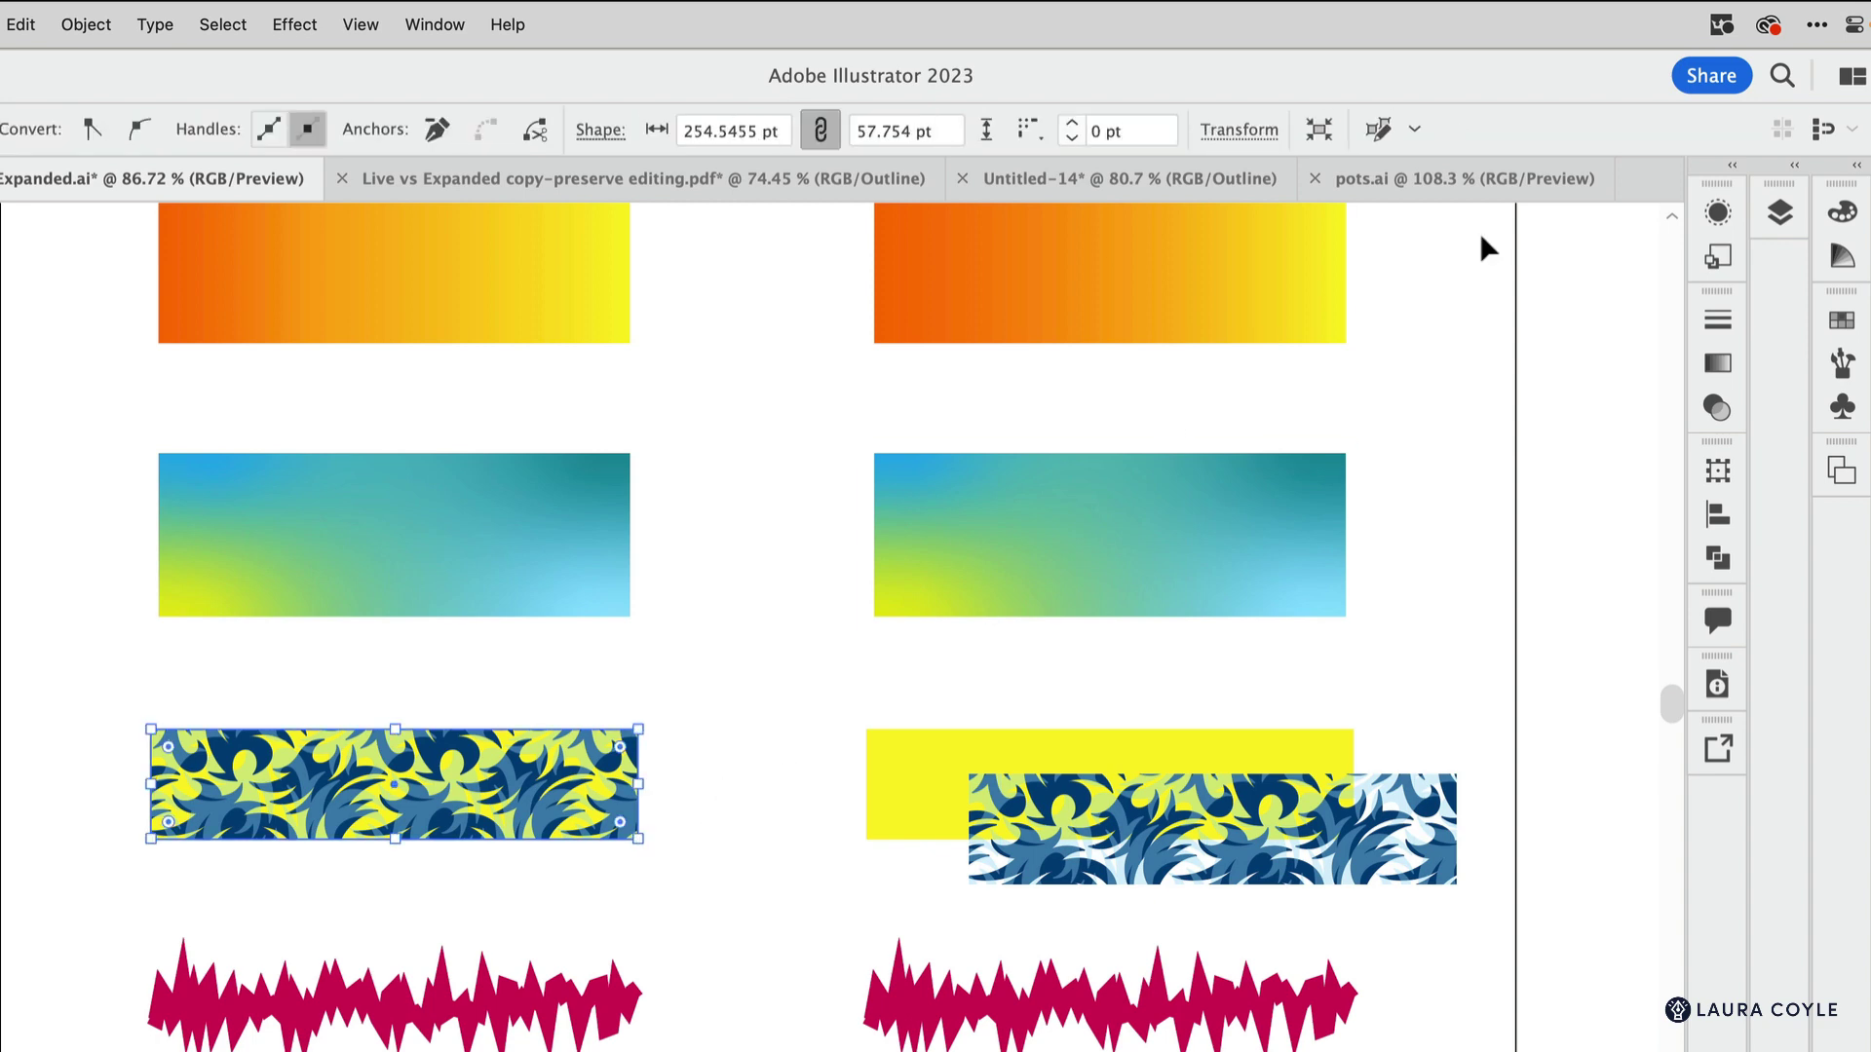
{"action": "left_click", "coordinate": [1718, 213]}
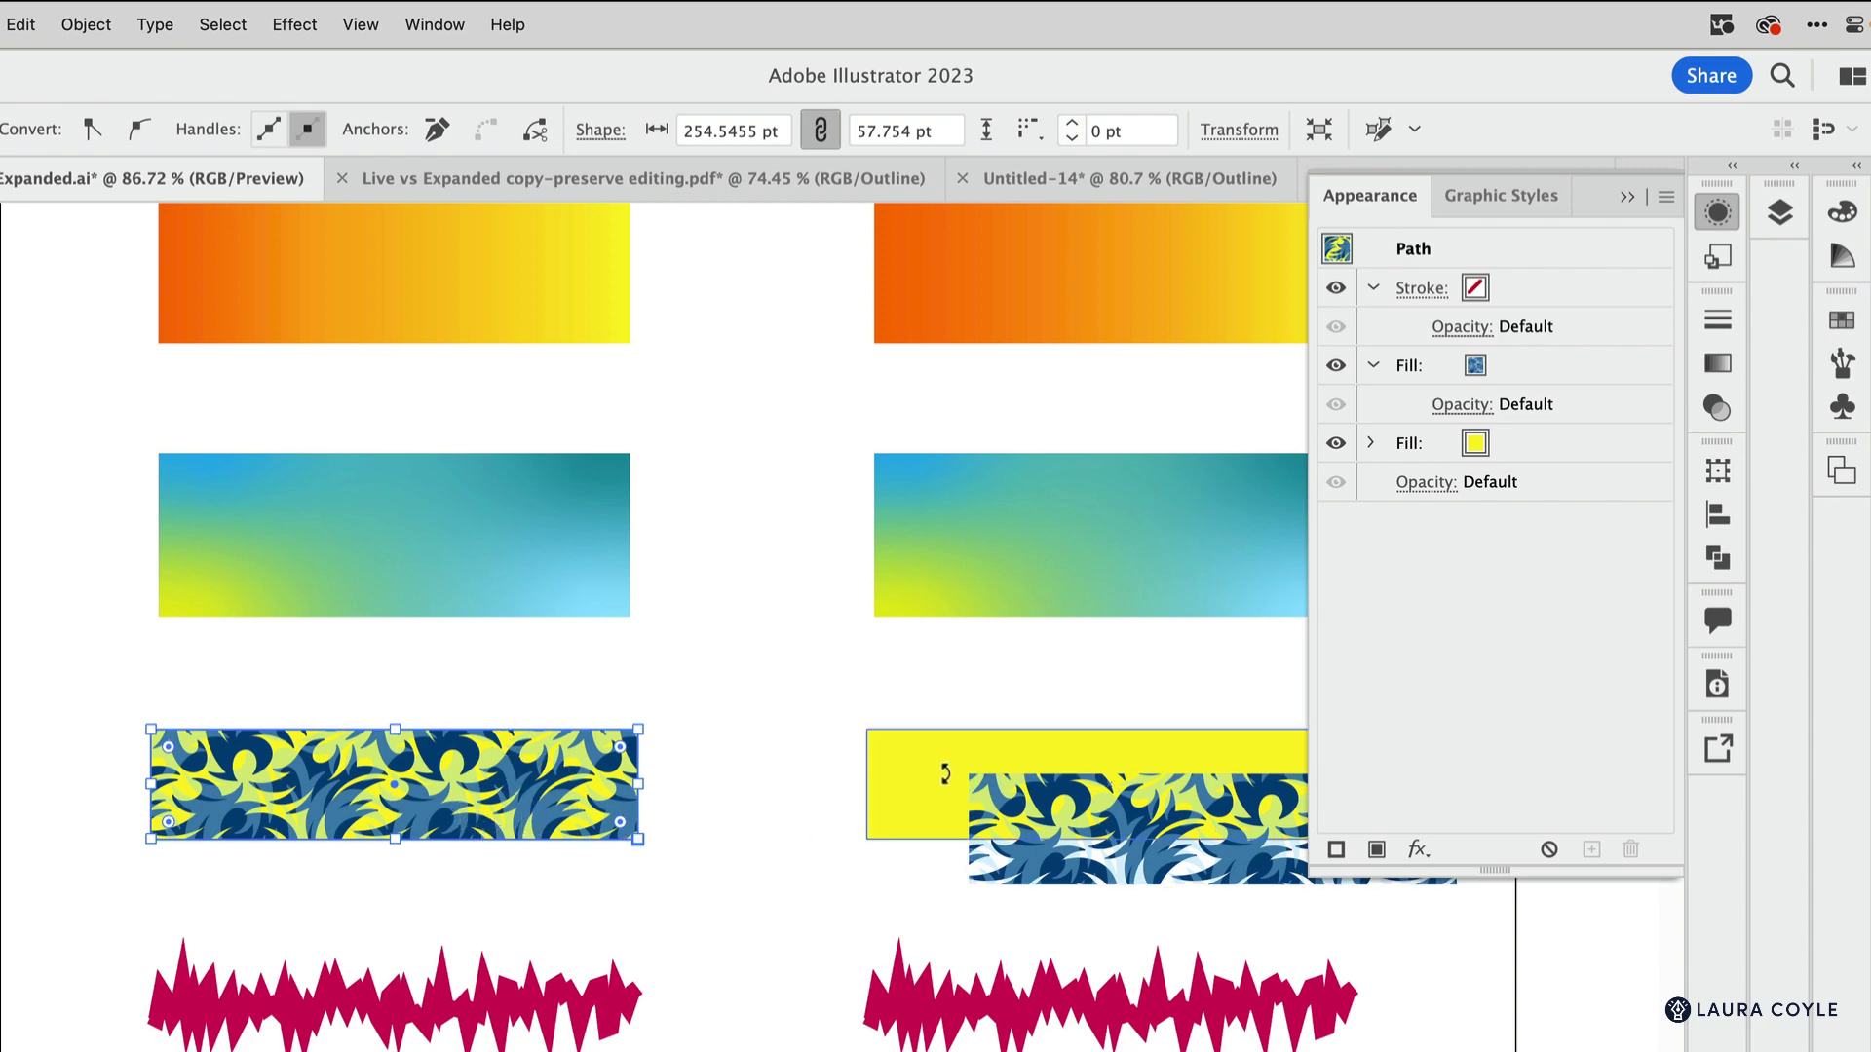
{"action": "left_click", "coordinate": [1625, 196]}
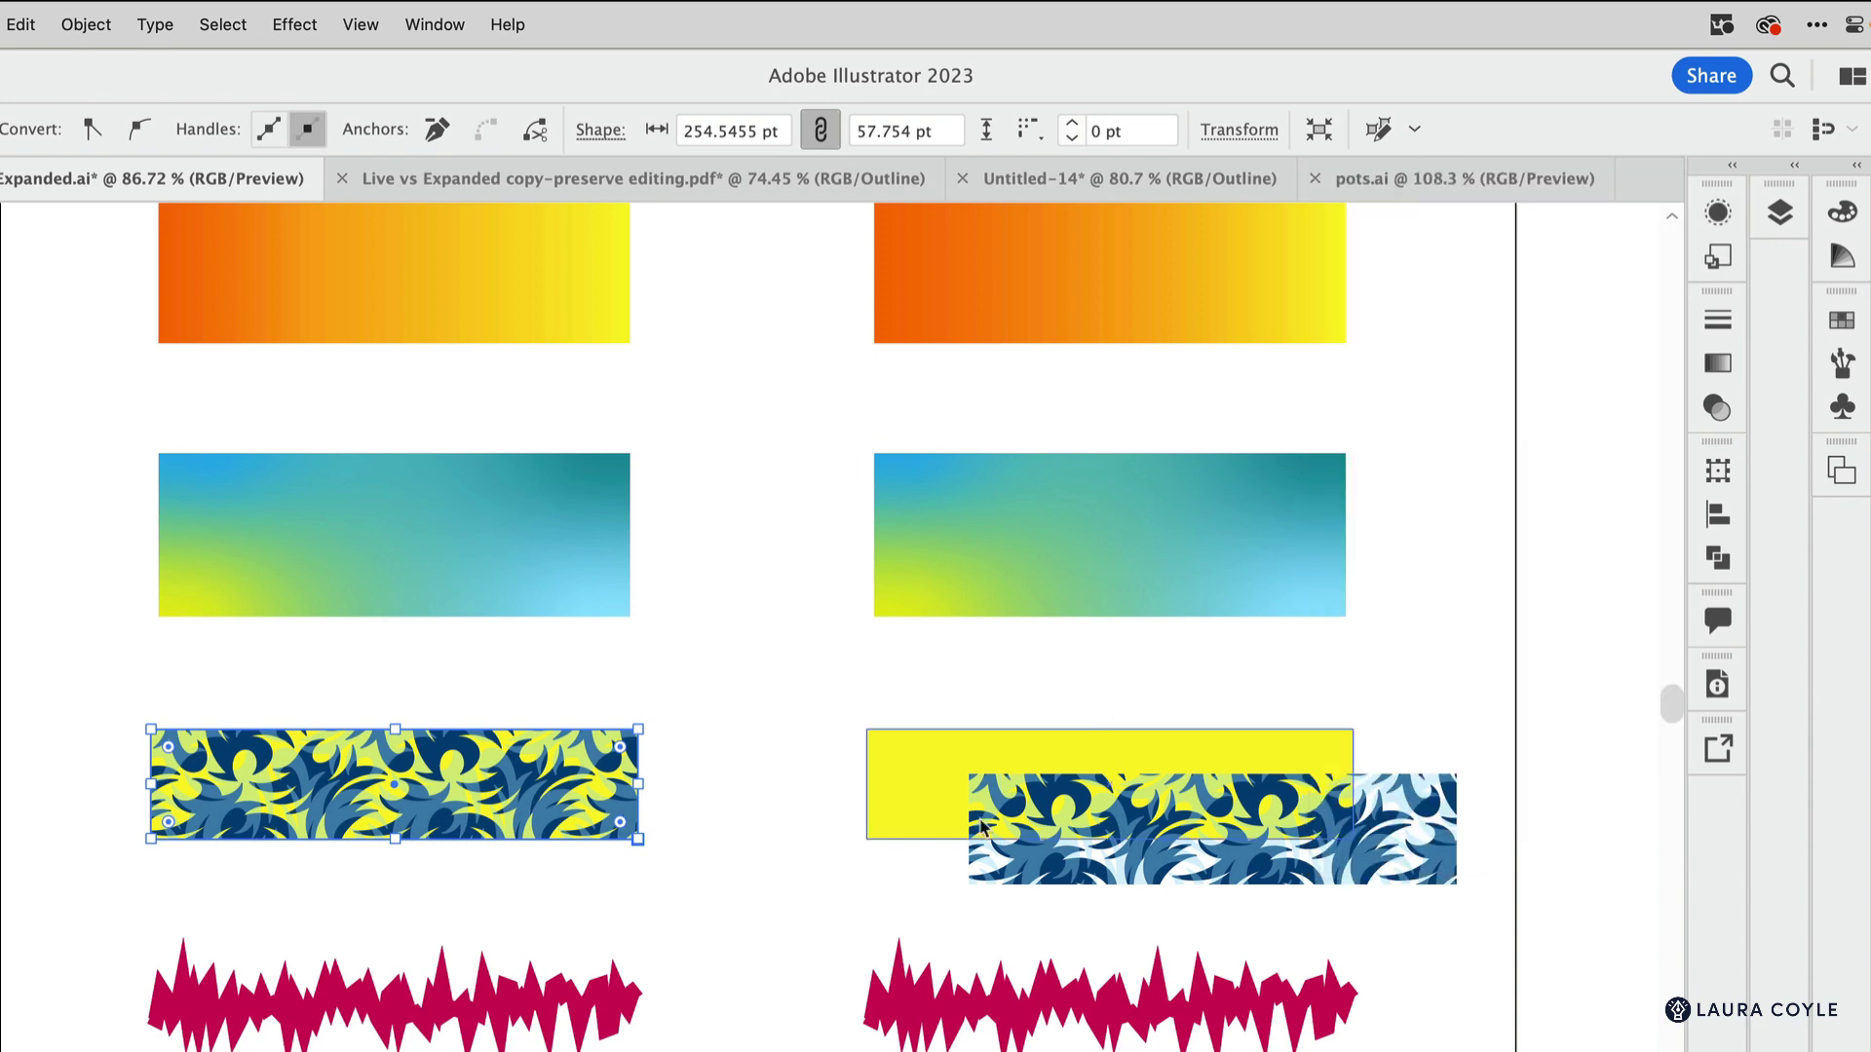
Expand the appearance of the live yellow-and-blue pattern rectangle and offset the pattern down and right from its yellow base.
{"action": "left_click", "coordinate": [750, 814]}
{"action": "left_click", "coordinate": [555, 815]}
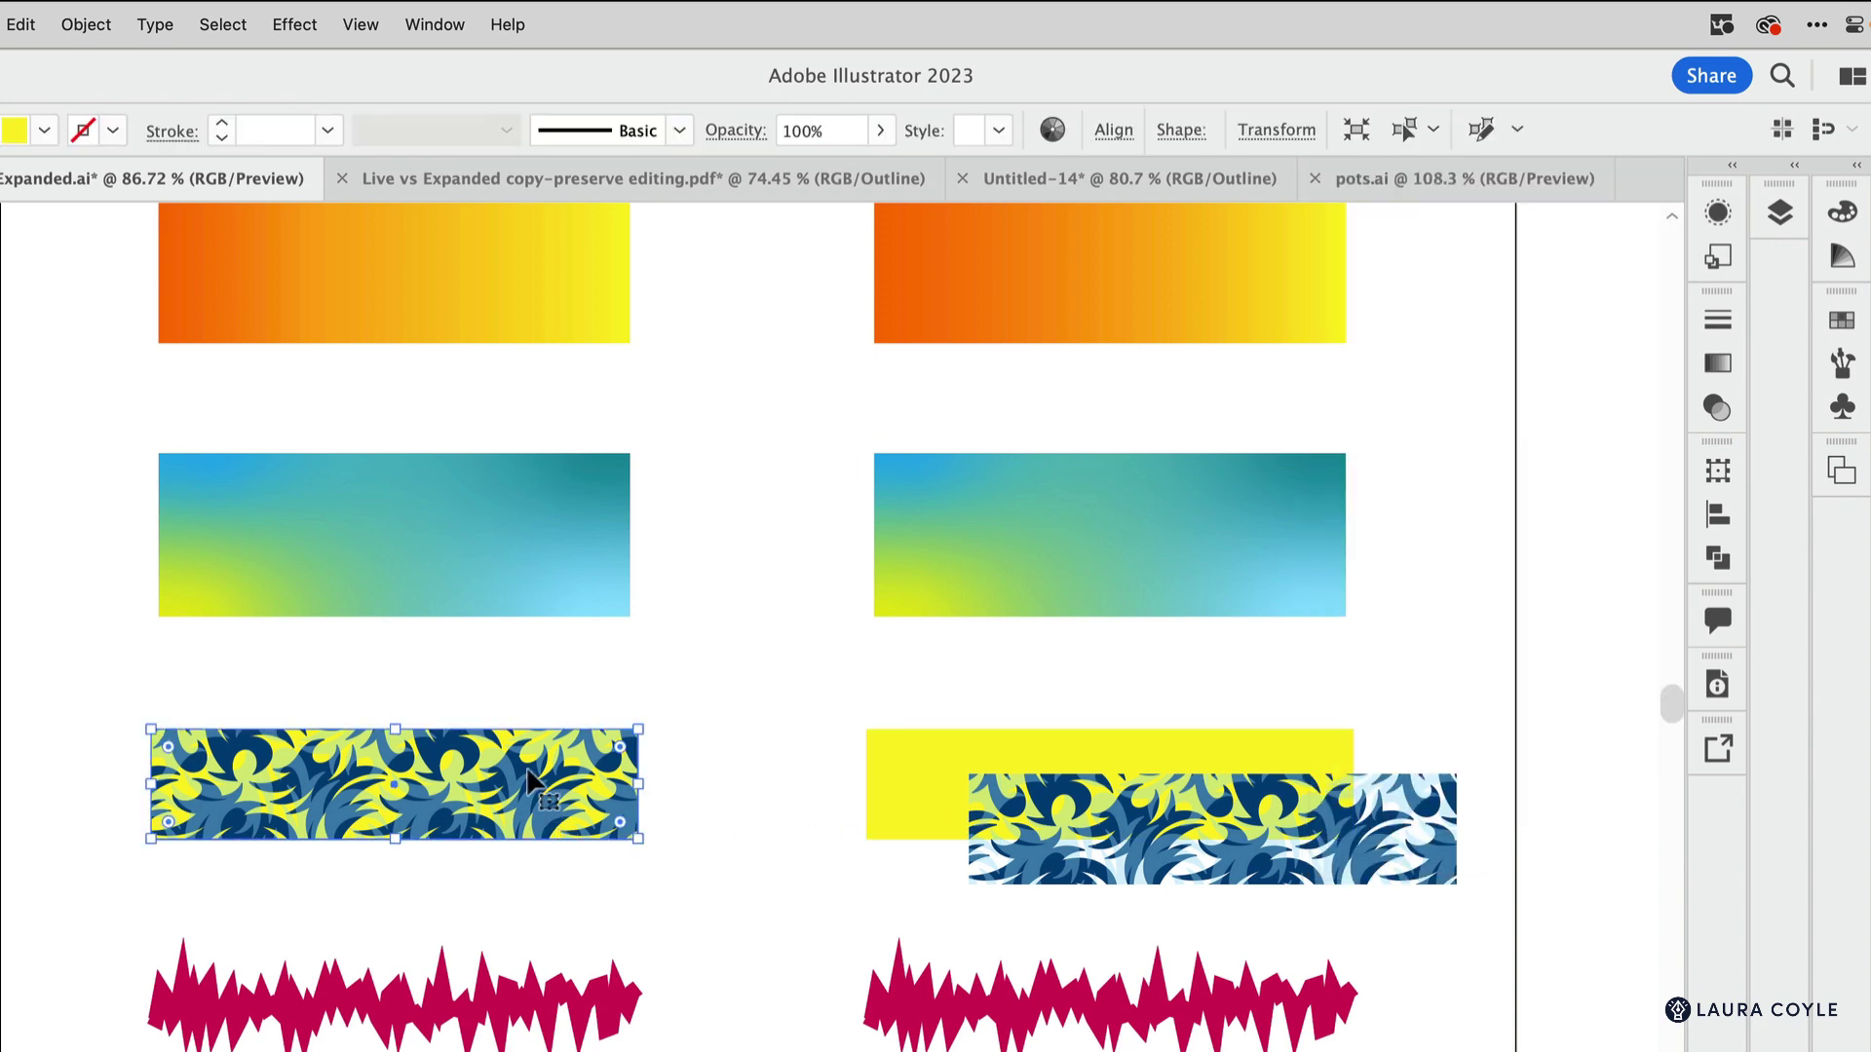
{"action": "left_click", "coordinate": [83, 24]}
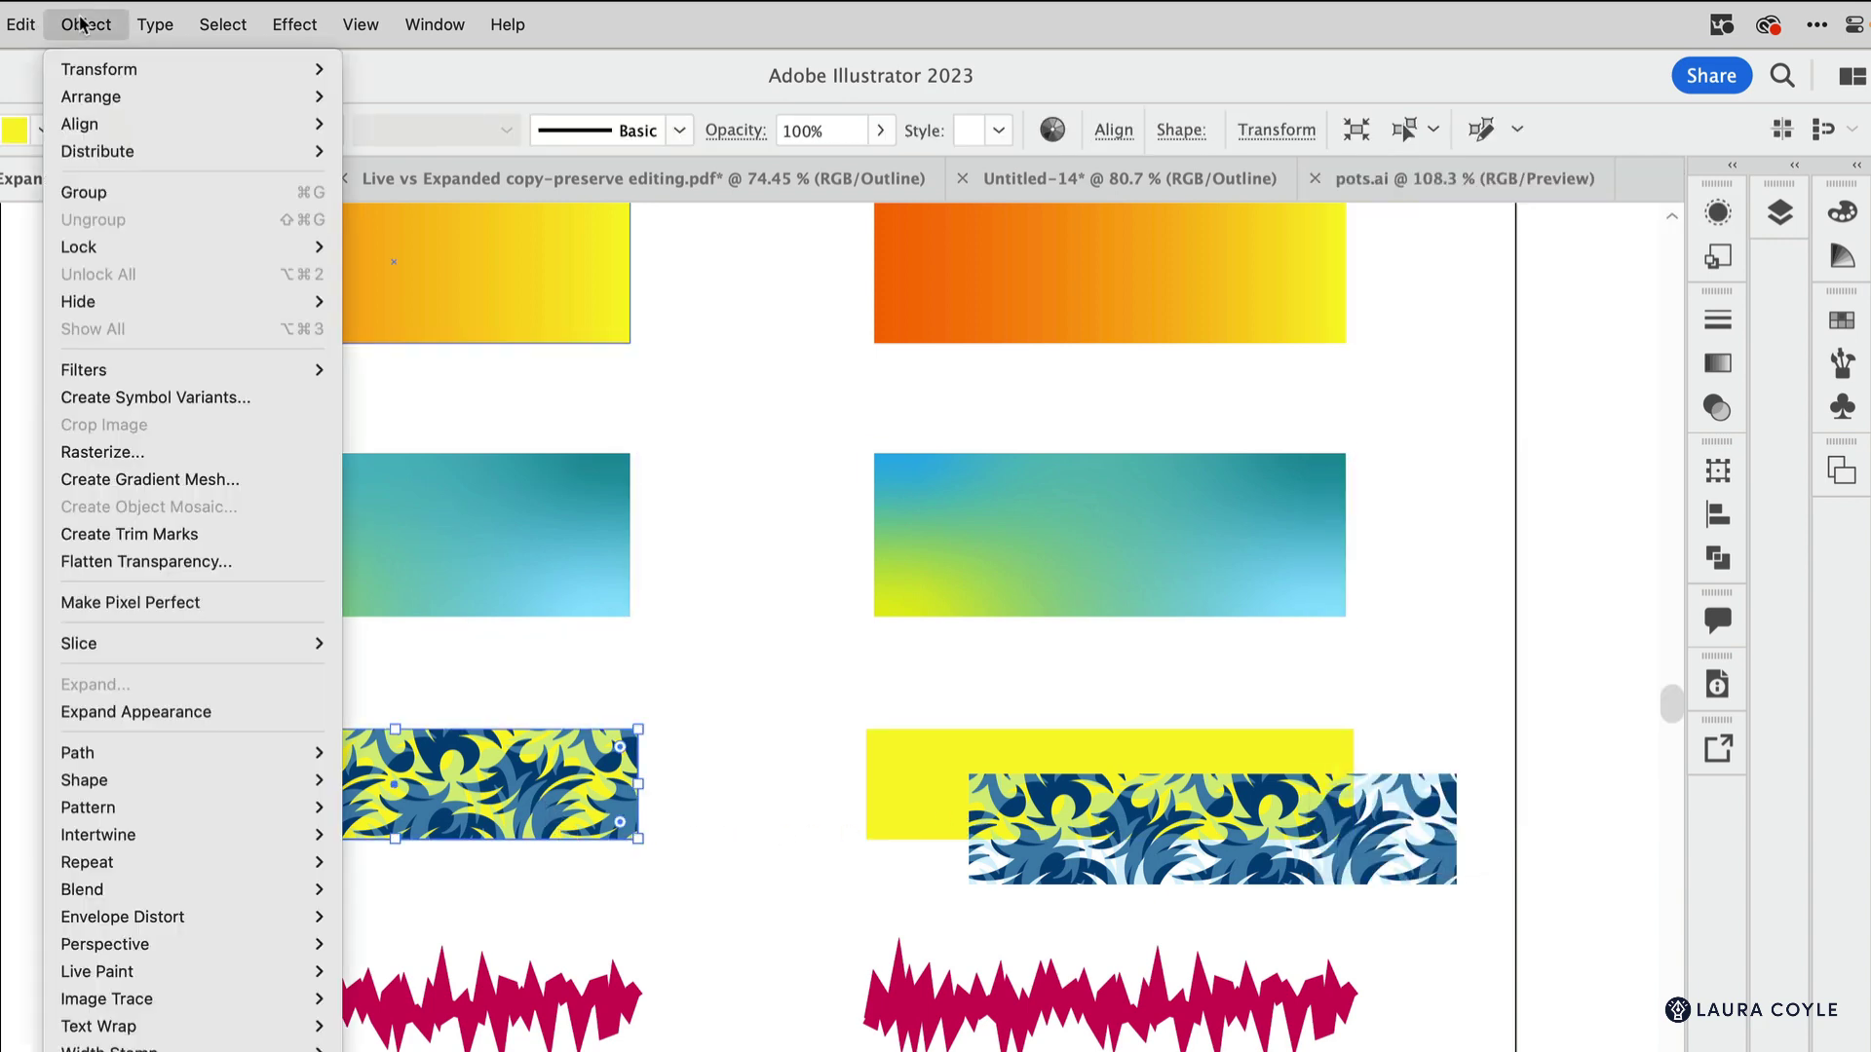
{"action": "left_click", "coordinate": [197, 722]}
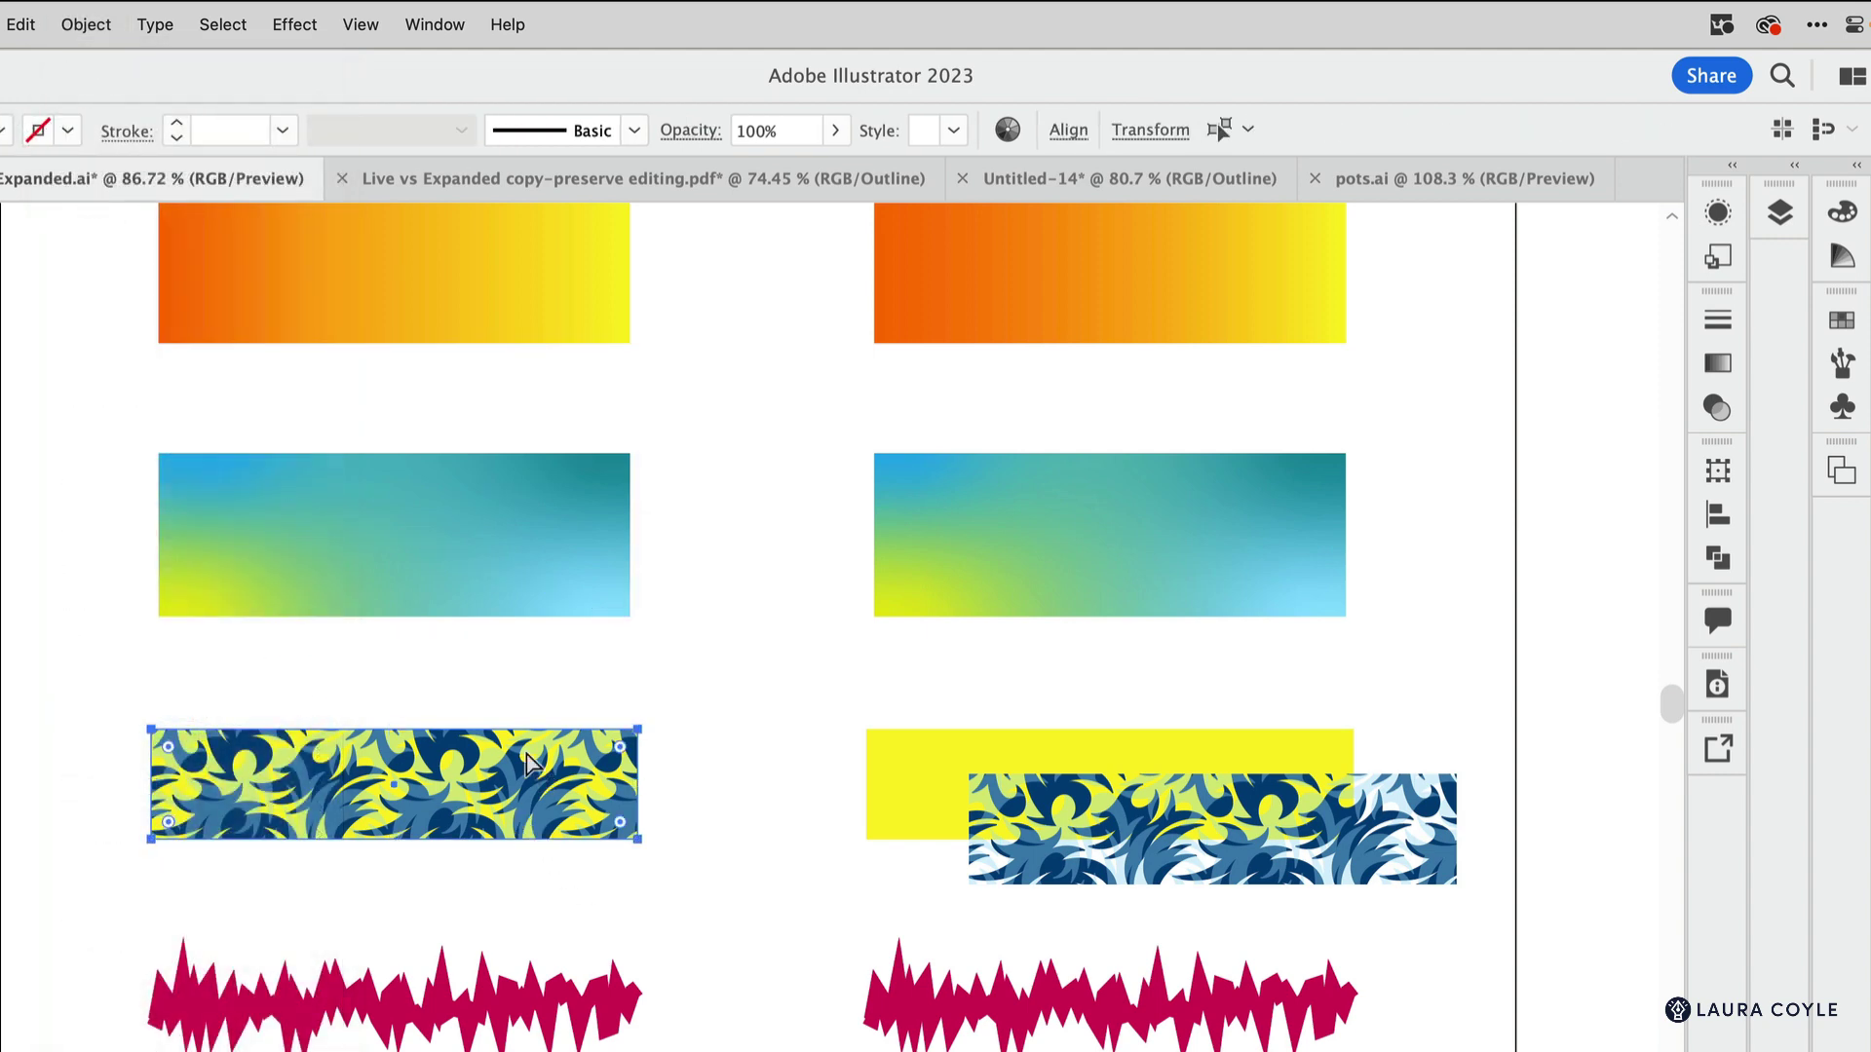
{"action": "left_click_drag", "start_coordinate": [614, 794], "coordinate": [741, 886]}
{"action": "left_click", "coordinate": [740, 878]}
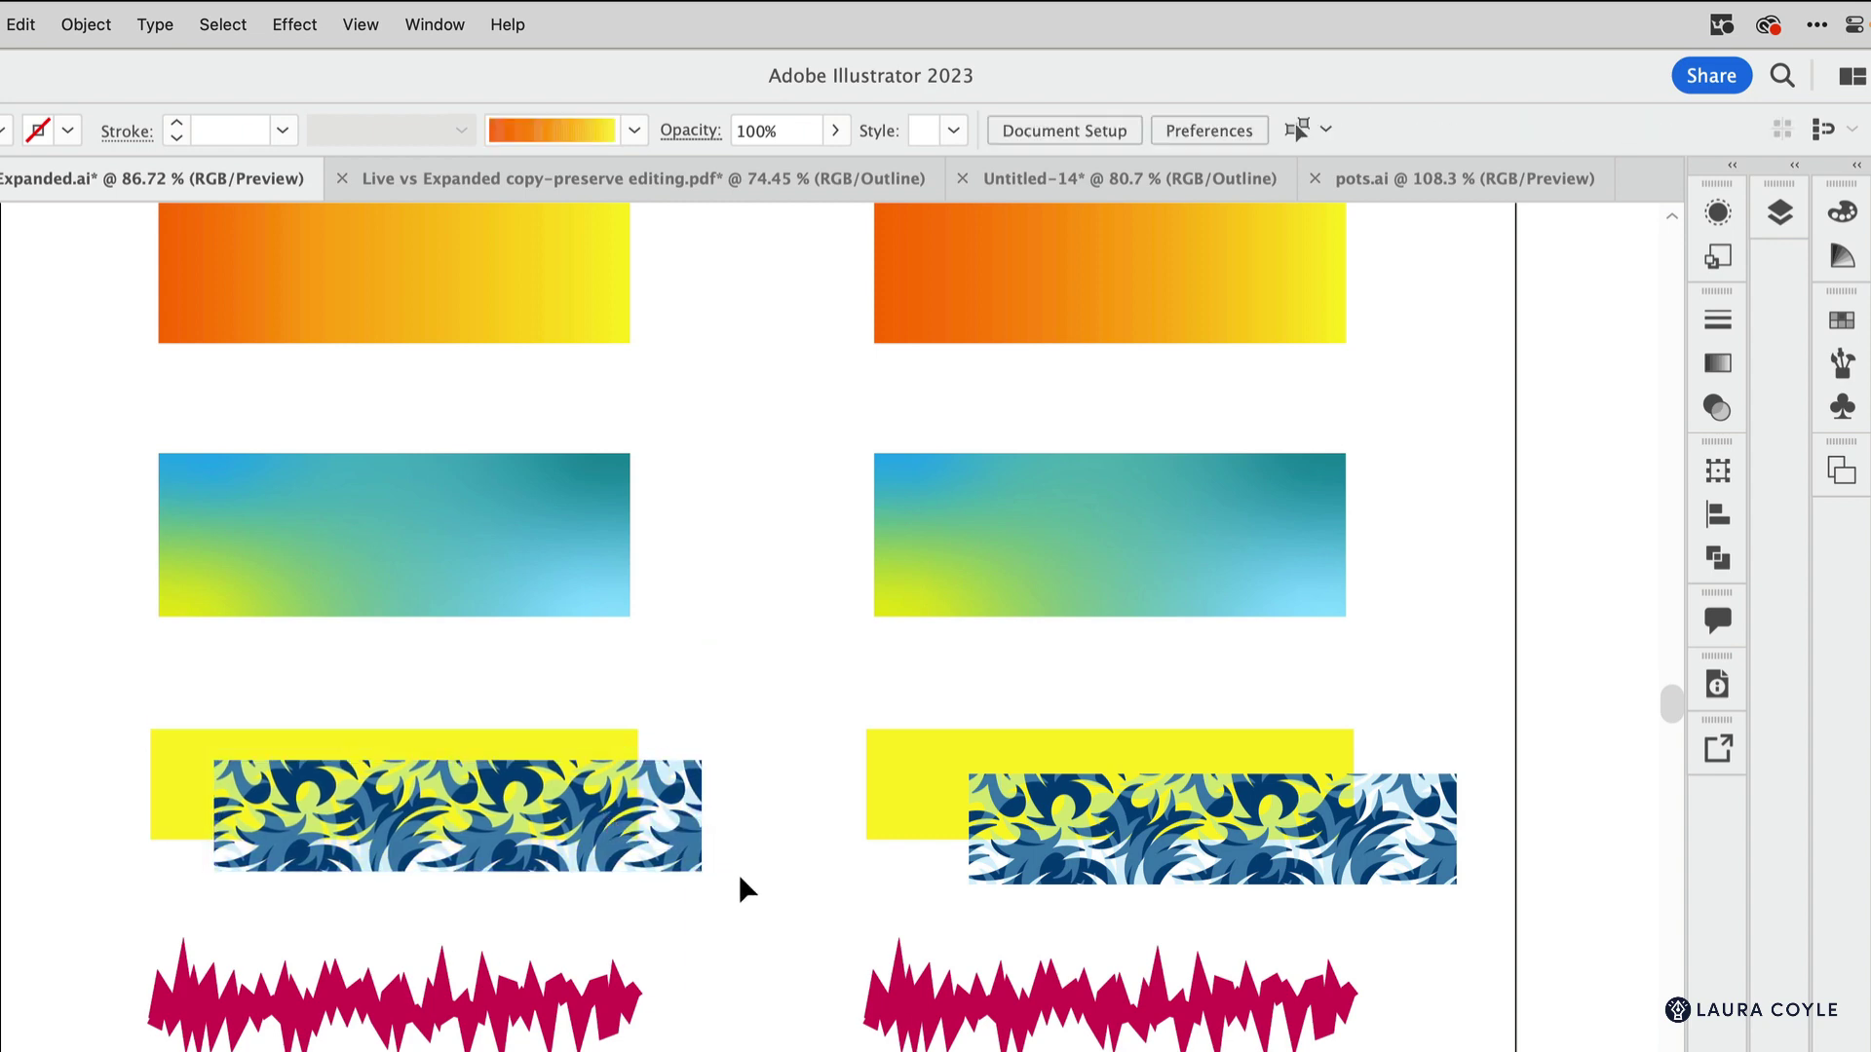
Edit the Roughen effect on the live magenta line, setting its size to 4% and its detail to 12 per inch.
{"action": "scroll", "coordinate": [746, 829], "scroll_direction": "down", "scroll_amount": 8}
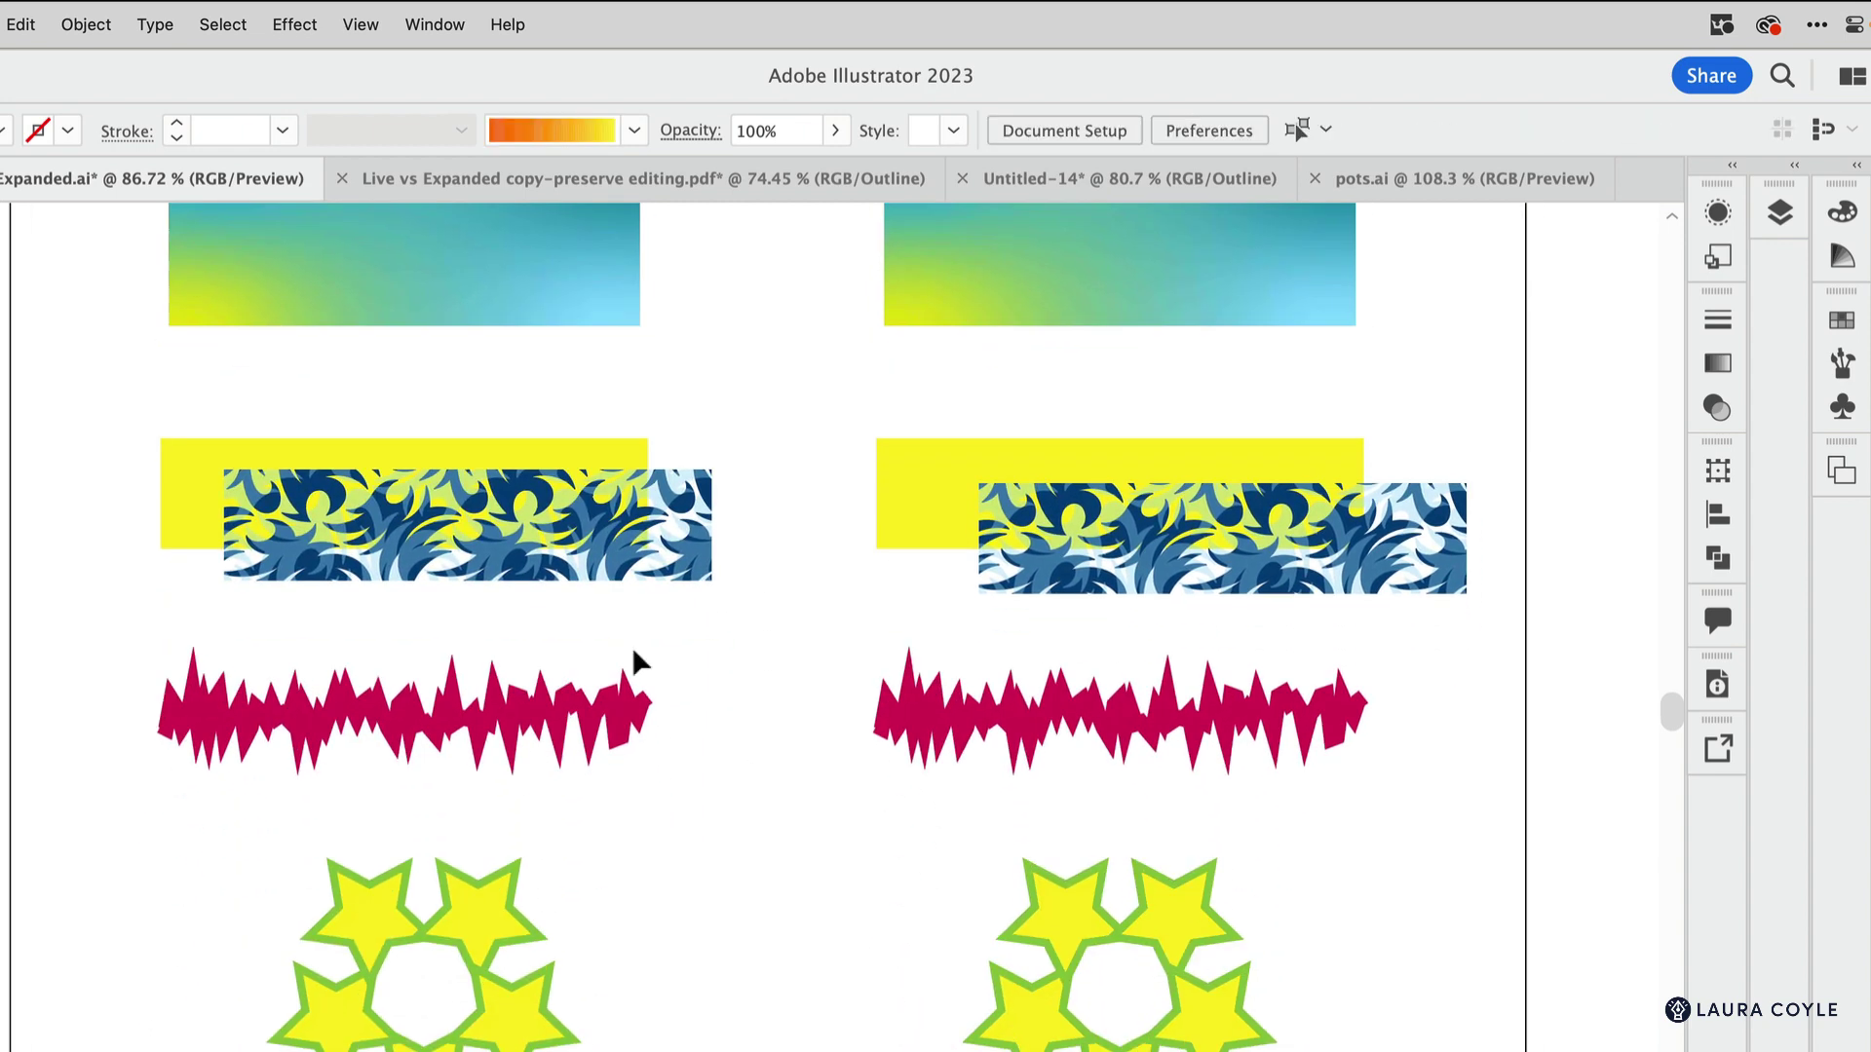
{"action": "left_click", "coordinate": [573, 717]}
{"action": "left_click", "coordinate": [1718, 213]}
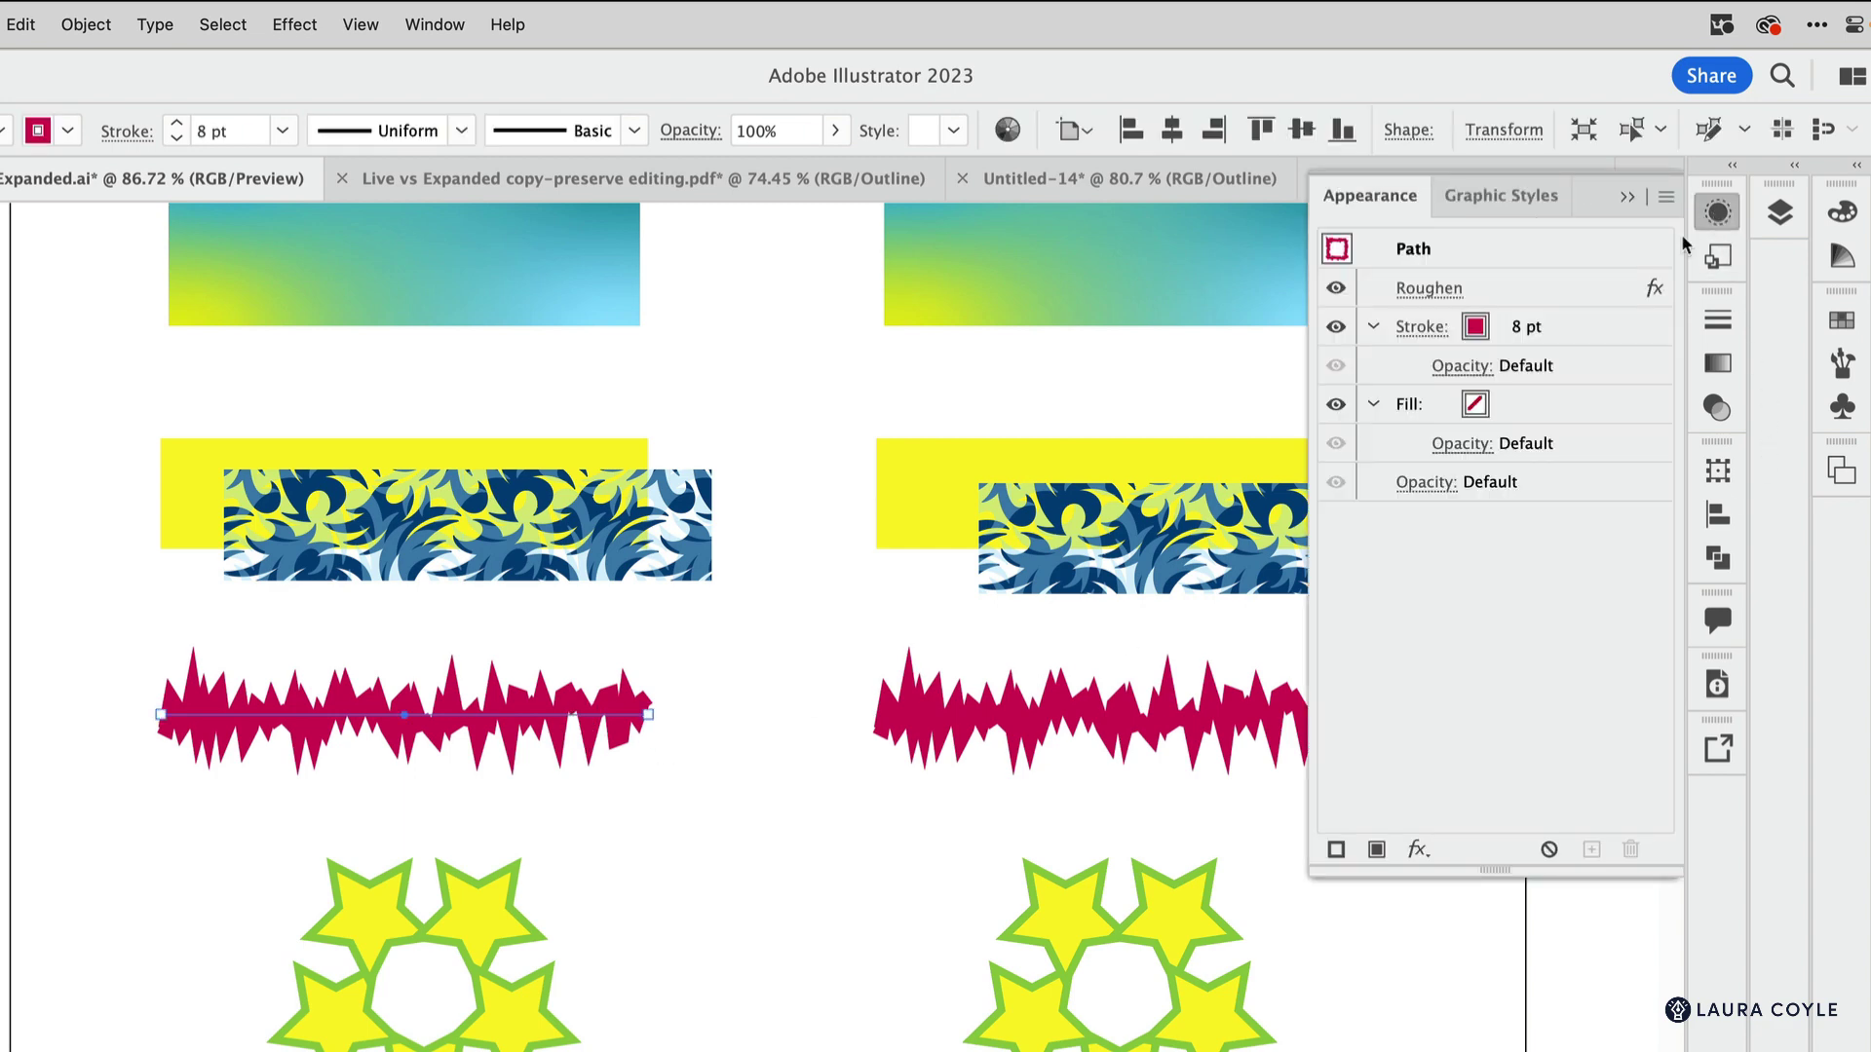
{"action": "left_click", "coordinate": [1442, 290]}
{"action": "left_click_drag", "start_coordinate": [691, 609], "coordinate": [676, 614]}
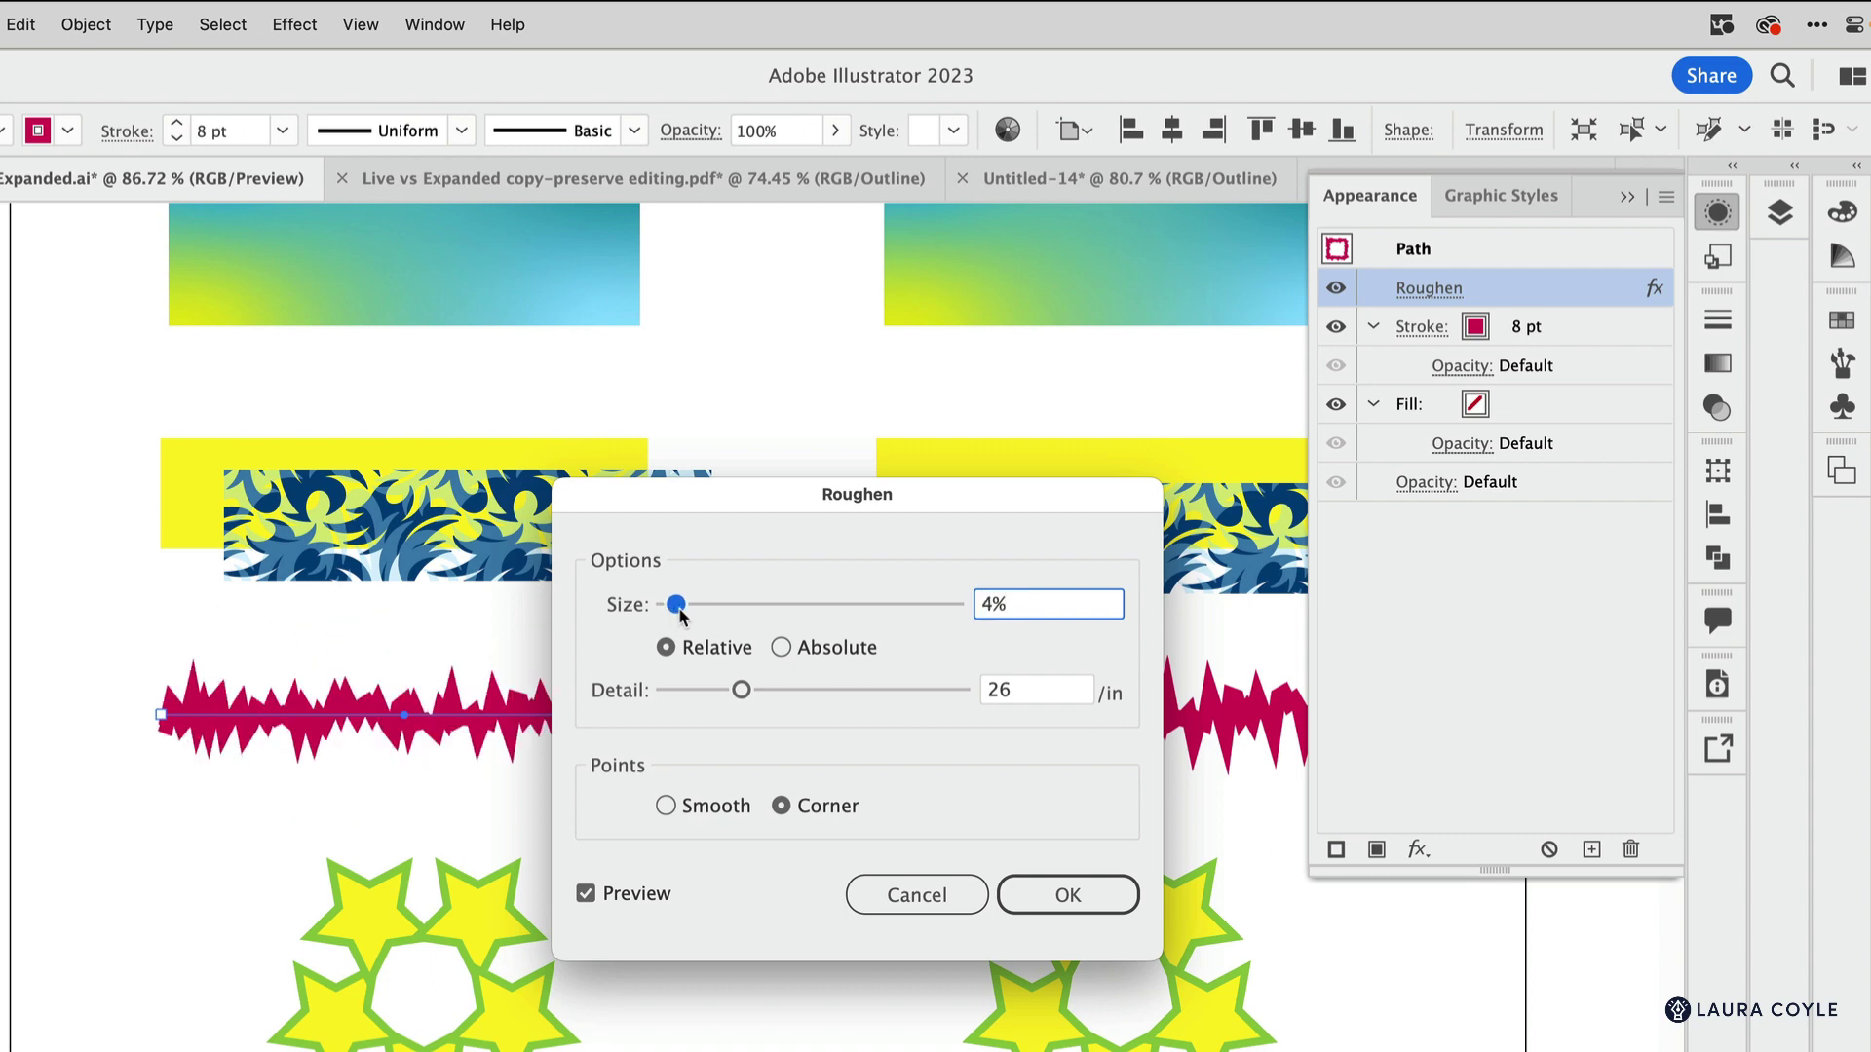
{"action": "left_click_drag", "start_coordinate": [740, 700], "coordinate": [698, 698]}
{"action": "left_click_drag", "start_coordinate": [808, 495], "coordinate": [1051, 513]}
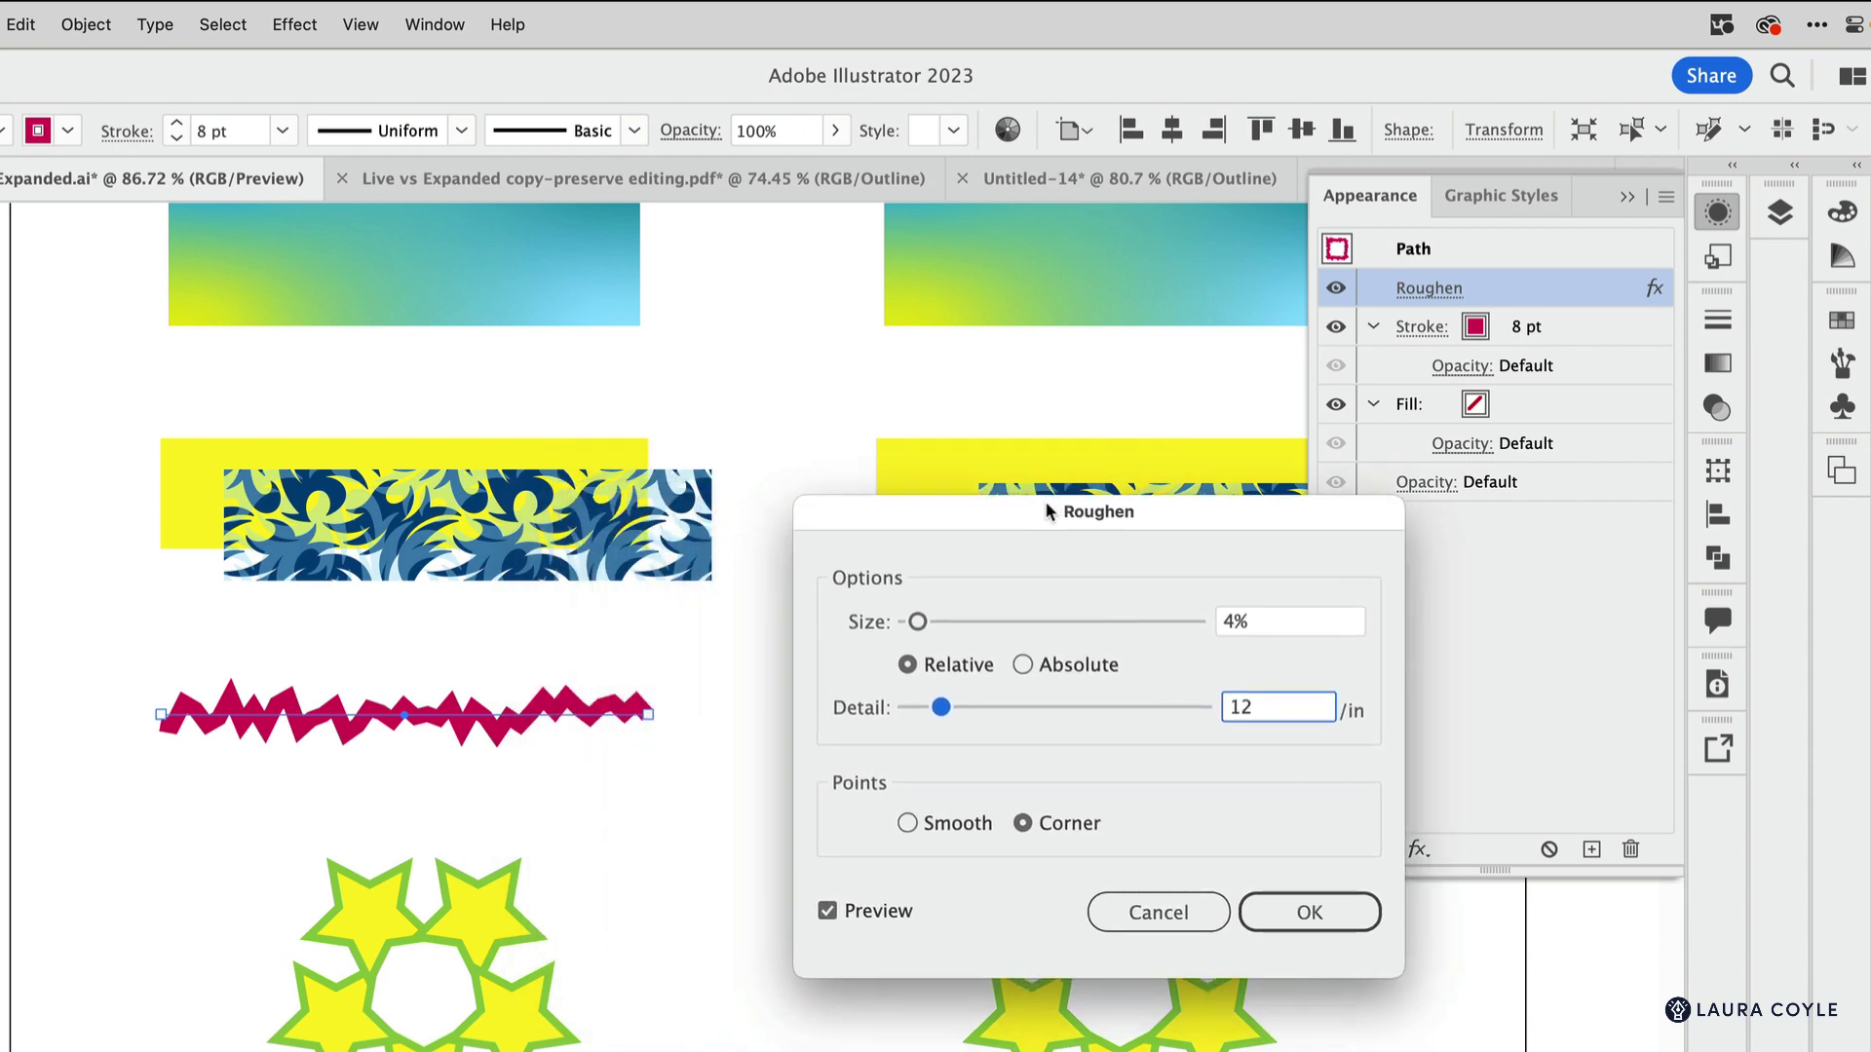
{"action": "left_click", "coordinate": [1308, 913]}
{"action": "left_click", "coordinate": [806, 786]}
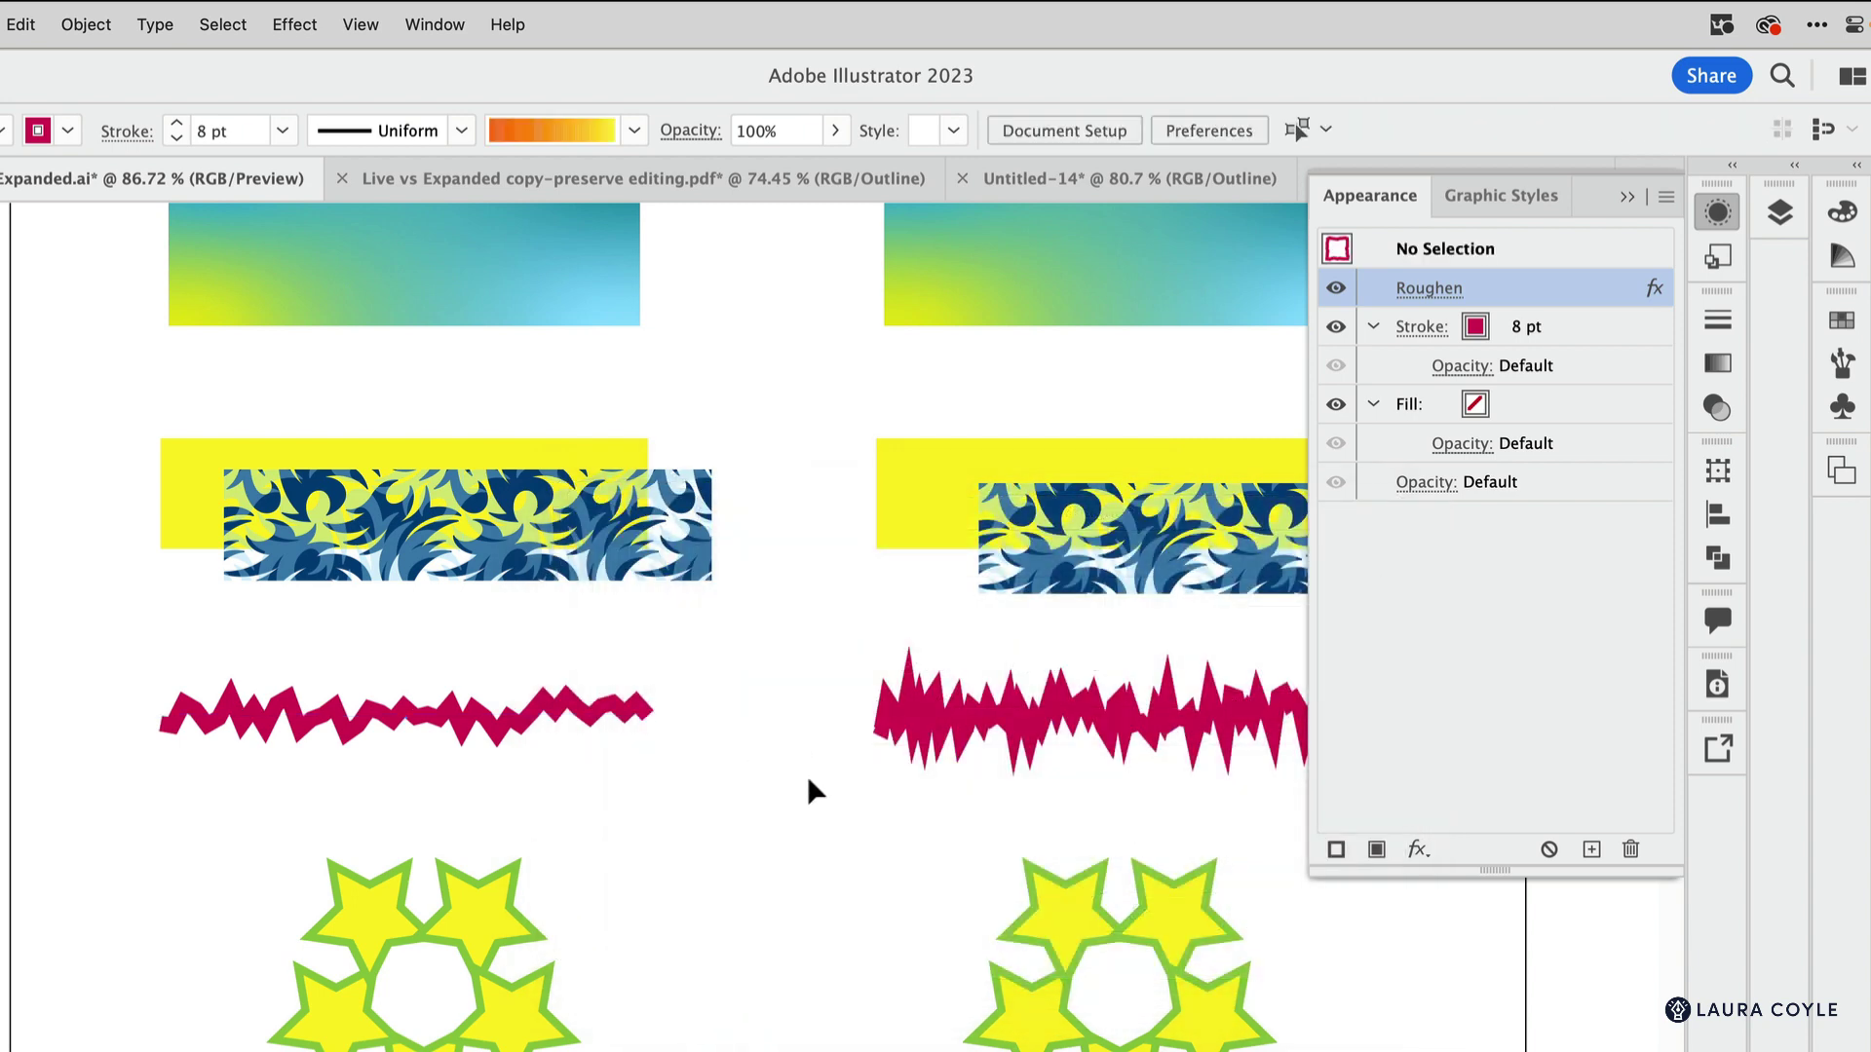
Inspect the expanded magenta zigzag's appearance attributes, anchor points and outline view.
{"action": "left_click", "coordinate": [970, 723]}
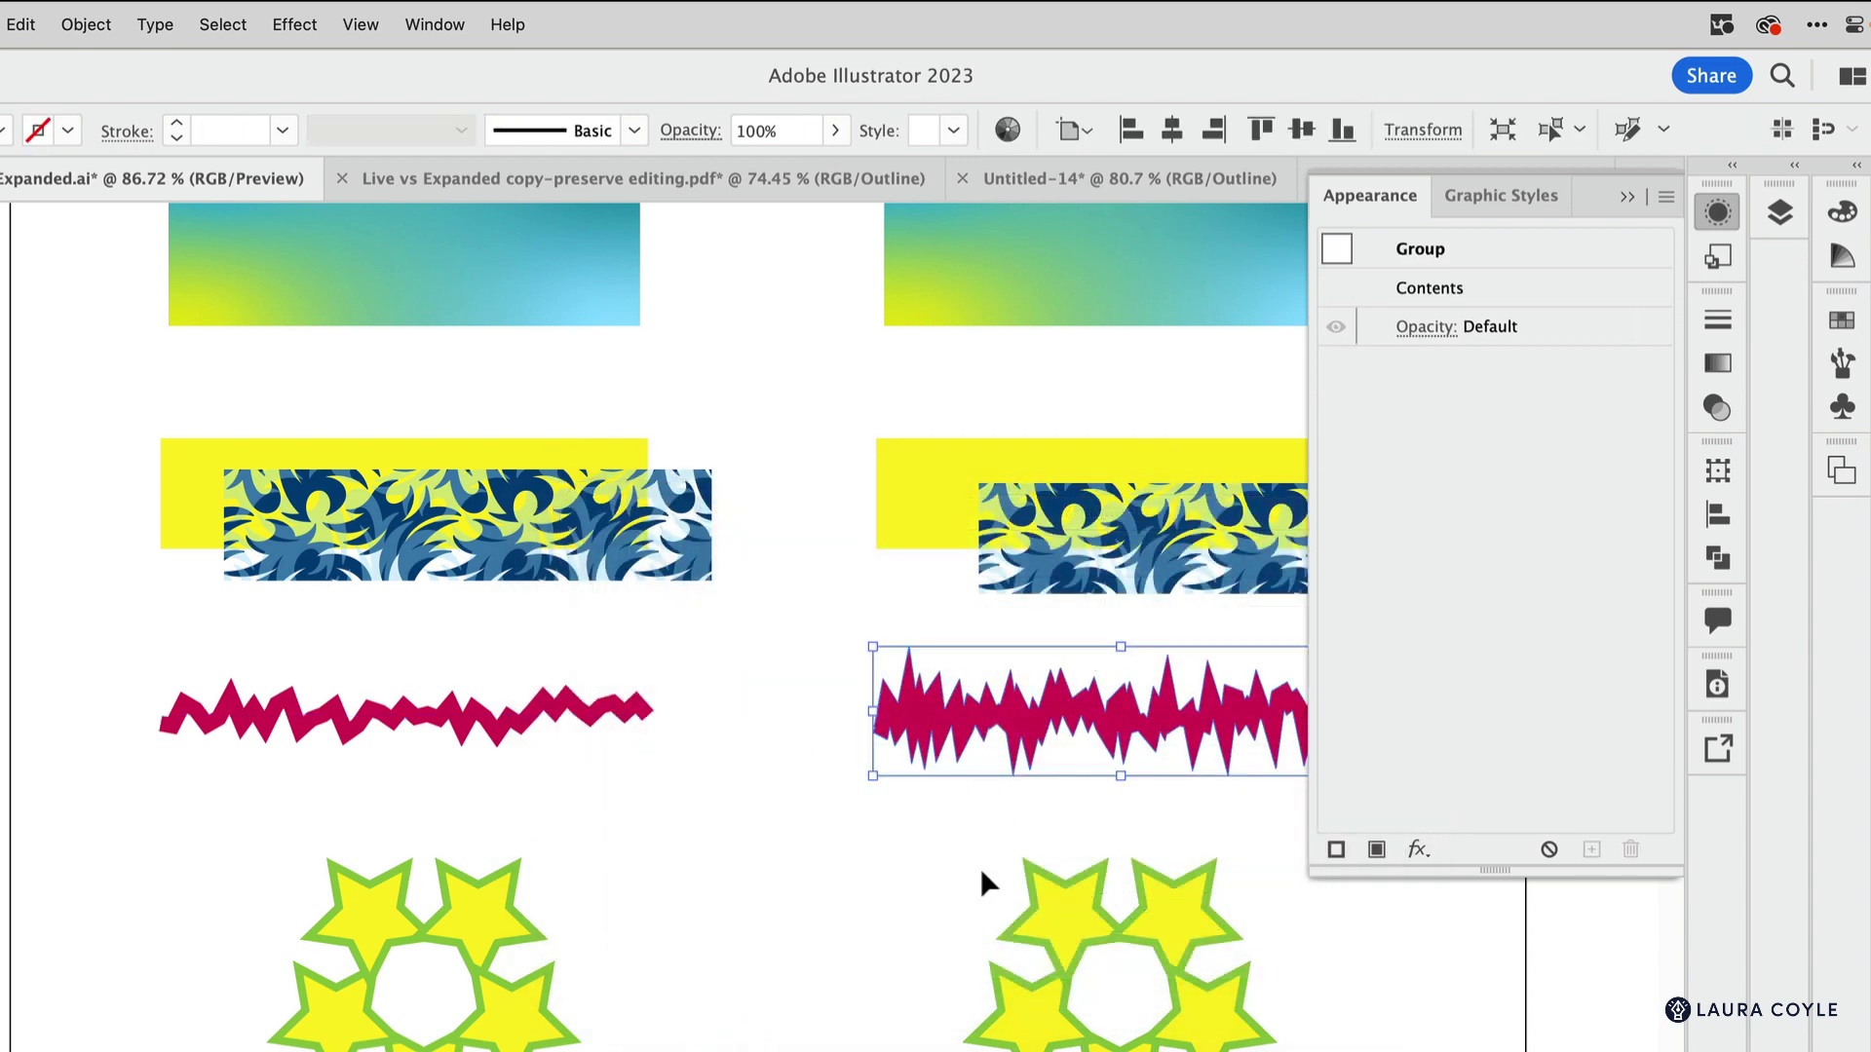
{"action": "left_click_drag", "start_coordinate": [926, 721], "coordinate": [906, 731]}
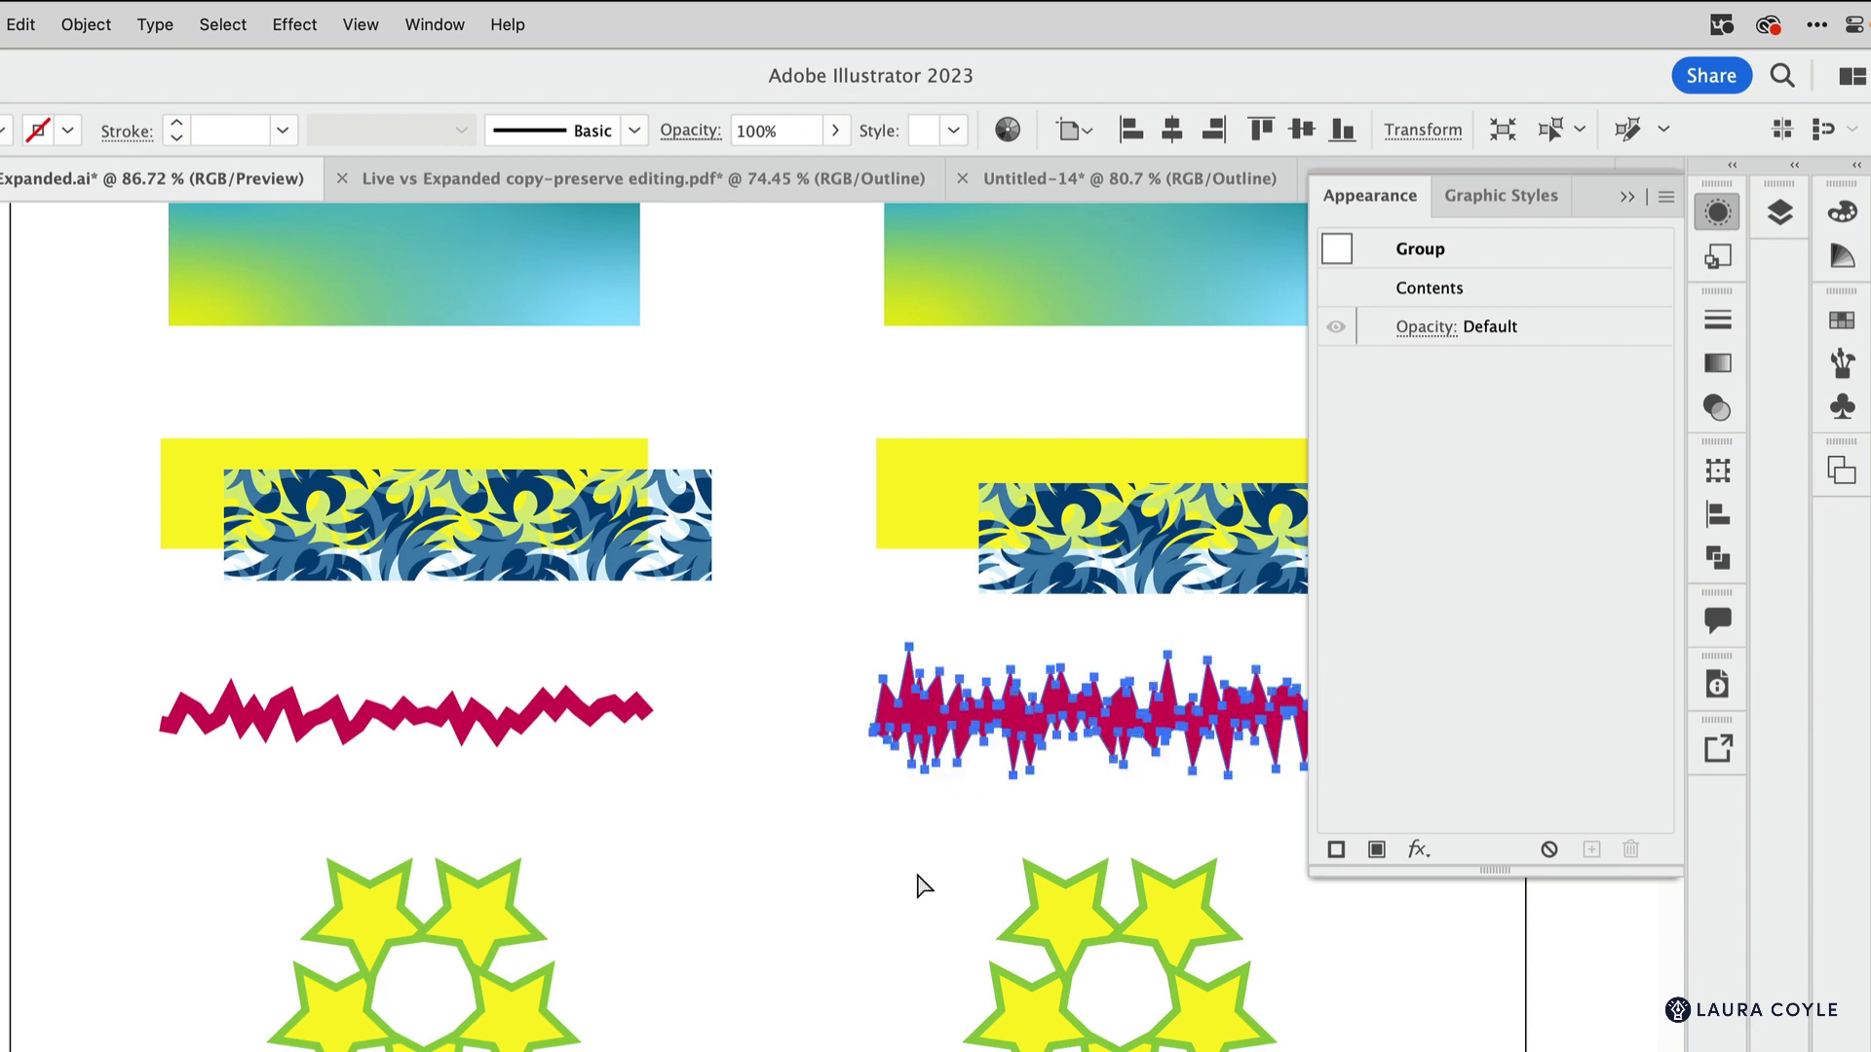
{"action": "left_click", "coordinate": [1627, 197]}
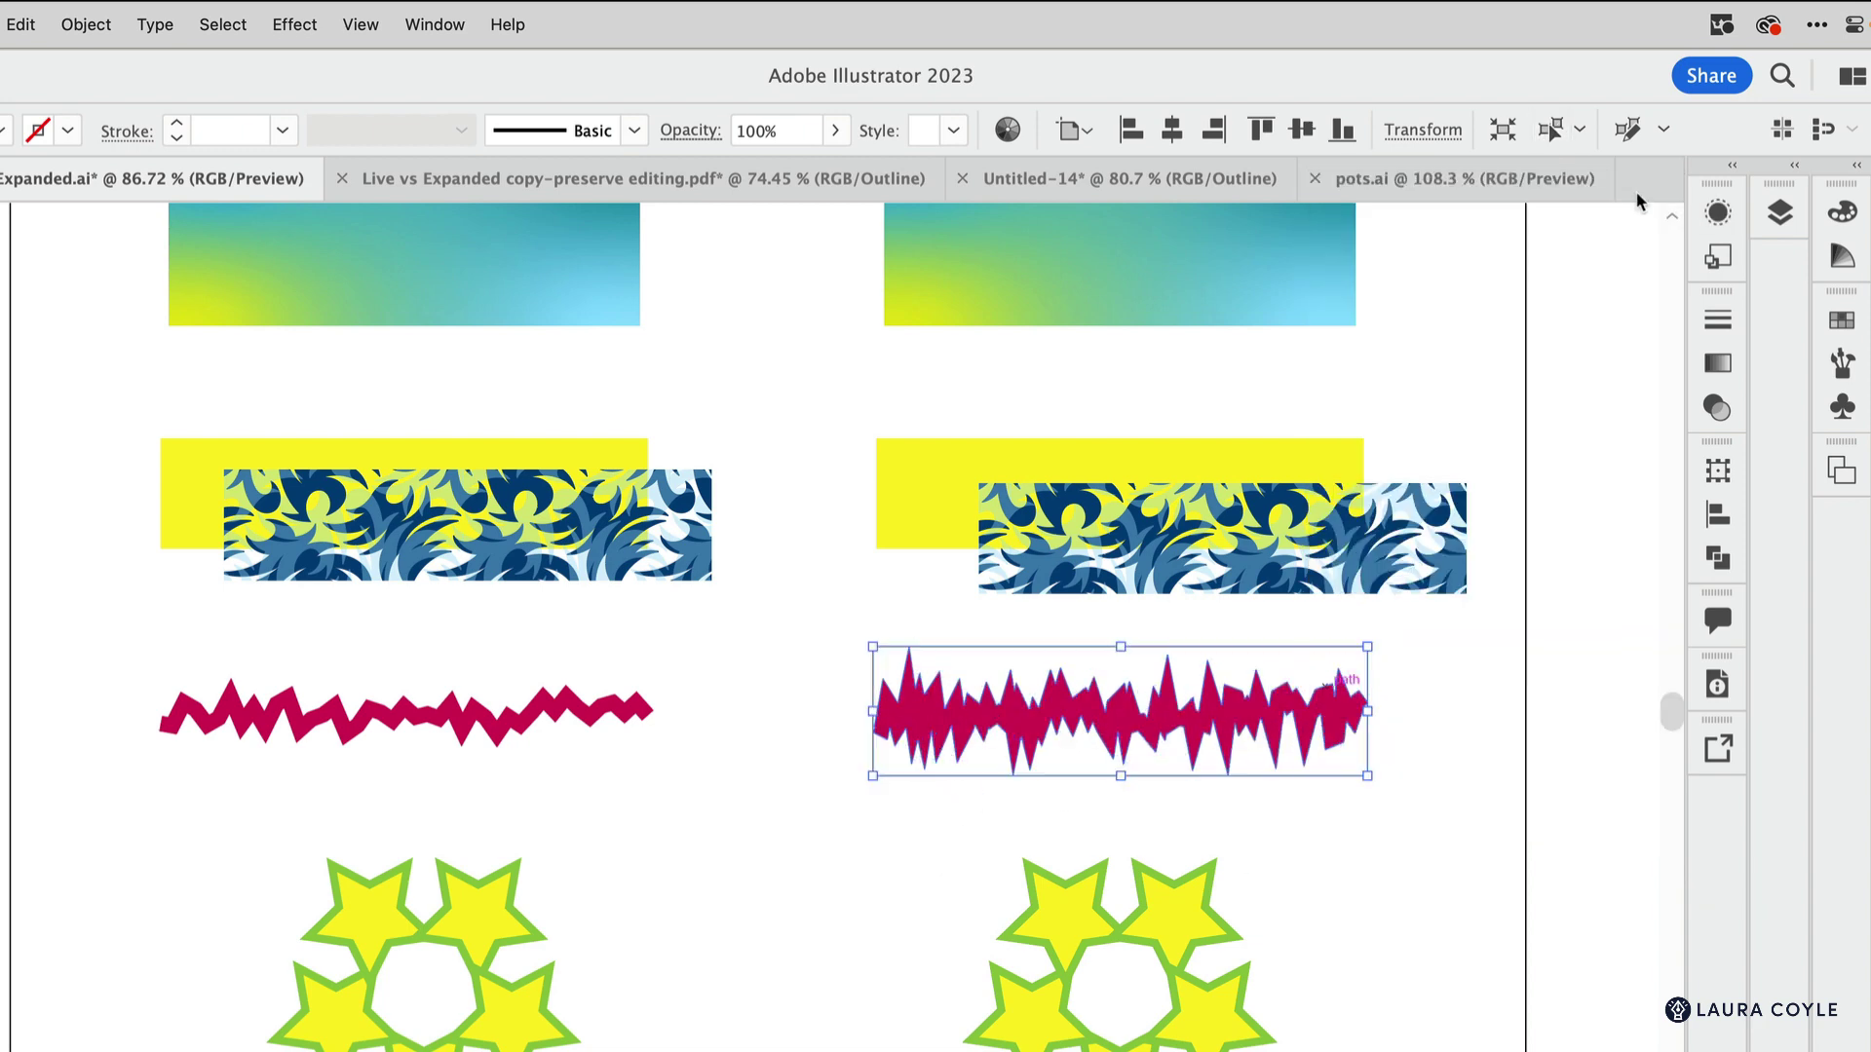
{"action": "key", "text": "ctrl+y"}
{"action": "left_click", "coordinate": [1280, 770]}
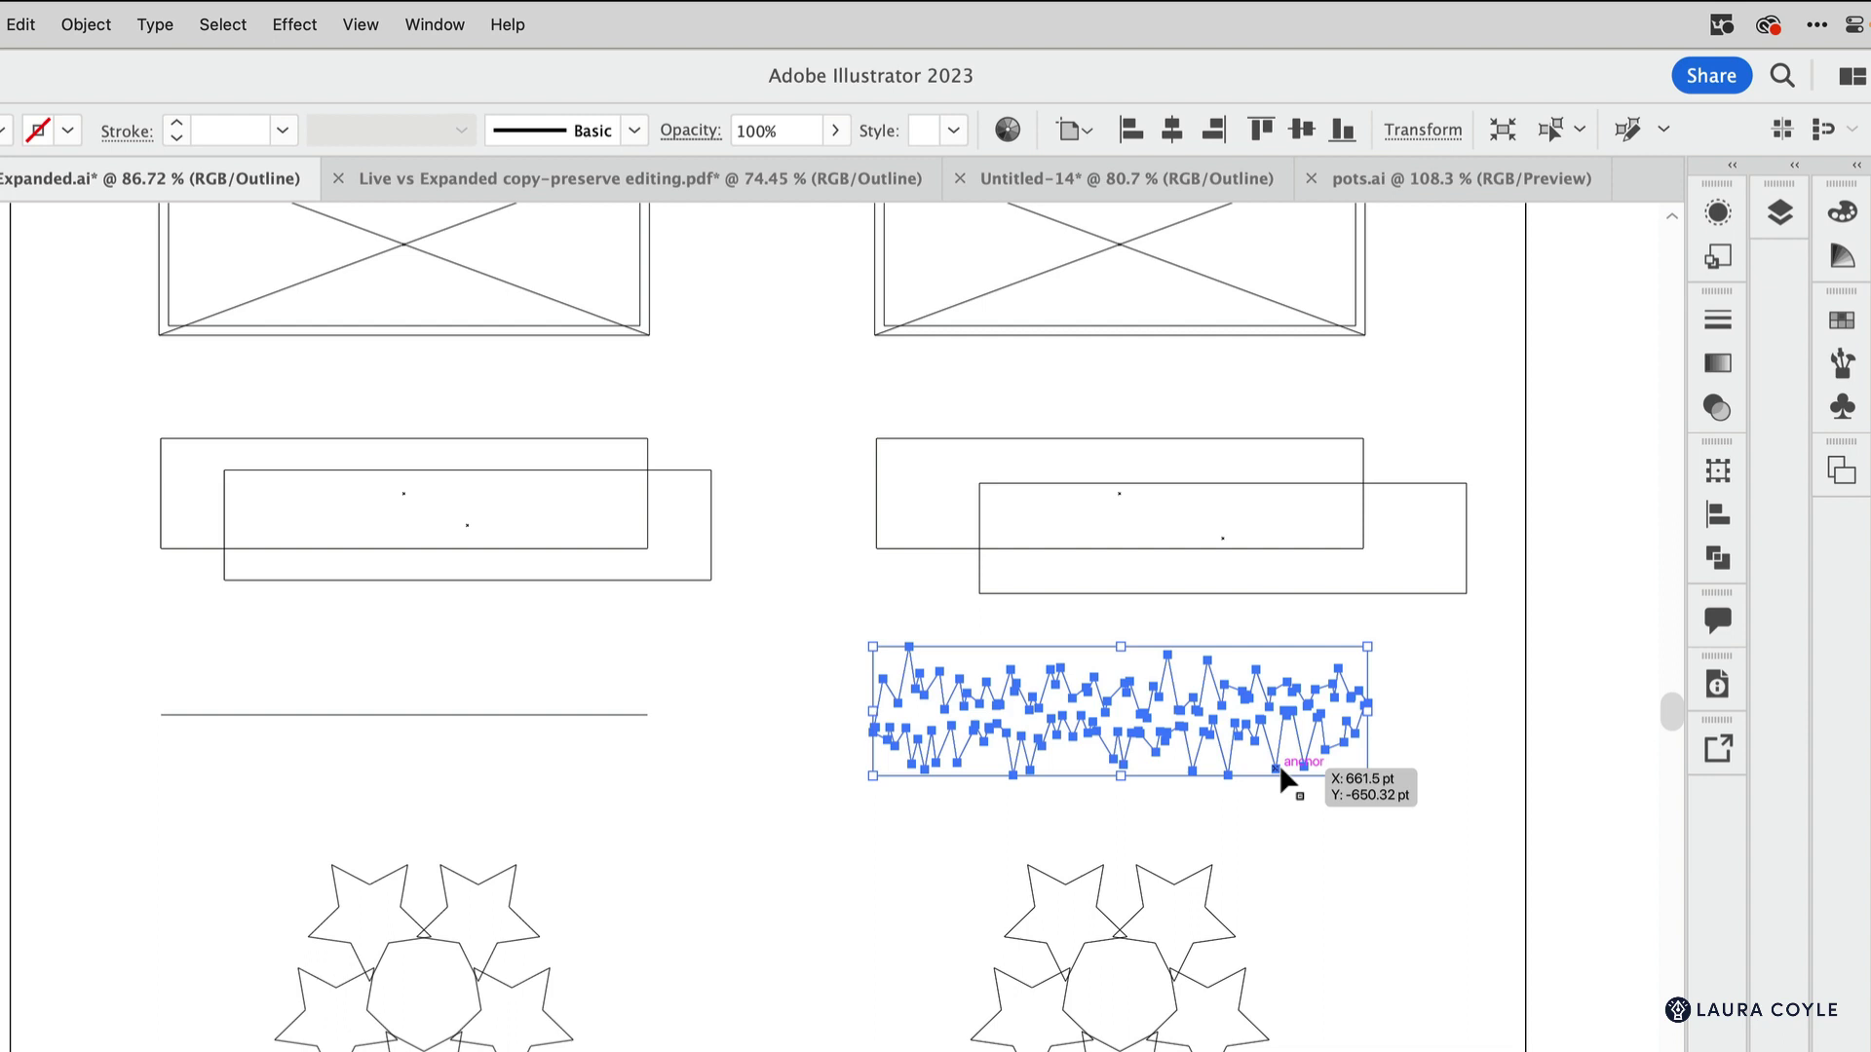
{"action": "key", "text": "ctrl+y"}
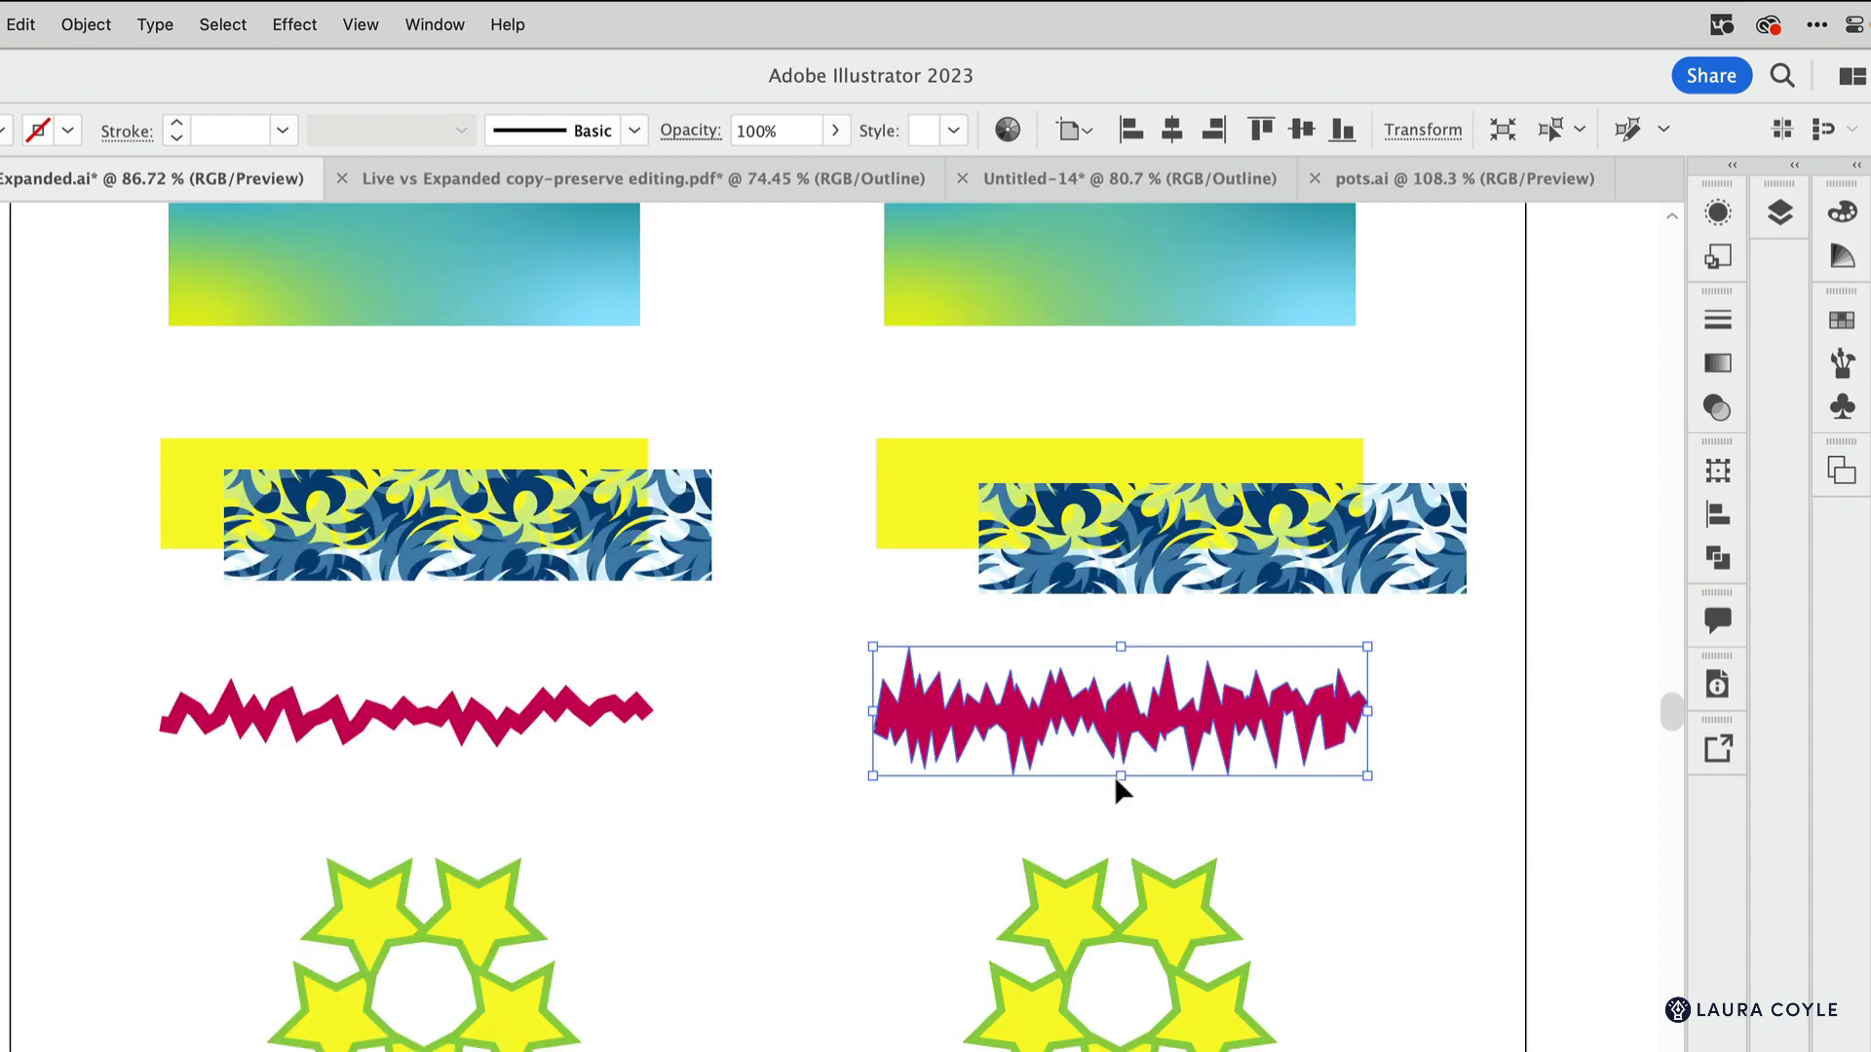
Expand the appearance of the live roughened magenta line and check its path and anchor points in outline view.
{"action": "left_click", "coordinate": [593, 726]}
{"action": "left_click", "coordinate": [101, 22]}
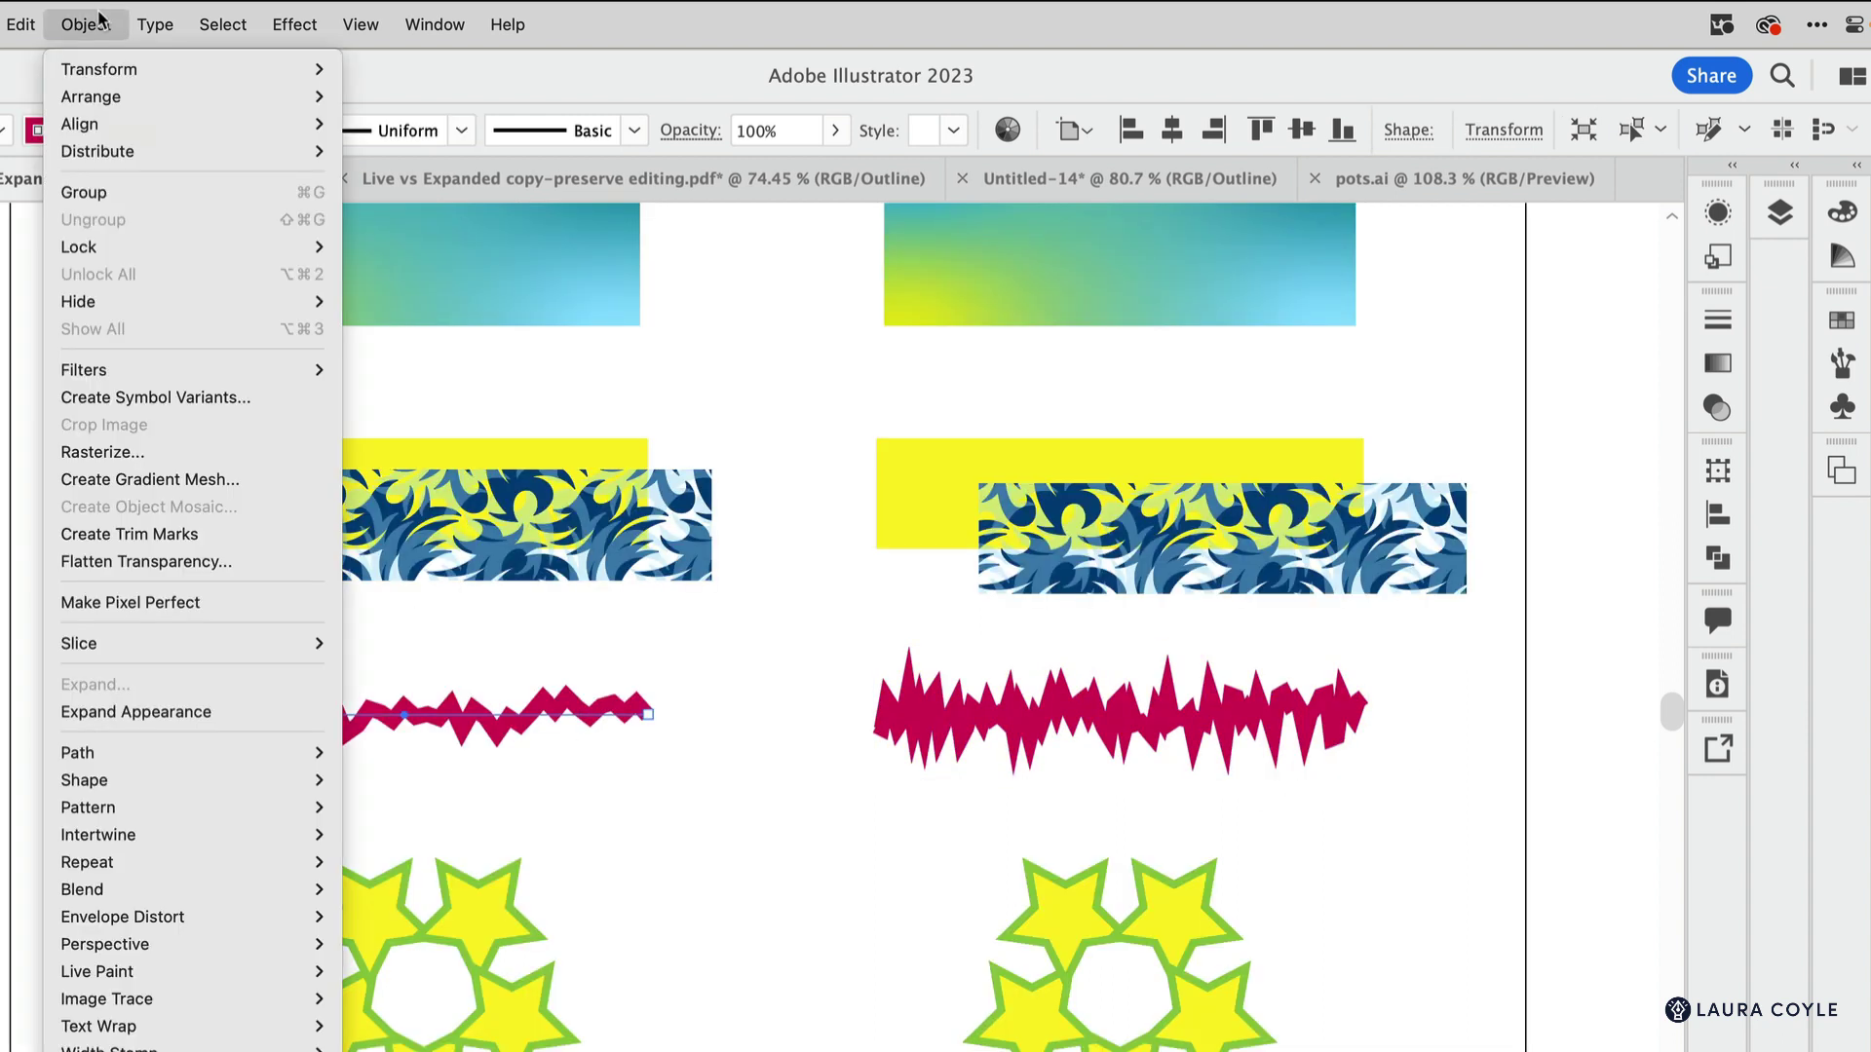
{"action": "left_click", "coordinate": [204, 719]}
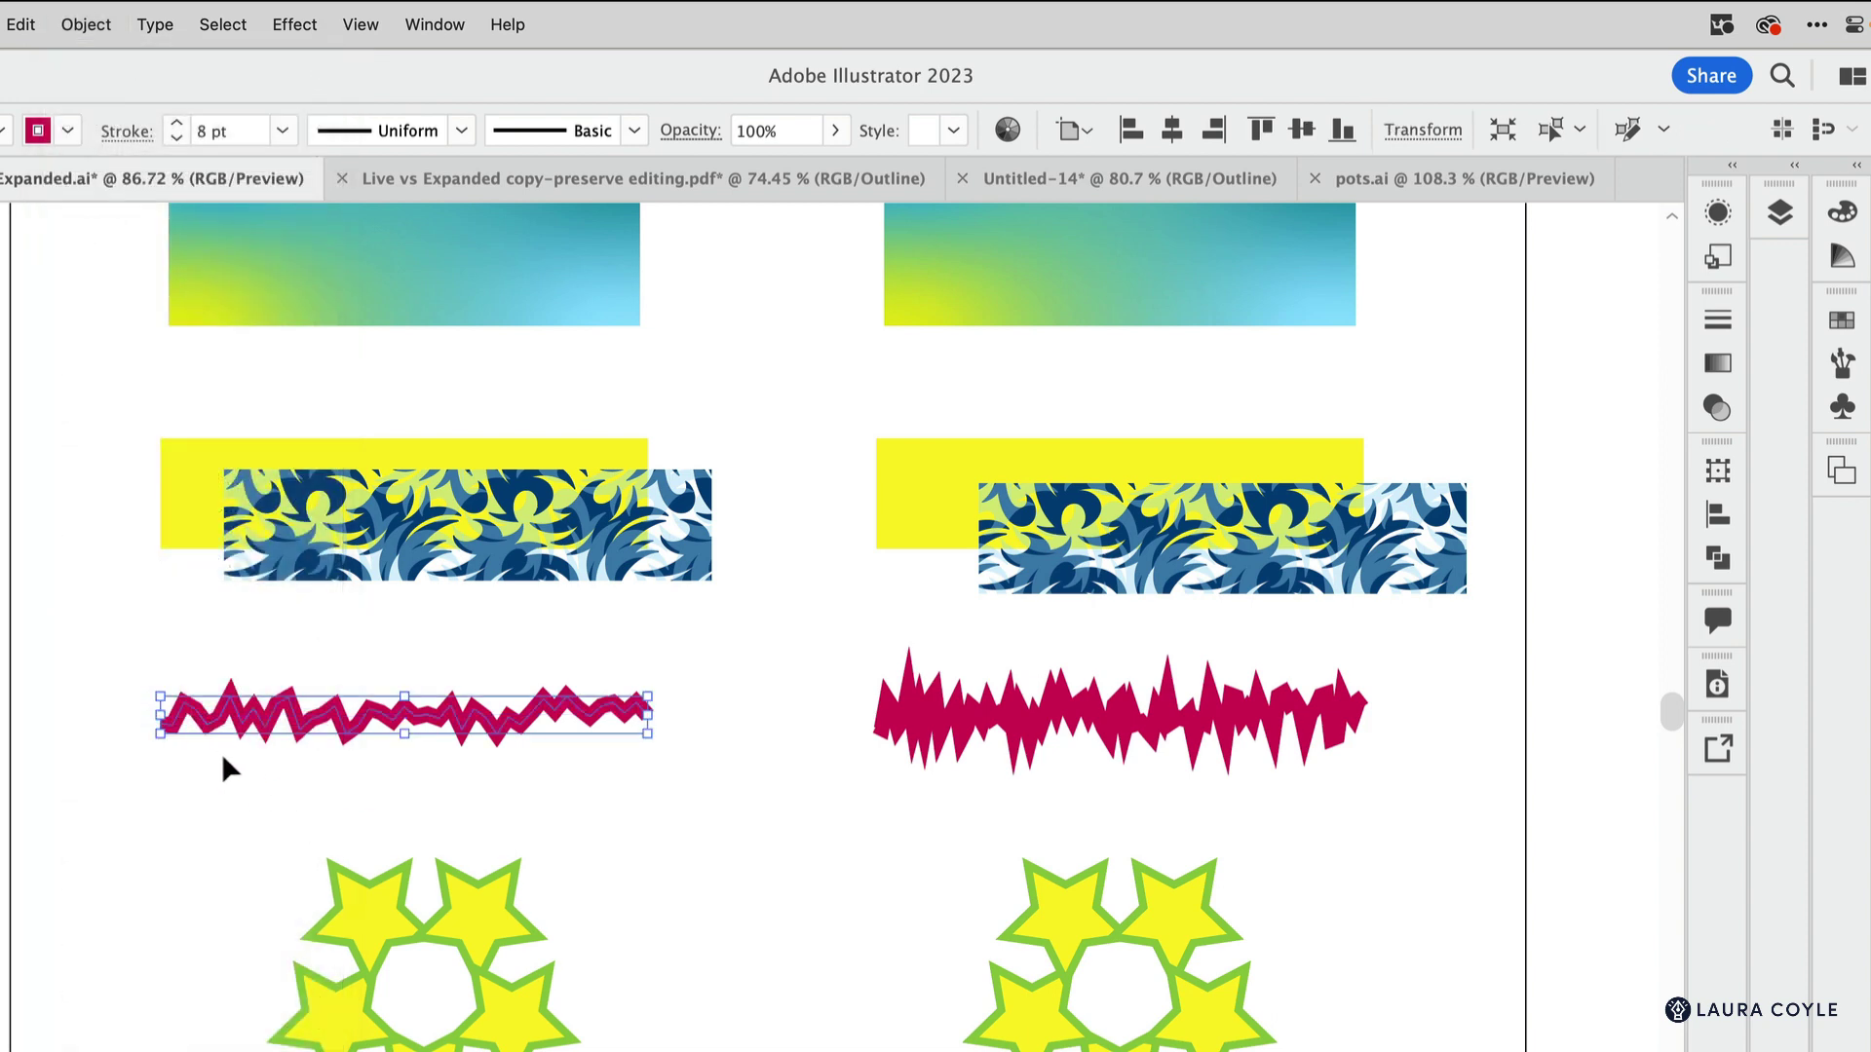
{"action": "key", "text": "a"}
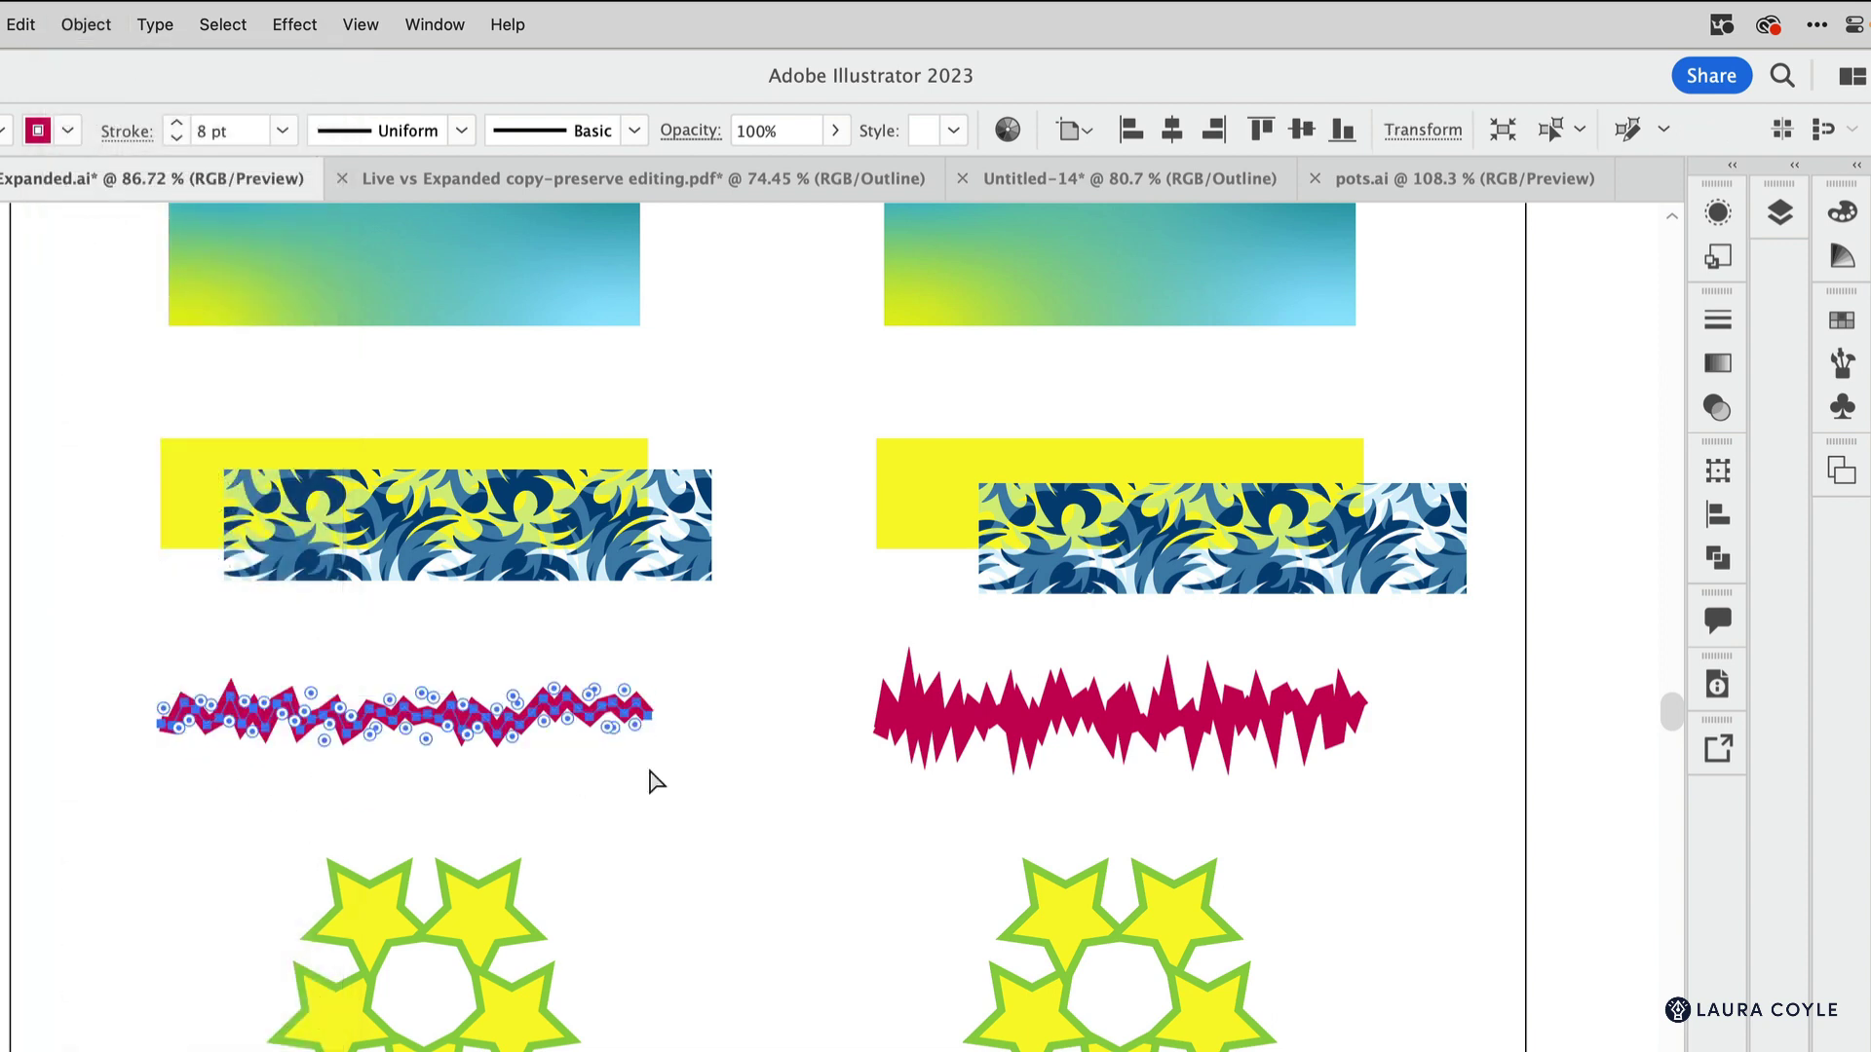
{"action": "key", "text": "ctrl+y"}
{"action": "key", "text": "v"}
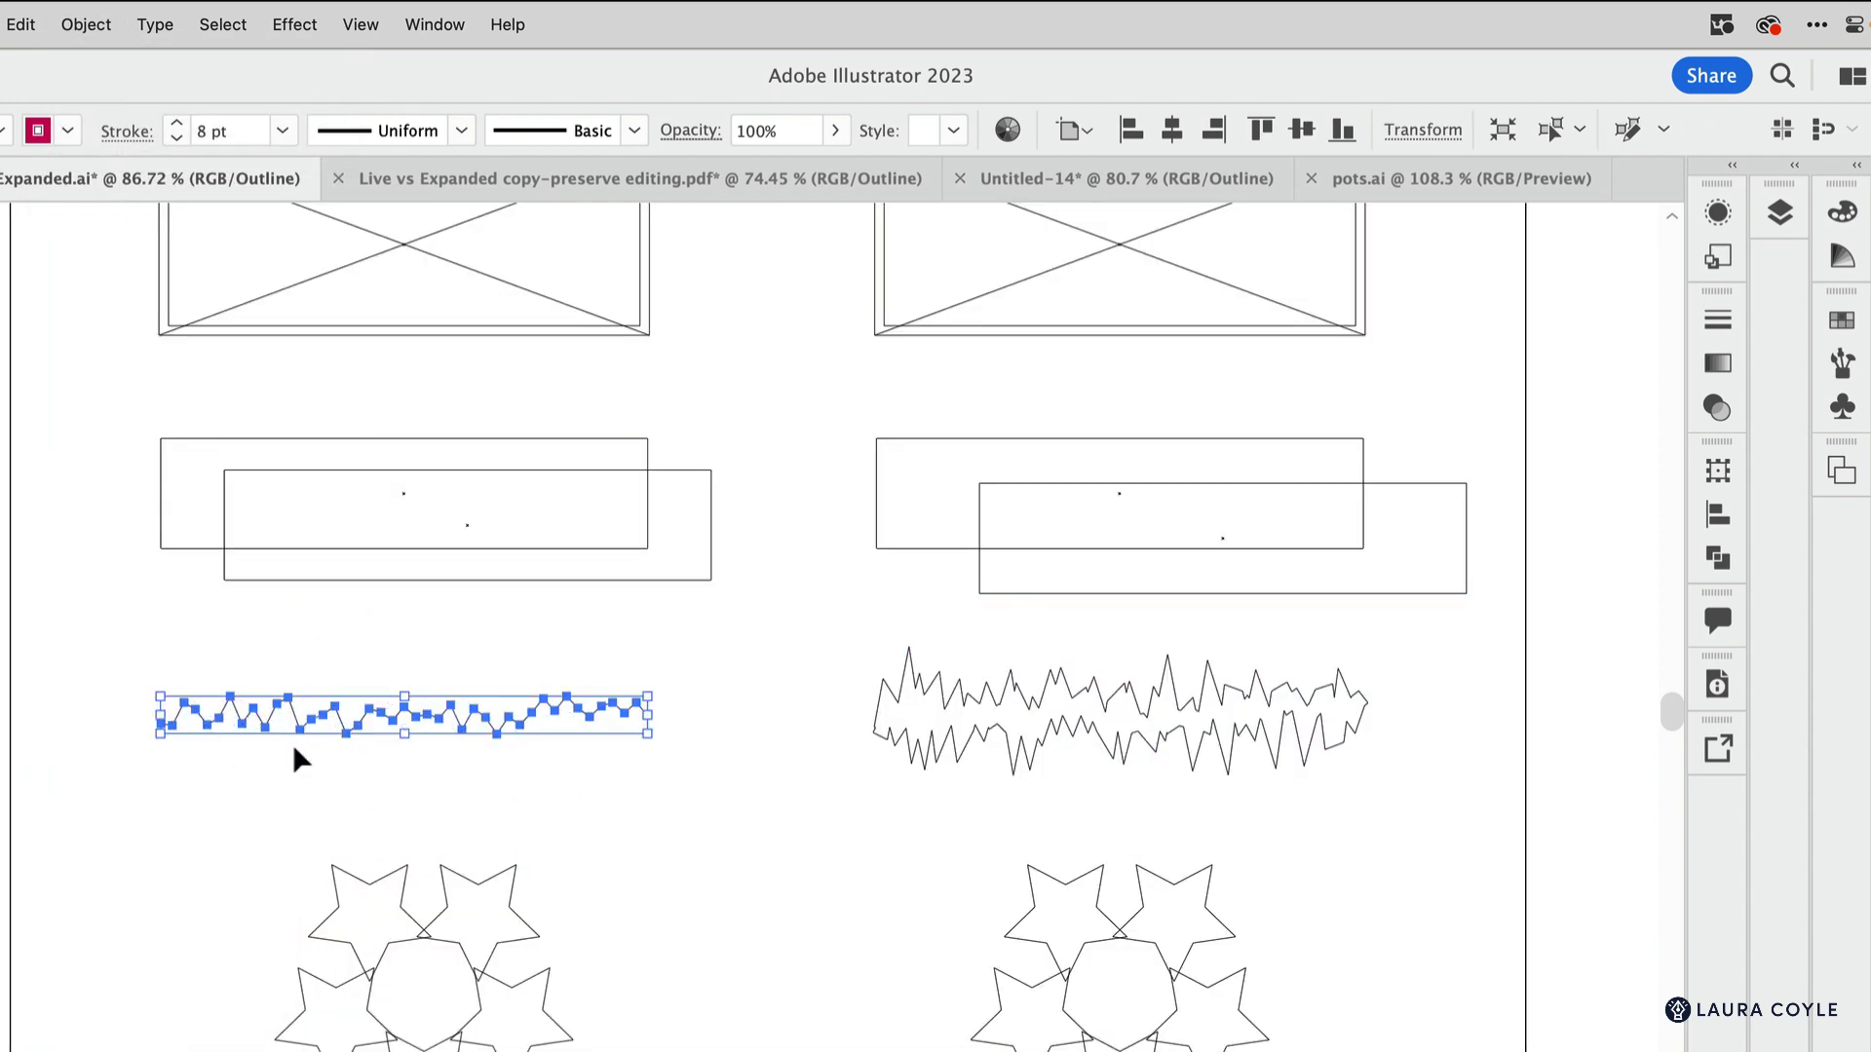
{"action": "key", "text": "ctrl+y"}
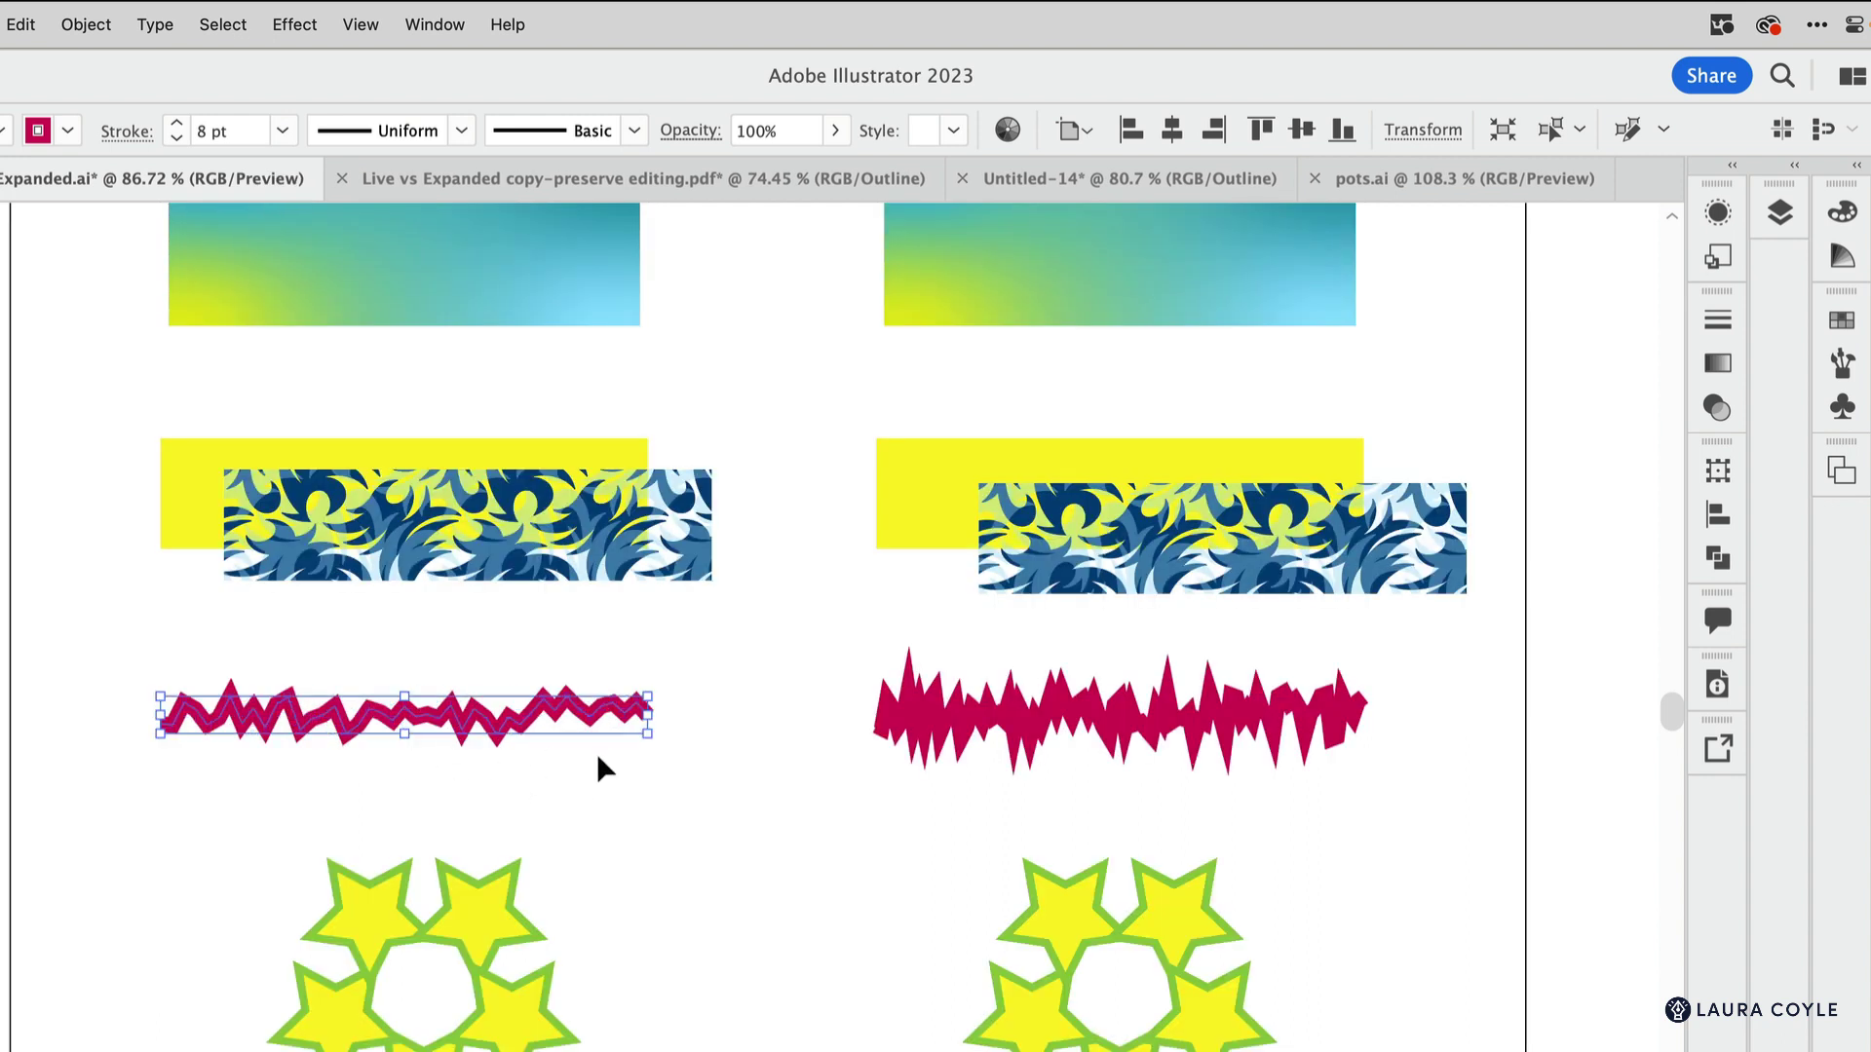
Convert the magenta zigzag's stroke to a filled shape with Outline Stroke.
{"action": "left_click", "coordinate": [93, 21]}
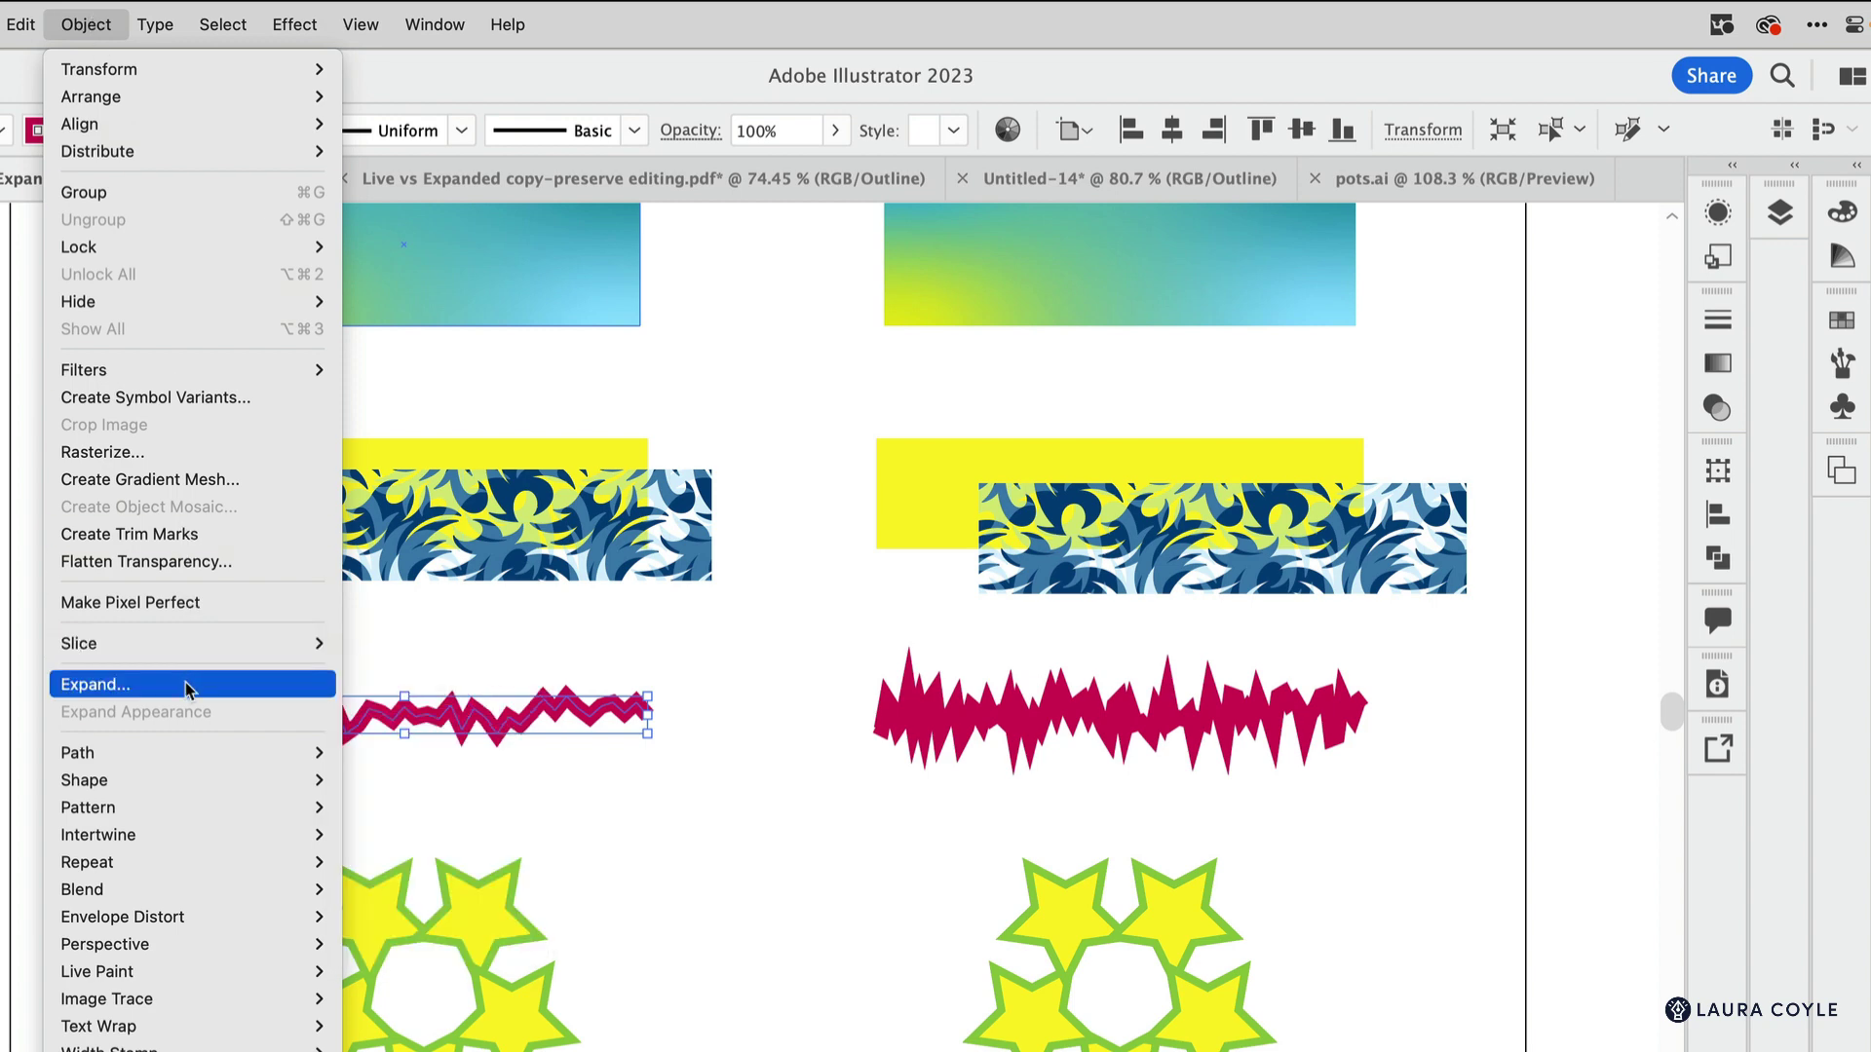
{"action": "mouse_move", "coordinate": [202, 752]}
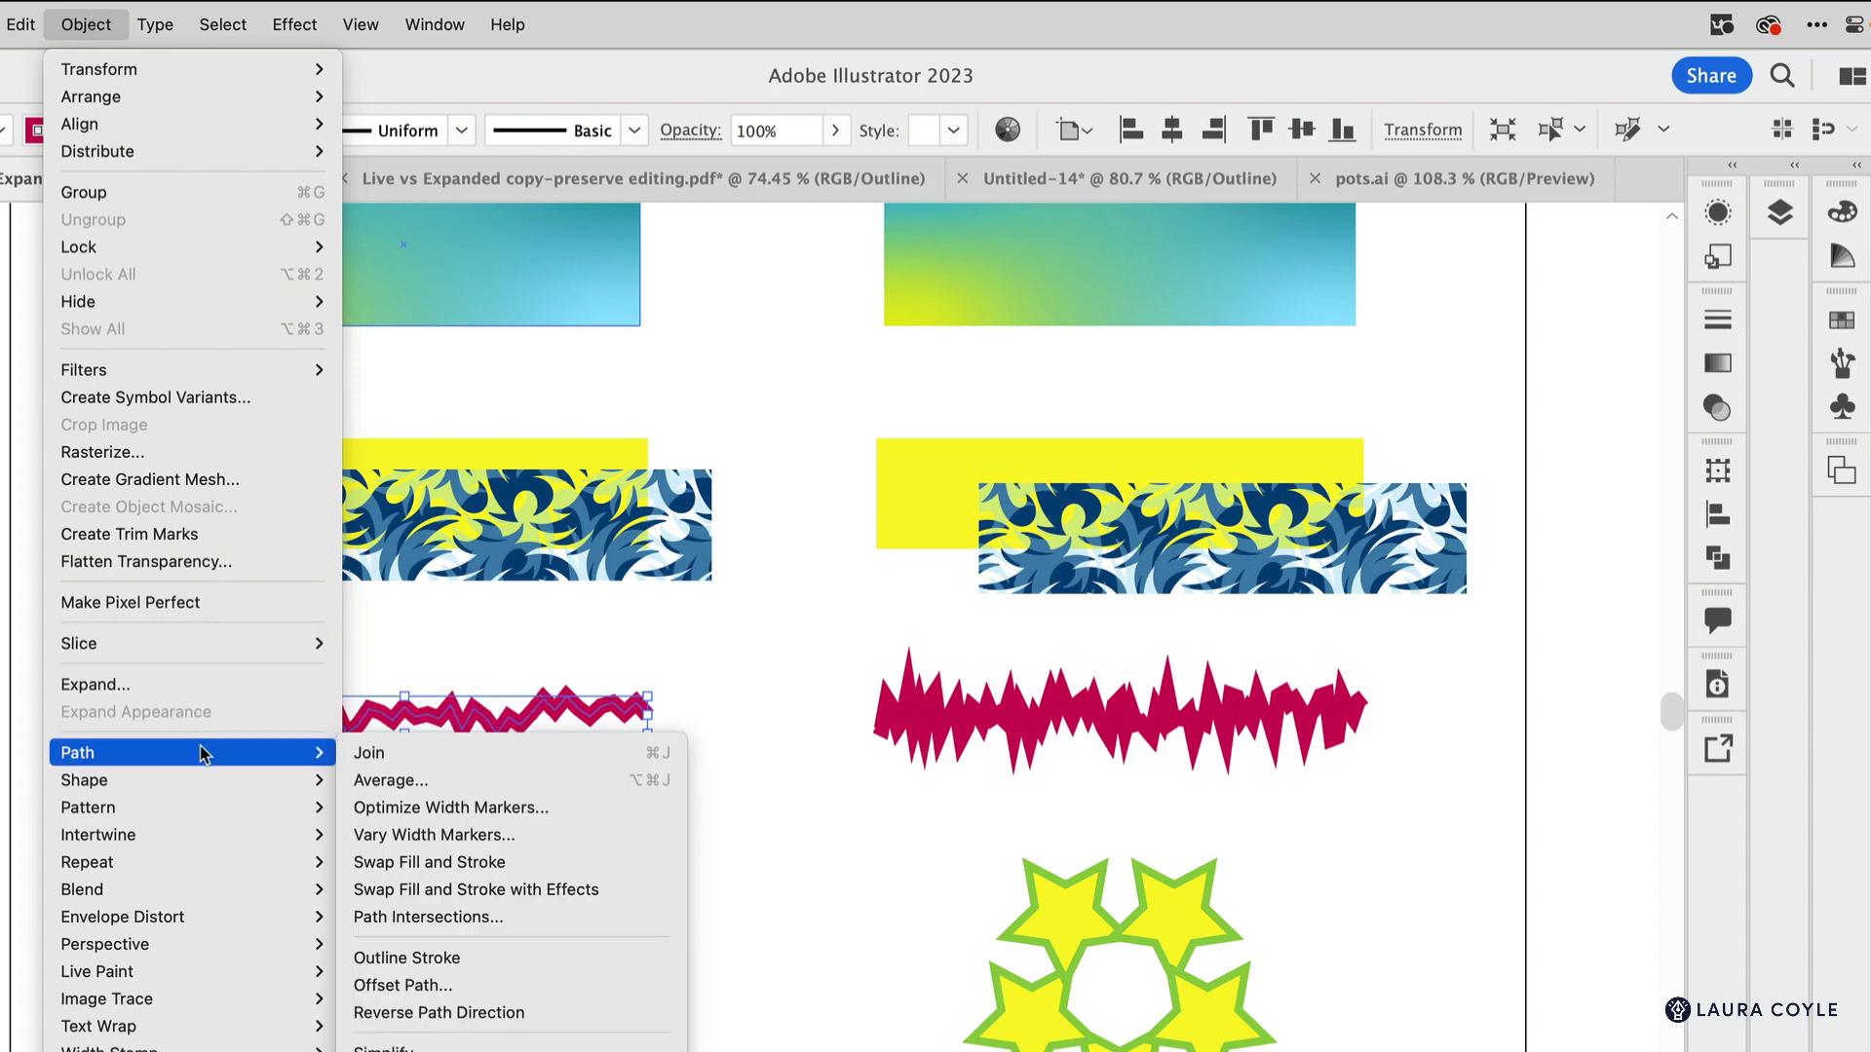
{"action": "left_click", "coordinate": [502, 968]}
{"action": "left_click", "coordinate": [627, 815]}
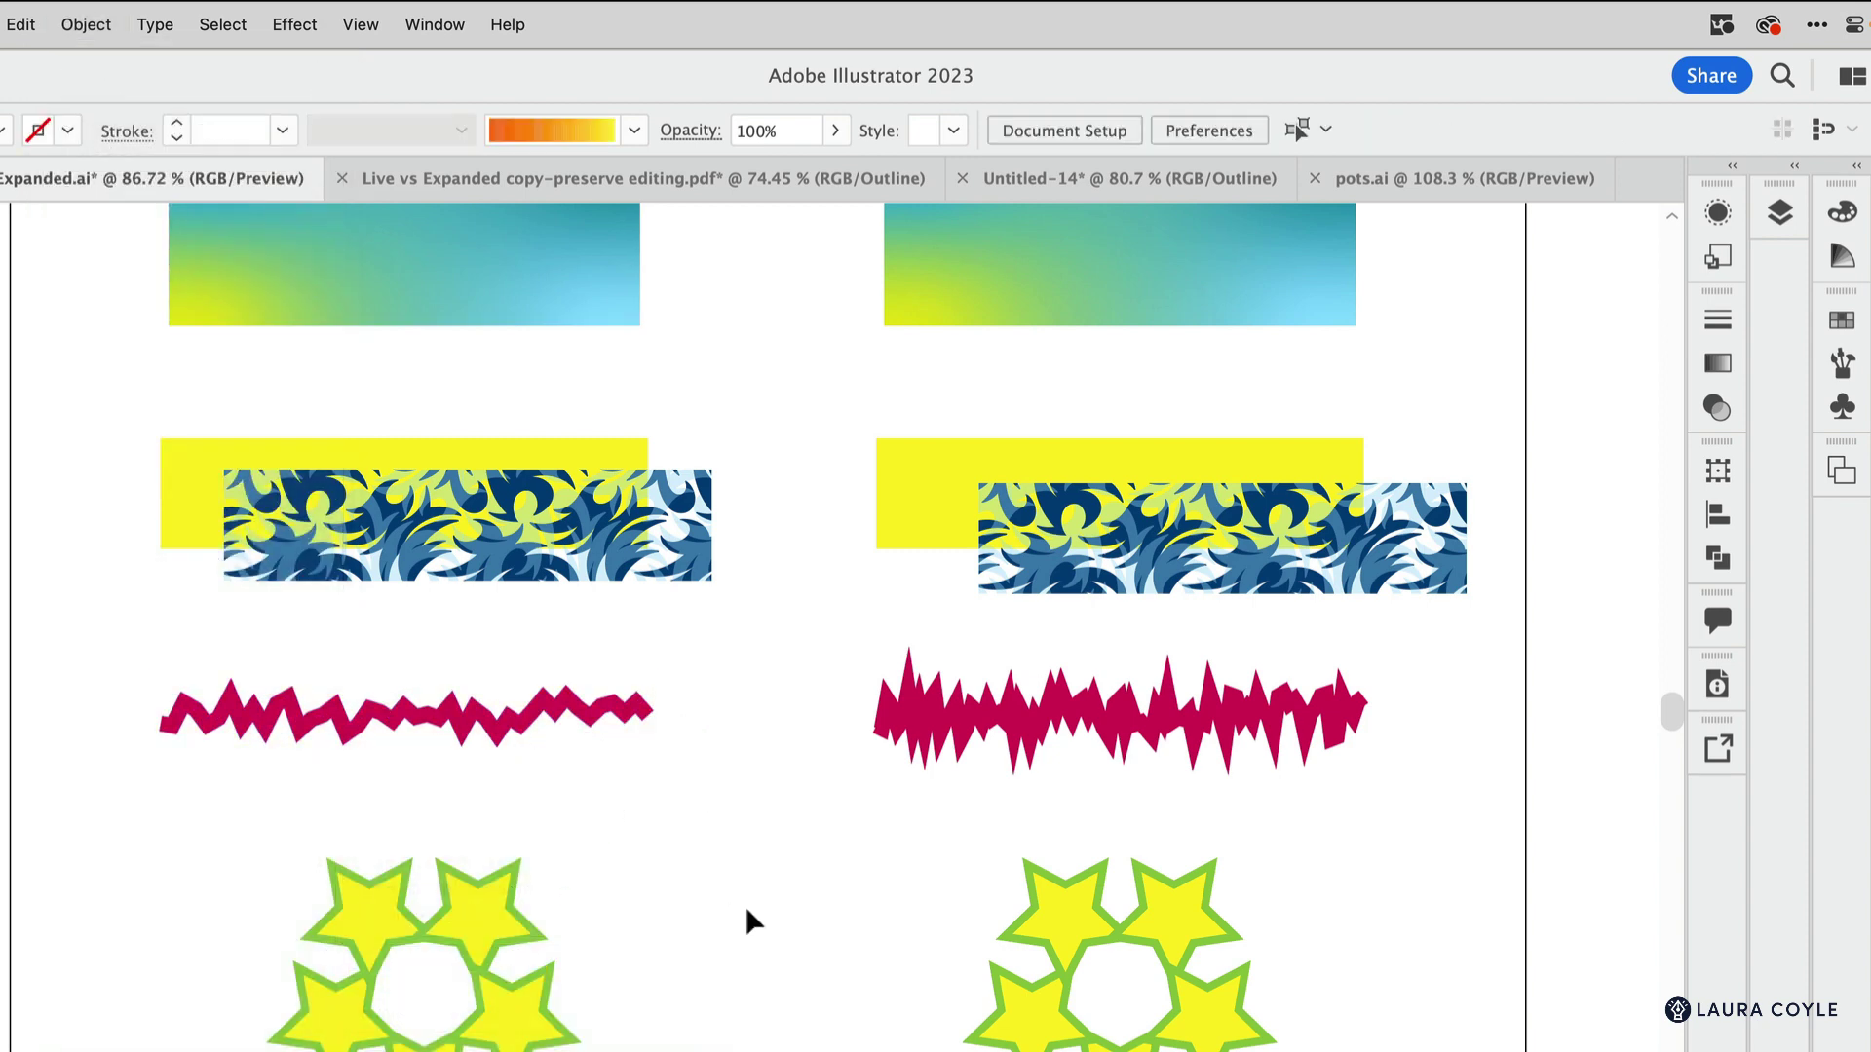
Increase the live radial star repeat to 6 instances and select the expanded star ring for comparison.
{"action": "scroll", "coordinate": [634, 915], "scroll_direction": "down", "scroll_amount": 5}
{"action": "scroll", "coordinate": [635, 914], "scroll_direction": "right", "scroll_amount": 1}
{"action": "left_click", "coordinate": [448, 750]}
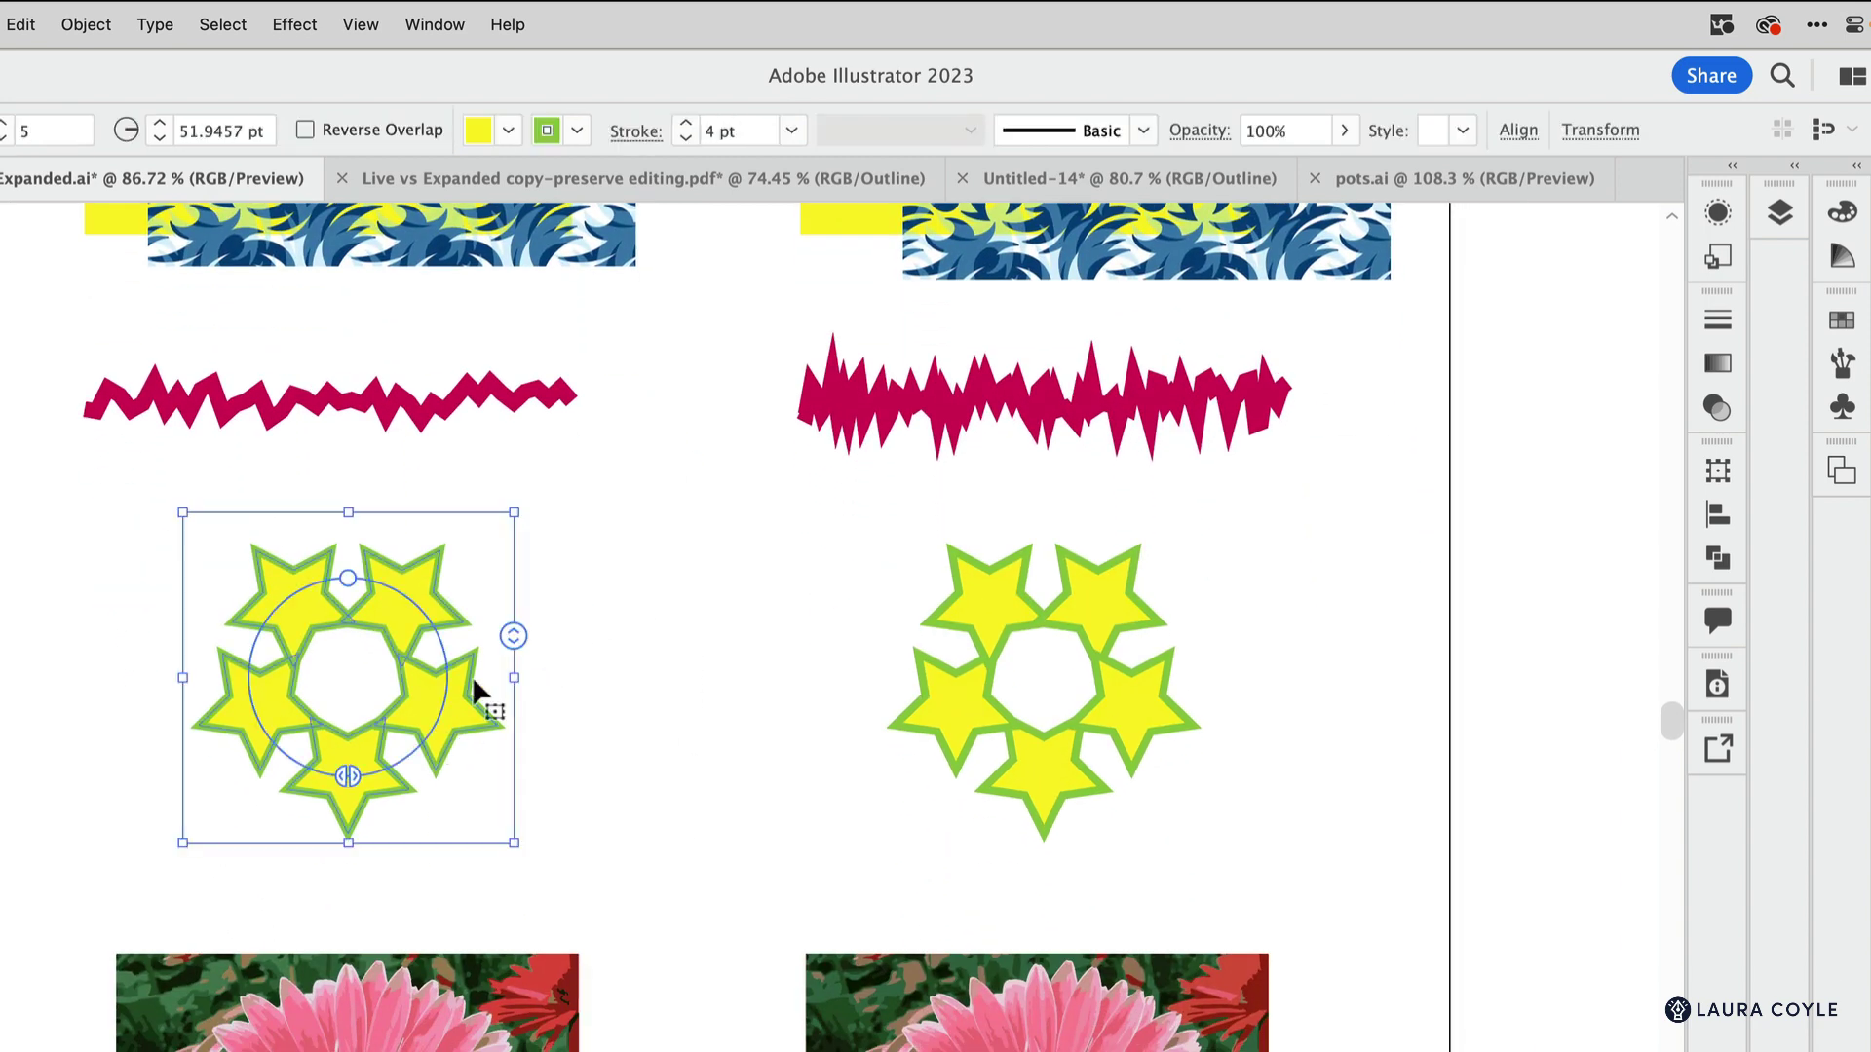
{"action": "mouse_move", "coordinate": [507, 628]}
{"action": "left_mouse_down"}
{"action": "mouse_move", "coordinate": [512, 687]}
{"action": "mouse_move", "coordinate": [518, 532]}
{"action": "mouse_move", "coordinate": [534, 645]}
{"action": "mouse_move", "coordinate": [536, 612]}
{"action": "left_mouse_up"}
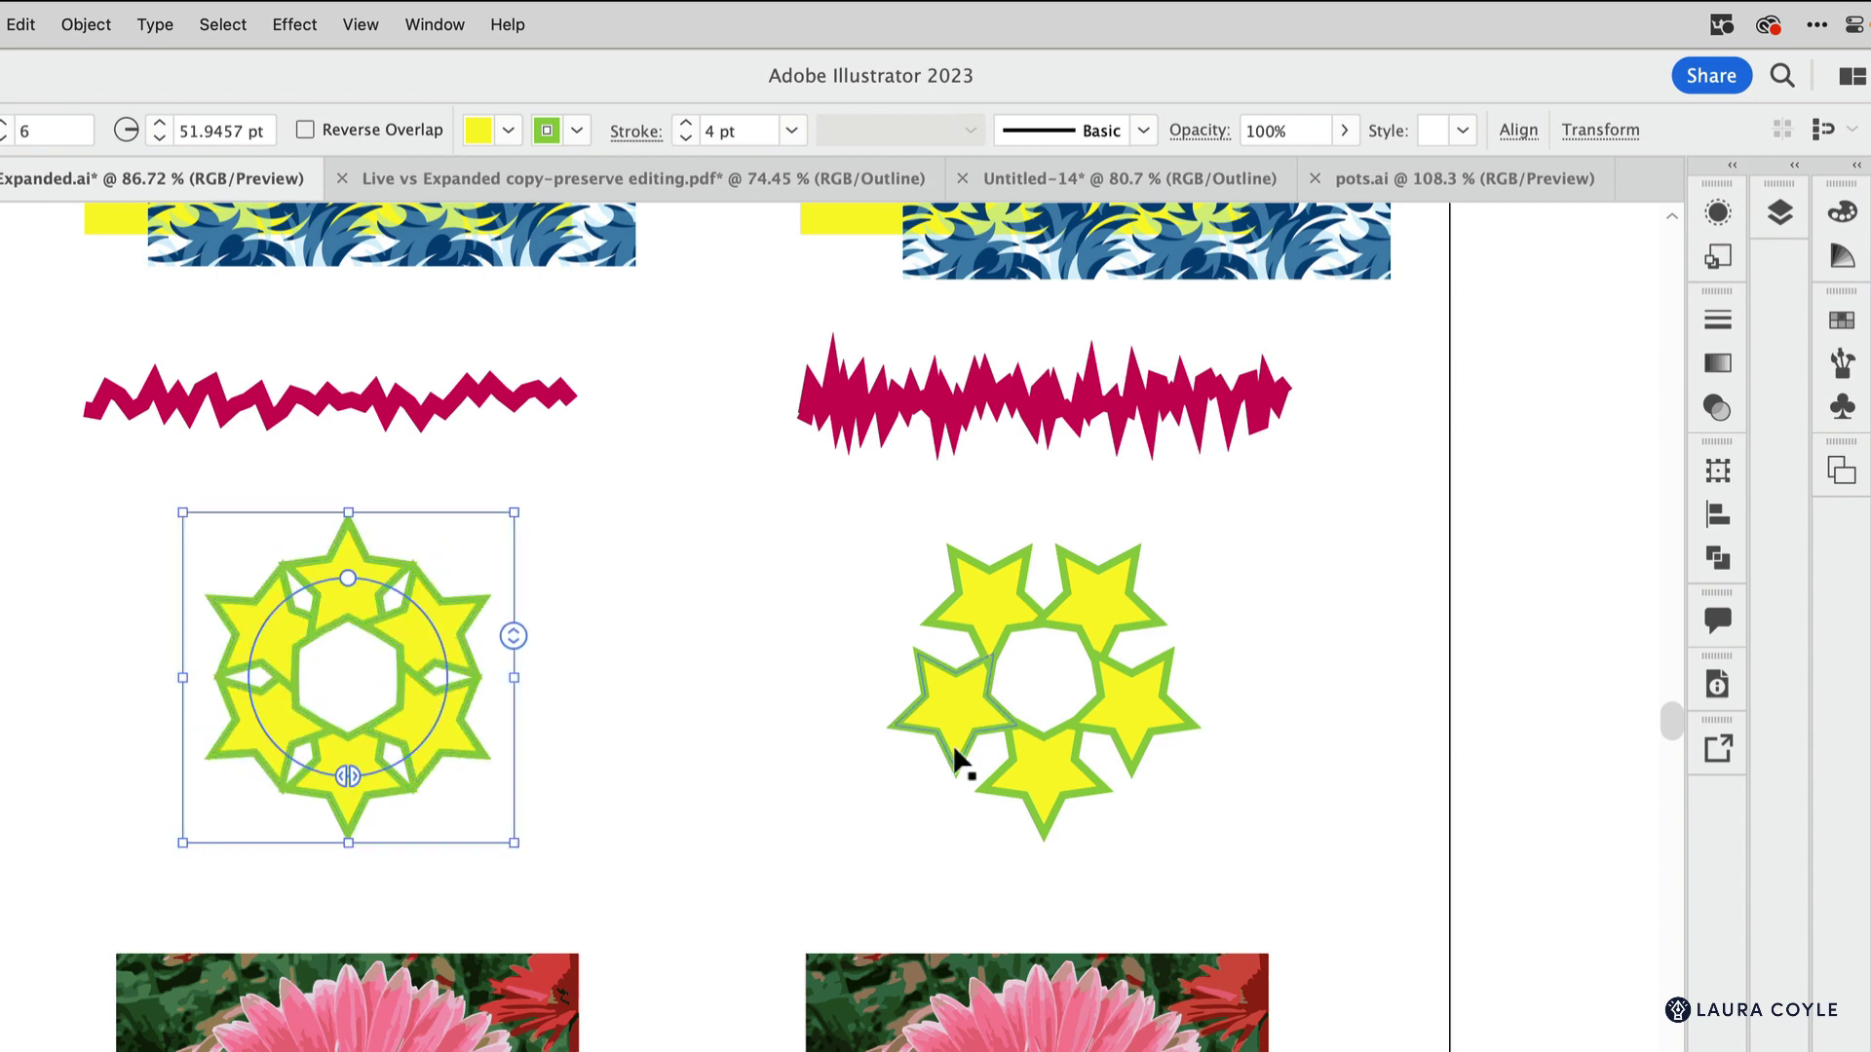
{"action": "left_click", "coordinate": [1041, 770]}
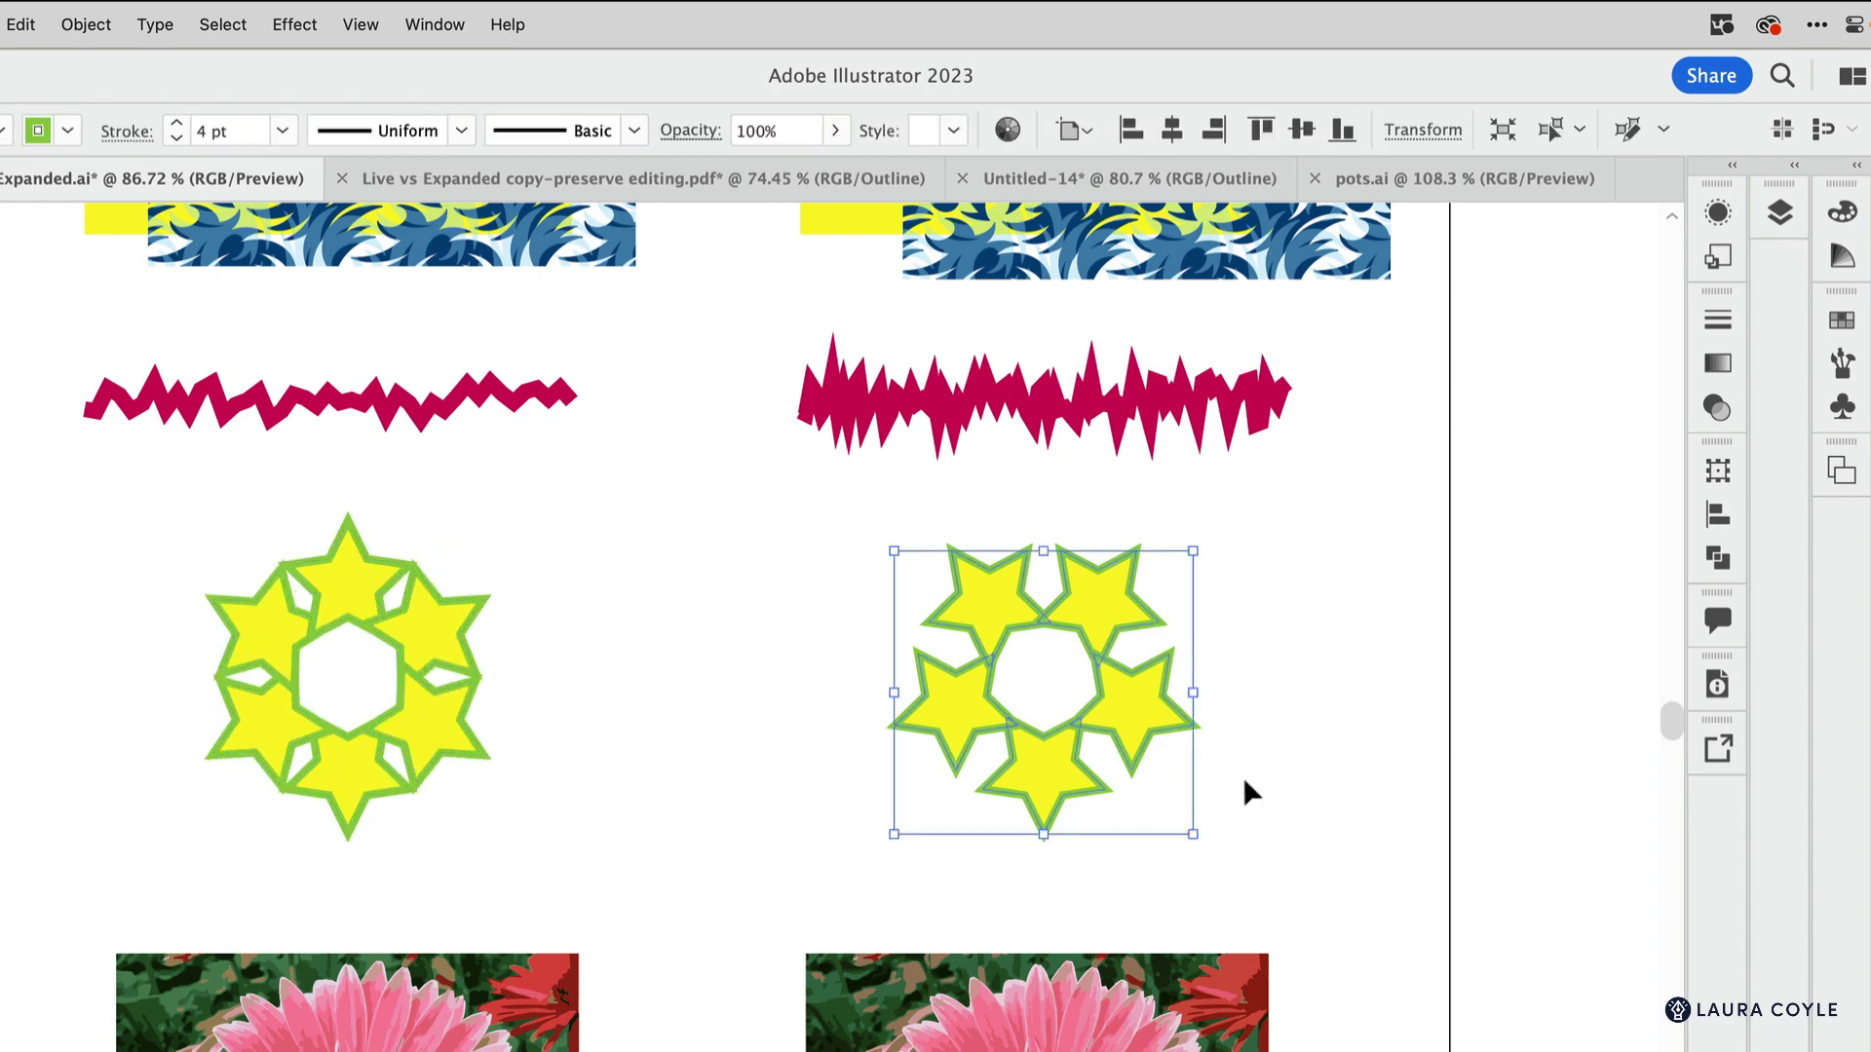
Select the live image trace of the pink flower and its expanded copy to compare their object types.
{"action": "left_click_drag", "start_coordinate": [1328, 990], "coordinate": [1346, 659]}
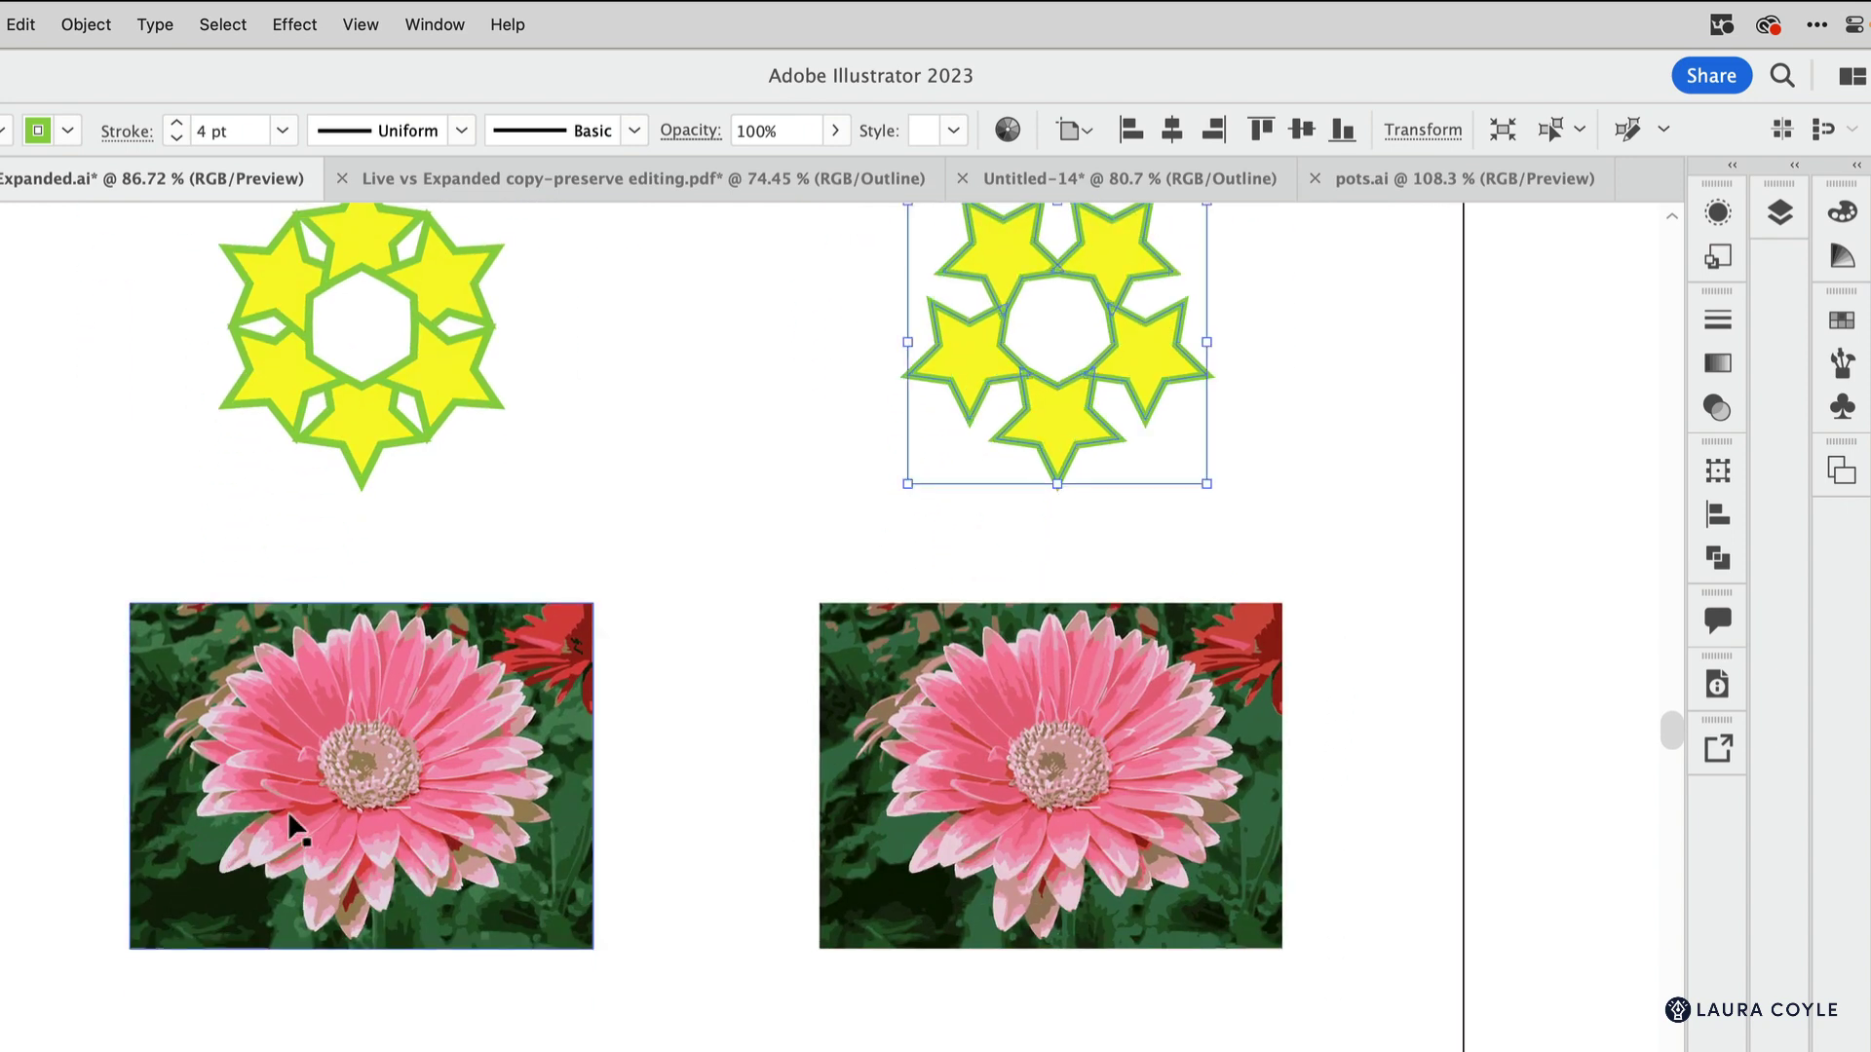
{"action": "left_click", "coordinate": [289, 811]}
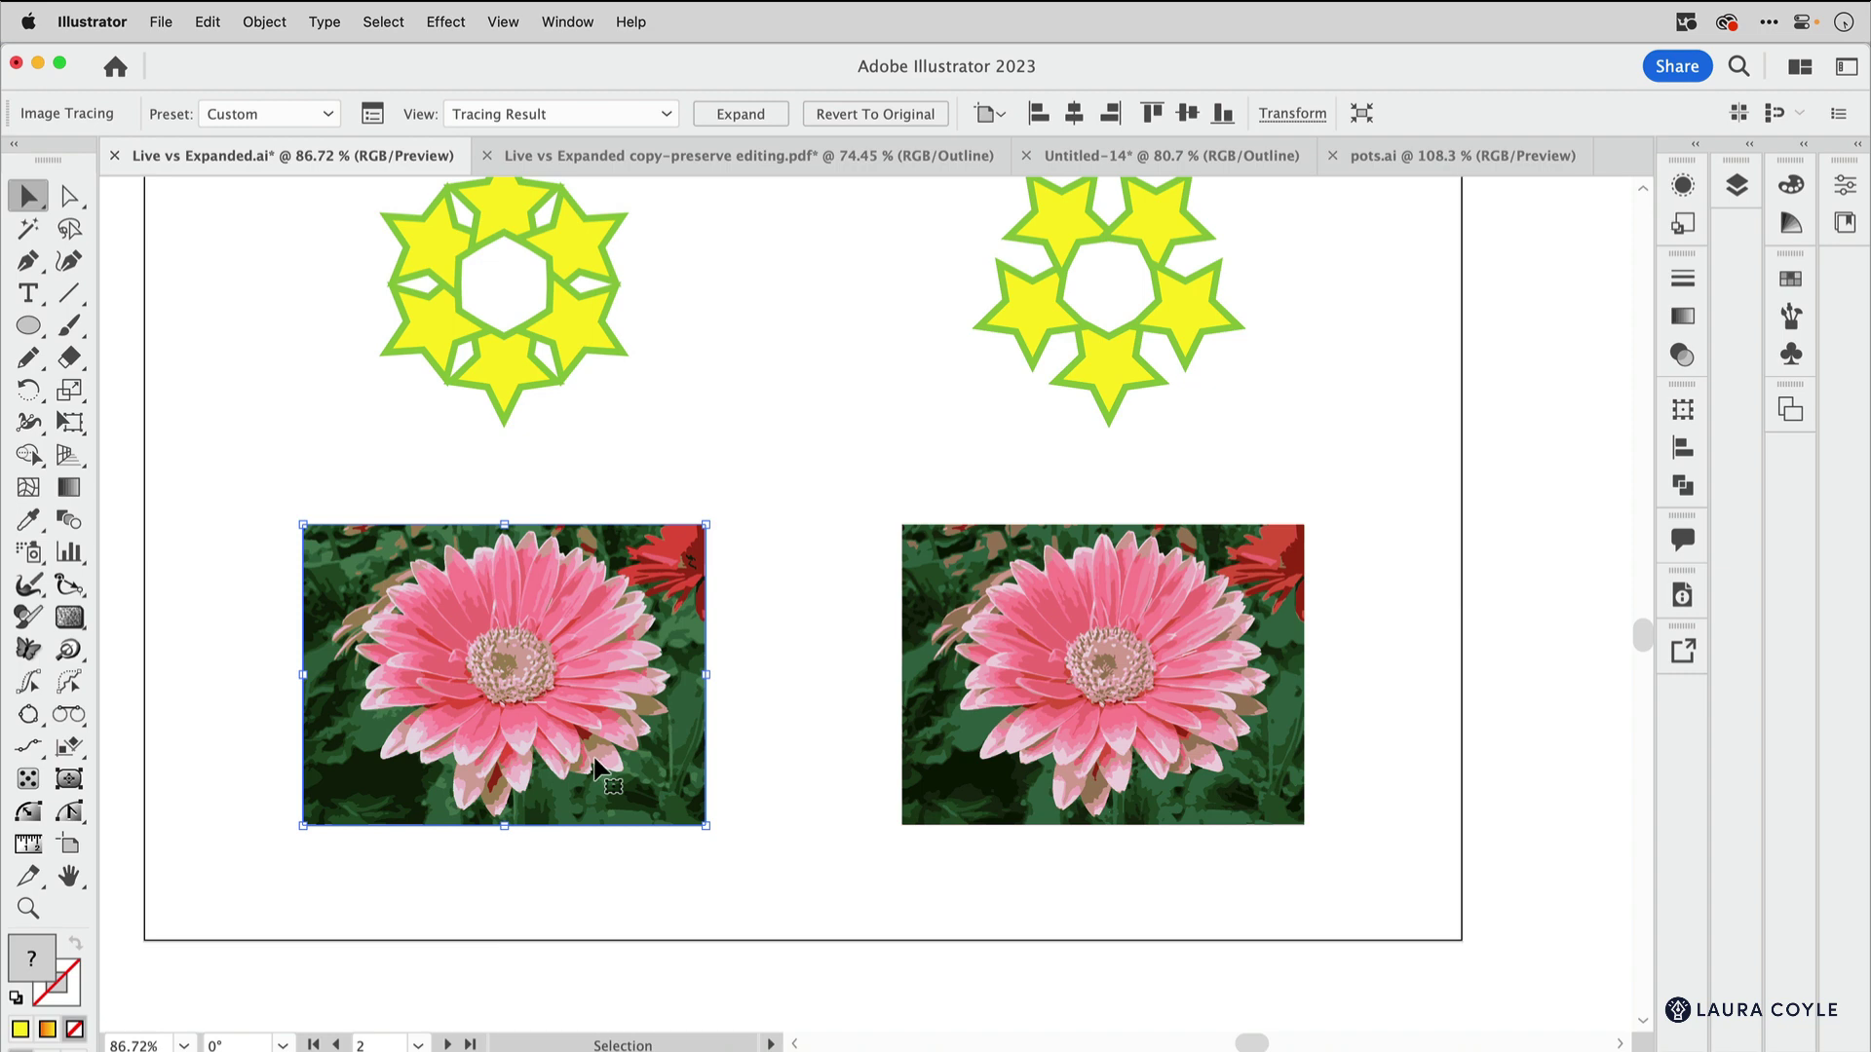
{"action": "left_click", "coordinate": [1087, 758]}
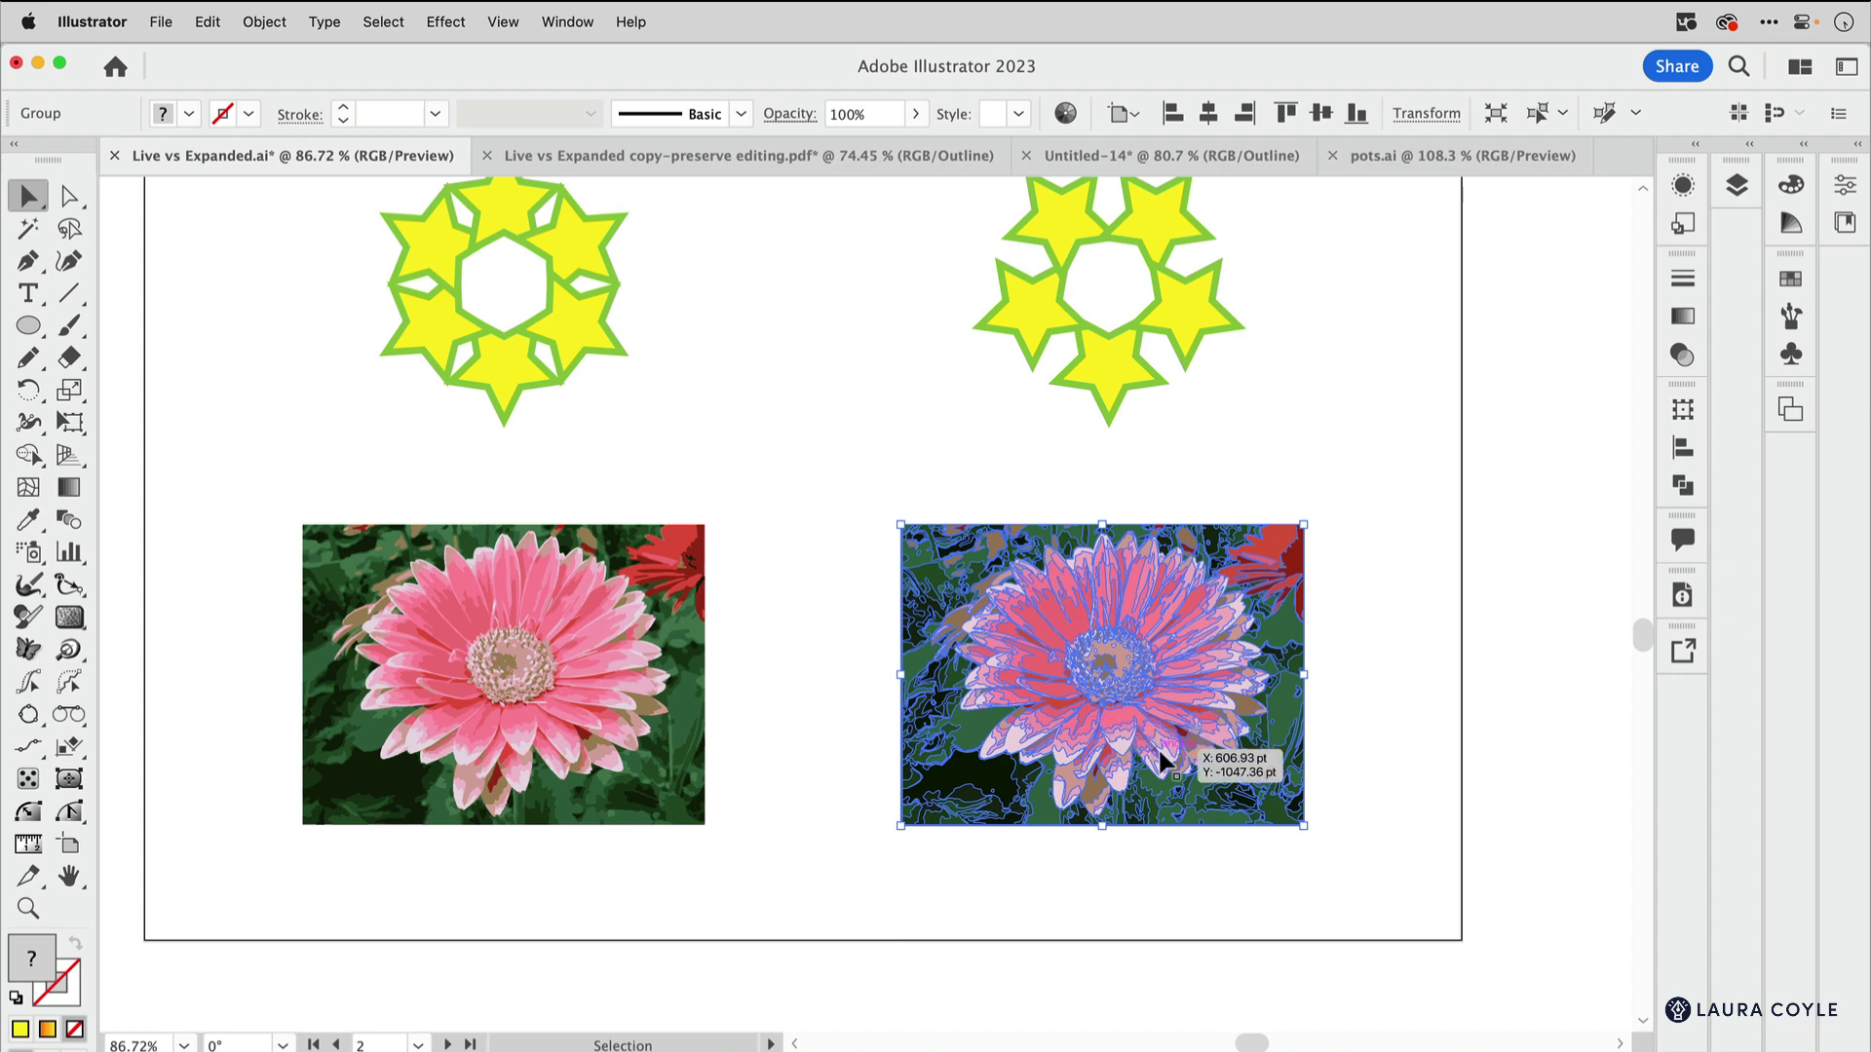
{"action": "key", "text": "super+z"}
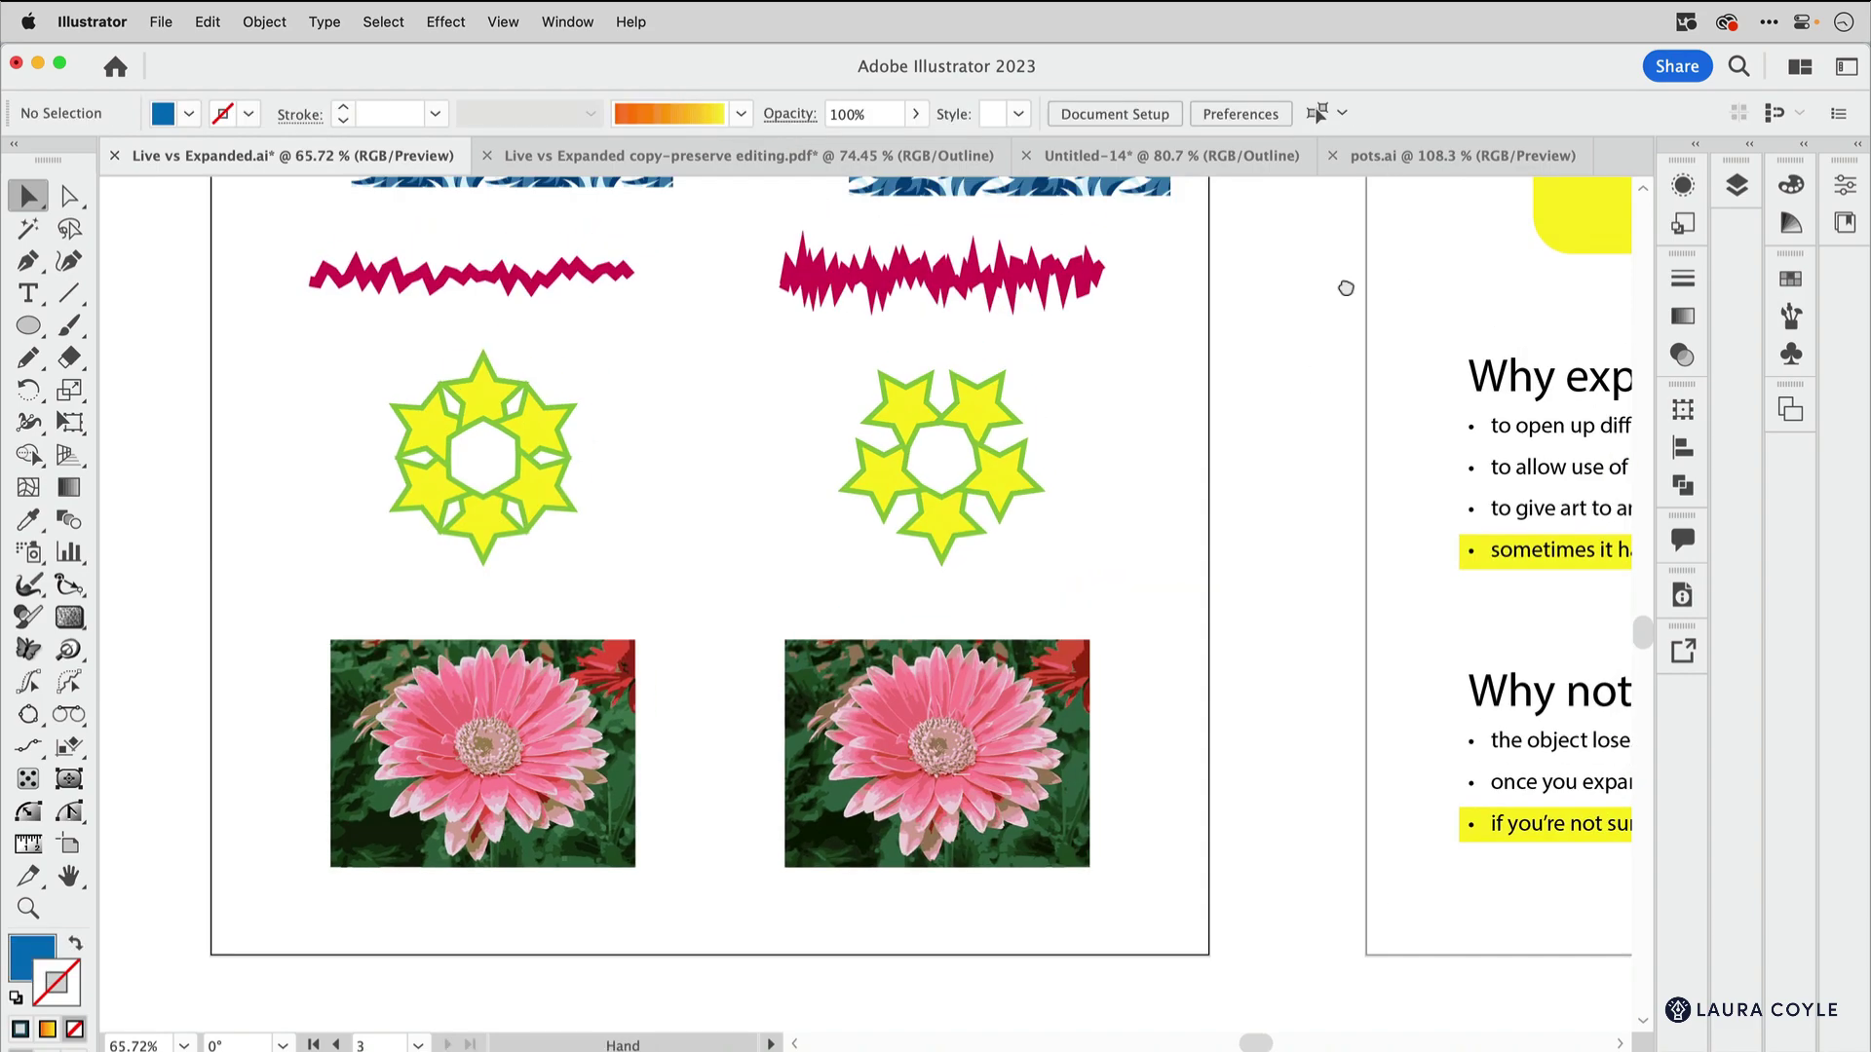
Shift the blue circle down and right and the green circle down within the live paint group on the third artboard.
{"action": "left_click_drag", "start_coordinate": [1345, 285], "coordinate": [536, 845]}
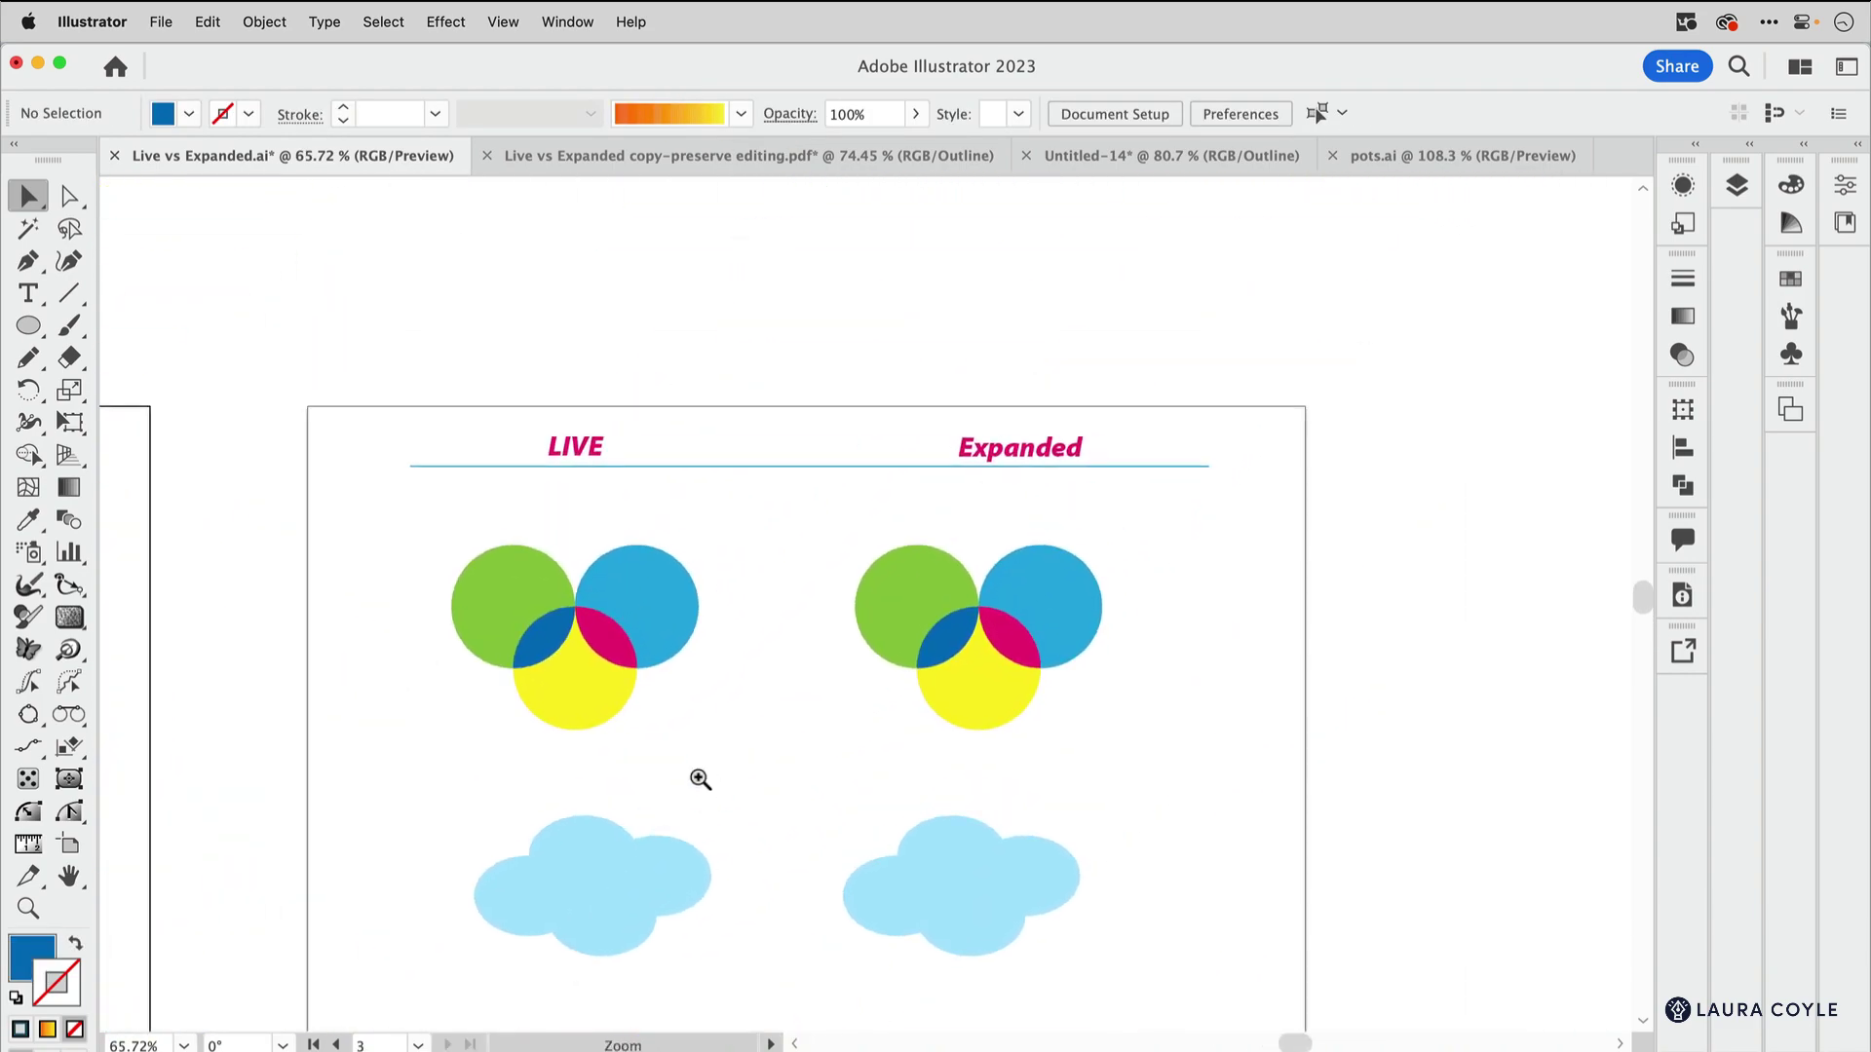
{"action": "scroll", "coordinate": [698, 776], "scroll_direction": "up", "scroll_amount": 4}
{"action": "left_click_drag", "start_coordinate": [868, 697], "coordinate": [997, 699]}
{"action": "left_click", "coordinate": [797, 565]}
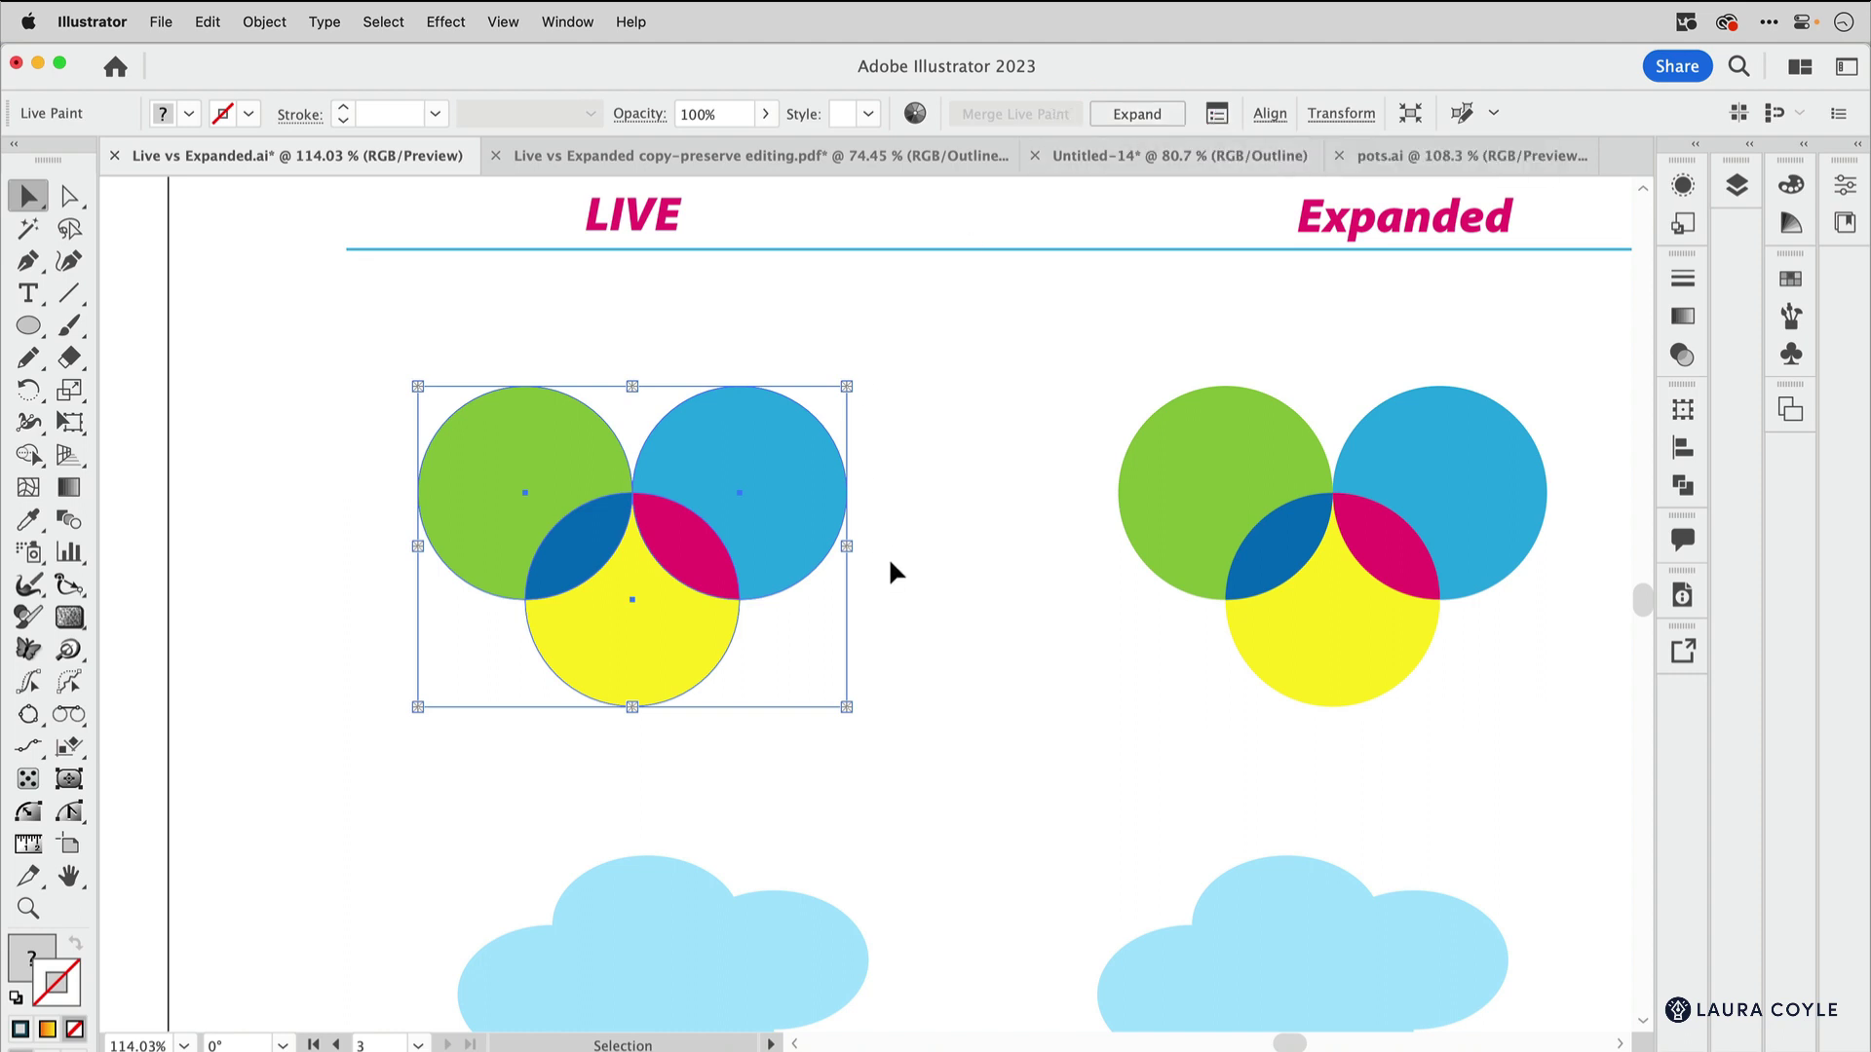
{"action": "key", "text": "a"}
{"action": "left_click", "coordinate": [758, 520]}
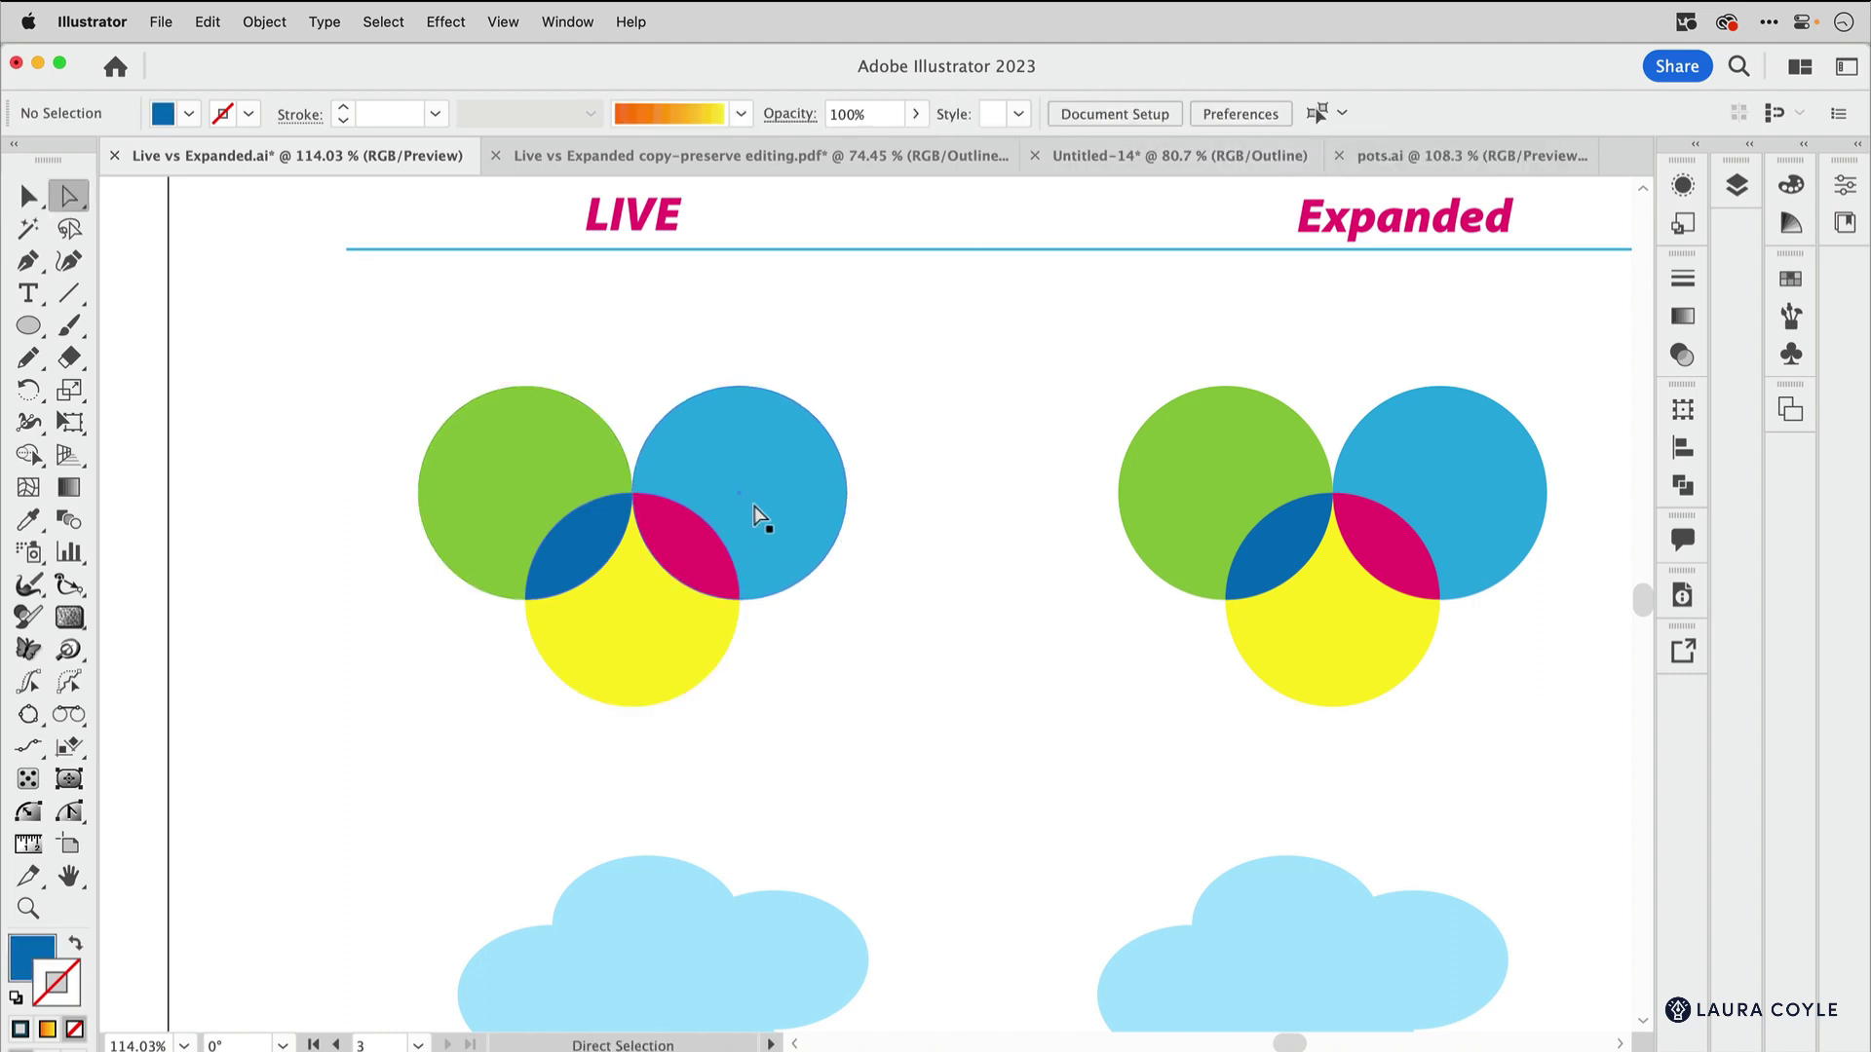
{"action": "mouse_move", "coordinate": [760, 475]}
{"action": "left_mouse_down"}
{"action": "mouse_move", "coordinate": [777, 541]}
{"action": "mouse_move", "coordinate": [770, 484]}
{"action": "left_mouse_up"}
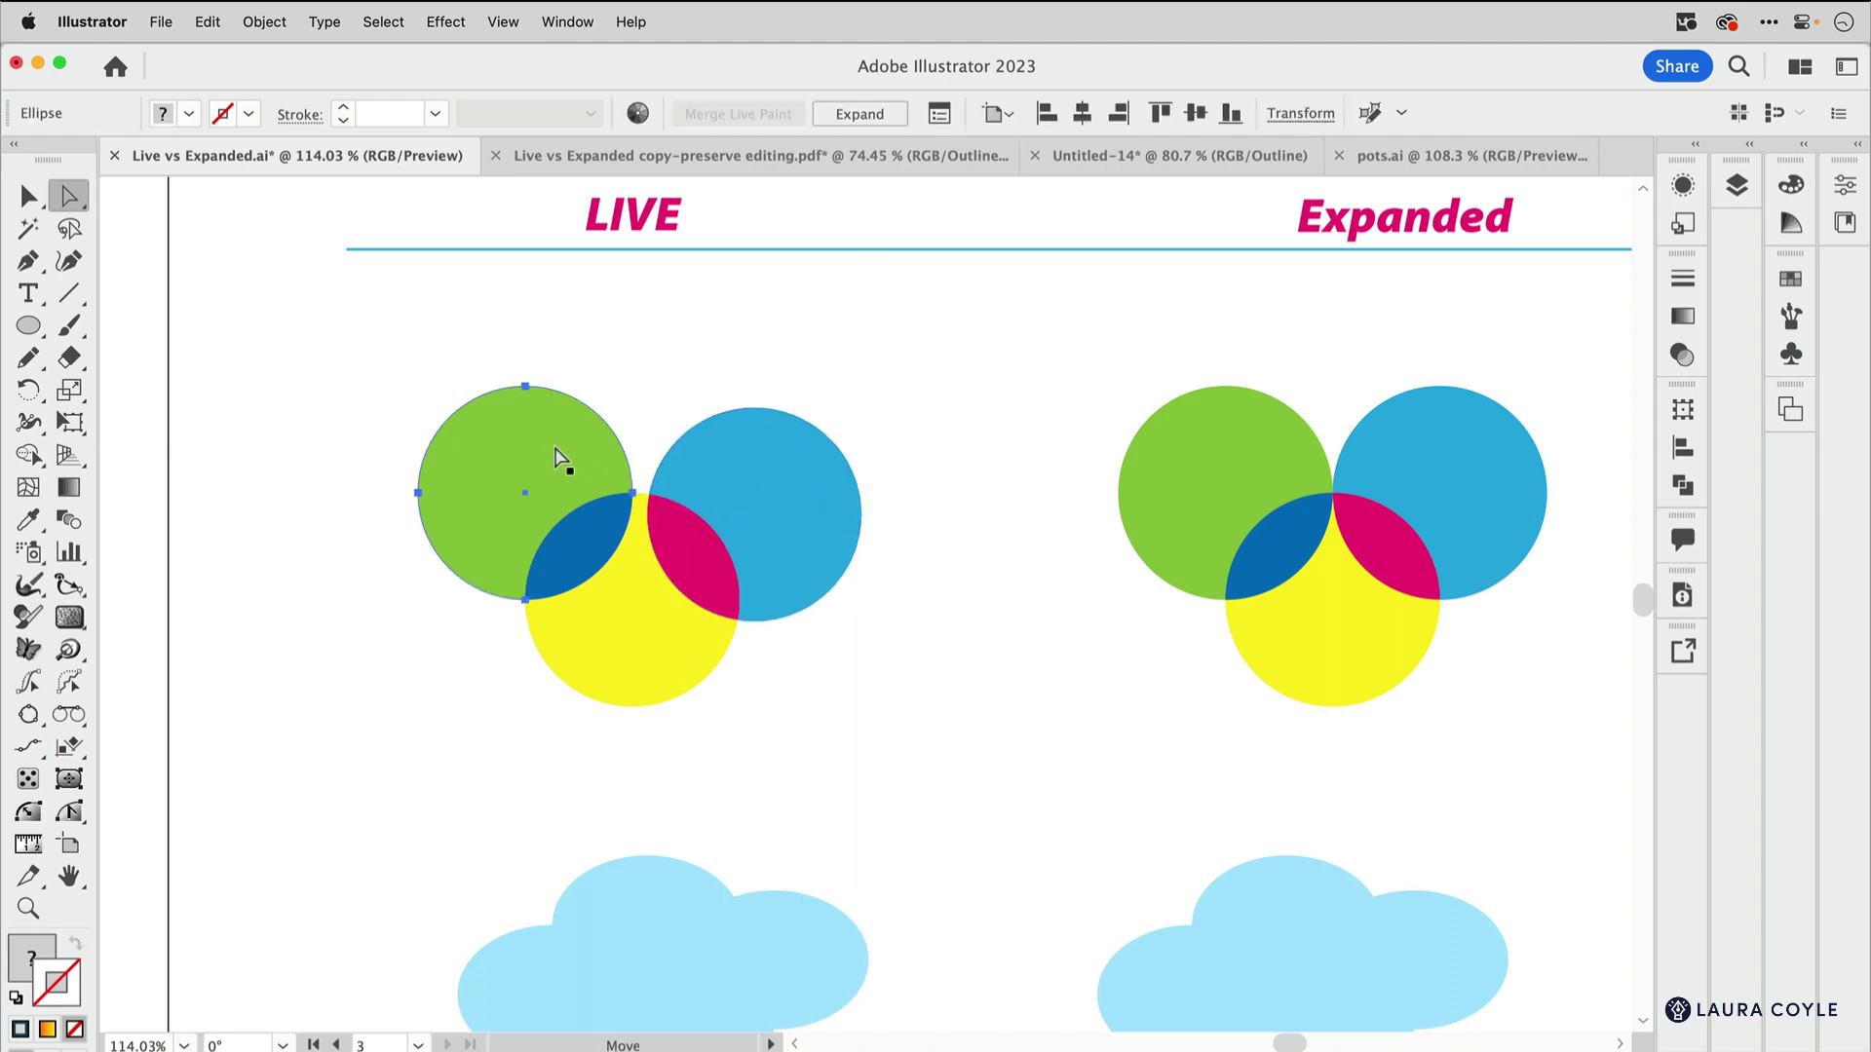
{"action": "mouse_move", "coordinate": [564, 468]}
{"action": "left_mouse_down"}
{"action": "mouse_move", "coordinate": [542, 534]}
{"action": "mouse_move", "coordinate": [588, 565]}
{"action": "mouse_move", "coordinate": [612, 557]}
{"action": "mouse_move", "coordinate": [577, 546]}
{"action": "mouse_move", "coordinate": [555, 466]}
{"action": "left_mouse_up"}
{"action": "left_click", "coordinate": [901, 459]}
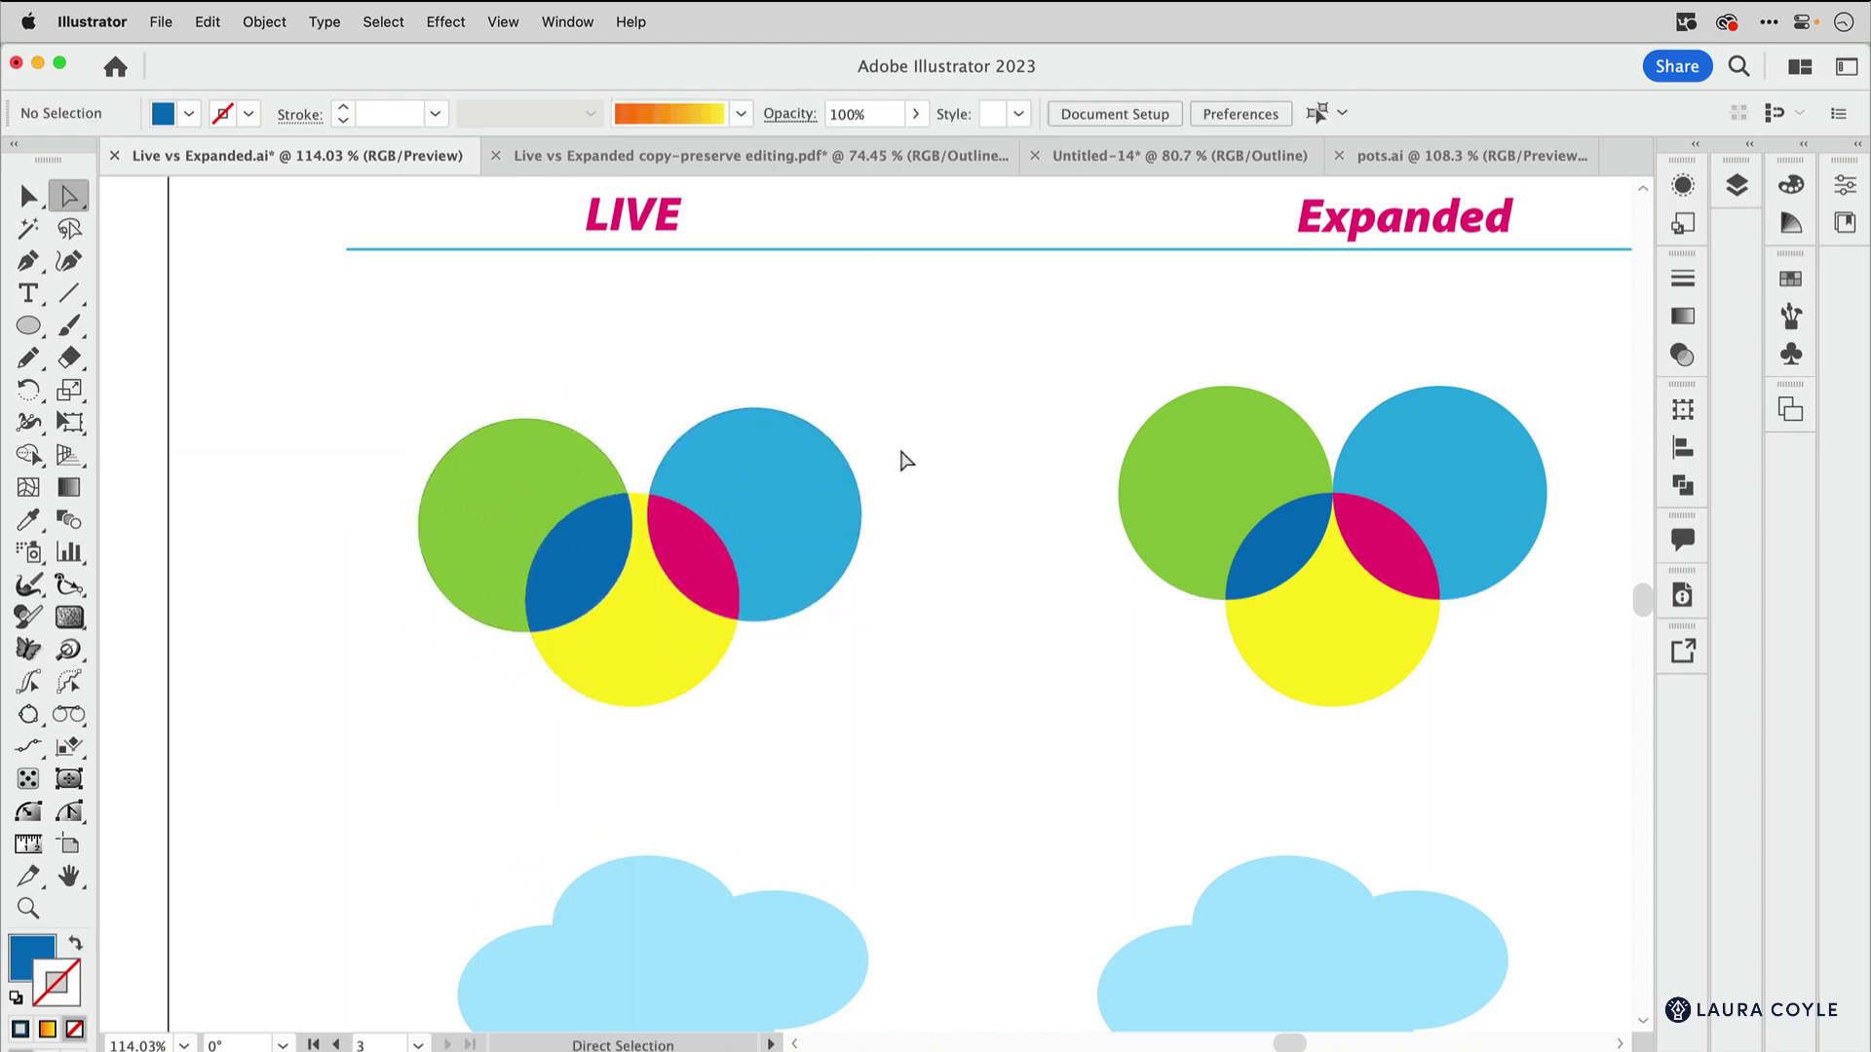
Pull the dark blue and magenta overlap pieces out of the expanded circle group, down and away from the yellow circle.
{"action": "key", "text": "v"}
{"action": "left_click", "coordinate": [1199, 552]}
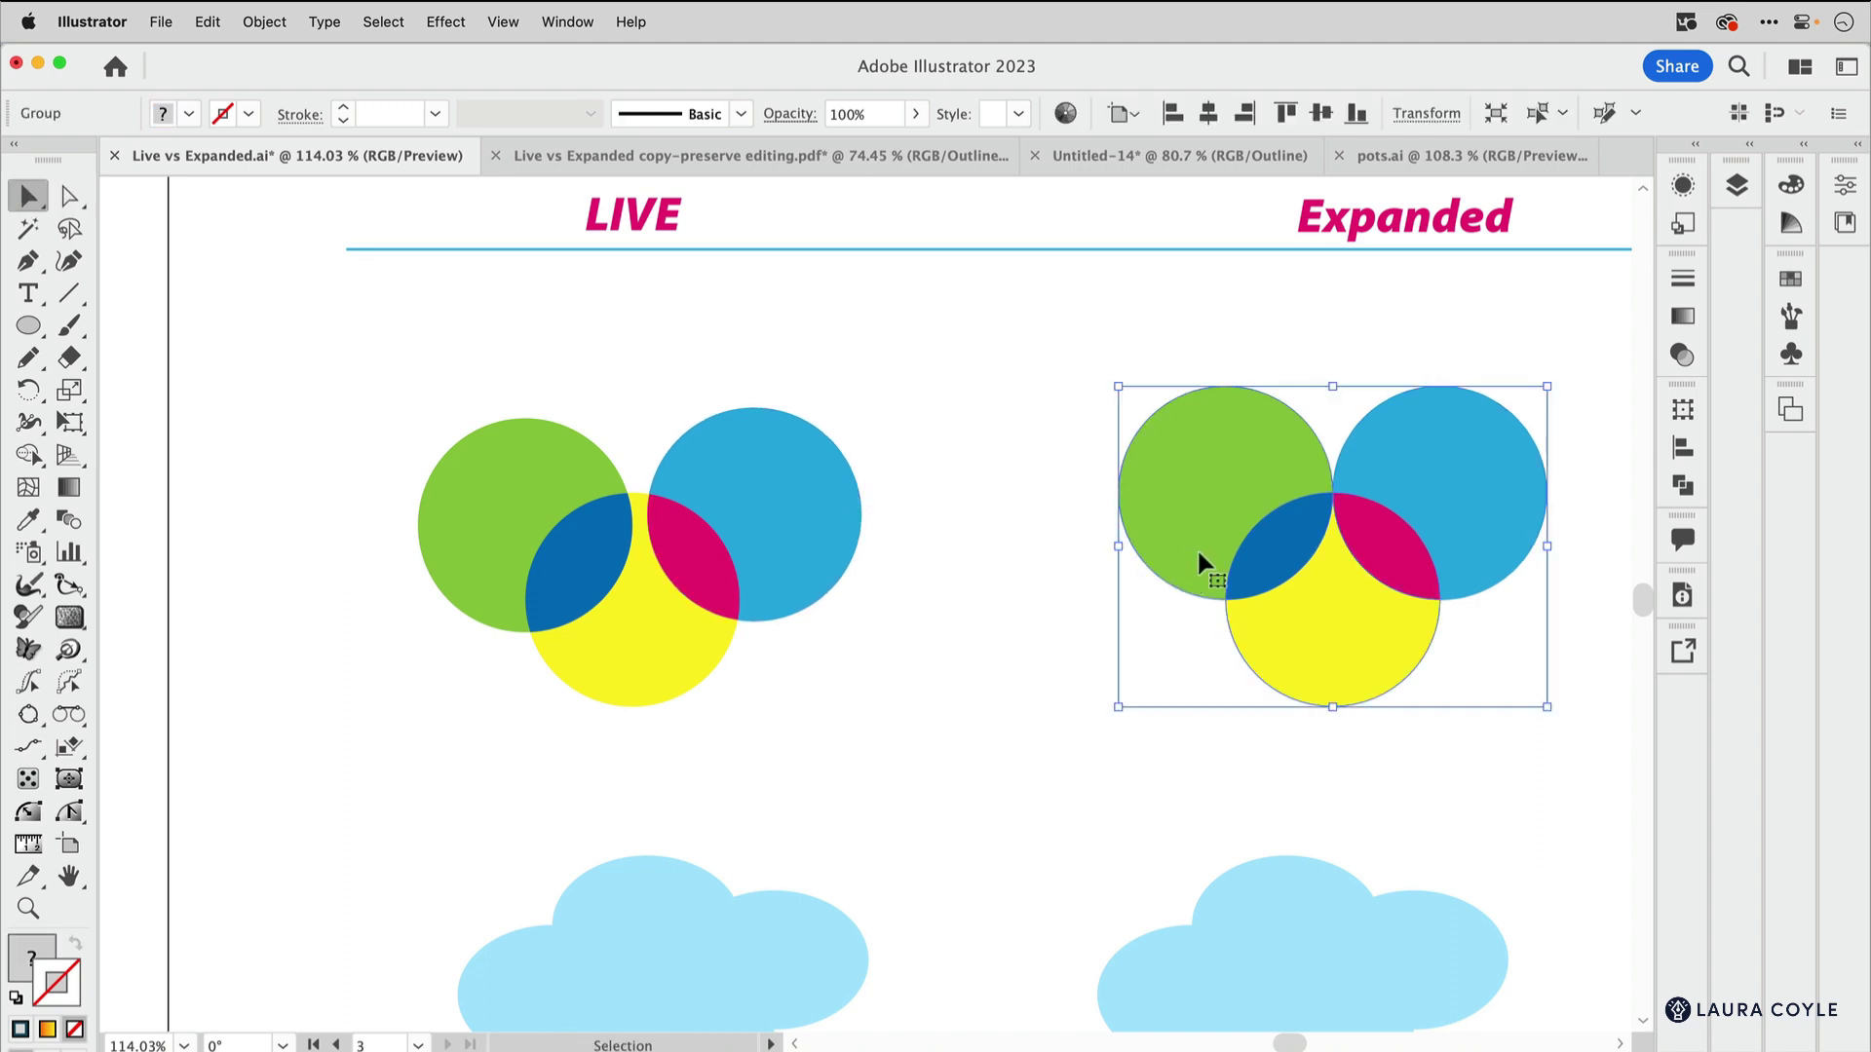
{"action": "key", "text": "a"}
{"action": "left_click", "coordinate": [1178, 689]}
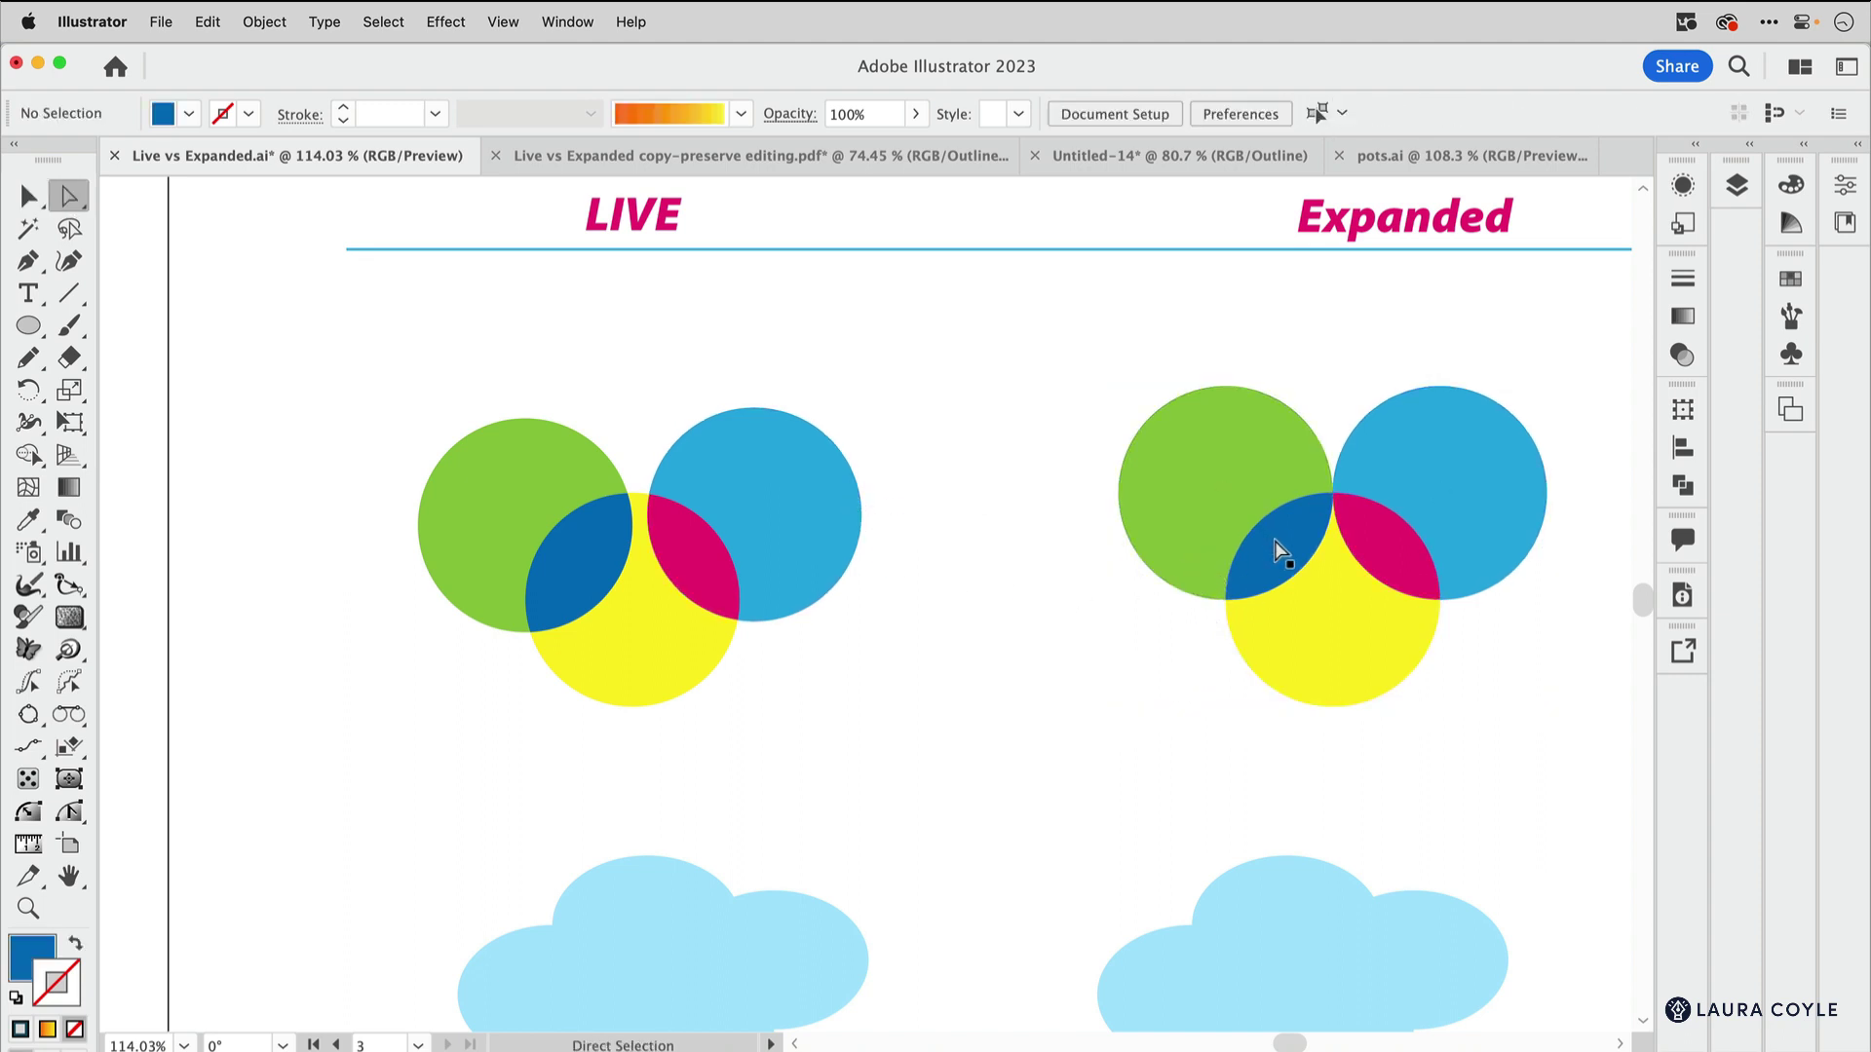
{"action": "left_click_drag", "start_coordinate": [1275, 541], "coordinate": [1154, 646]}
{"action": "left_click_drag", "start_coordinate": [1364, 539], "coordinate": [1483, 672]}
{"action": "left_click", "coordinate": [1328, 805]}
Select the live cloud compound shape and show the Pathfinder options for it.
{"action": "scroll", "coordinate": [1160, 468], "scroll_direction": "down", "scroll_amount": 4}
{"action": "scroll", "coordinate": [1160, 468], "scroll_direction": "right", "scroll_amount": 1}
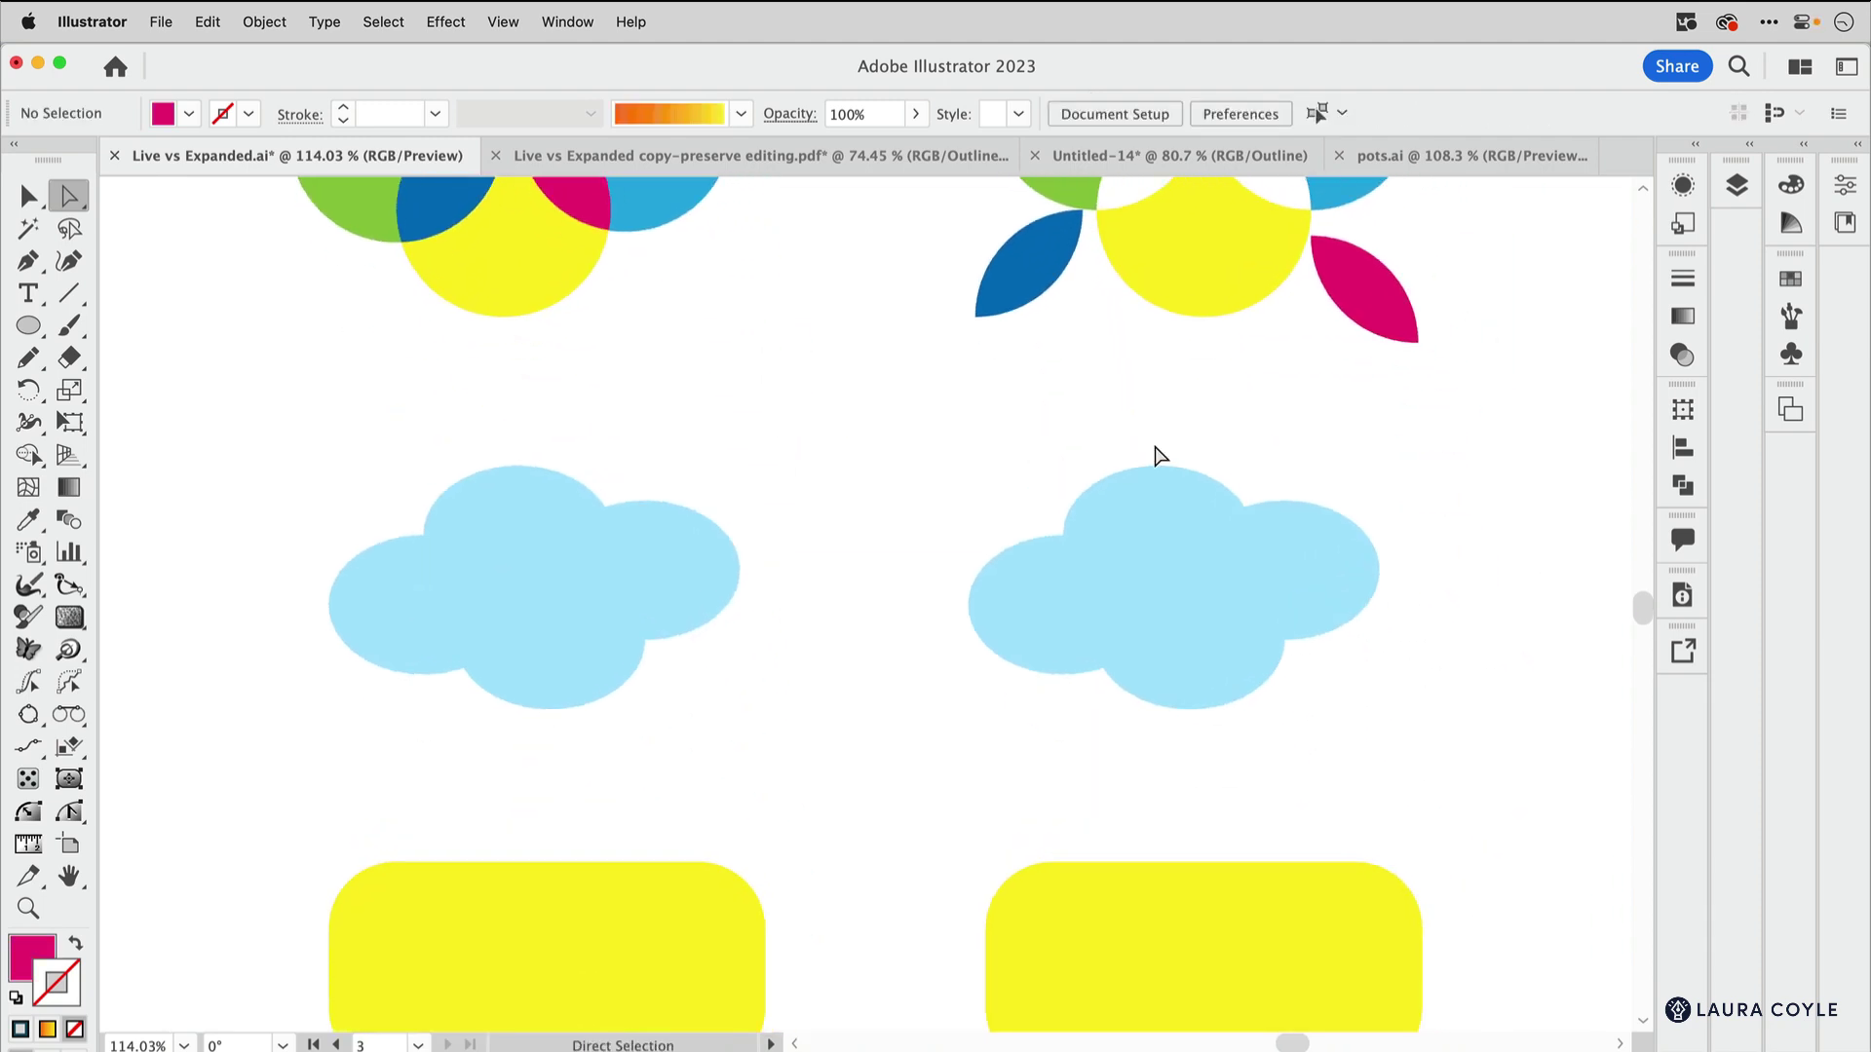
{"action": "key", "text": "v"}
{"action": "left_click", "coordinate": [575, 585]}
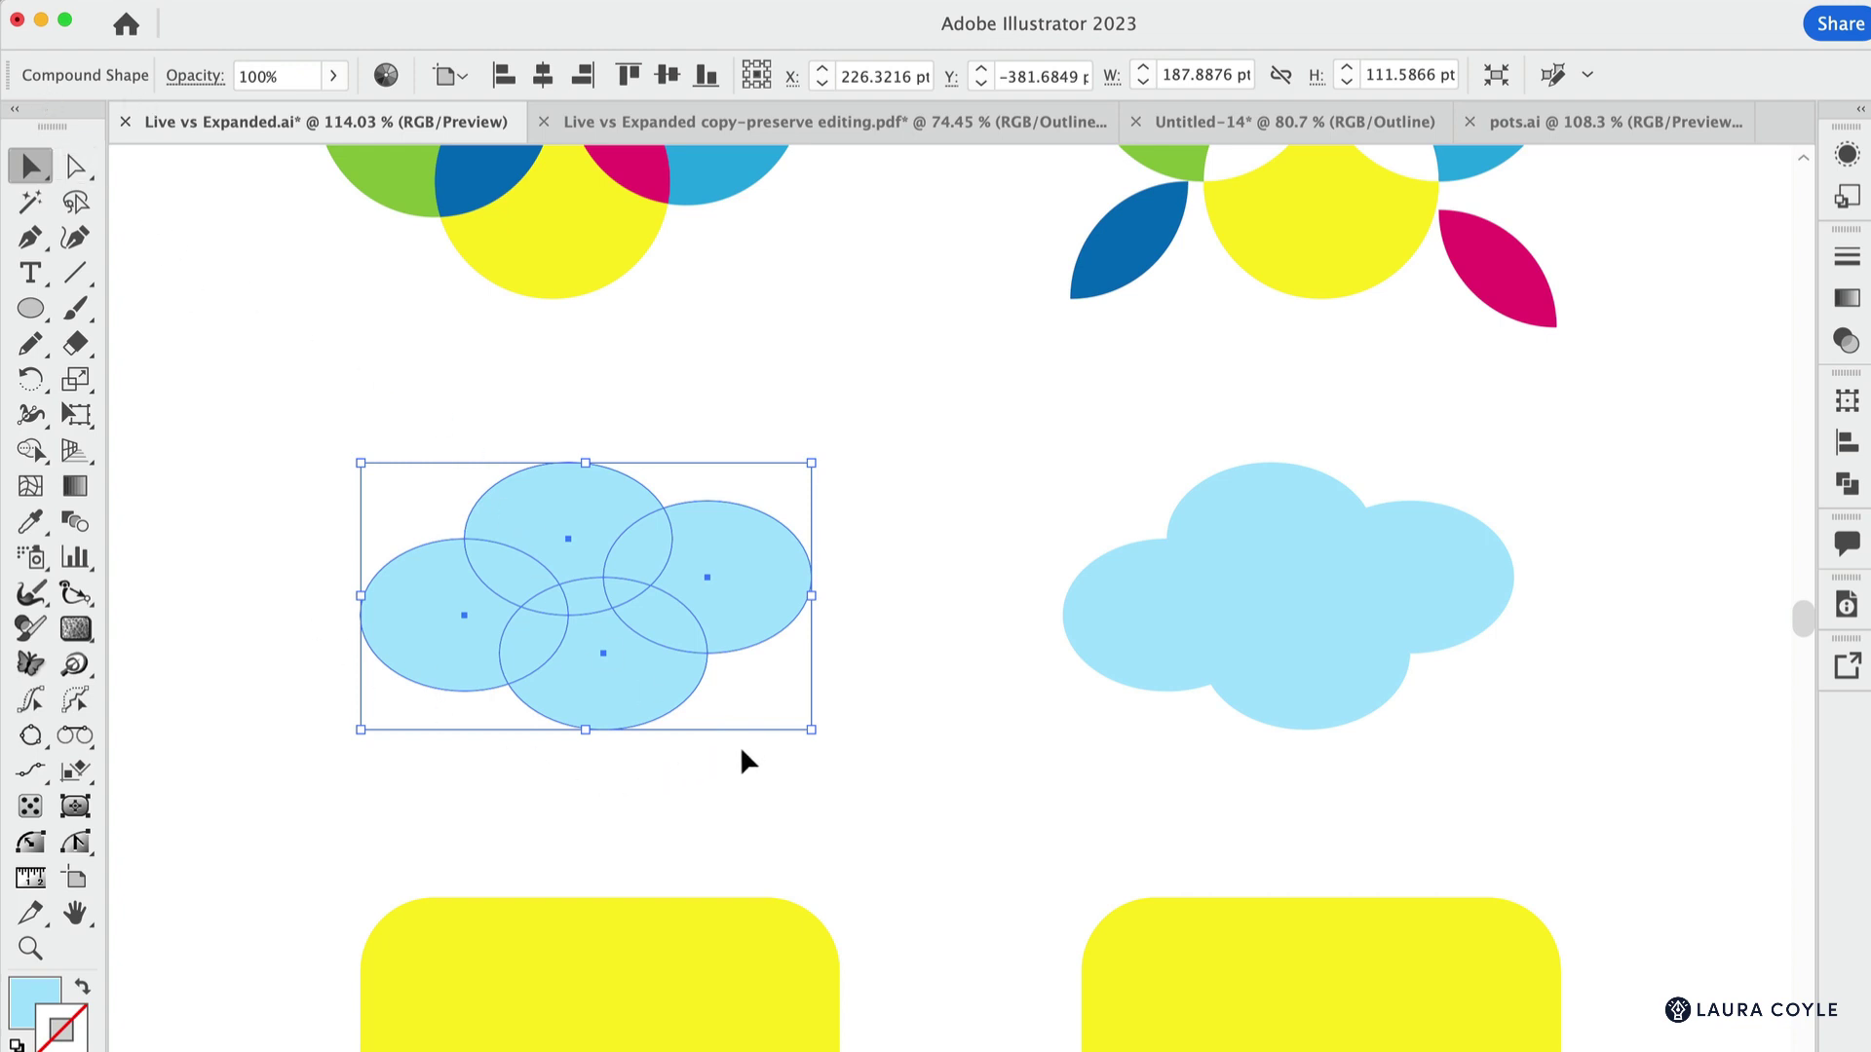
{"action": "left_click", "coordinate": [1847, 484]}
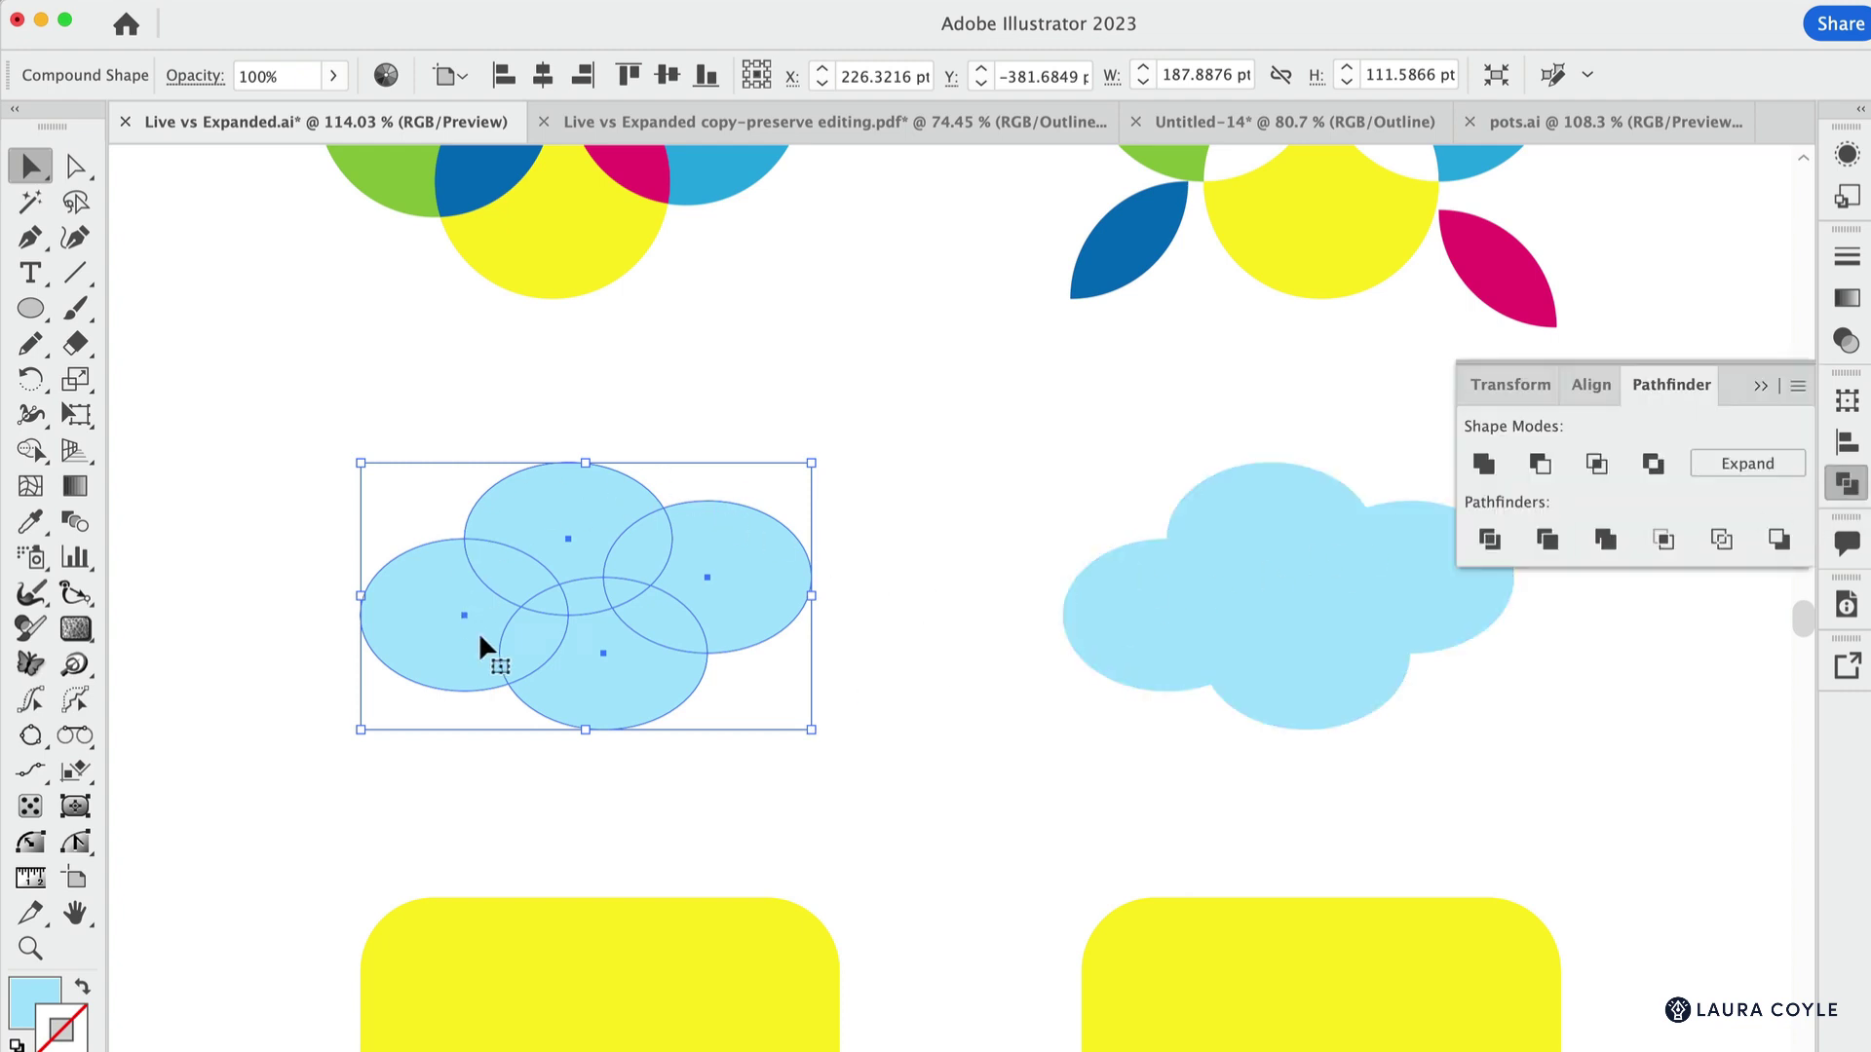
Select the expanded cloud path and the live cloud compound shape in turn to compare their object types.
{"action": "left_click", "coordinate": [1482, 466]}
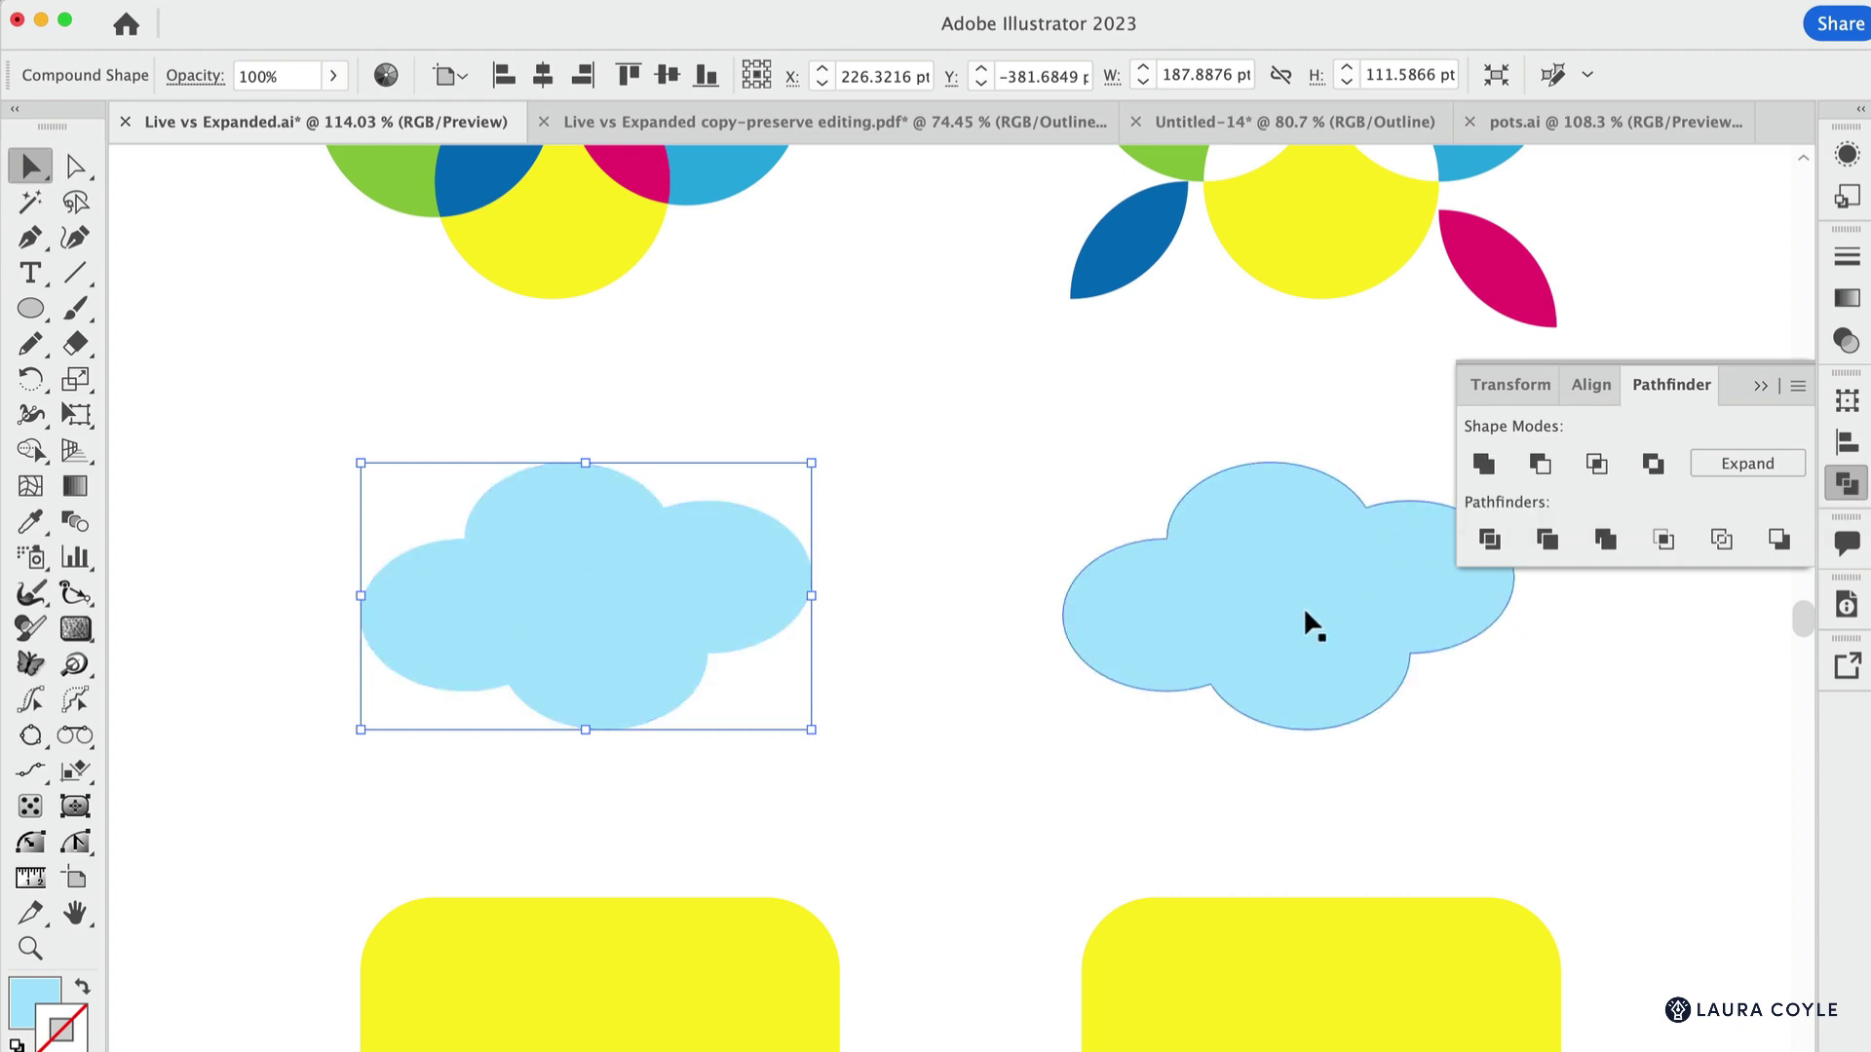
{"action": "left_click", "coordinate": [1178, 582]}
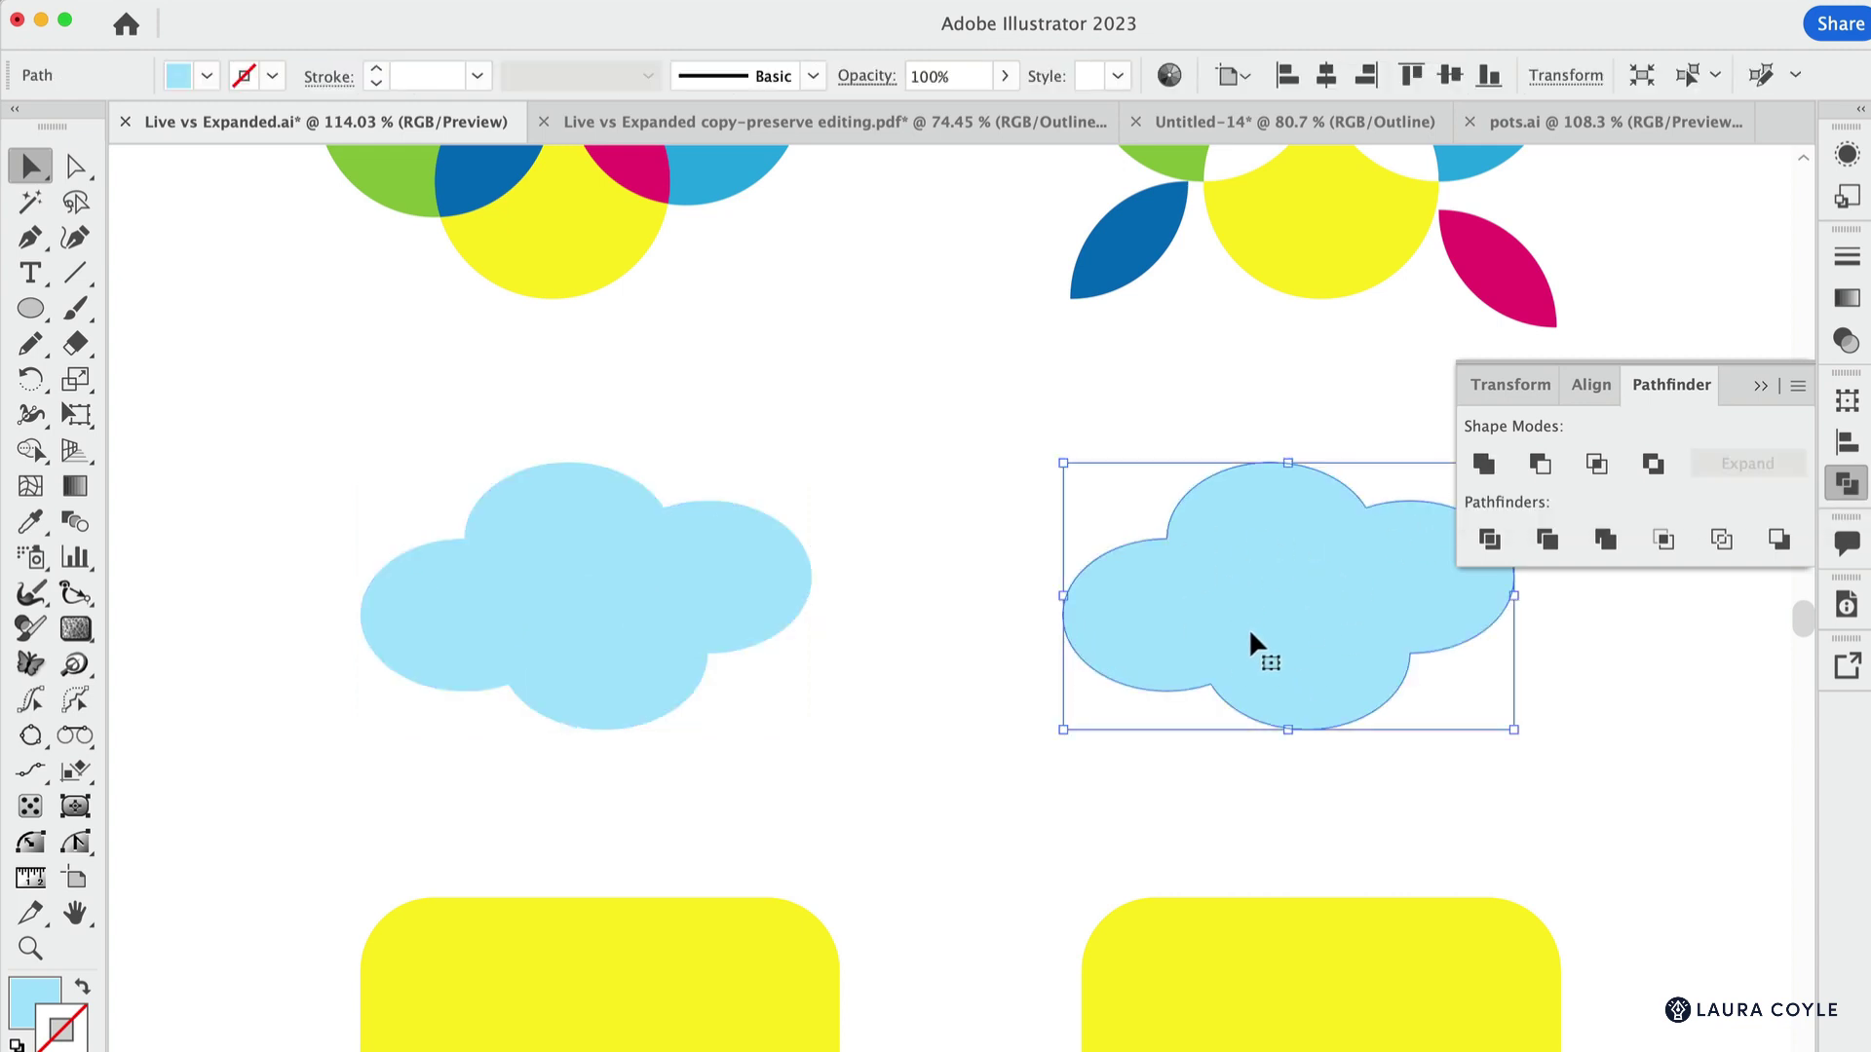
{"action": "left_click", "coordinate": [718, 632]}
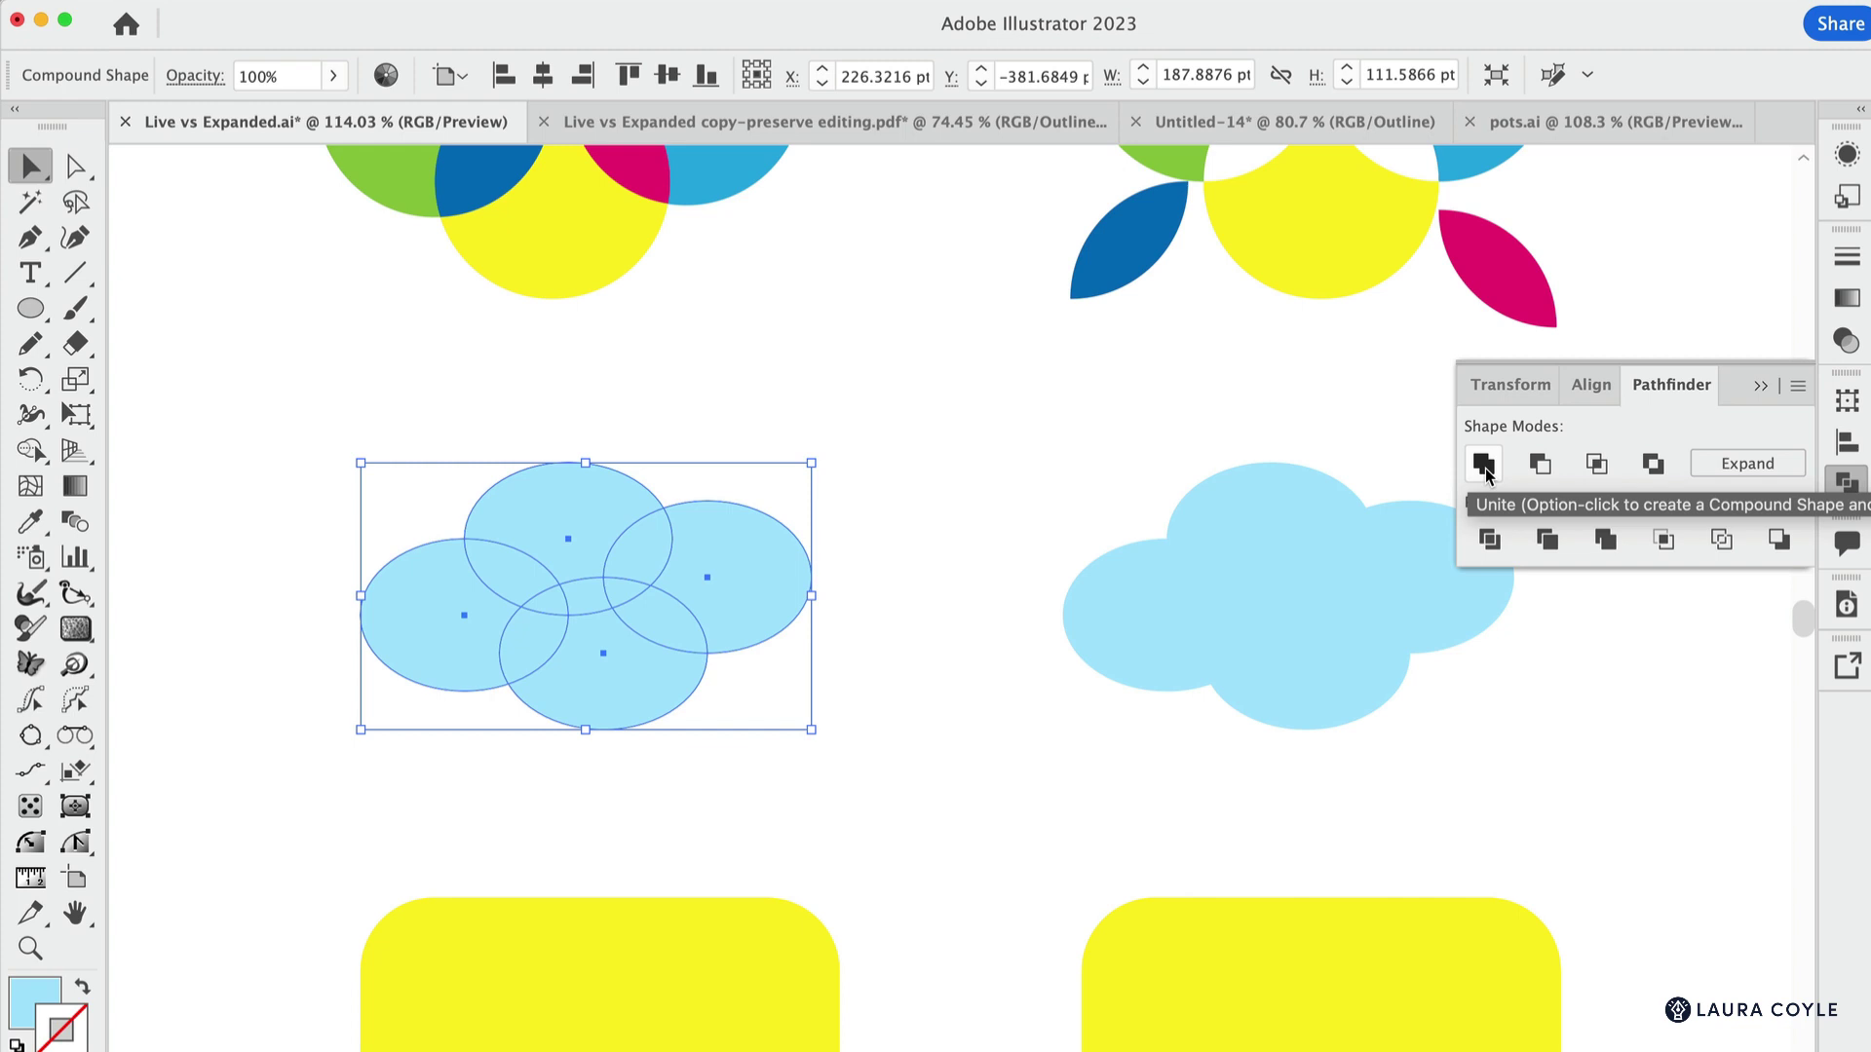
{"action": "left_click", "coordinate": [867, 614]}
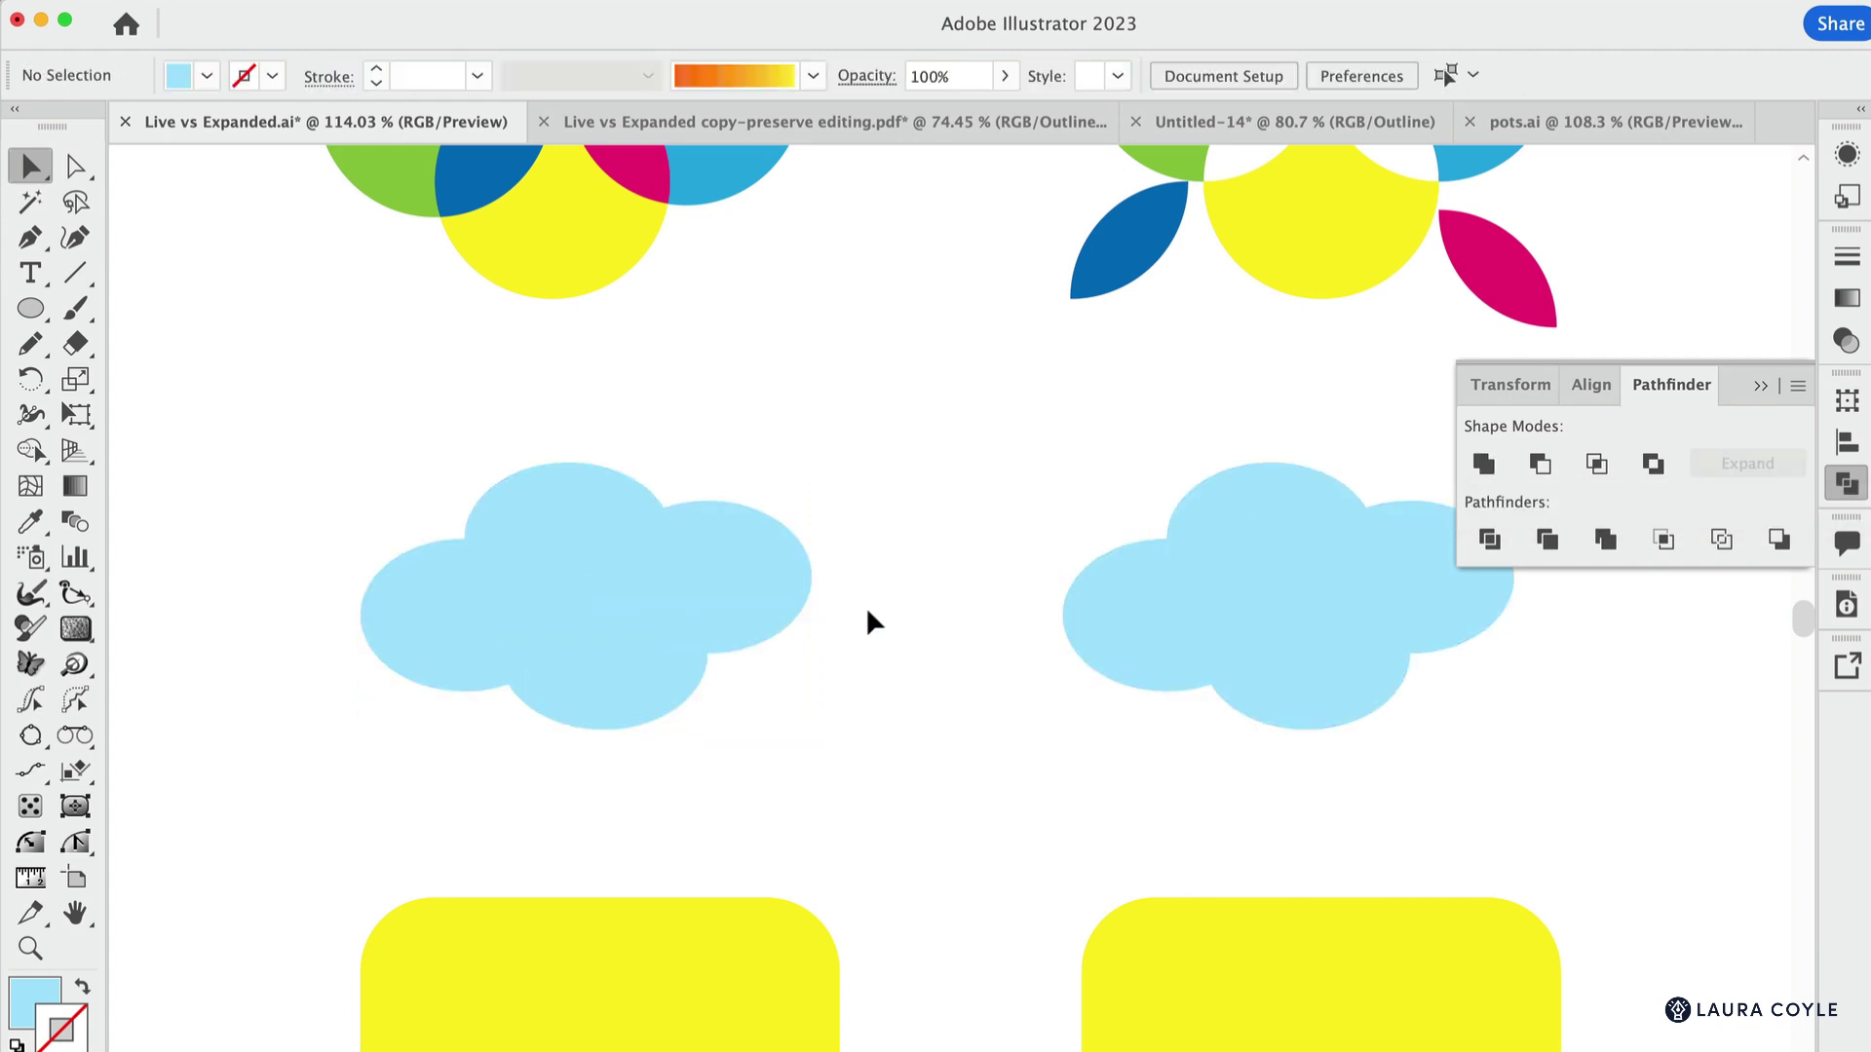
Give the live cloud compound shape a dark teal outline stroke.
{"action": "left_click", "coordinate": [596, 680]}
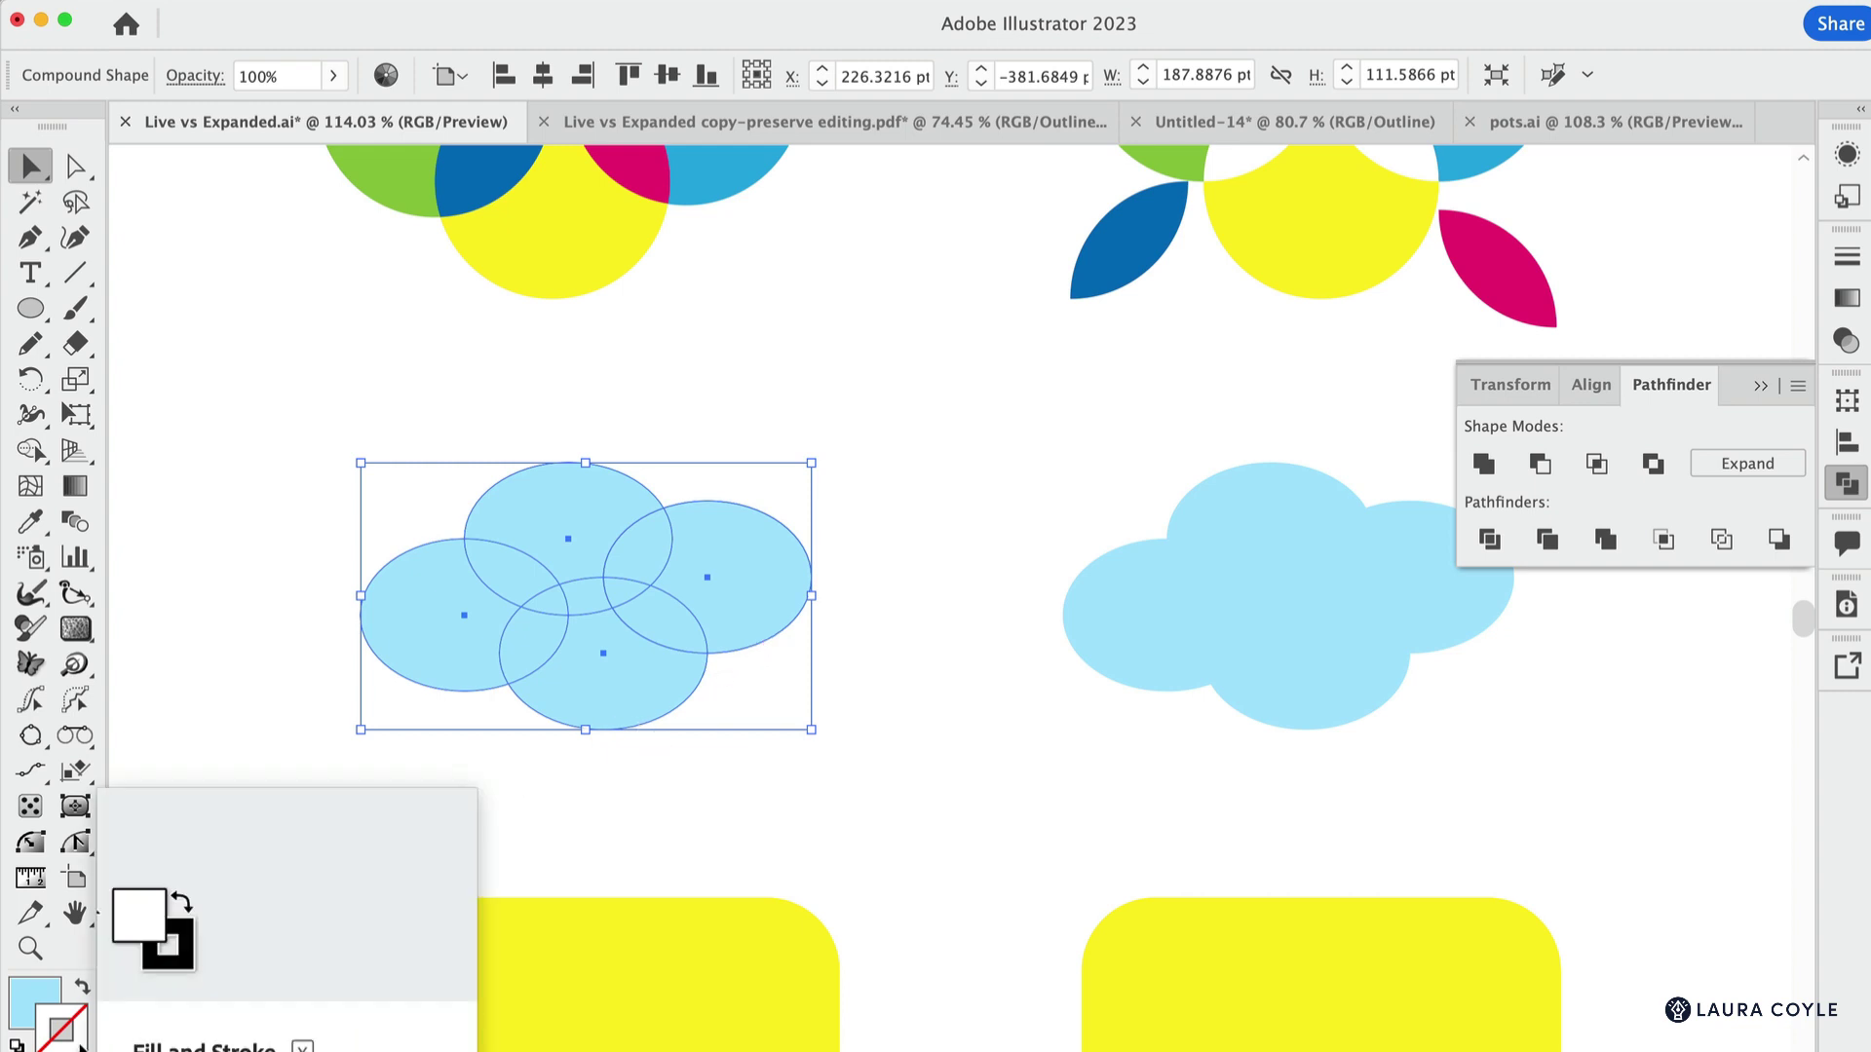
{"action": "double_click", "coordinate": [61, 1025]}
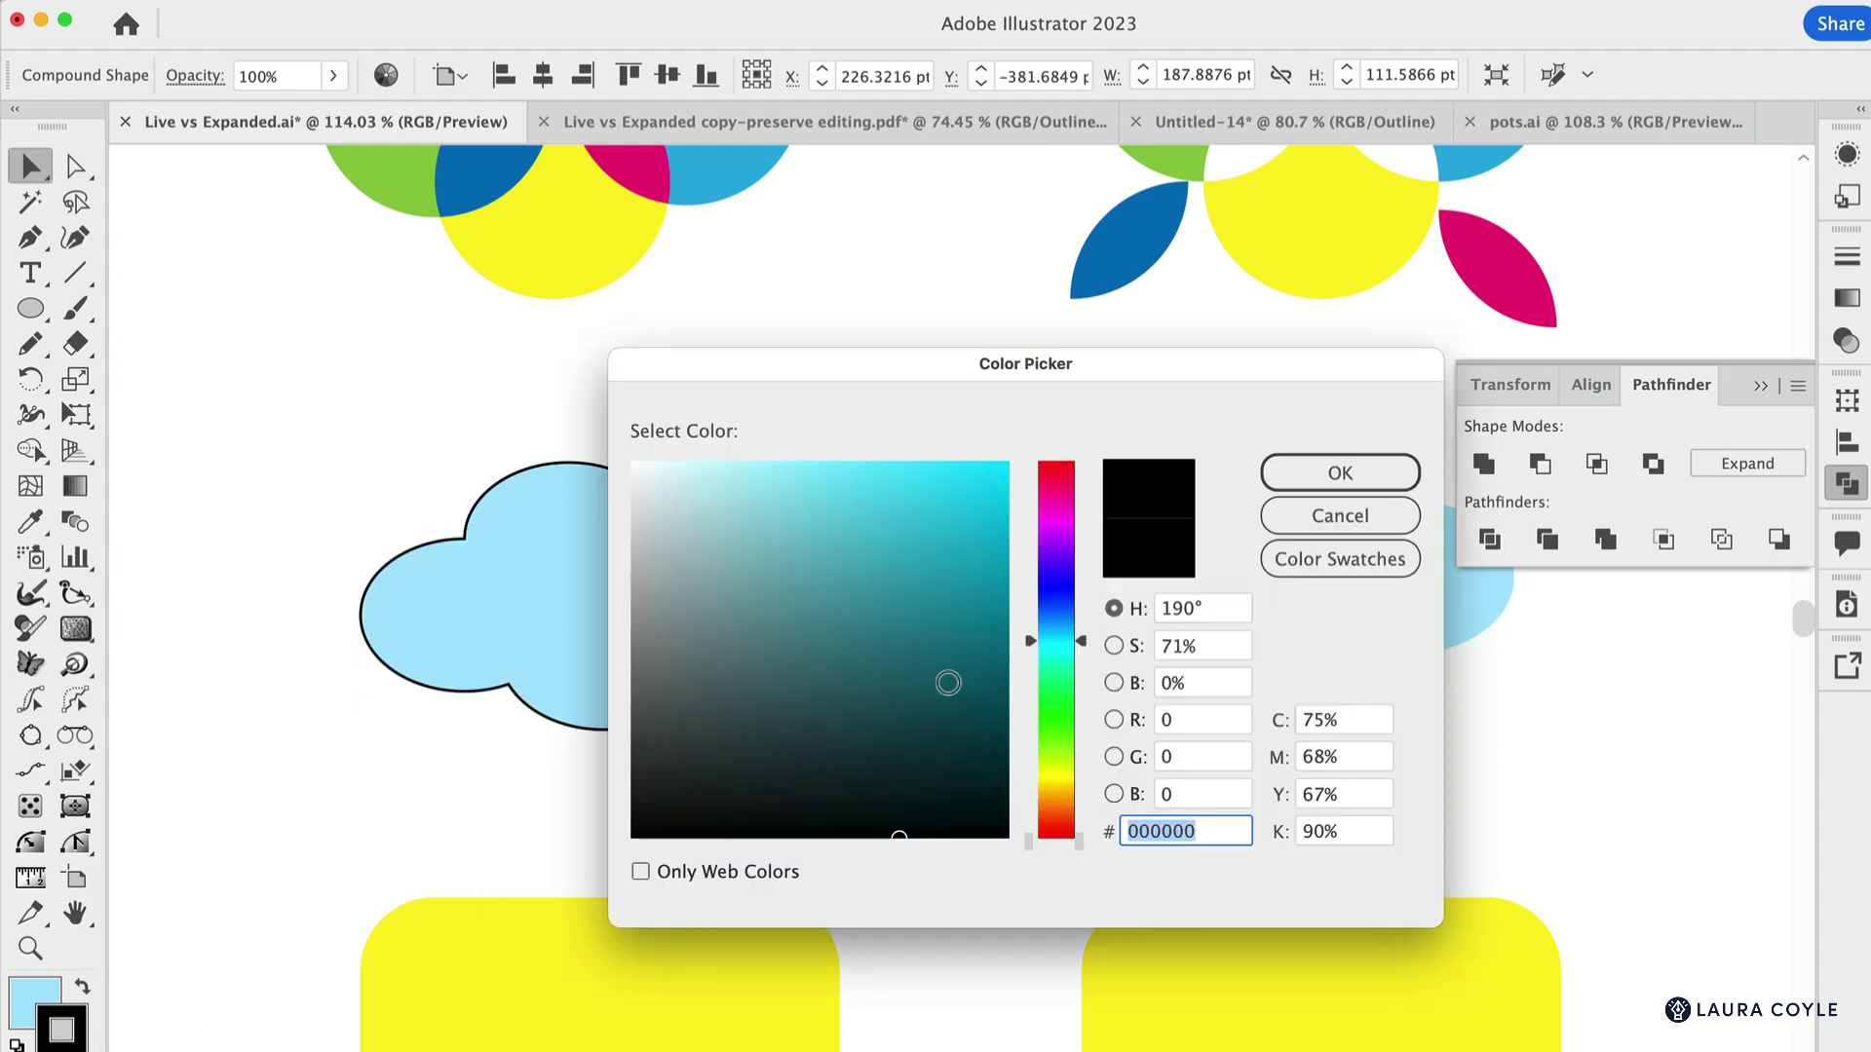
{"action": "type", "text": "123C68"}
{"action": "key", "text": "Return"}
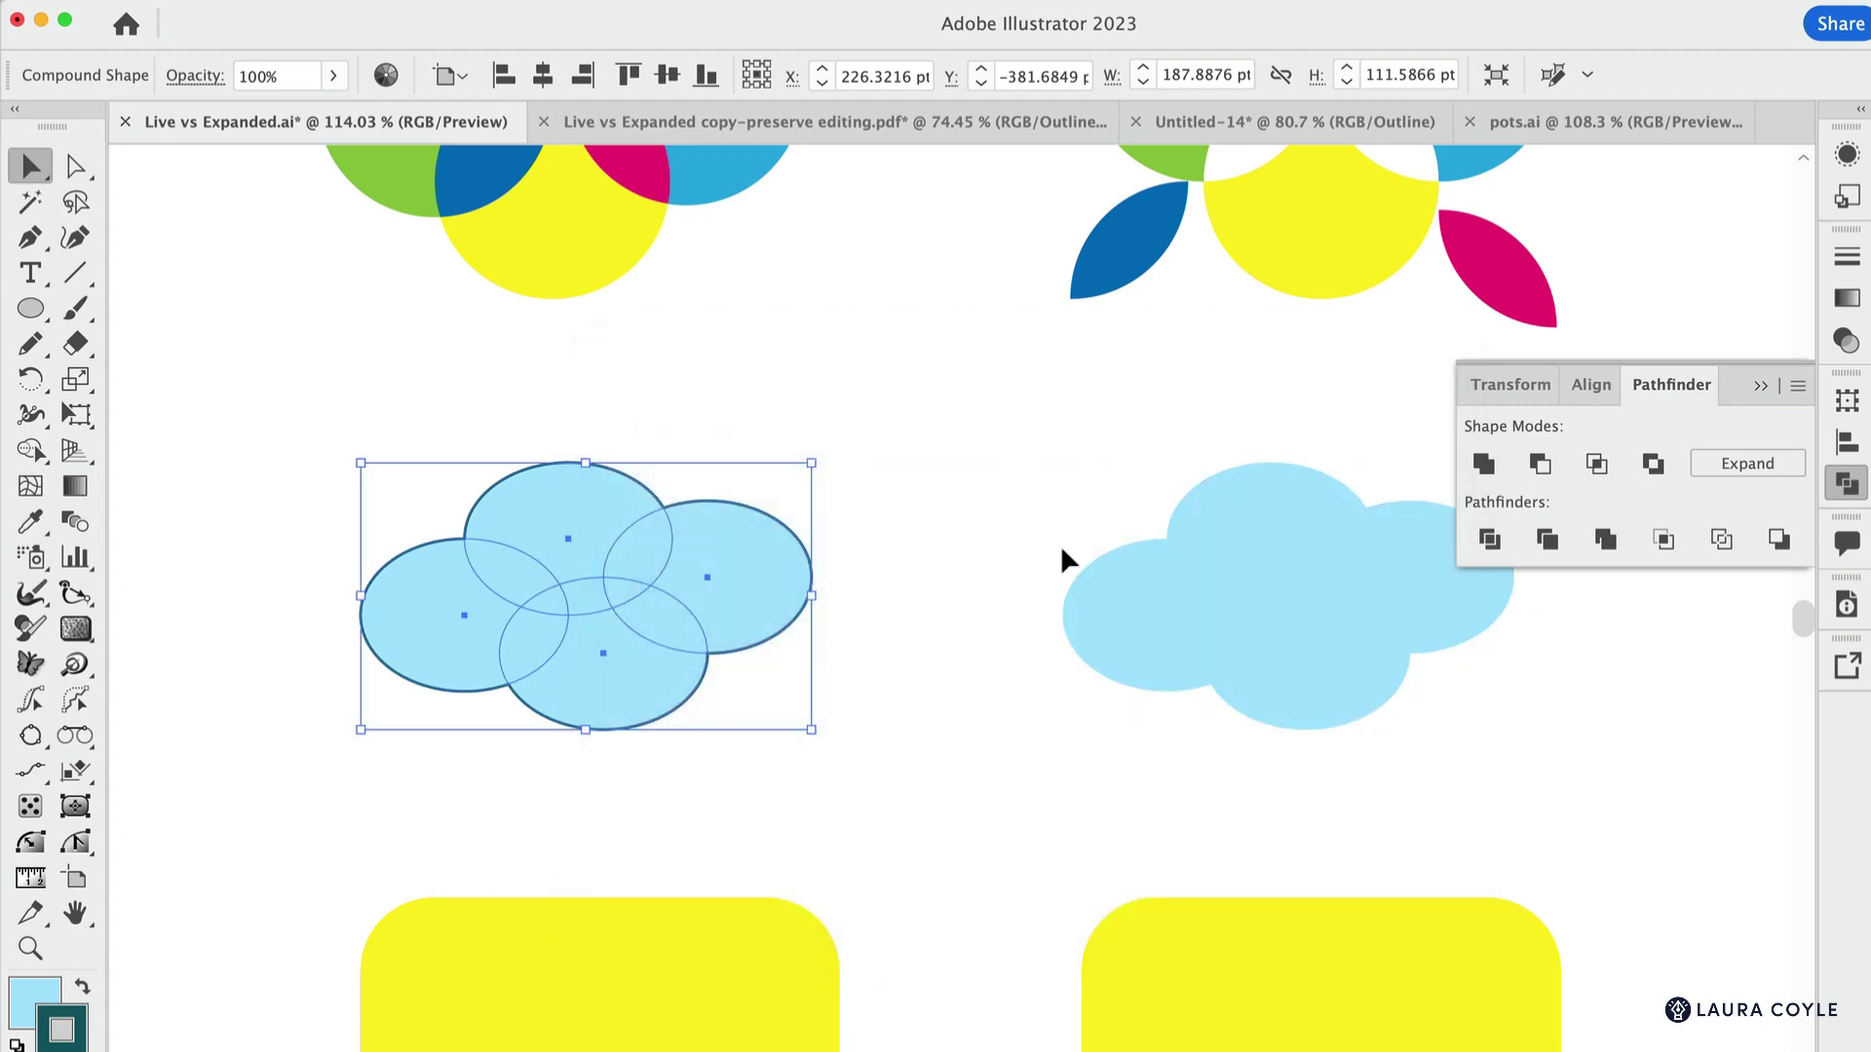
{"action": "left_click", "coordinate": [885, 617]}
Select only the right-hand ellipse inside the outlined cloud compound shape with the Direct Selection tool.
{"action": "key", "text": "a"}
{"action": "mouse_move", "coordinate": [772, 572]}
{"action": "left_mouse_down"}
{"action": "mouse_move", "coordinate": [763, 591]}
{"action": "mouse_move", "coordinate": [758, 558]}
{"action": "mouse_move", "coordinate": [695, 514]}
{"action": "mouse_move", "coordinate": [744, 522]}
{"action": "mouse_move", "coordinate": [764, 557]}
{"action": "left_mouse_up"}
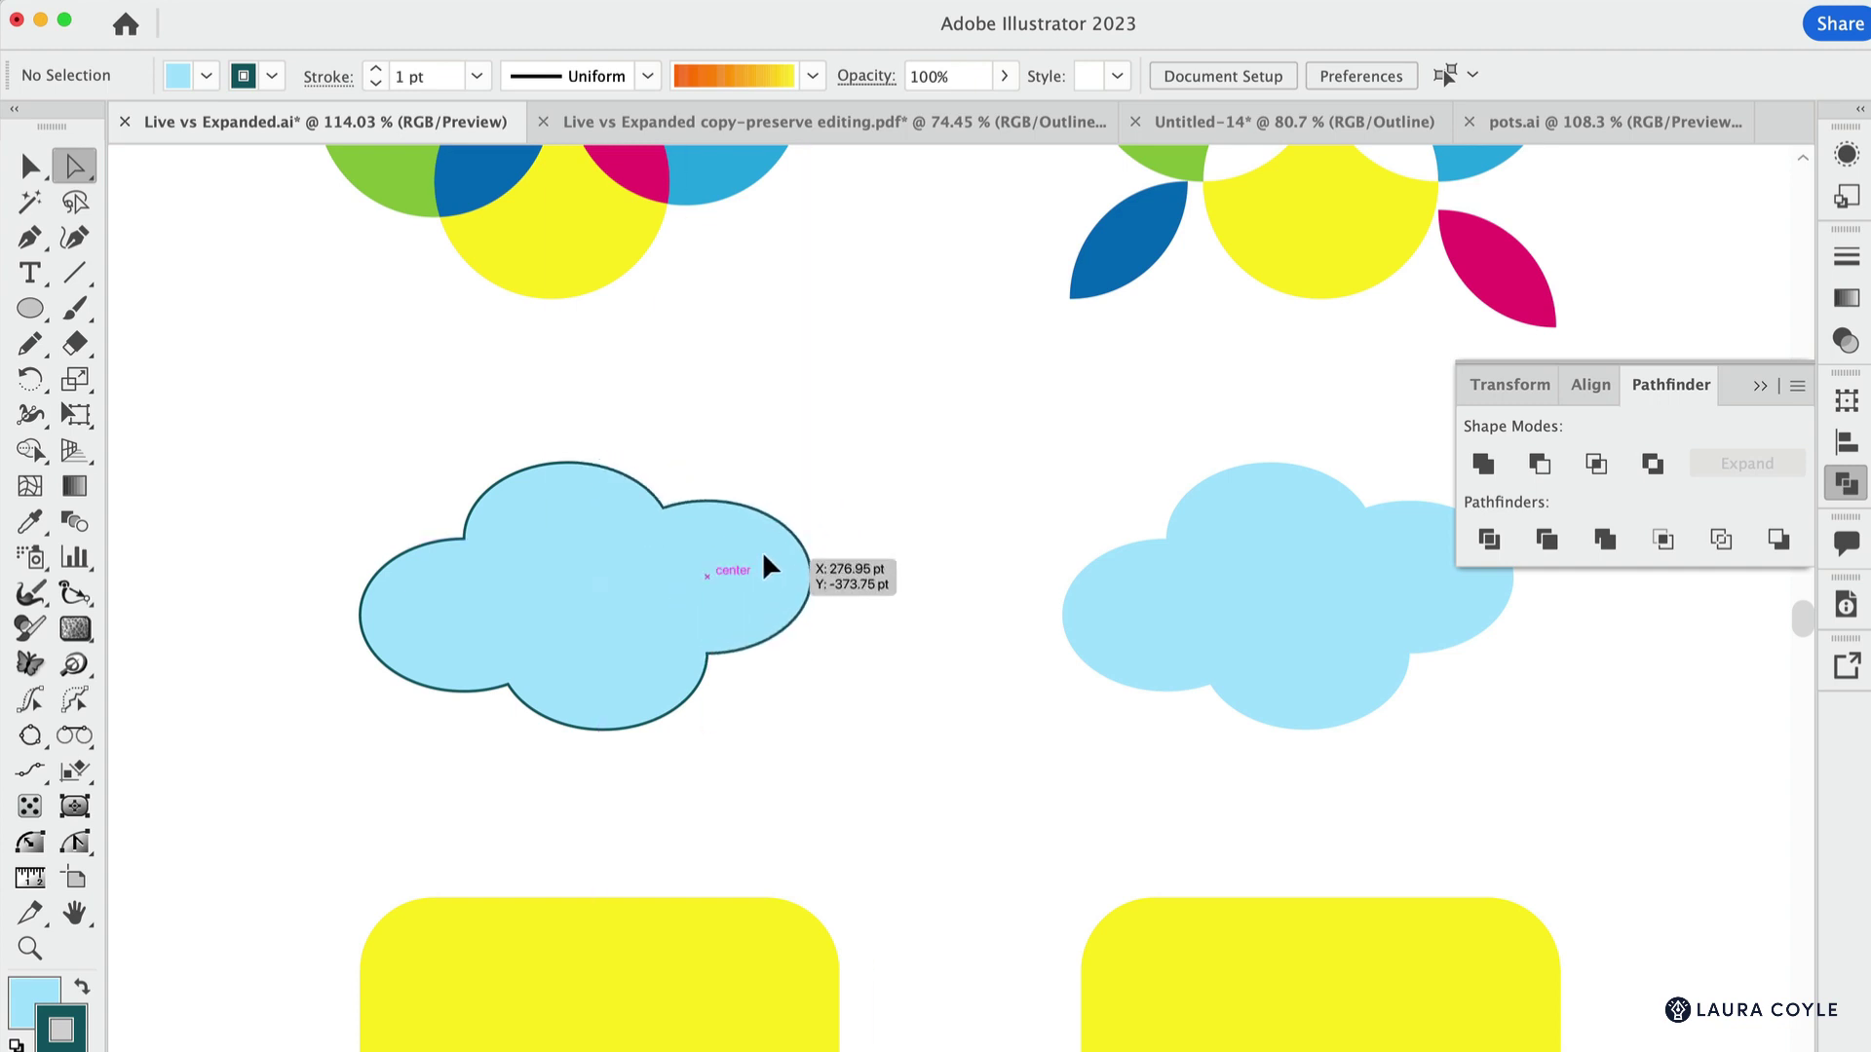
{"action": "left_click", "coordinate": [764, 555]}
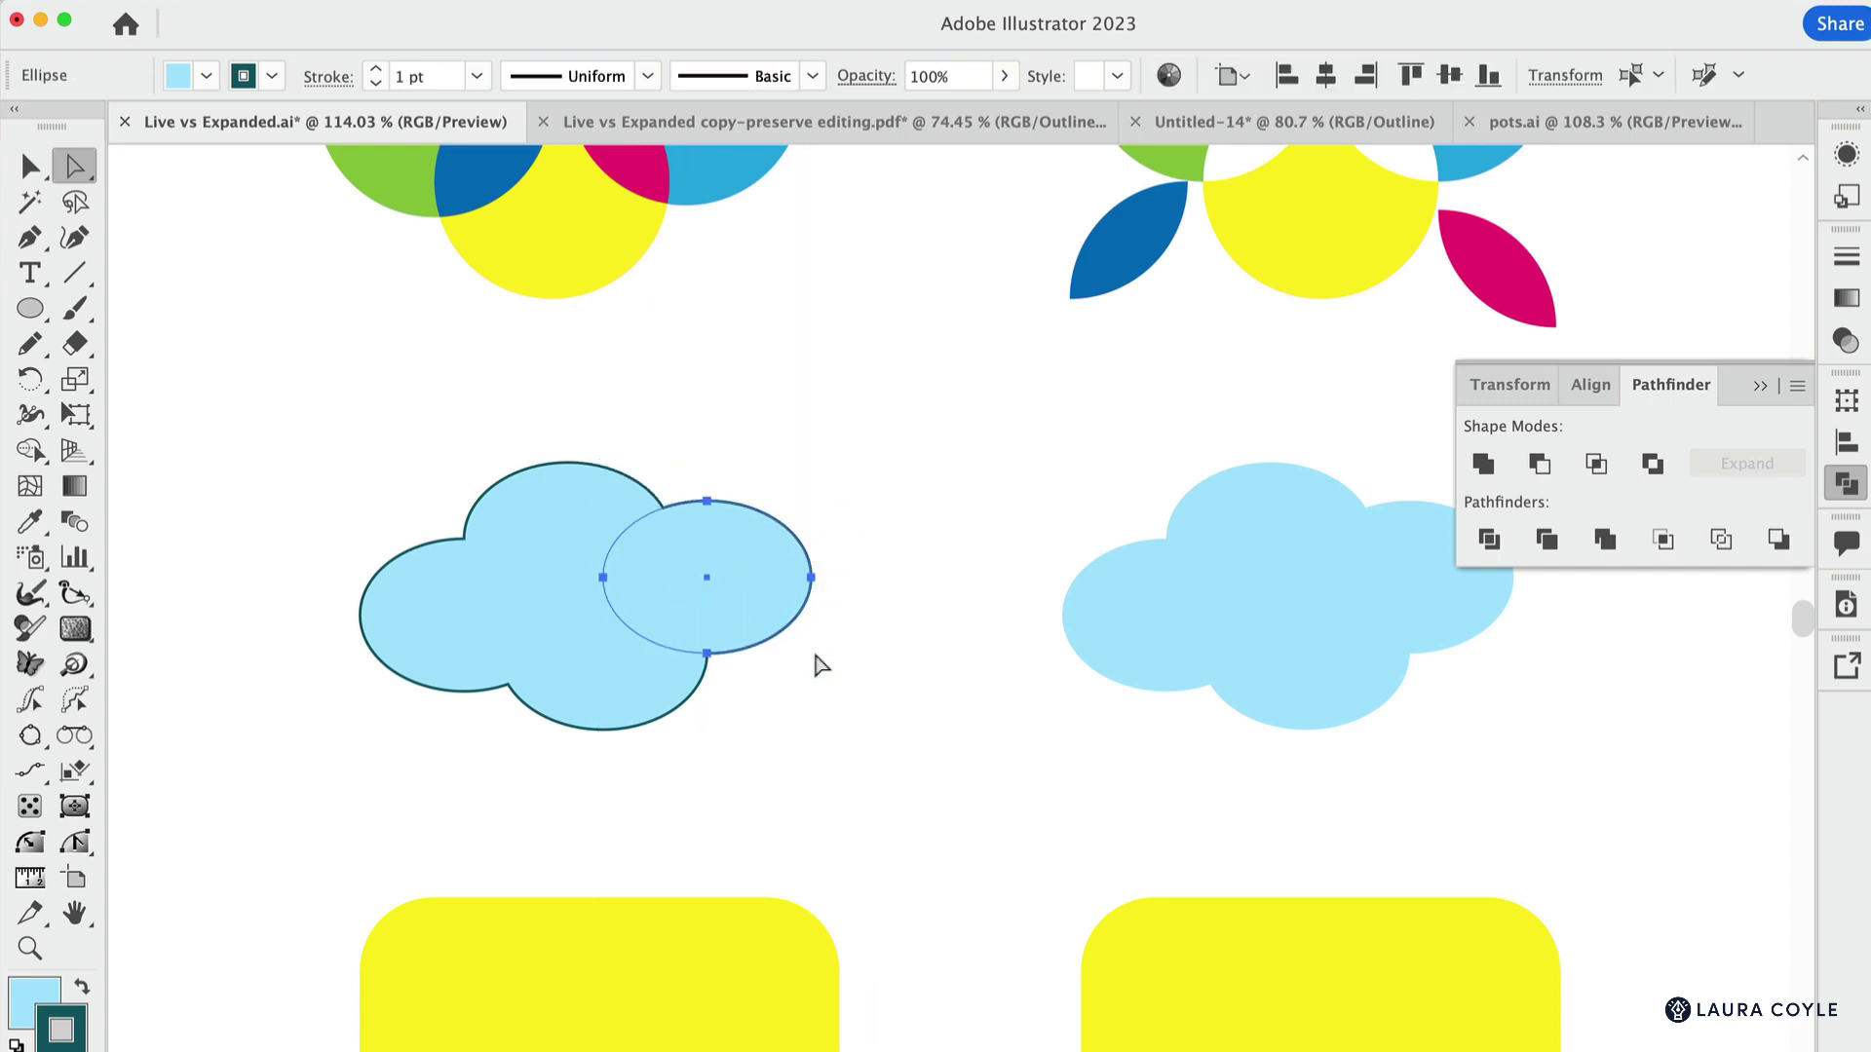
{"action": "left_click", "coordinate": [854, 745]}
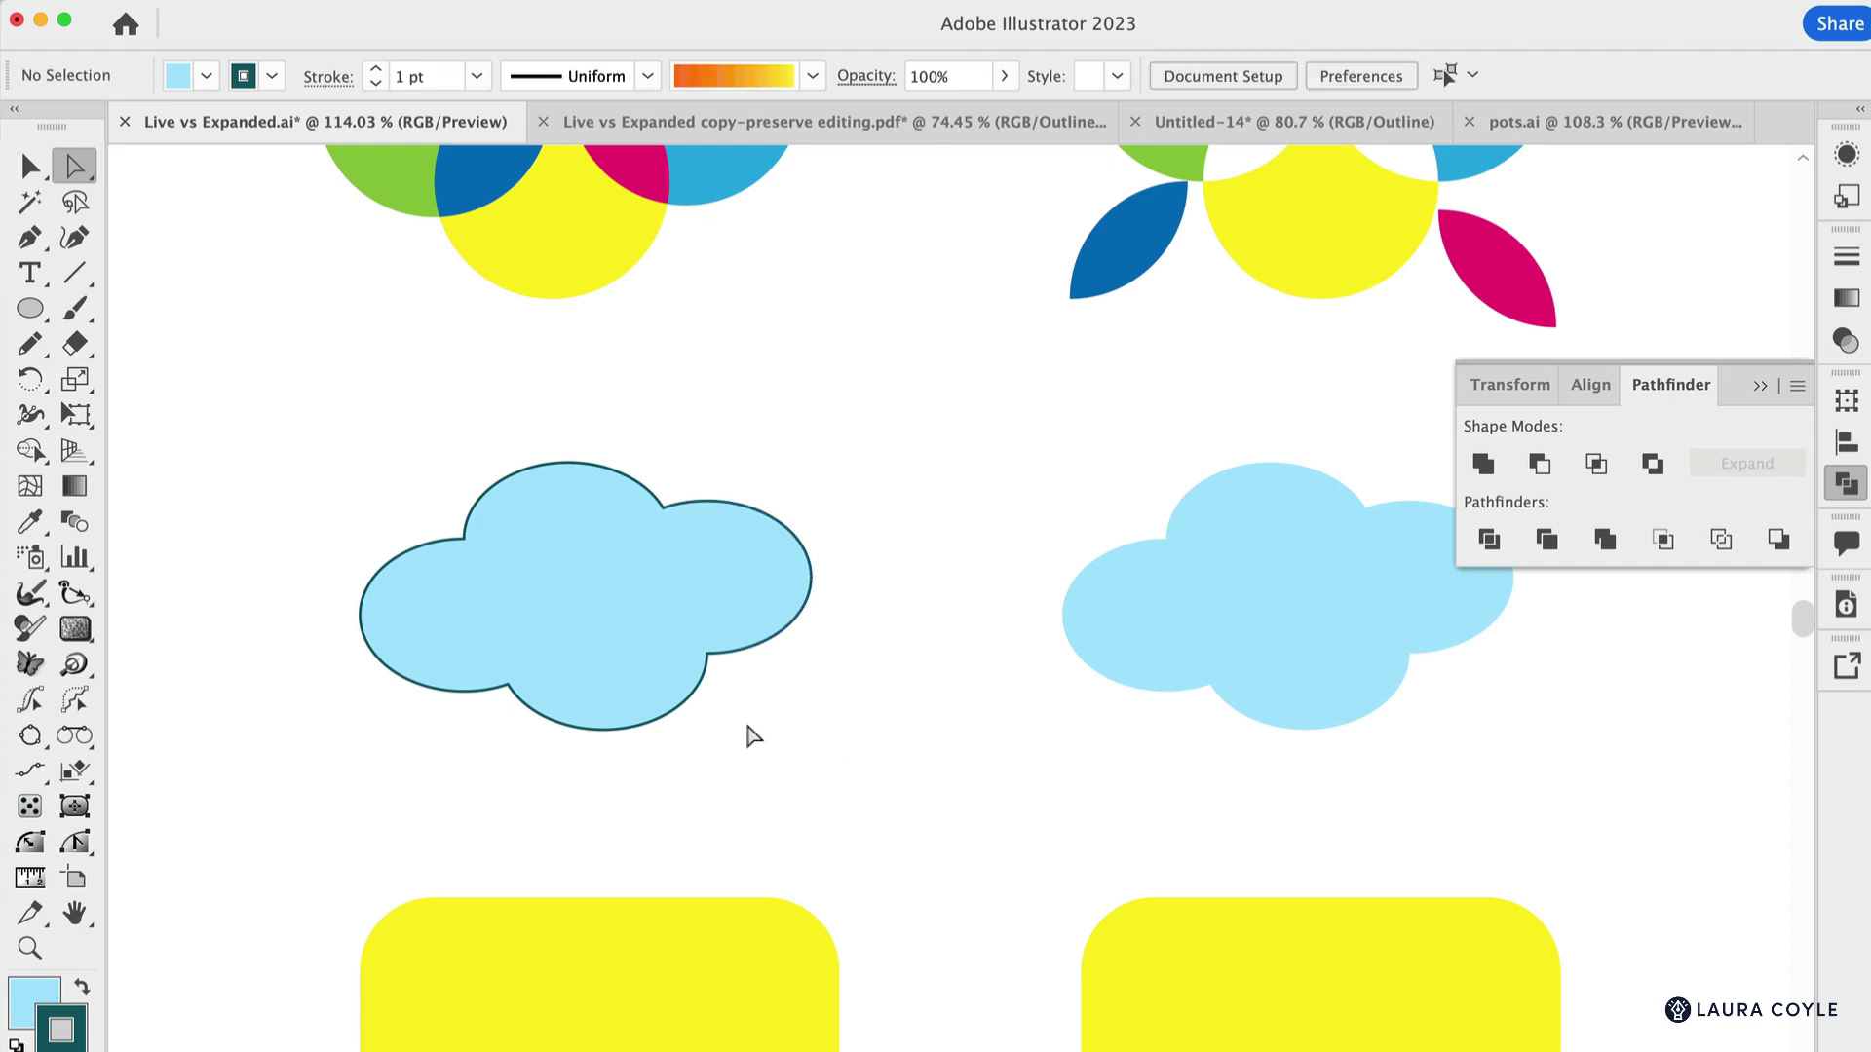
Expand the outlined cloud compound shape into a single path.
{"action": "key", "text": "v"}
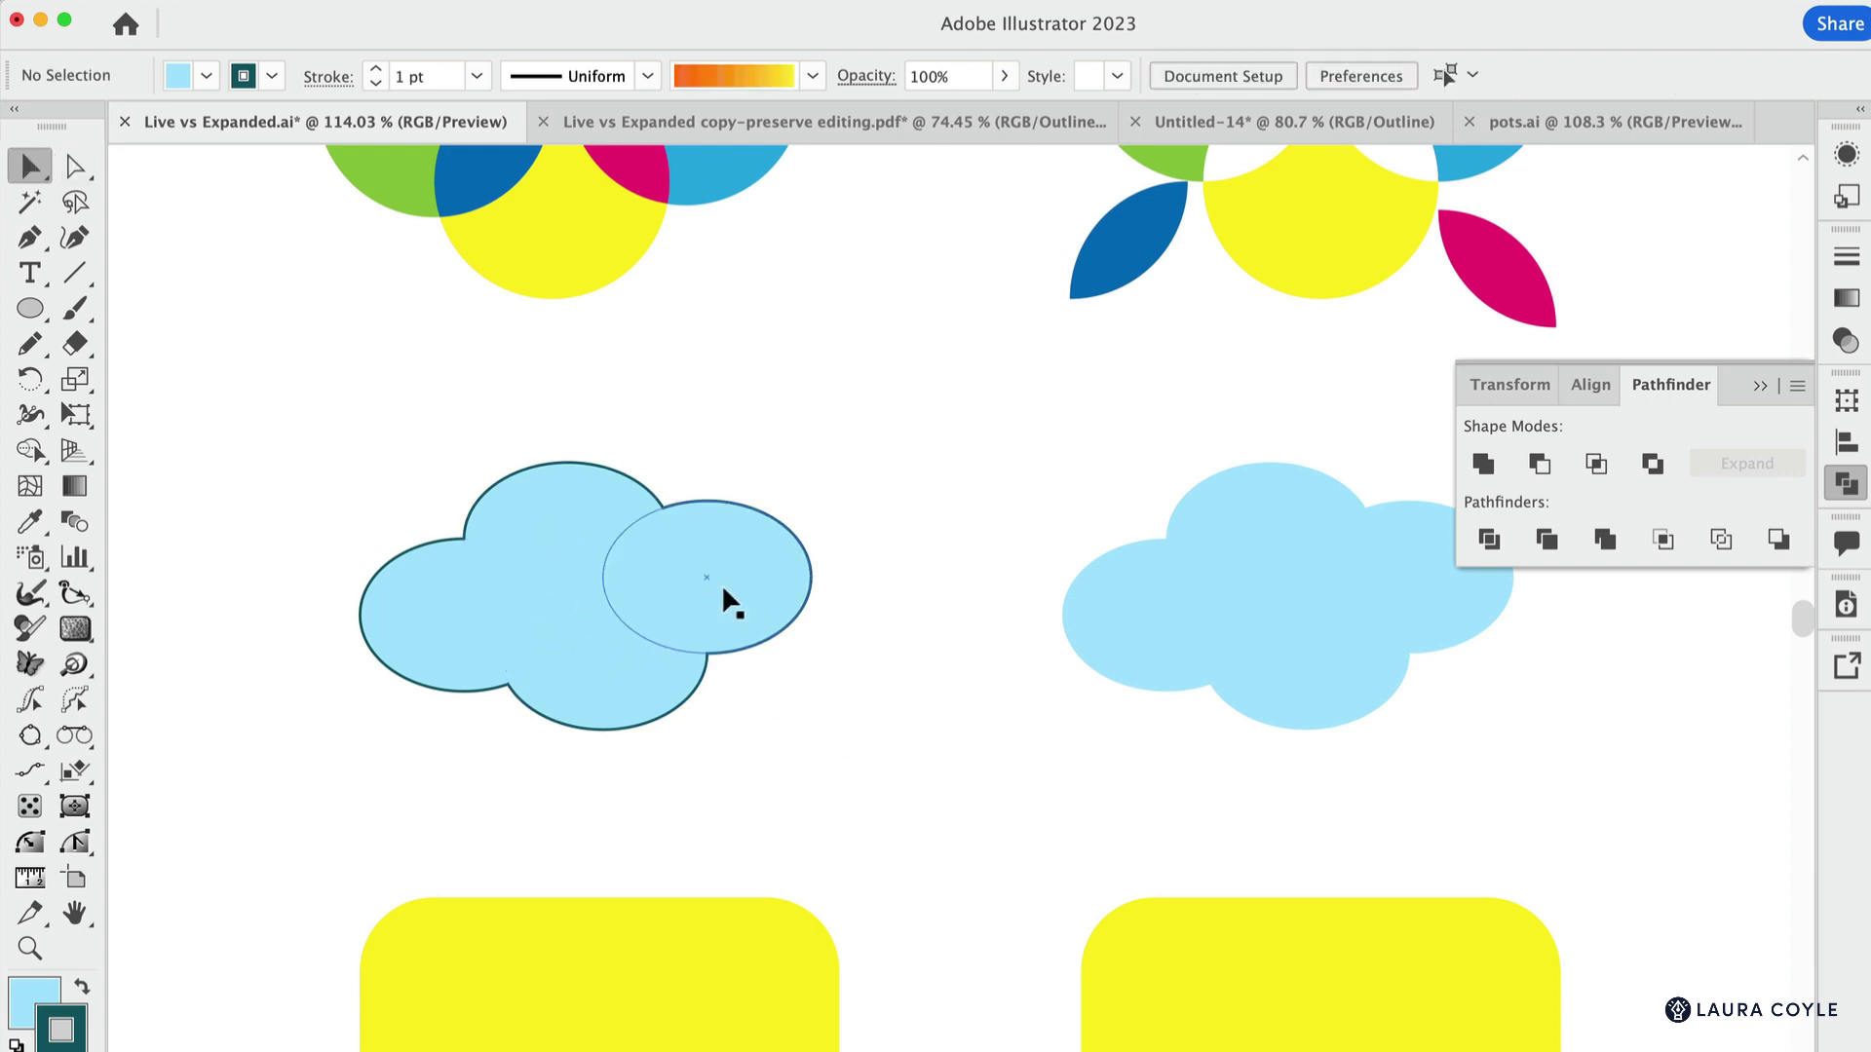
{"action": "left_click", "coordinate": [721, 583]}
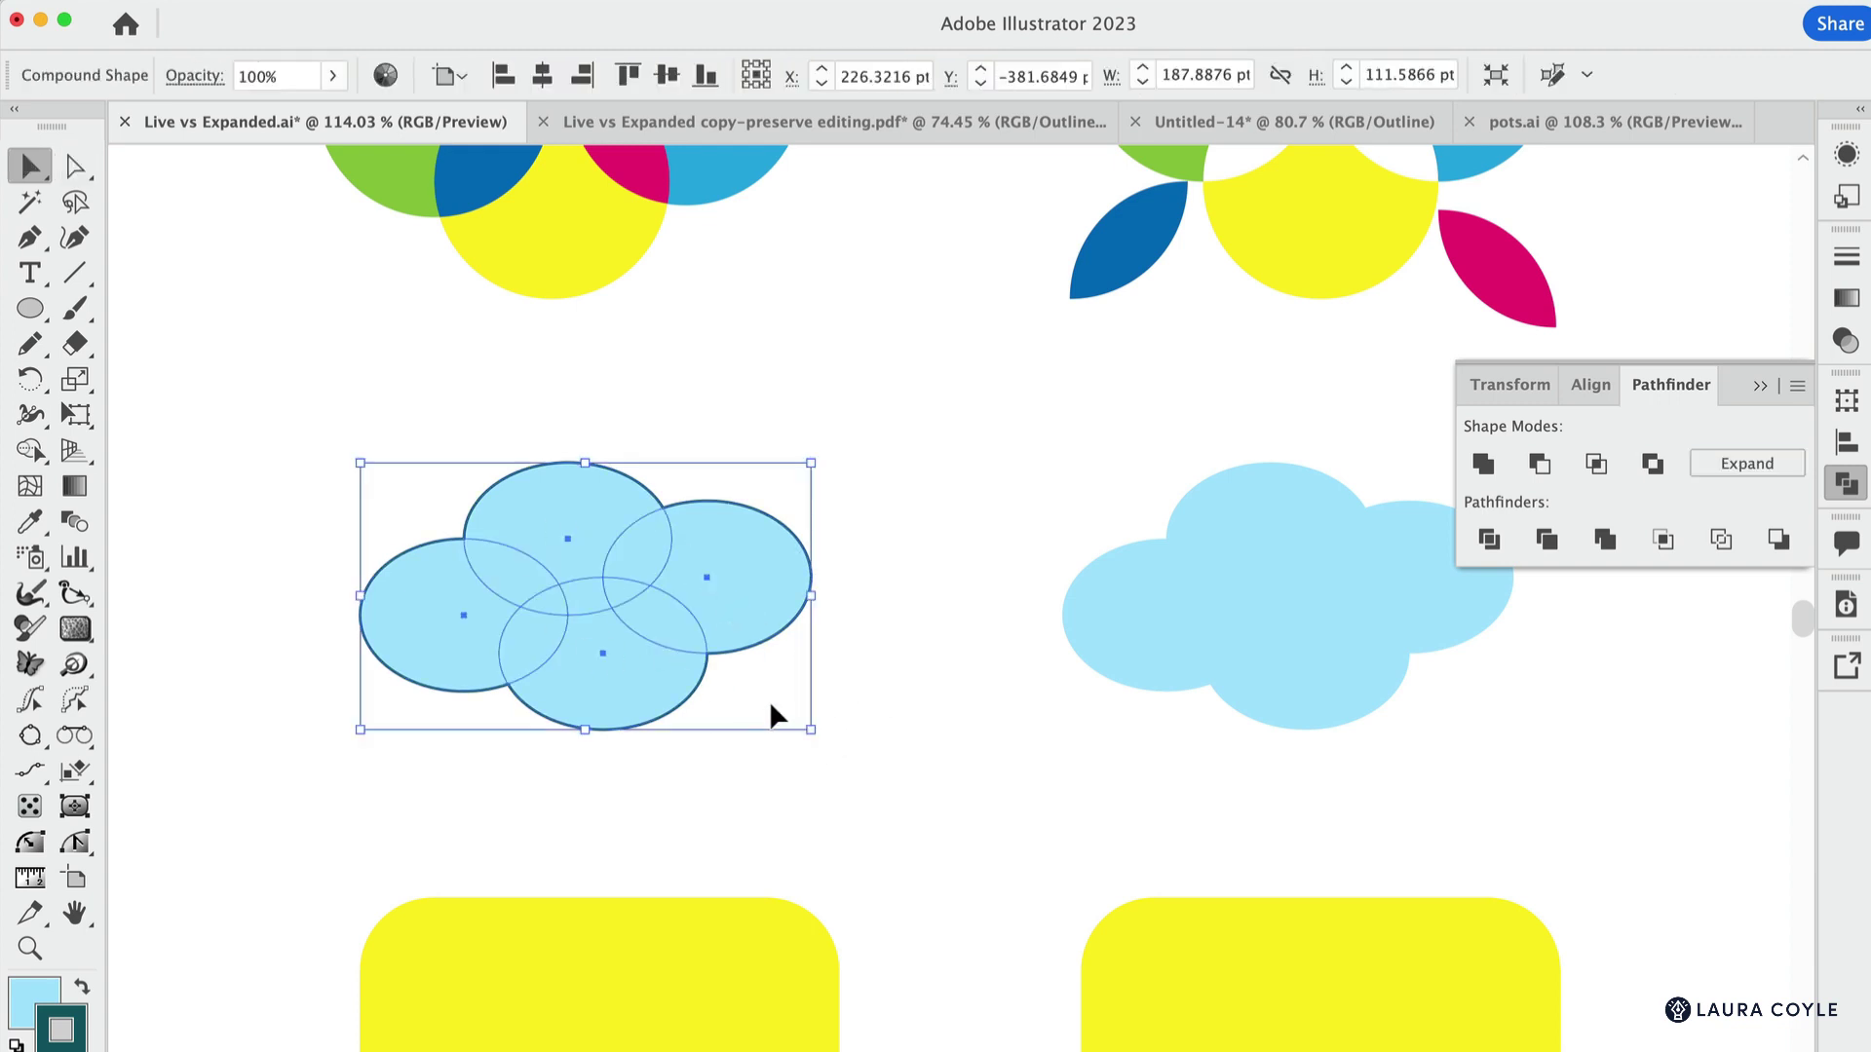
{"action": "left_click", "coordinate": [1735, 466]}
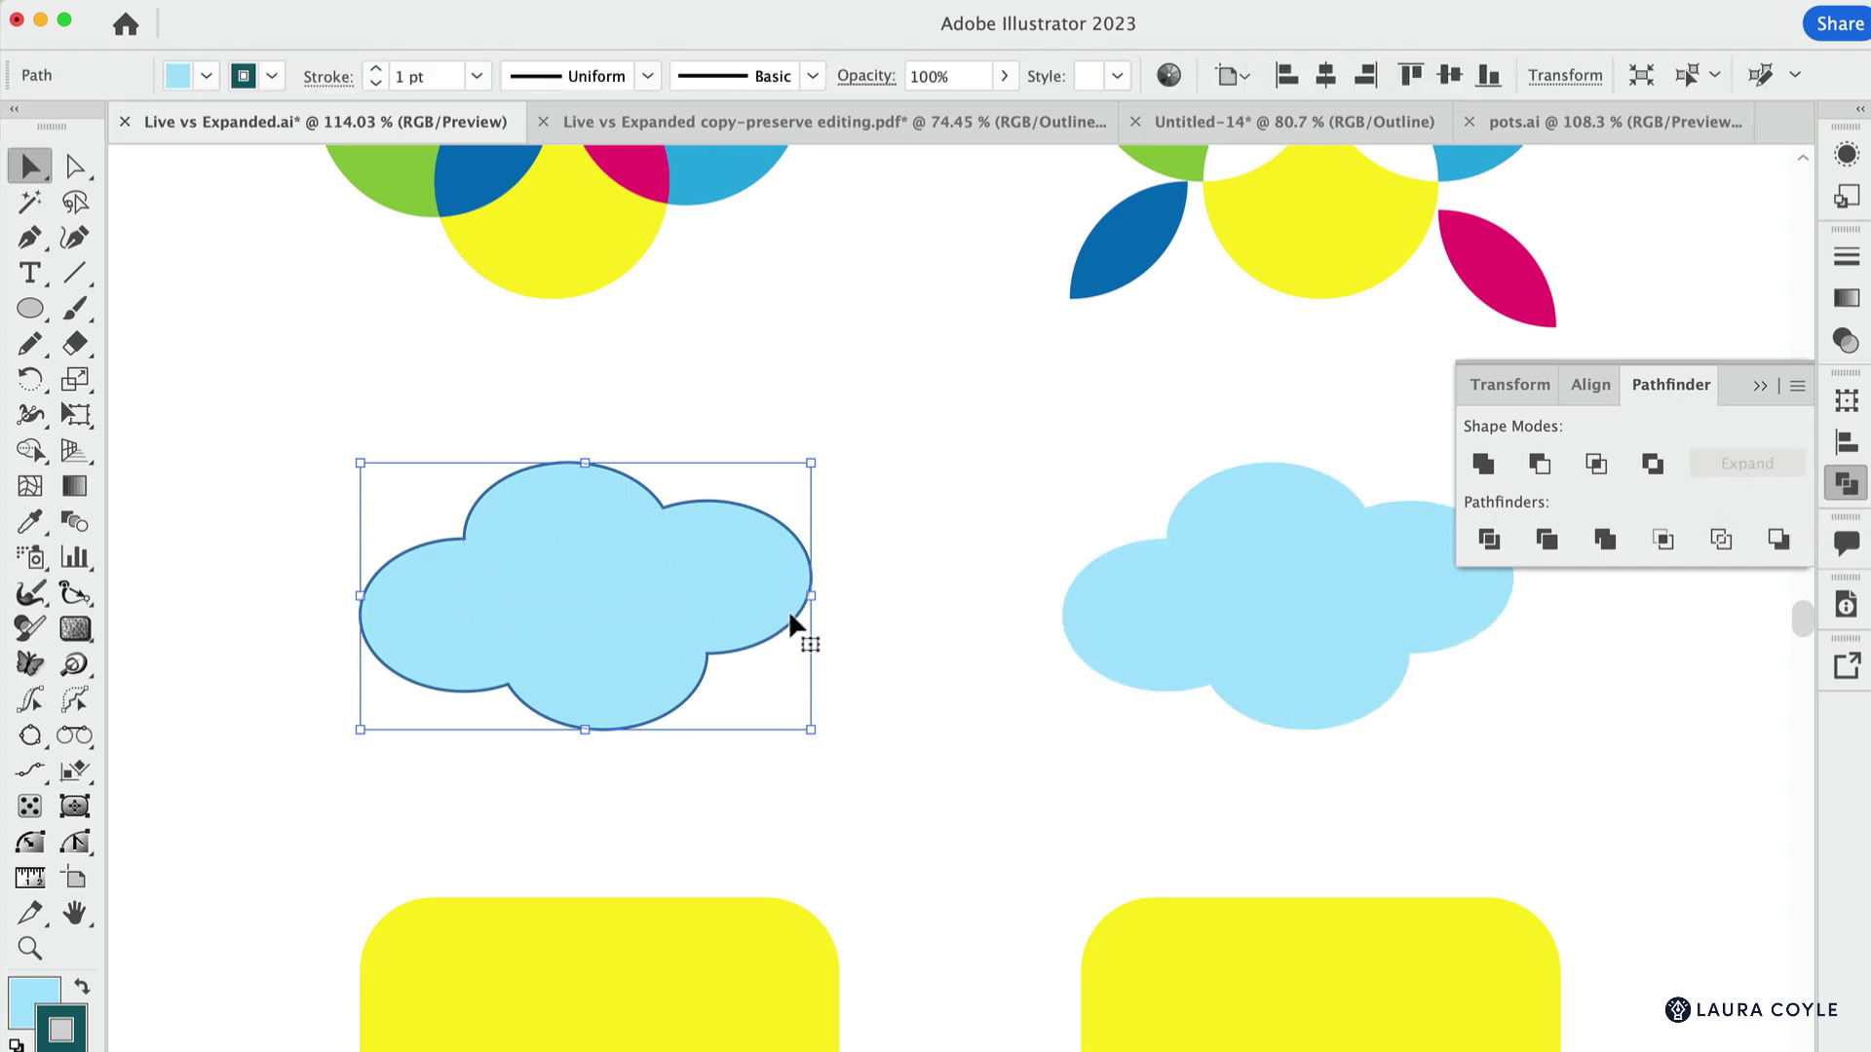
{"action": "left_click", "coordinate": [898, 682]}
Adjust the corner radius of the live yellow rounded rectangle to about 28 pt.
{"action": "left_click_drag", "start_coordinate": [916, 926], "coordinate": [867, 458]}
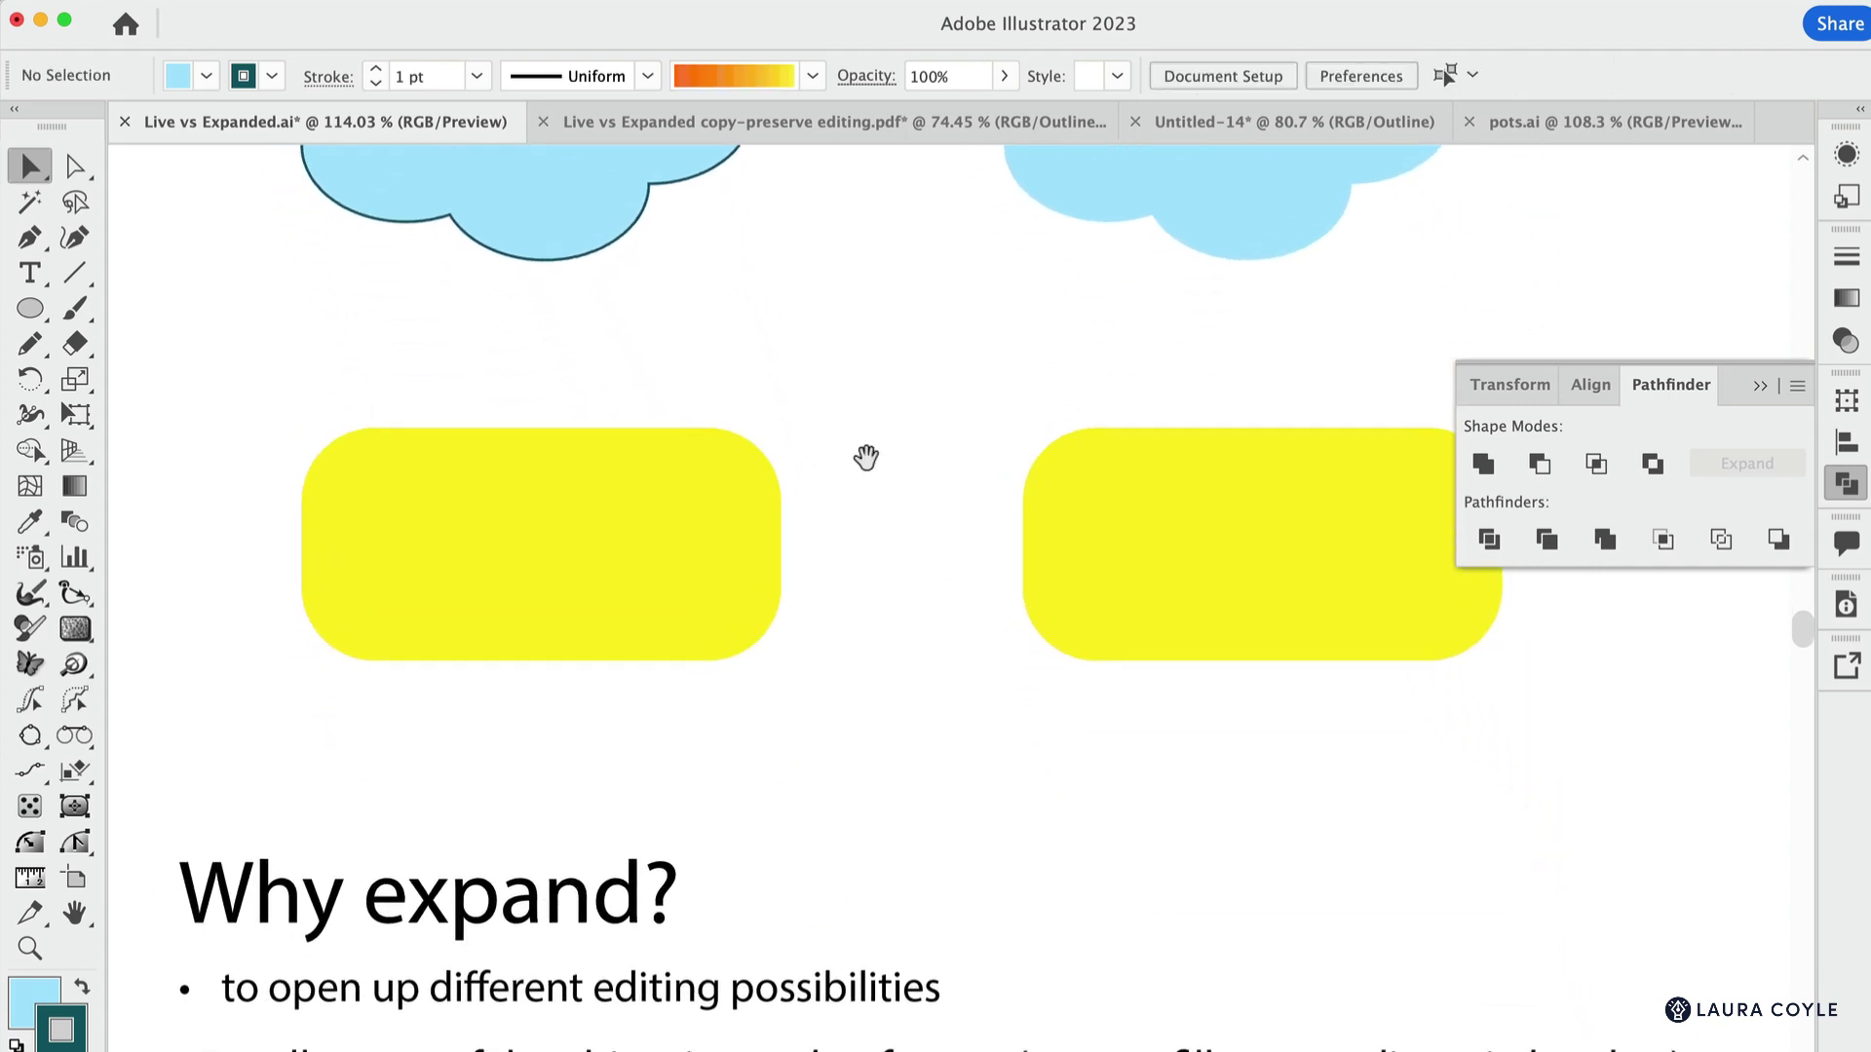
{"action": "left_click", "coordinate": [1760, 386]}
{"action": "left_click", "coordinate": [733, 588]}
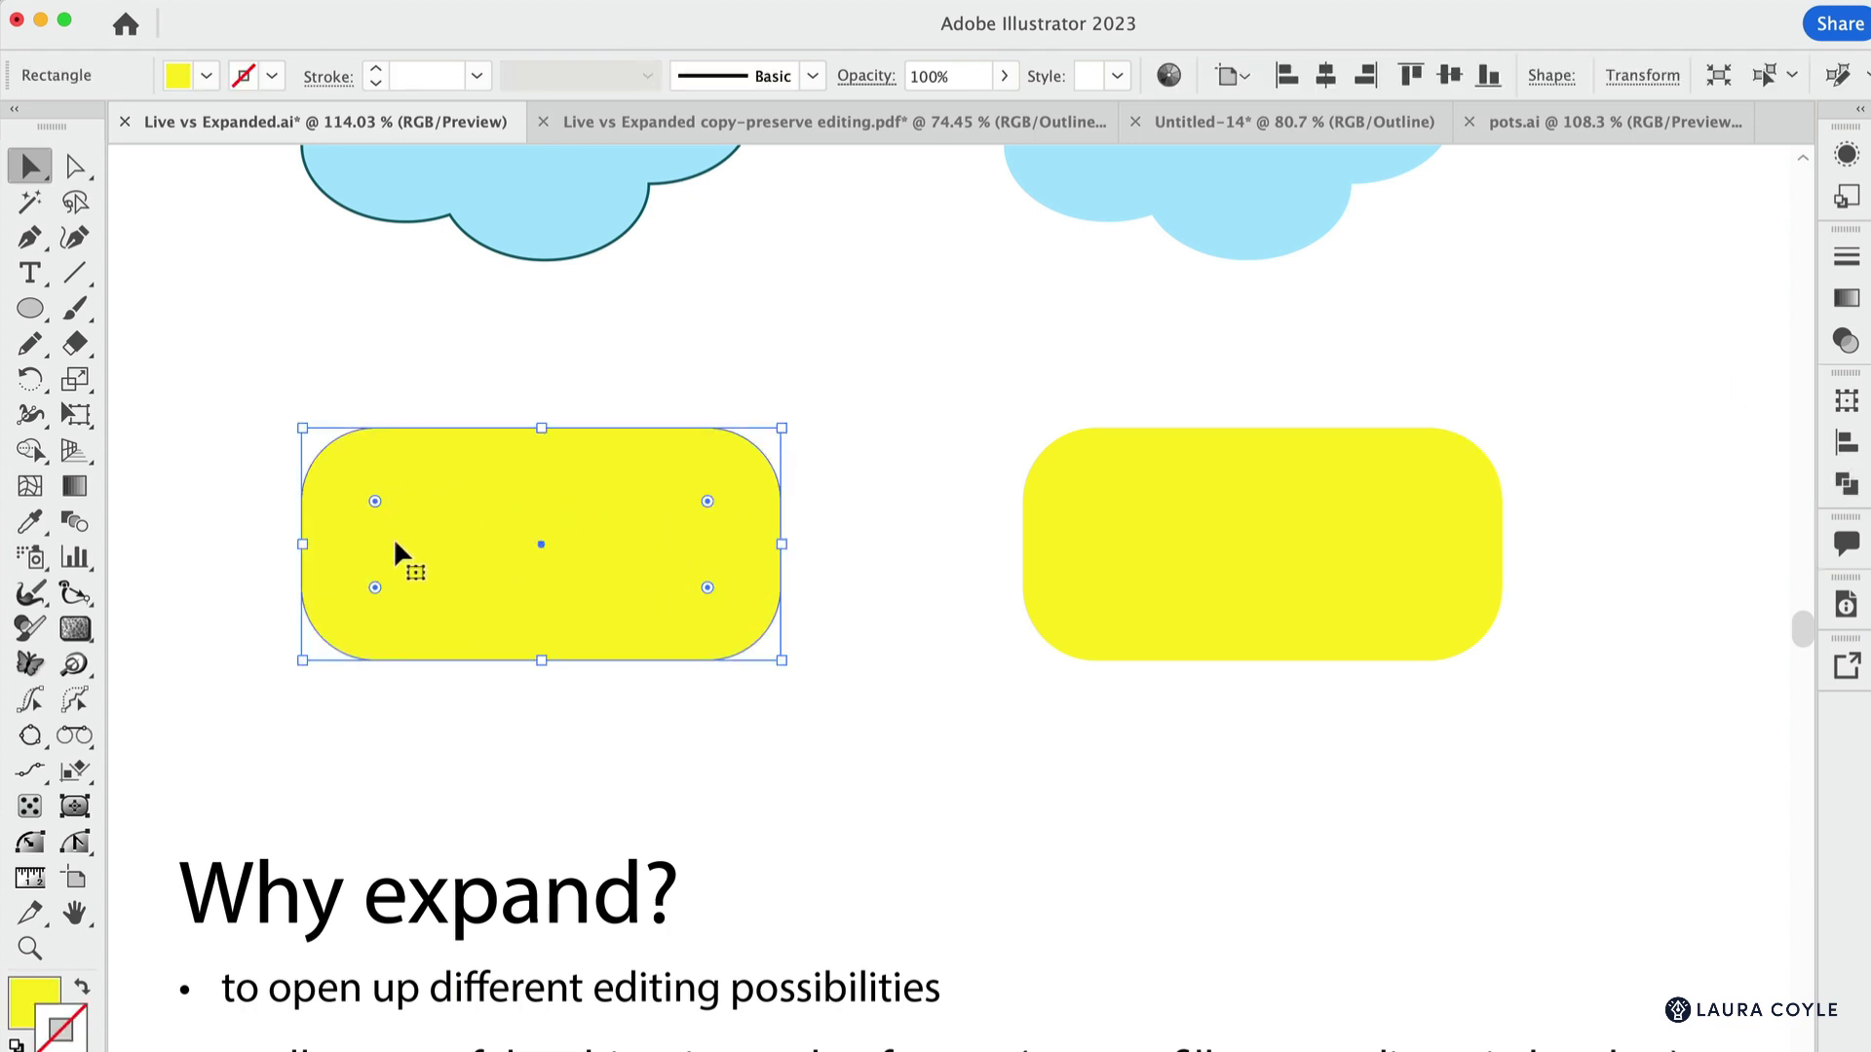
{"action": "mouse_move", "coordinate": [375, 501]}
{"action": "left_mouse_down"}
{"action": "mouse_move", "coordinate": [345, 475]}
{"action": "mouse_move", "coordinate": [392, 506]}
{"action": "mouse_move", "coordinate": [382, 484]}
{"action": "left_mouse_up"}
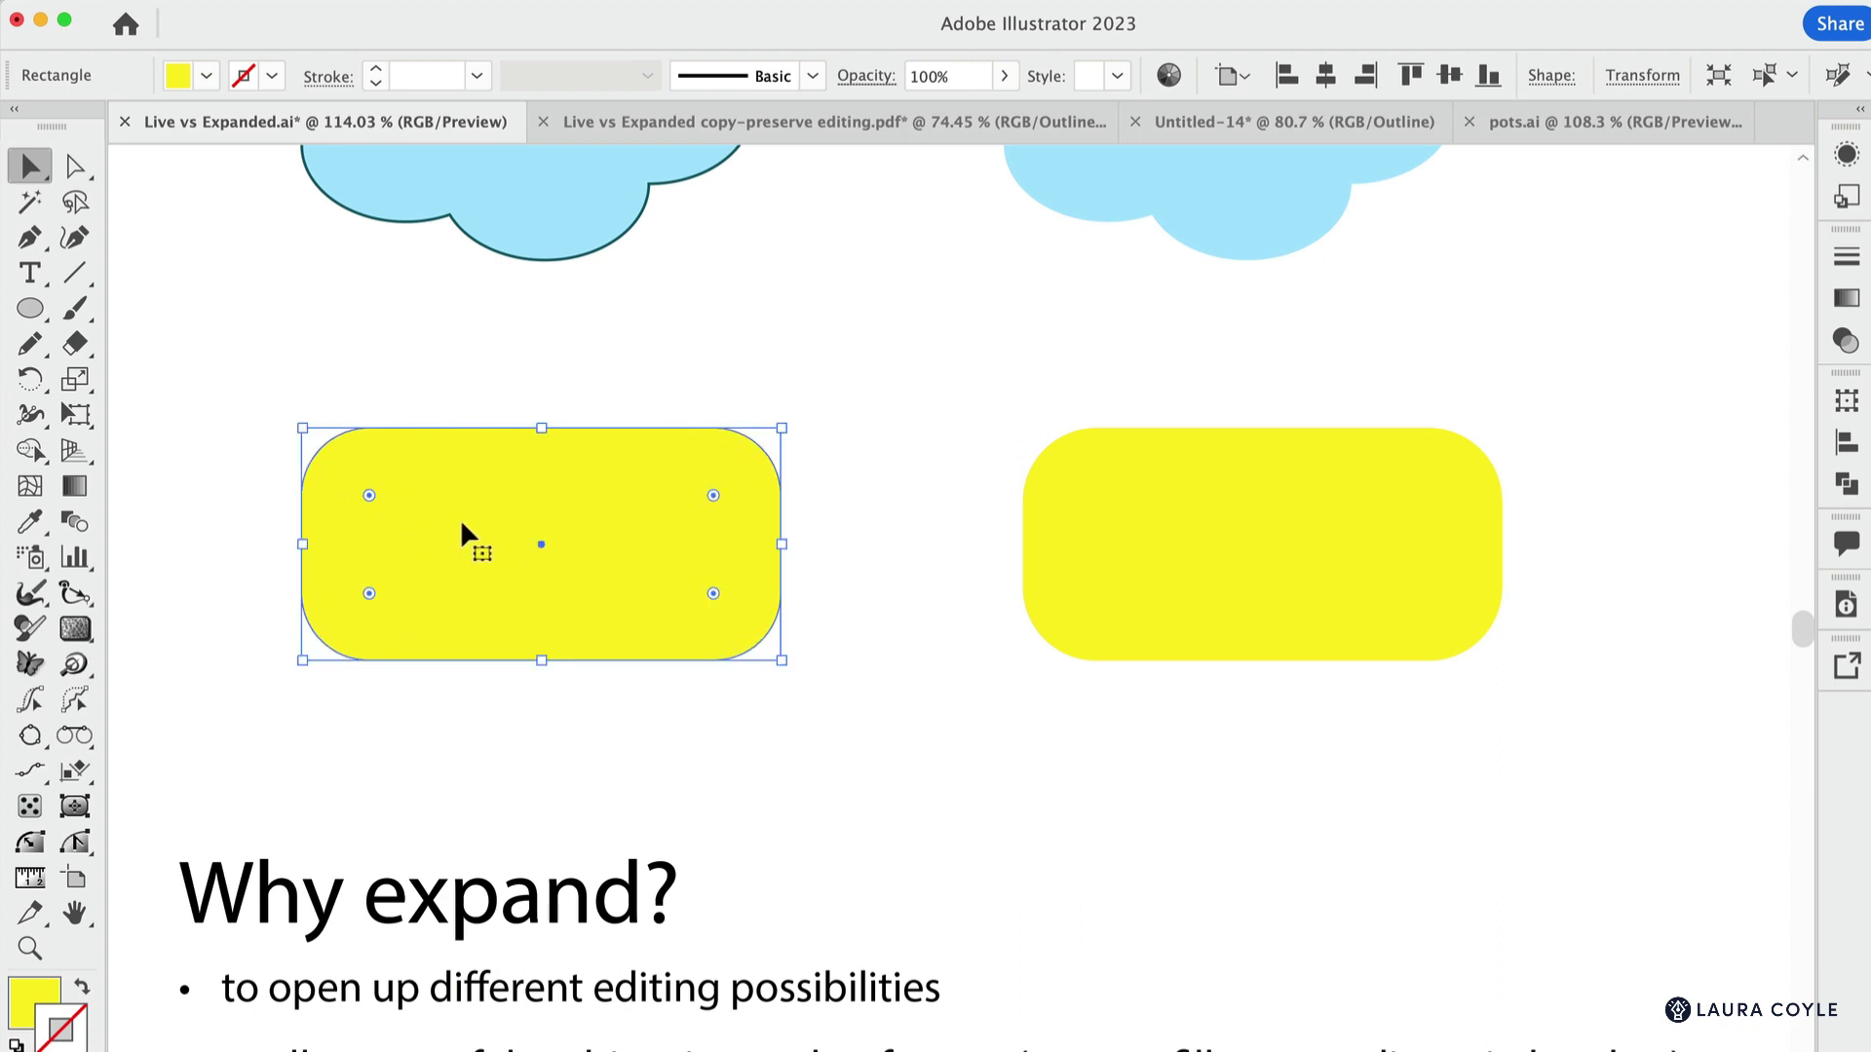
Compare the properties of the expanded yellow rectangle with those of the live yellow rectangle.
{"action": "left_click", "coordinate": [1250, 551]}
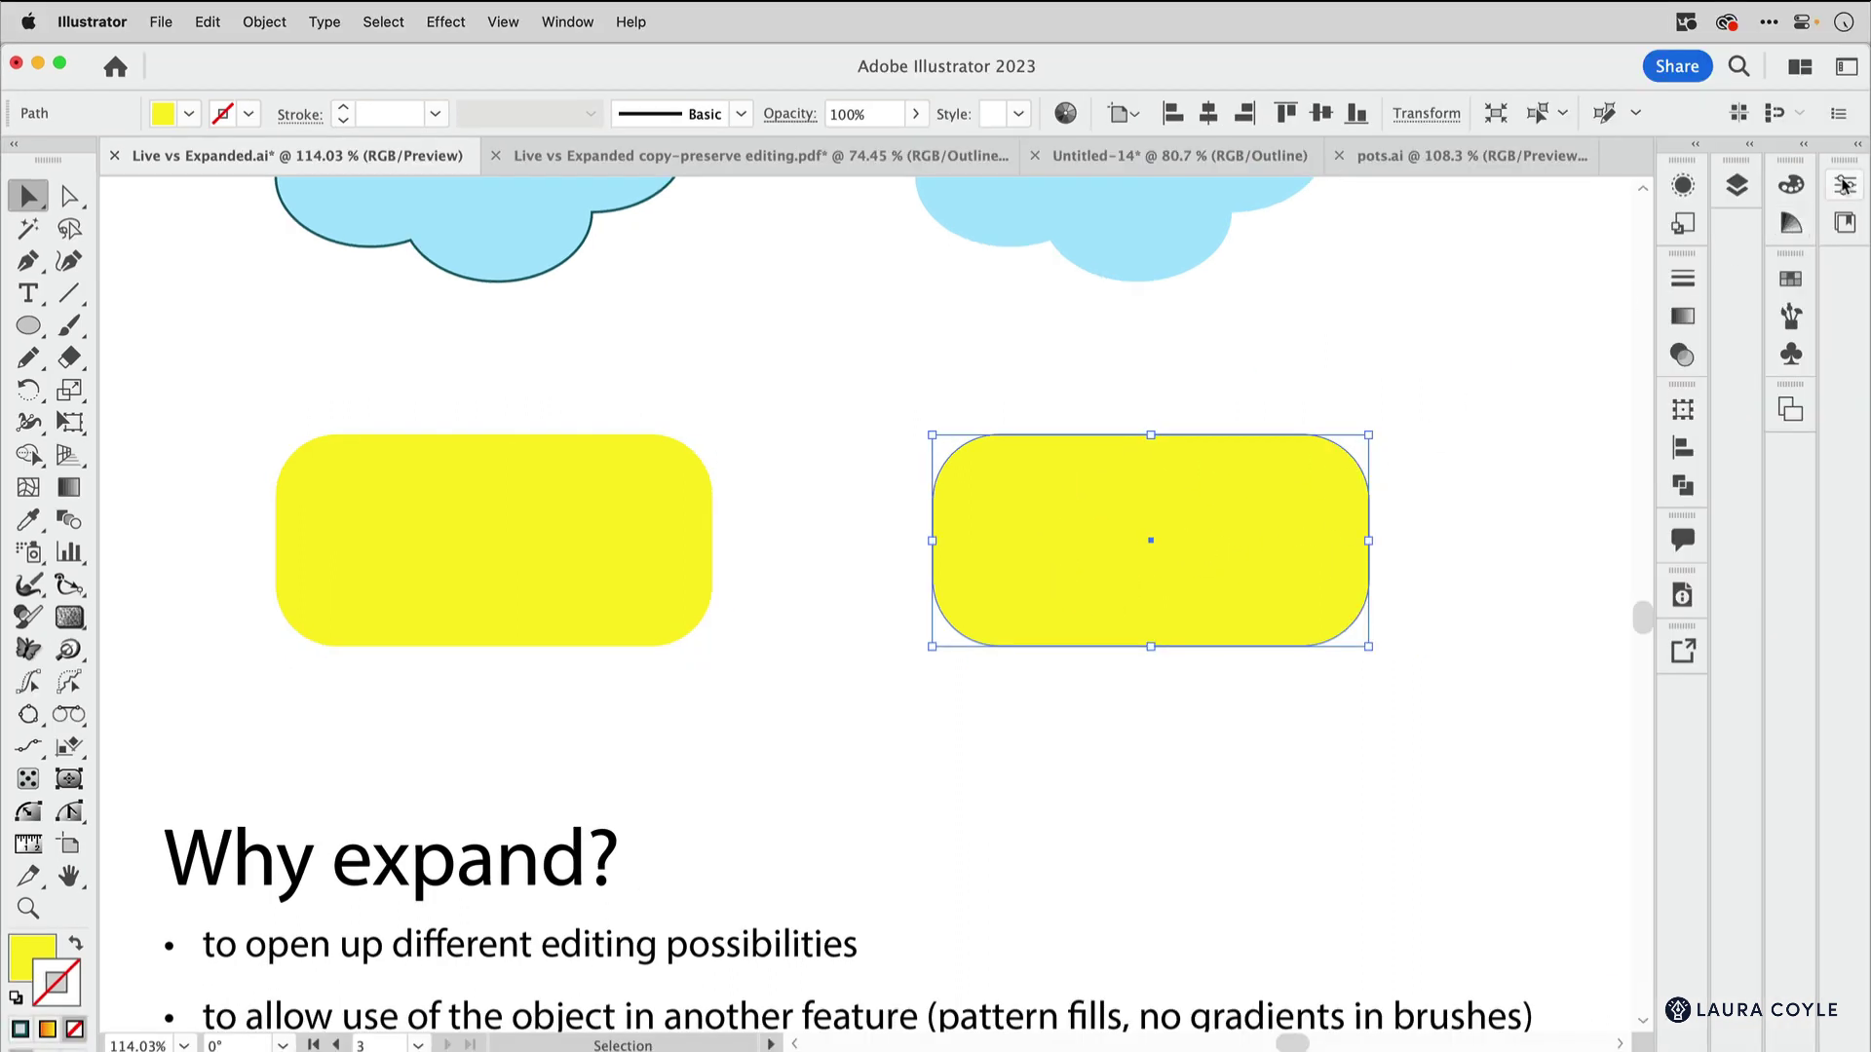
{"action": "left_click", "coordinate": [1844, 185]}
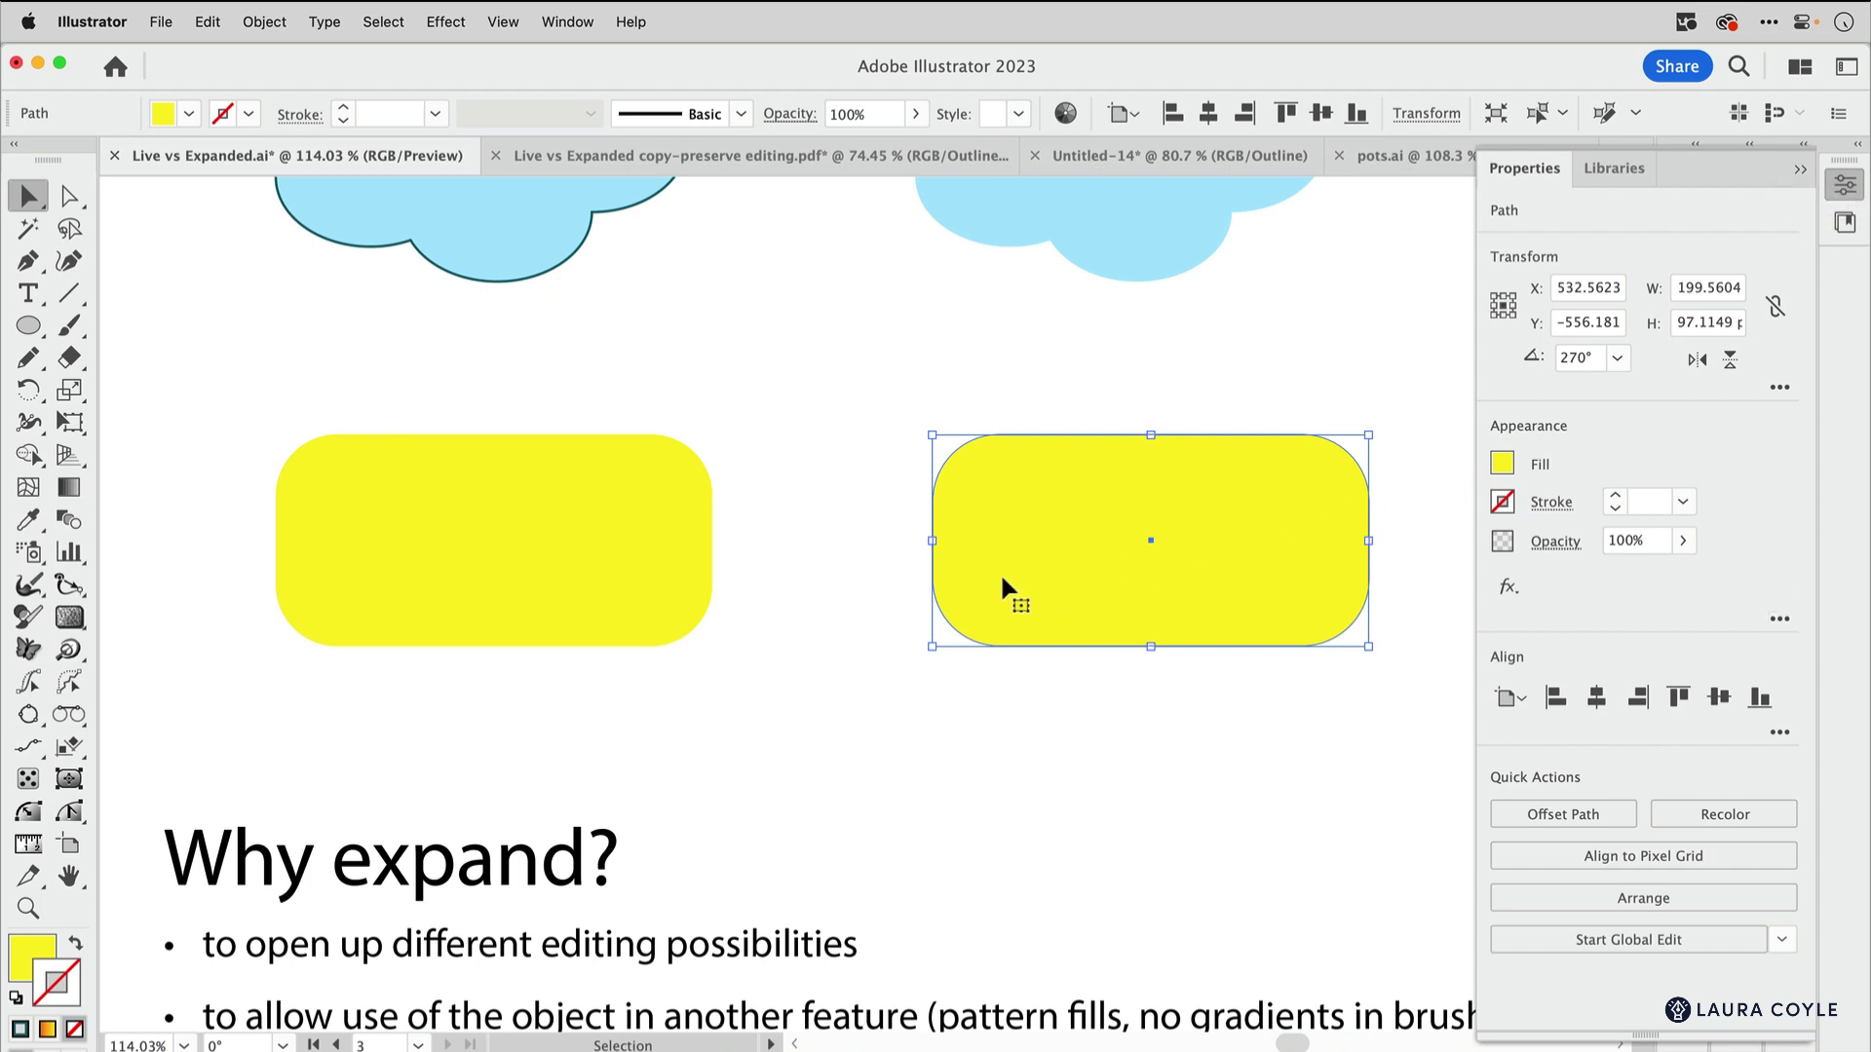
{"action": "left_click", "coordinate": [562, 532]}
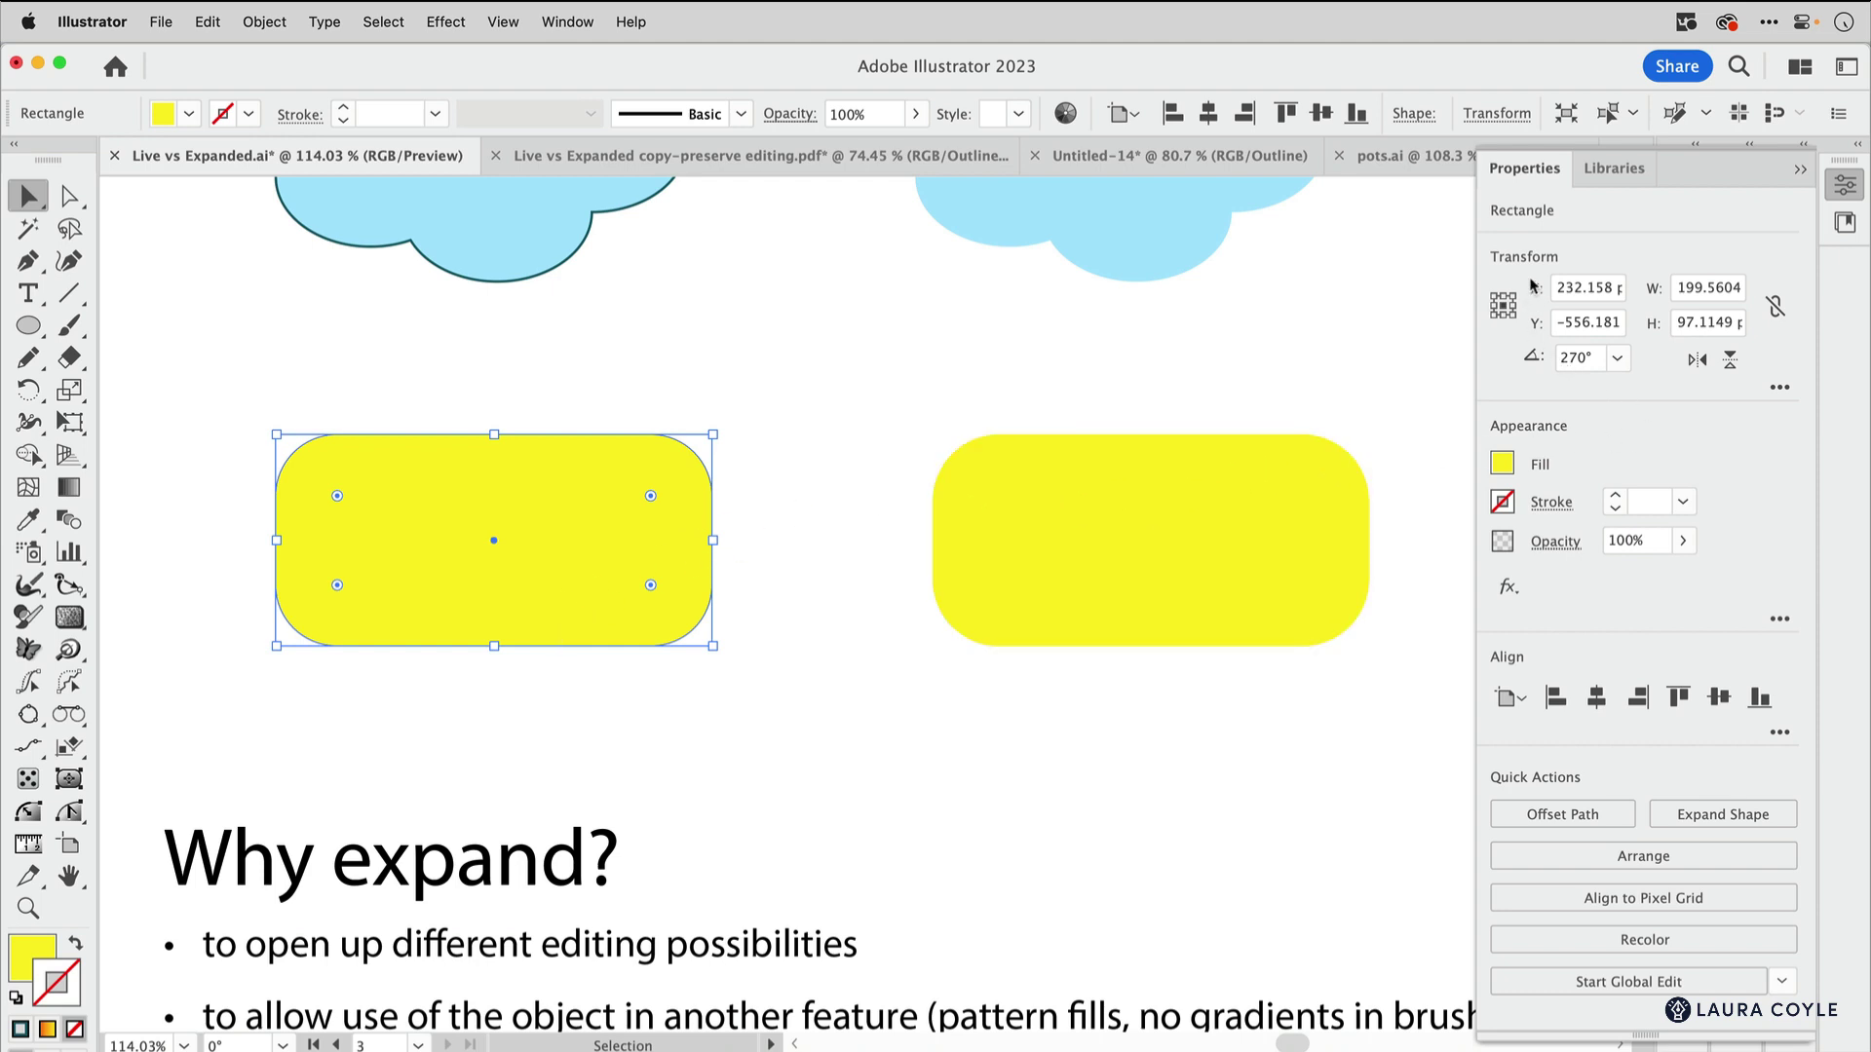
Set the live yellow rectangle's rotation angle to 60° in its additional transform options.
{"action": "left_click", "coordinate": [1779, 390]}
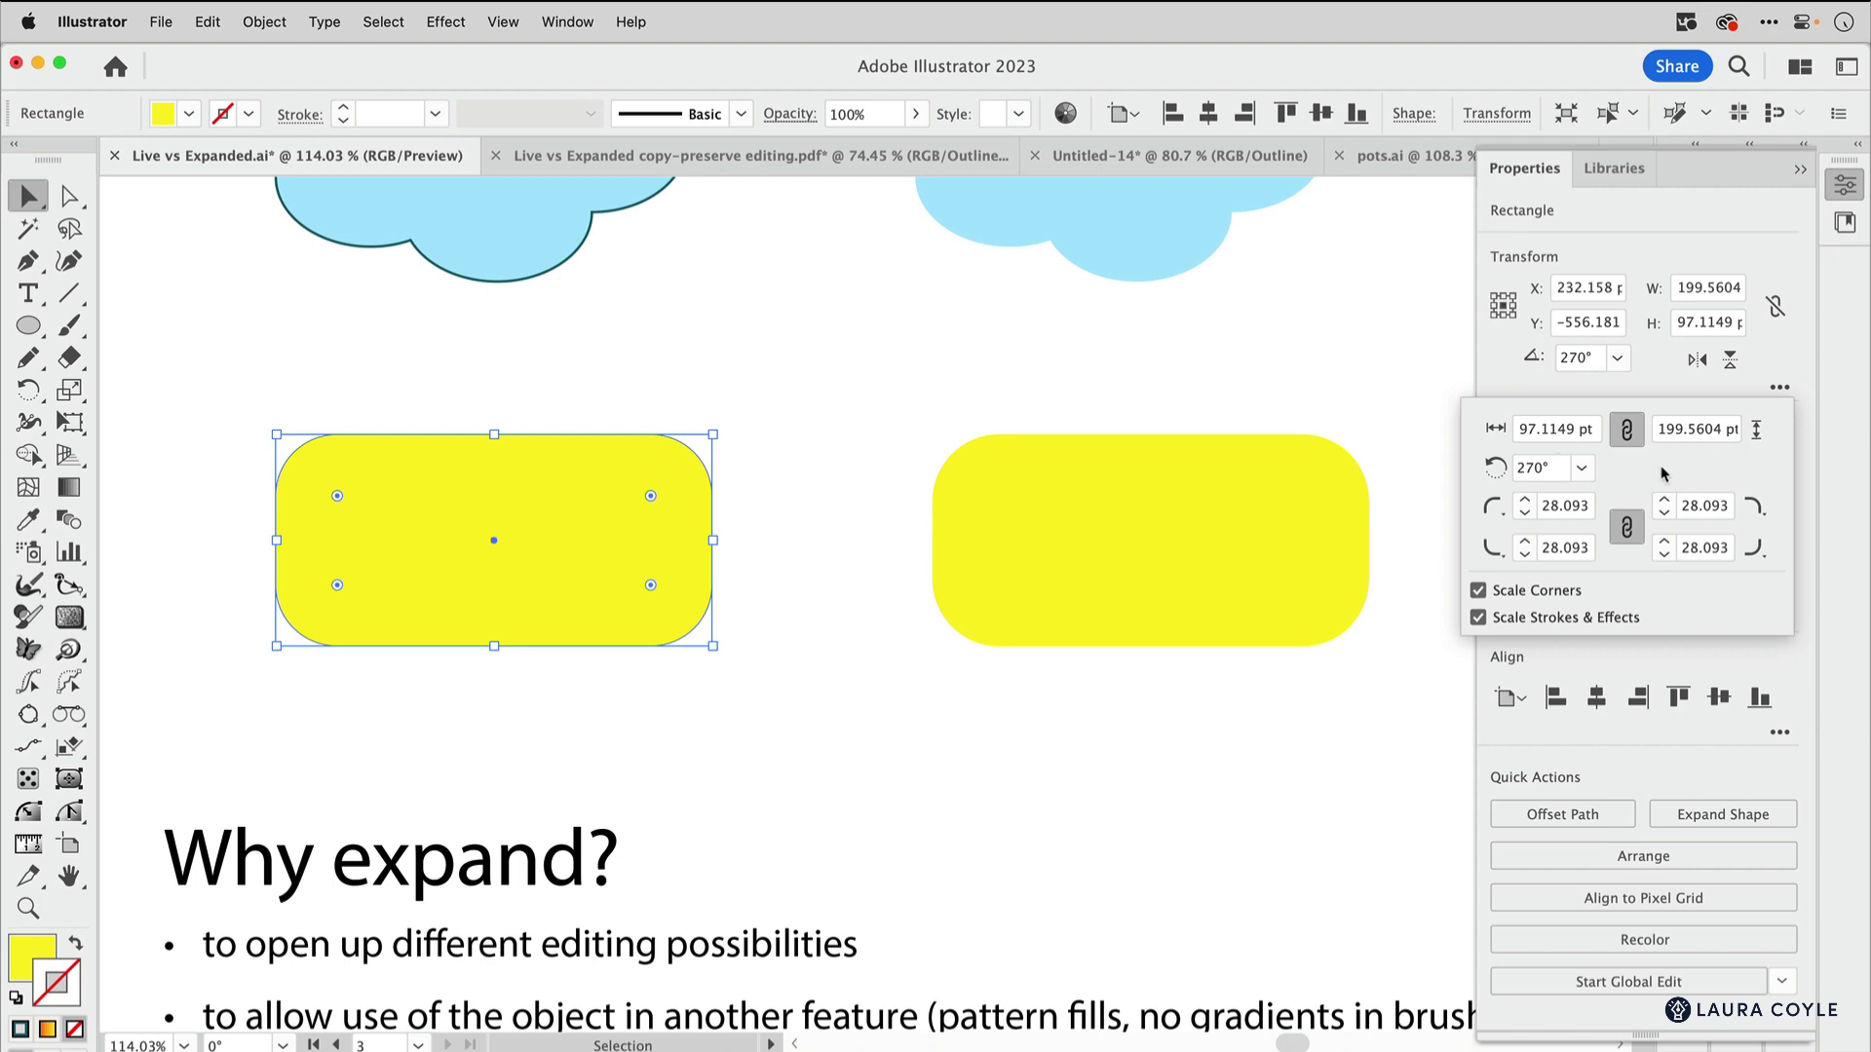
{"action": "left_click", "coordinate": [1582, 468]}
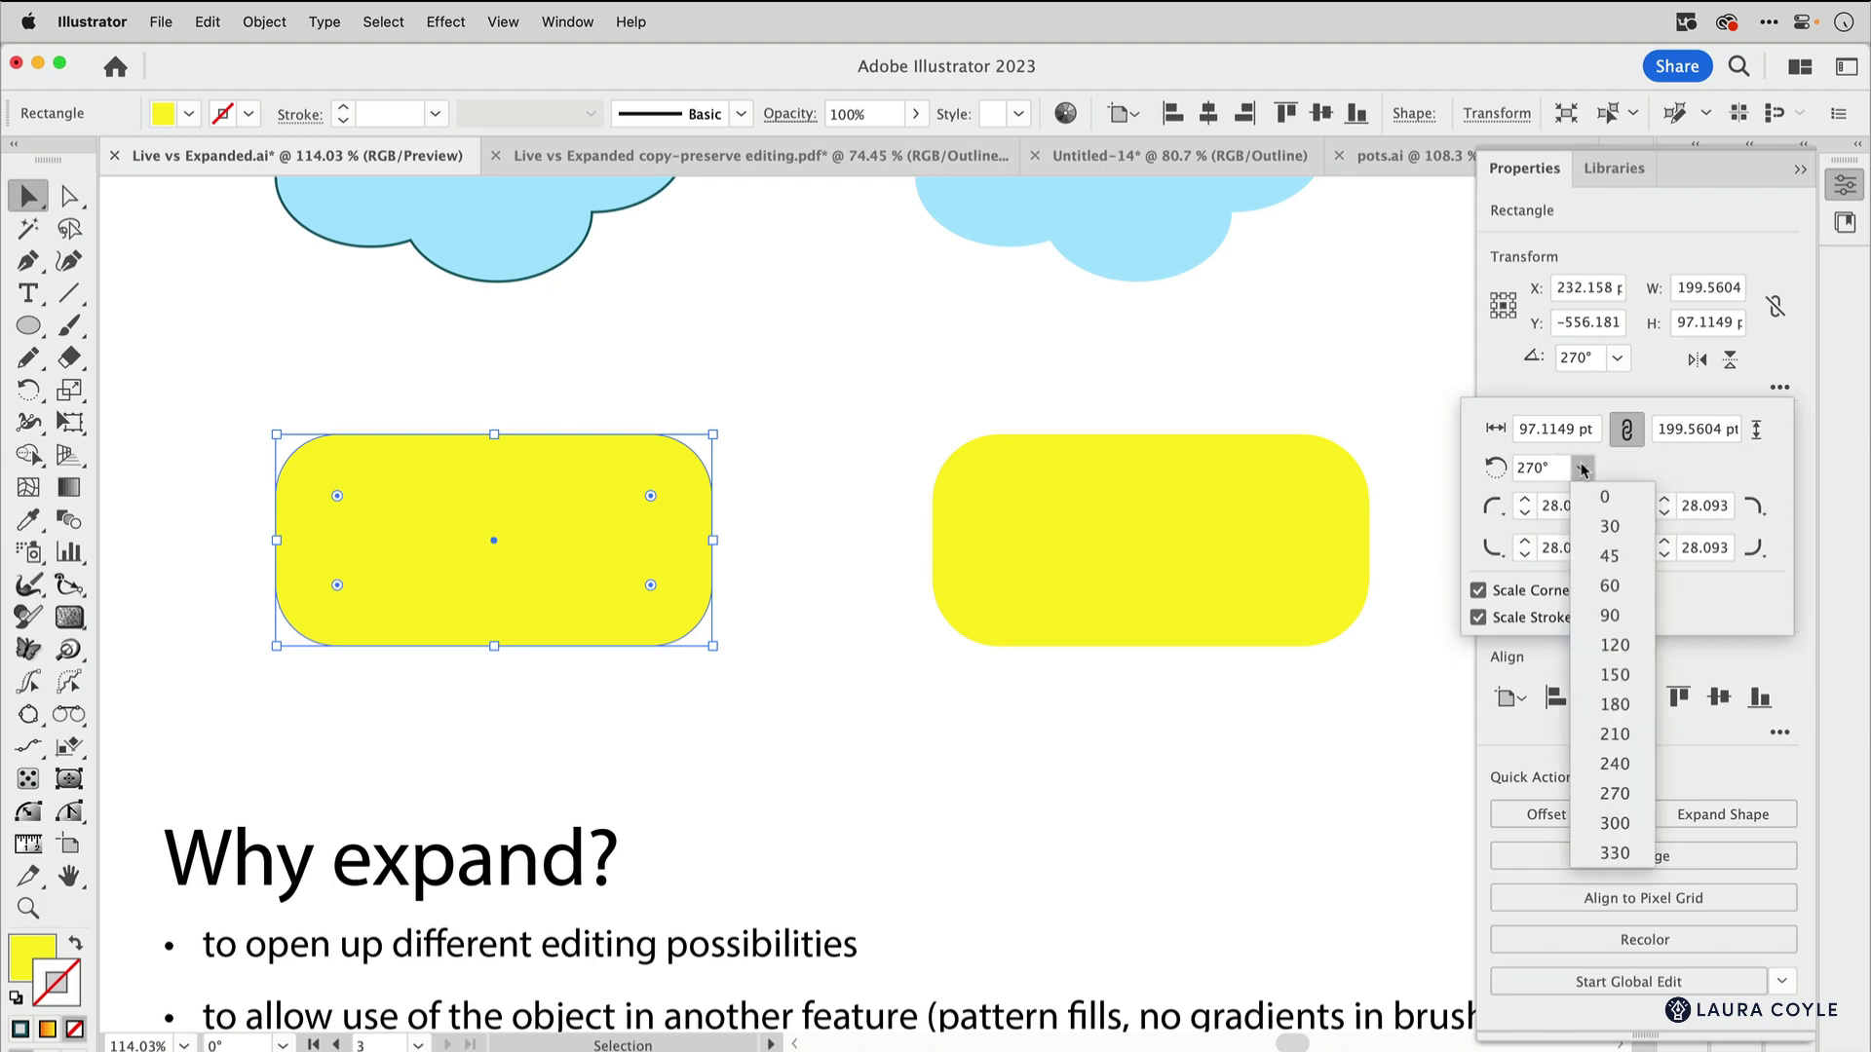
{"action": "left_click", "coordinate": [1610, 586]}
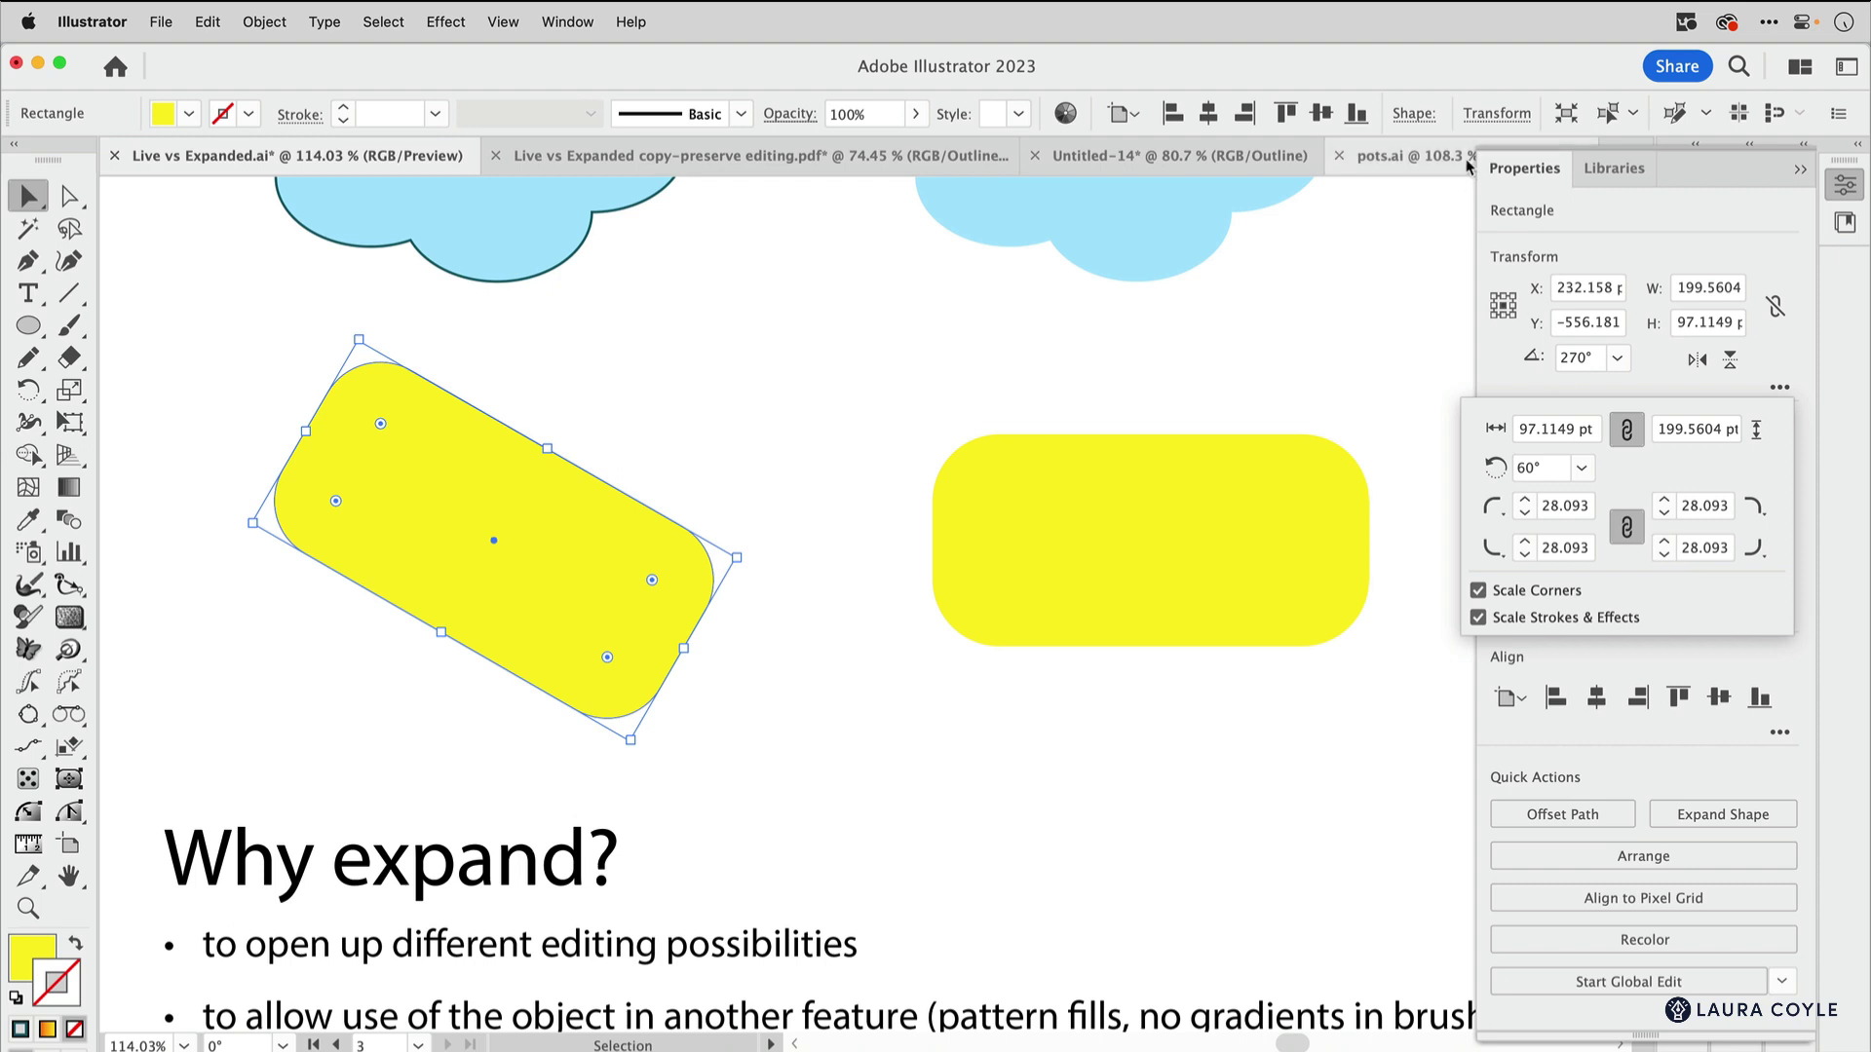
Try a 0° rotation for the live yellow rectangle in its shape properties and settle on 90°.
{"action": "left_click", "coordinate": [1413, 115]}
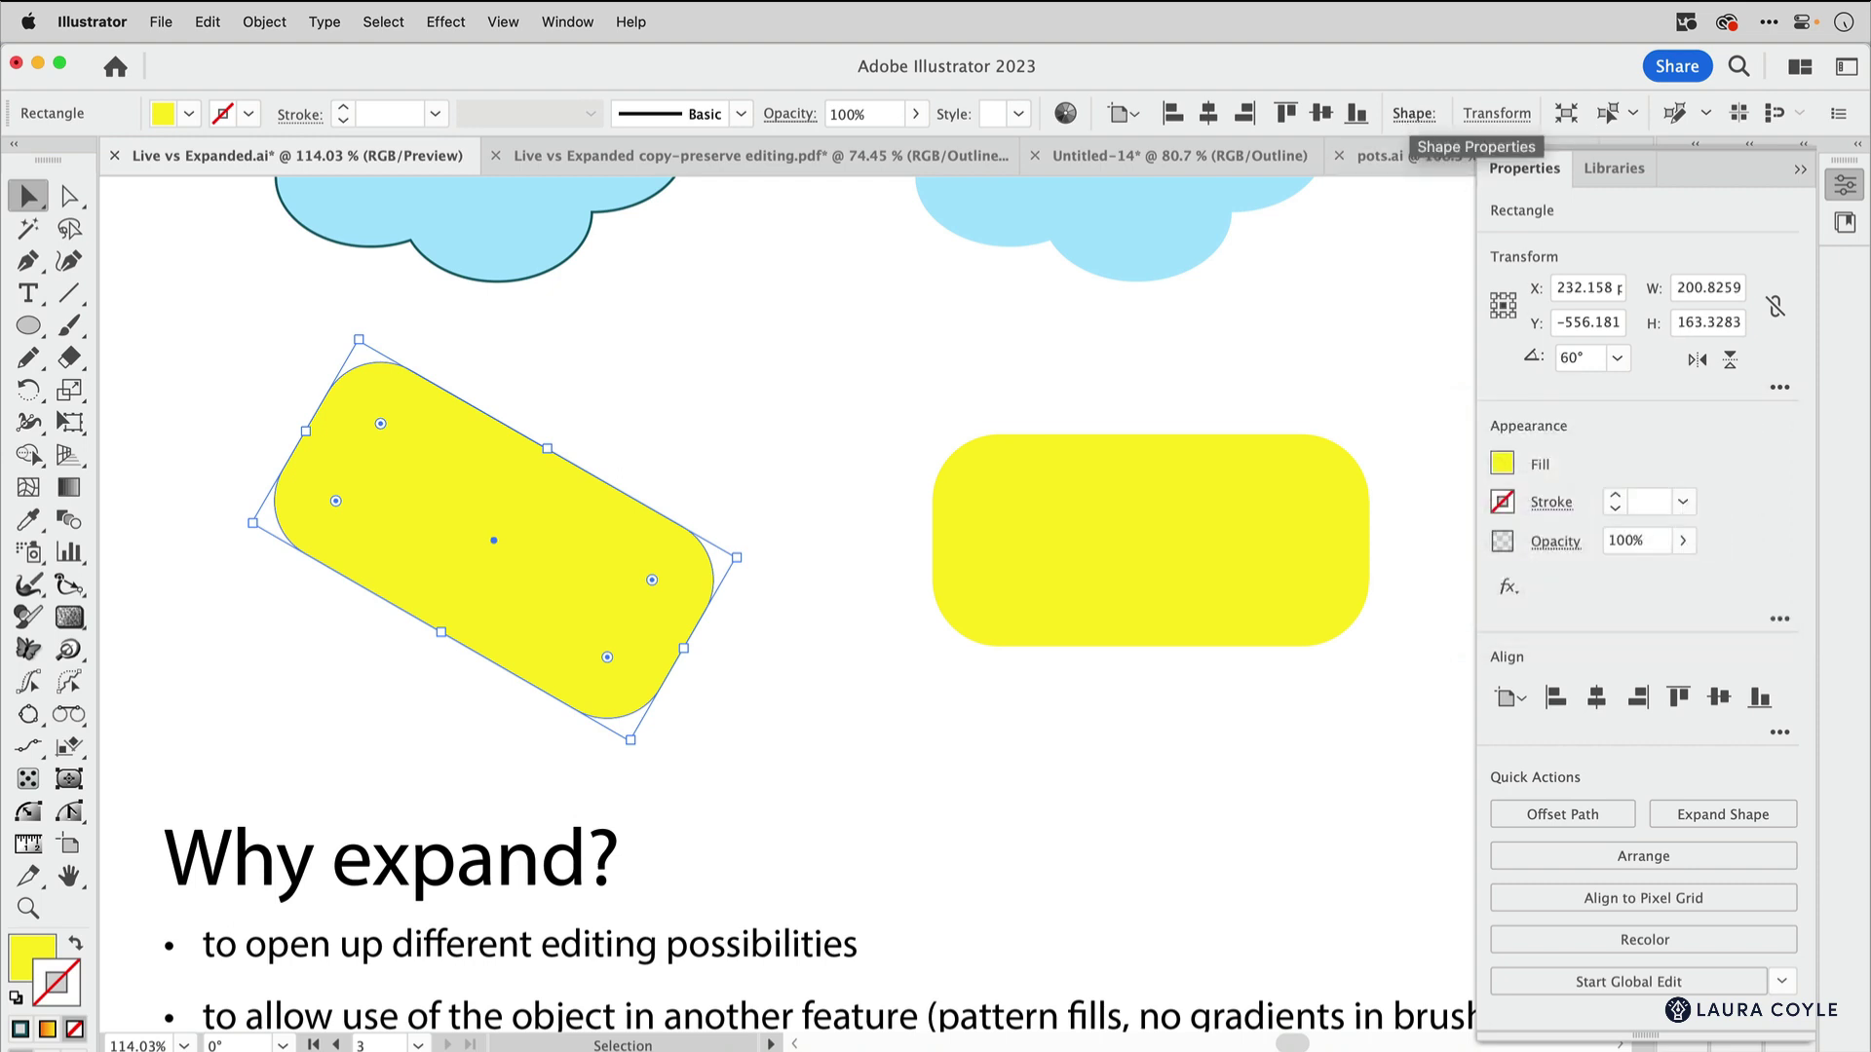
{"action": "left_click", "coordinate": [1413, 115]}
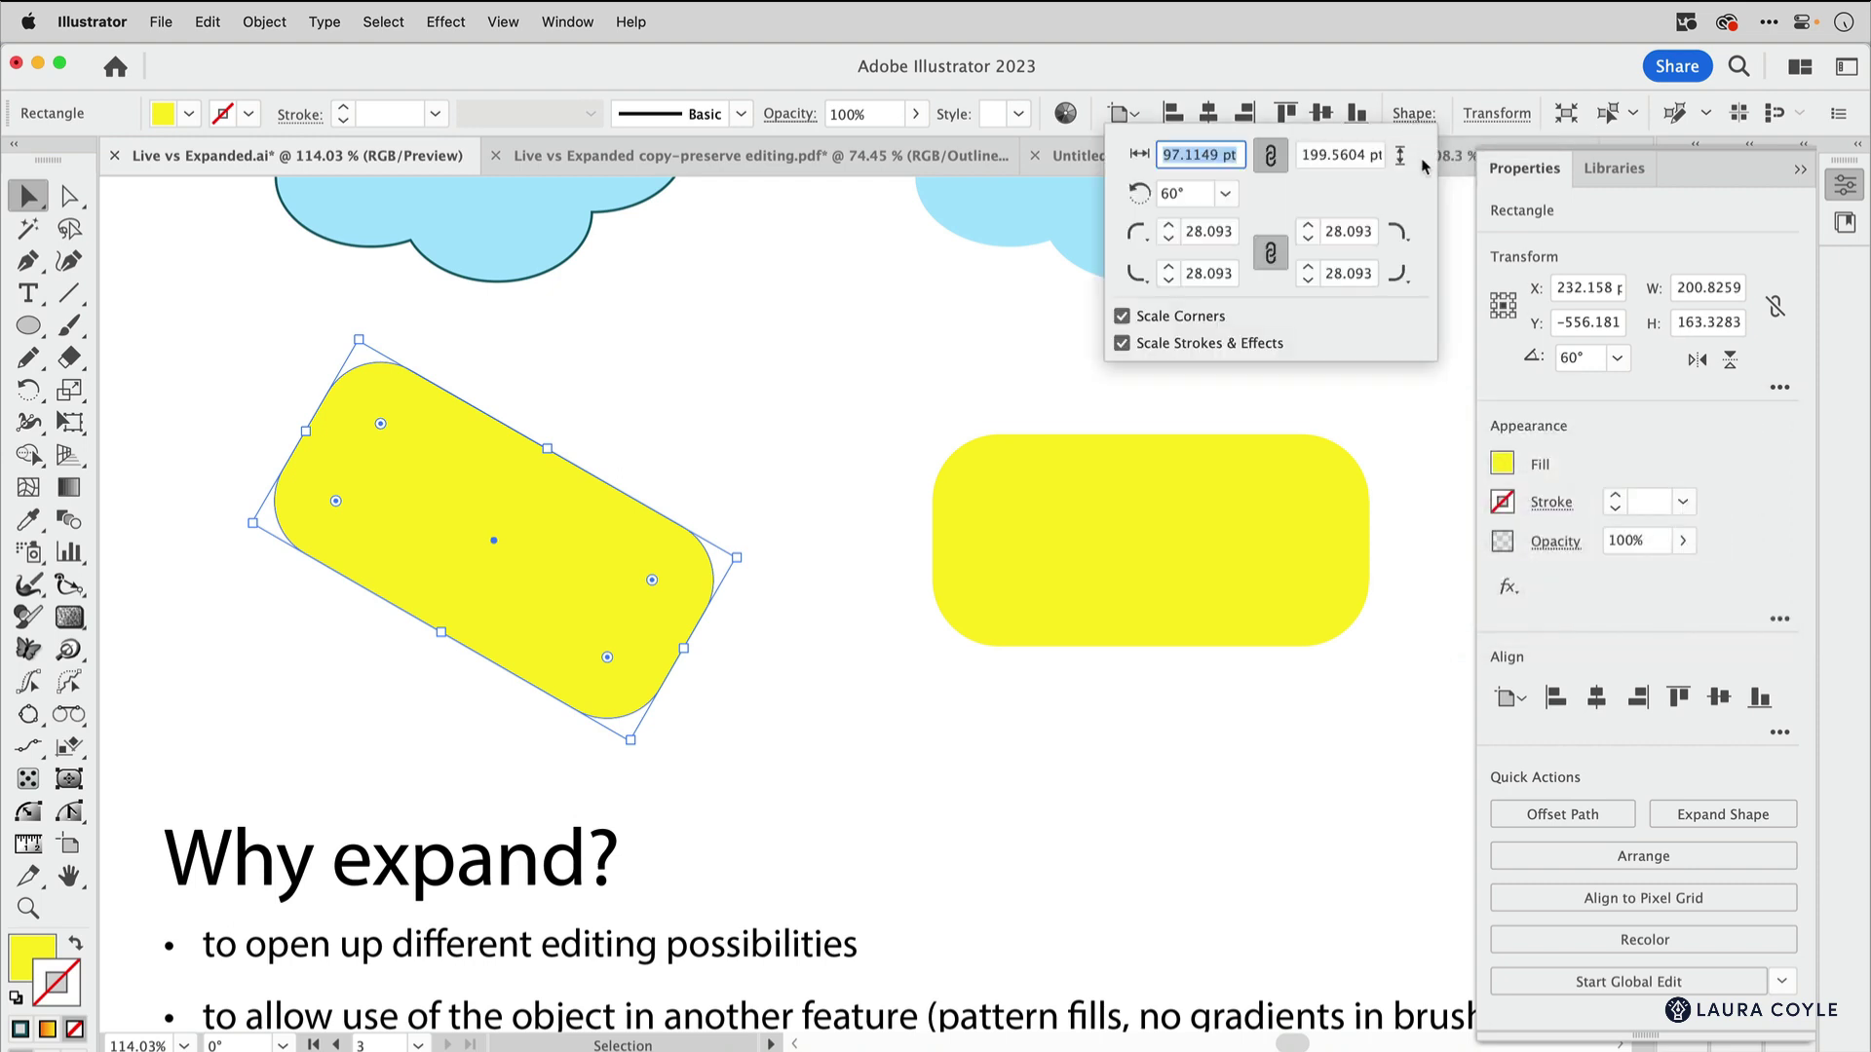
{"action": "left_click", "coordinate": [1227, 193]}
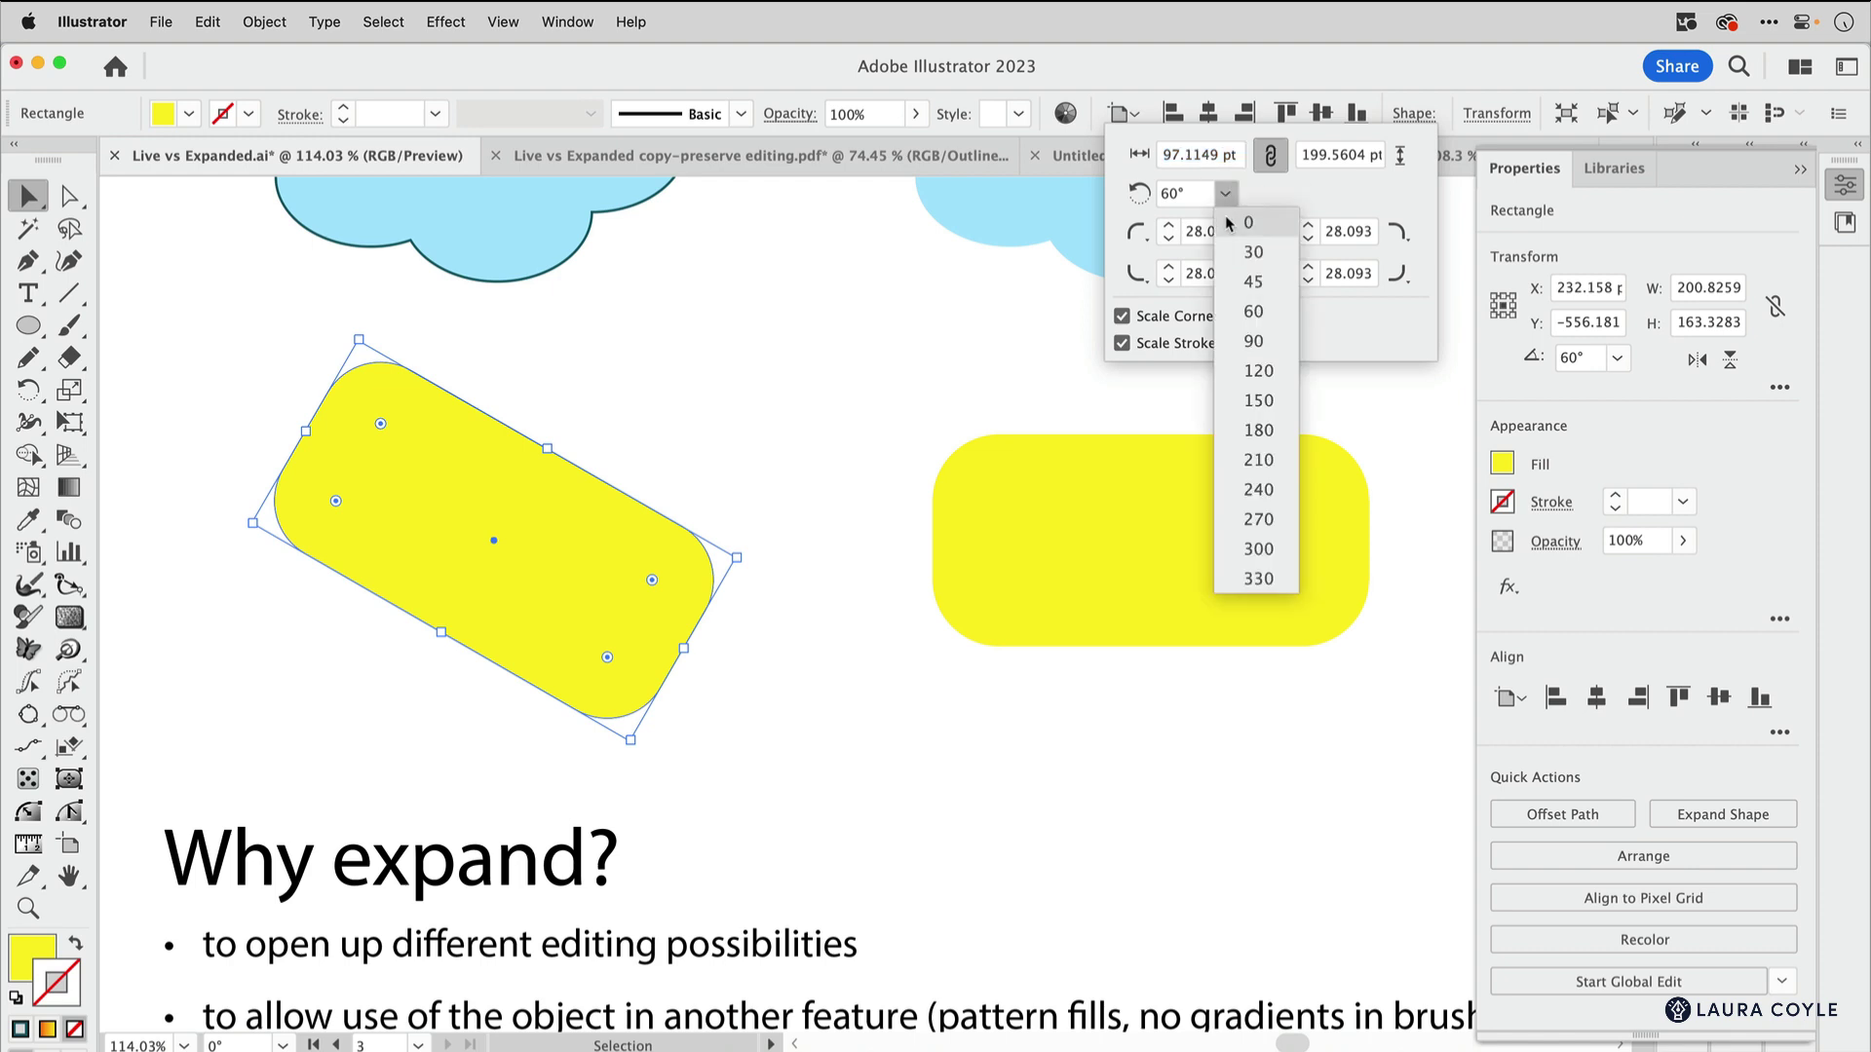
{"action": "left_click", "coordinate": [1228, 221]}
{"action": "left_click", "coordinate": [1226, 195]}
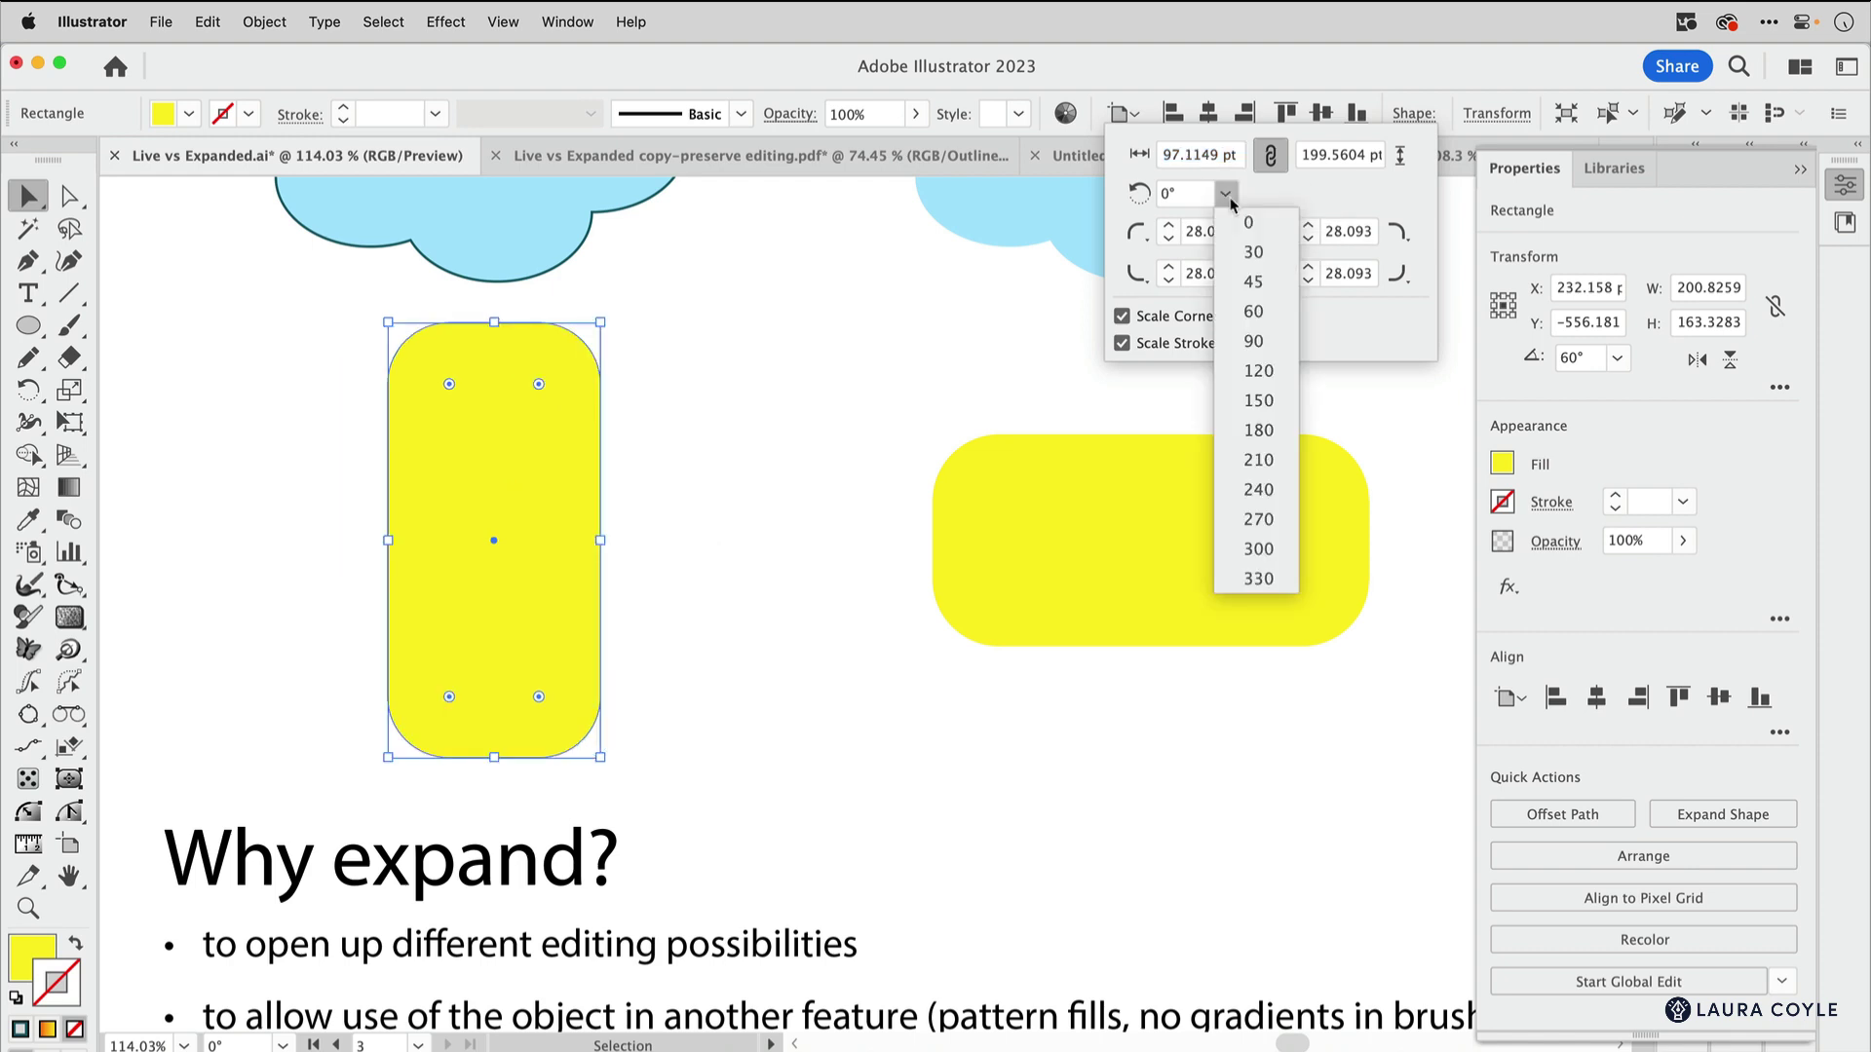
{"action": "left_click", "coordinate": [1224, 341]}
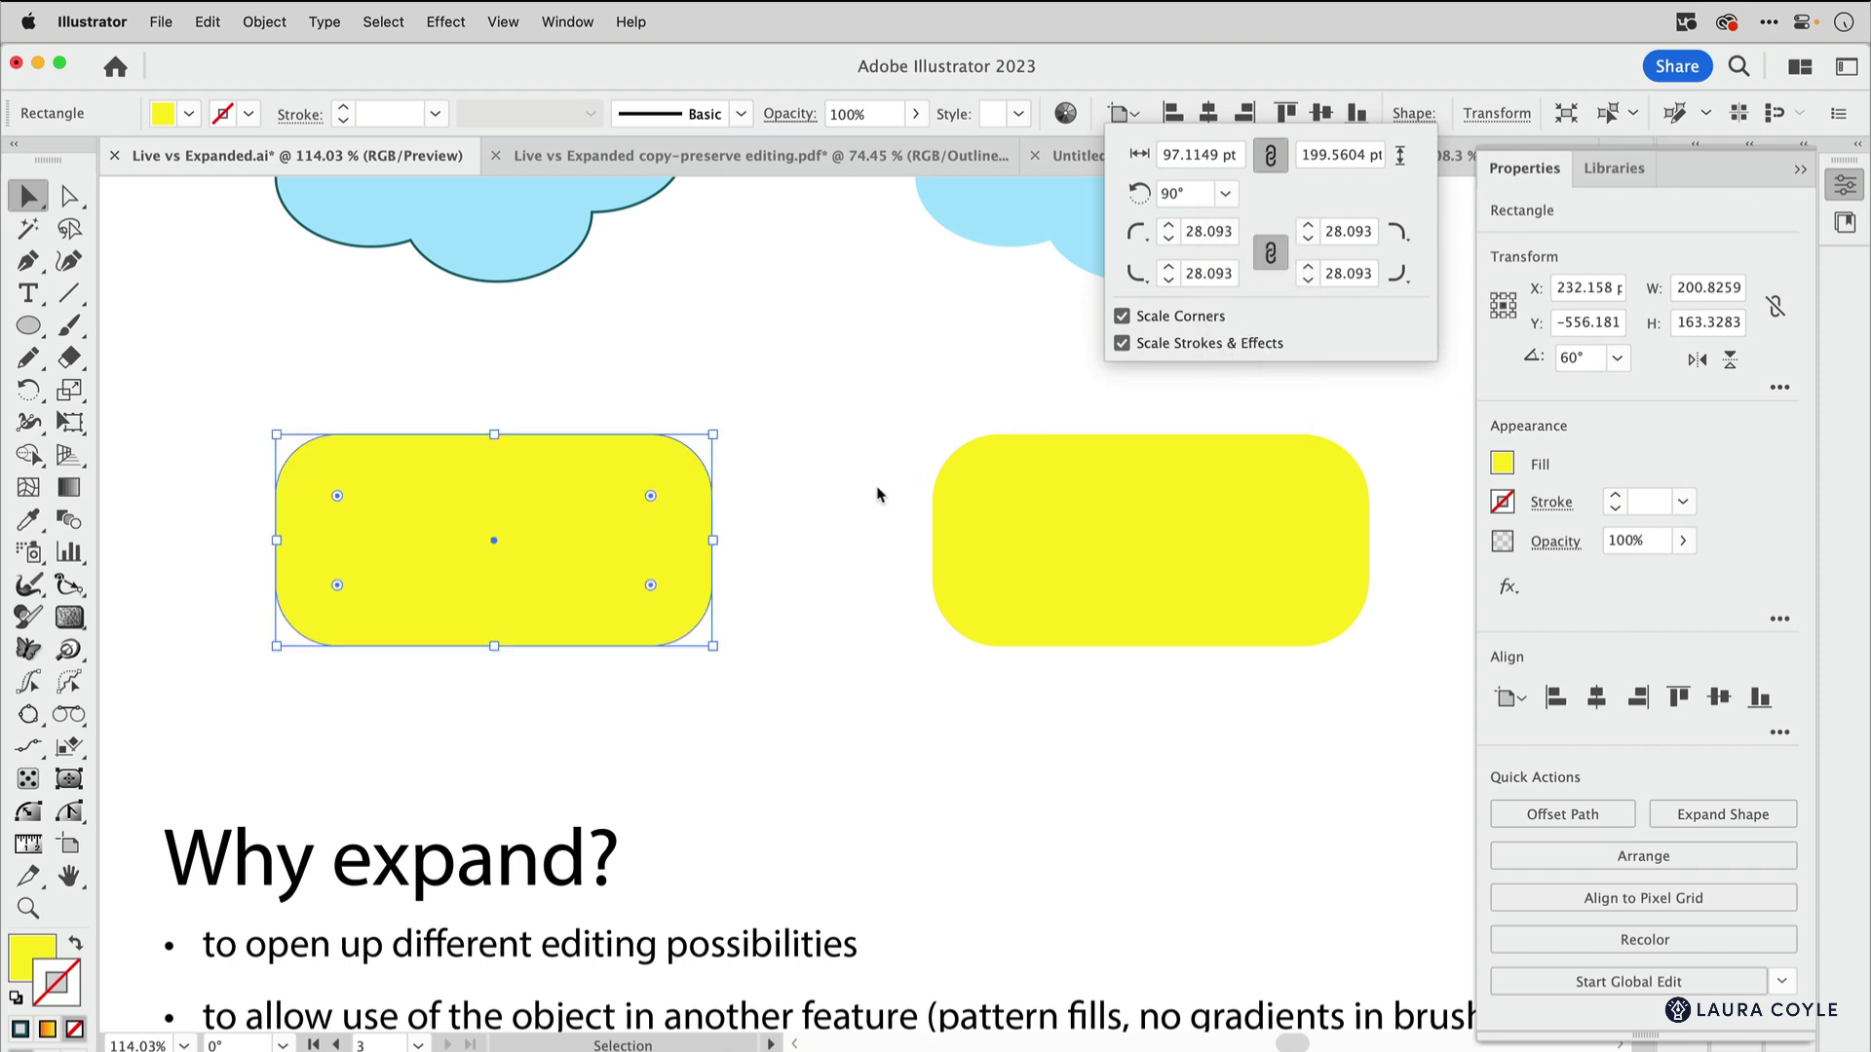
{"action": "left_click", "coordinate": [721, 612]}
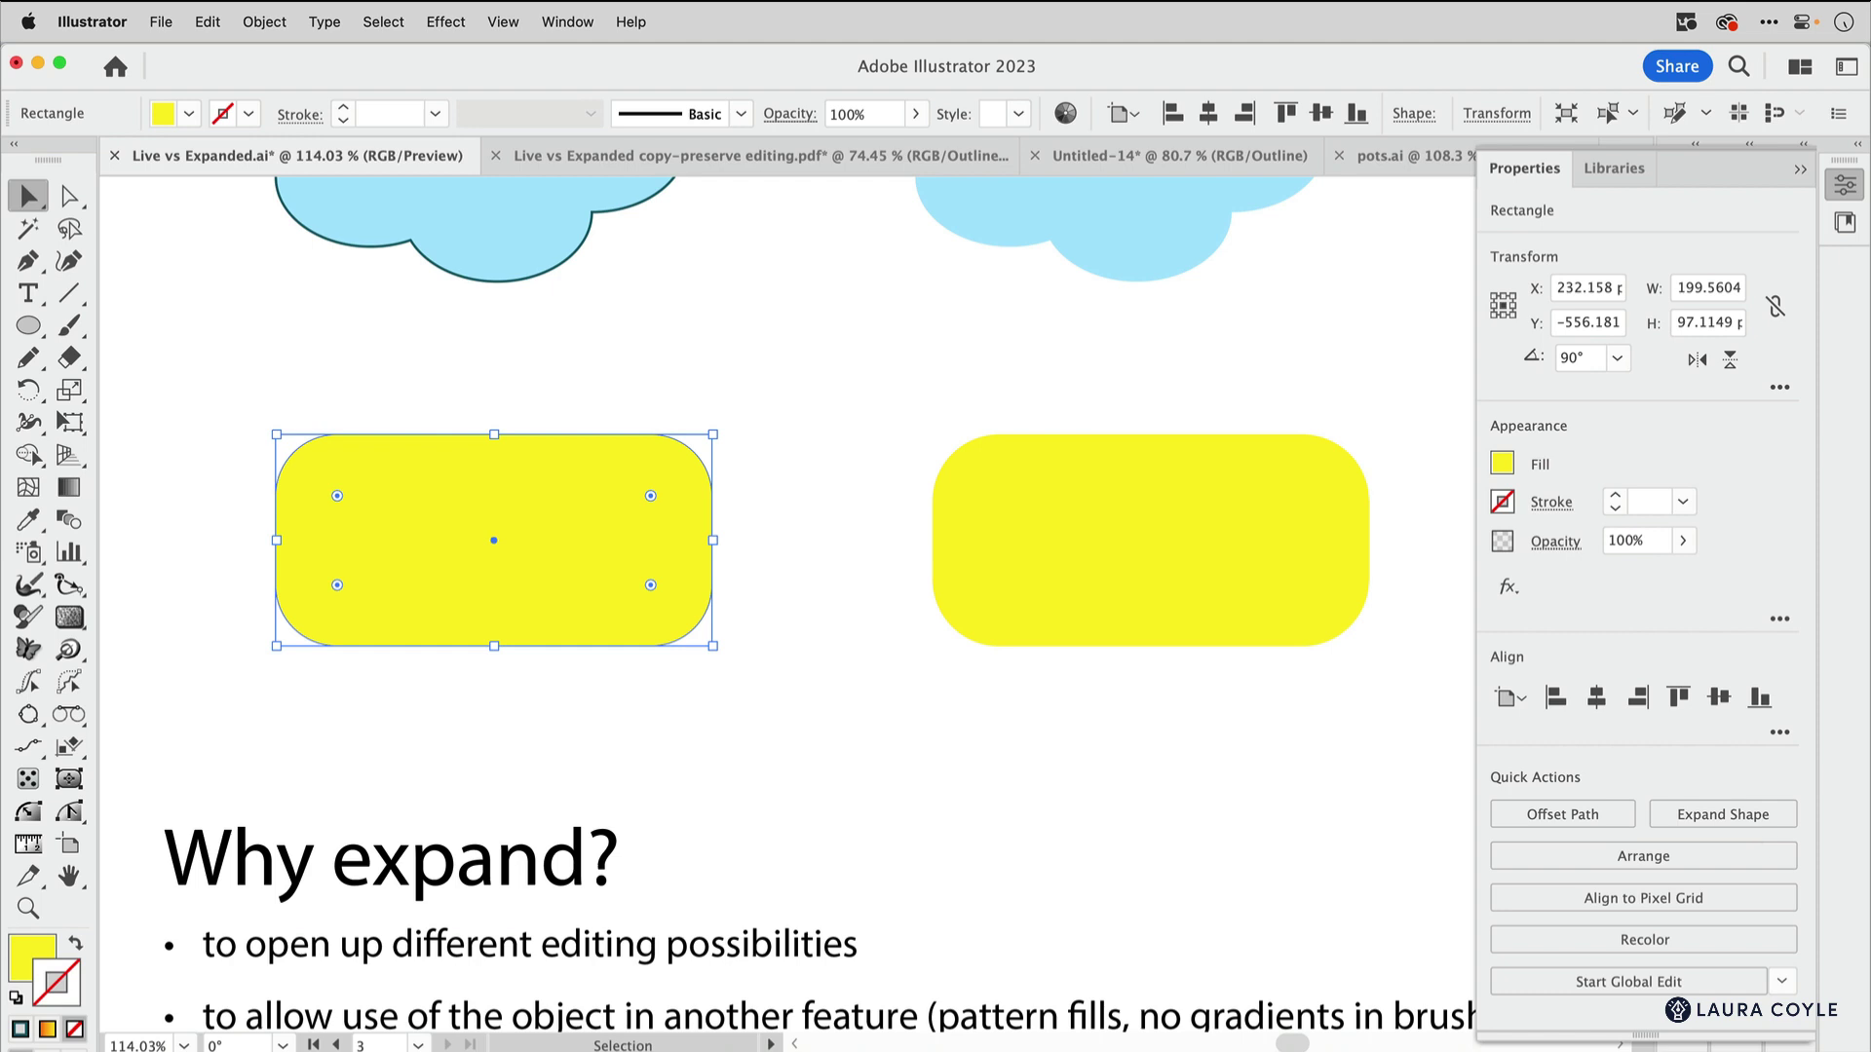
Expand the live yellow rectangle shape into a plain path and check for additional transform options.
{"action": "left_click", "coordinate": [277, 21]}
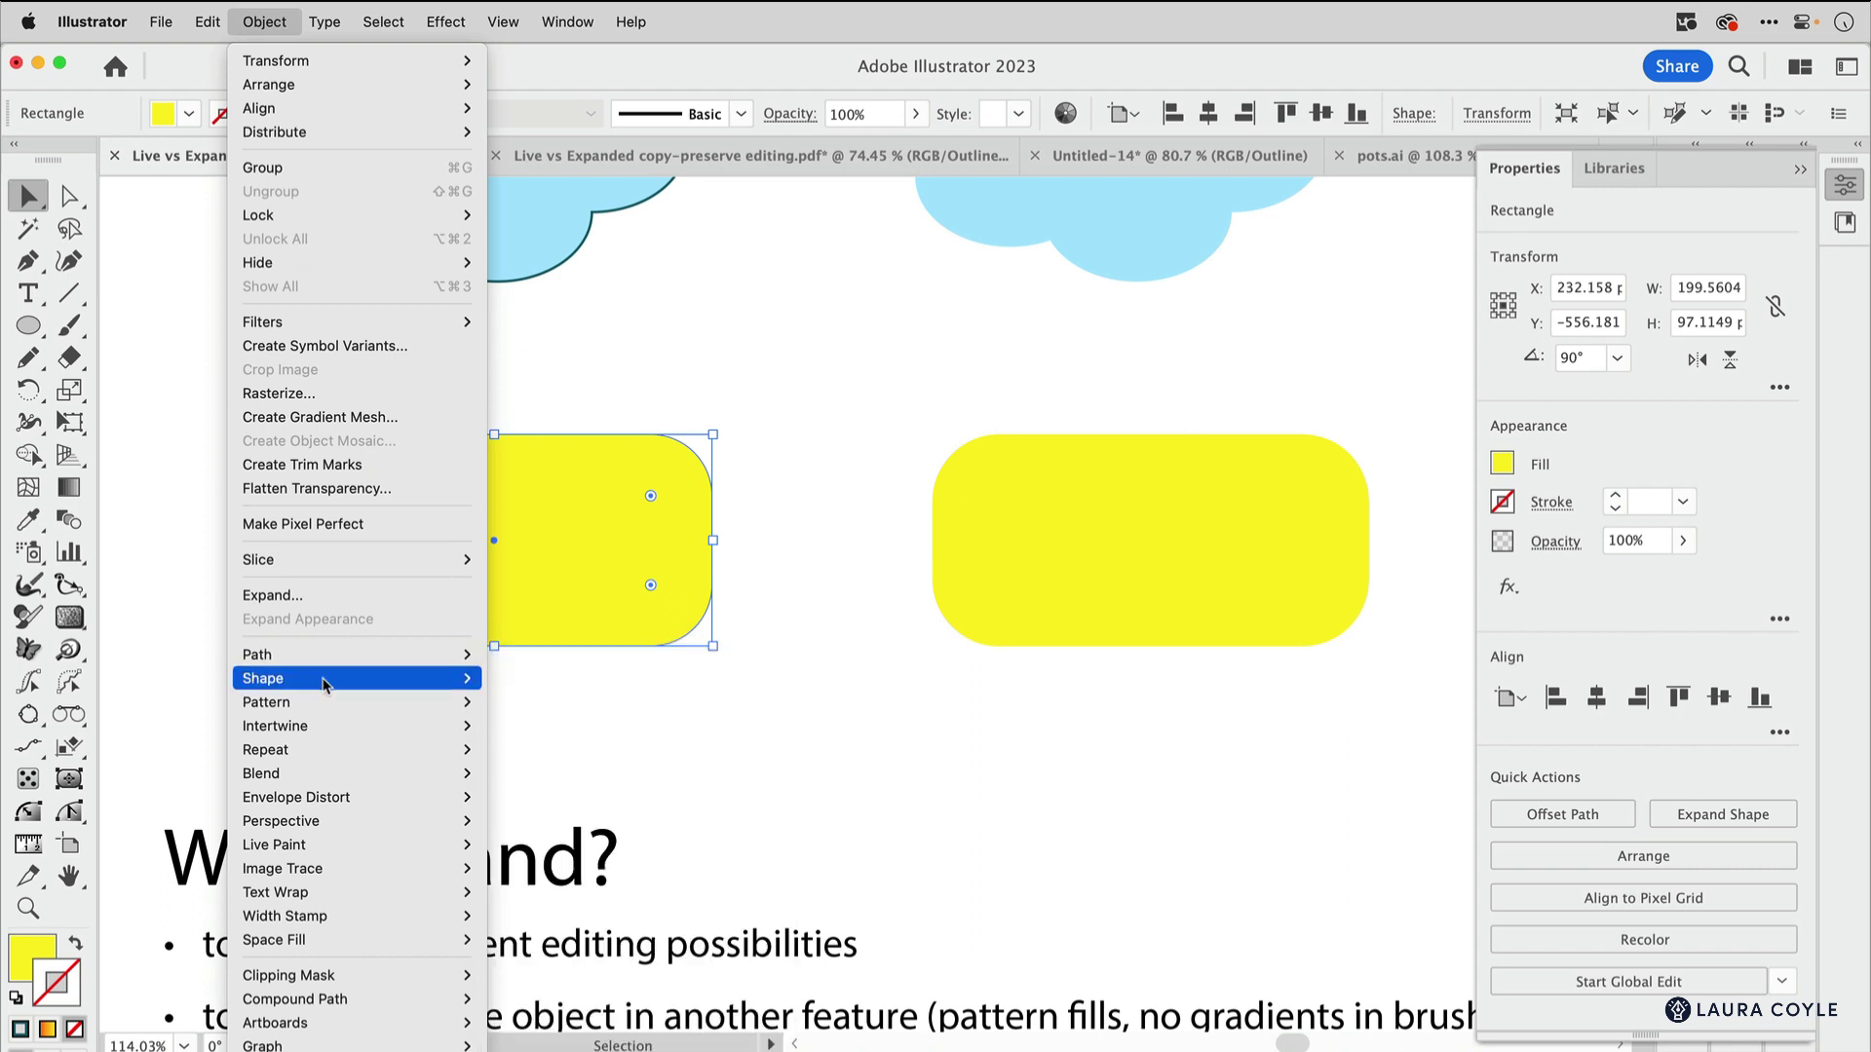
{"action": "mouse_move", "coordinate": [323, 685]}
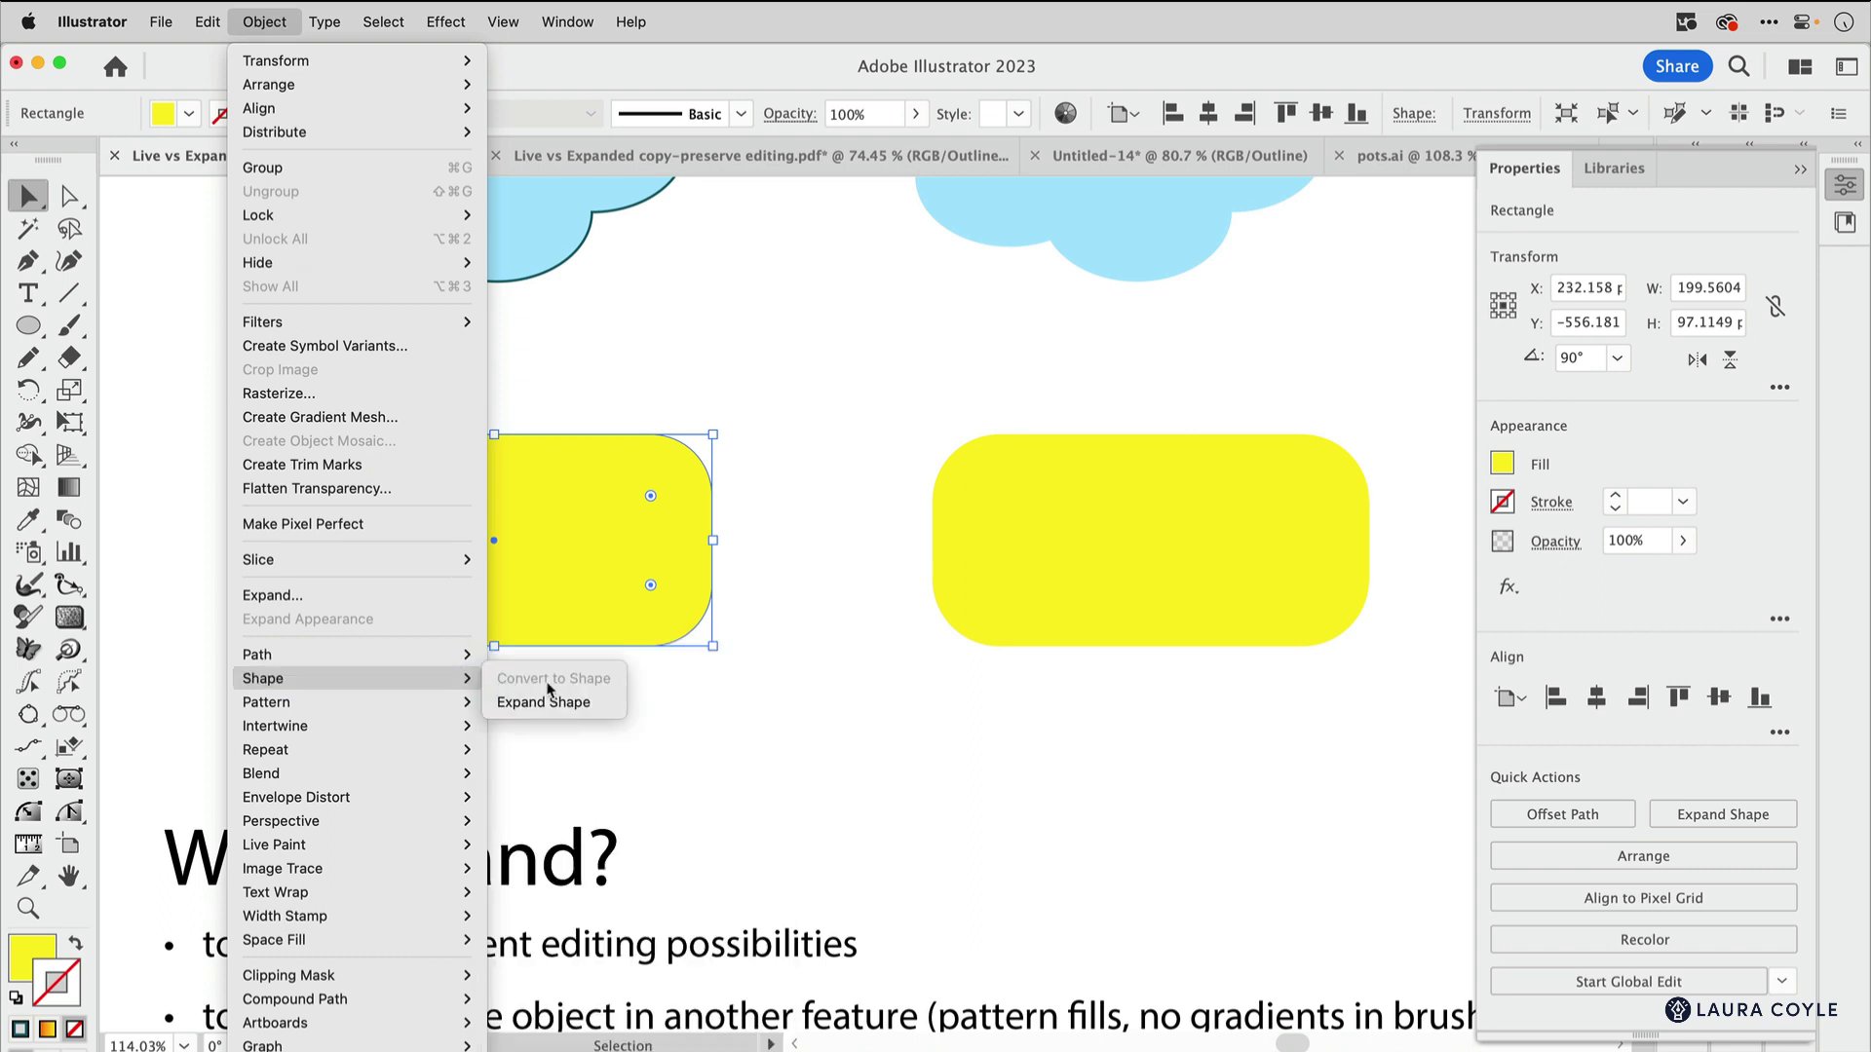
{"action": "left_click", "coordinate": [608, 705]}
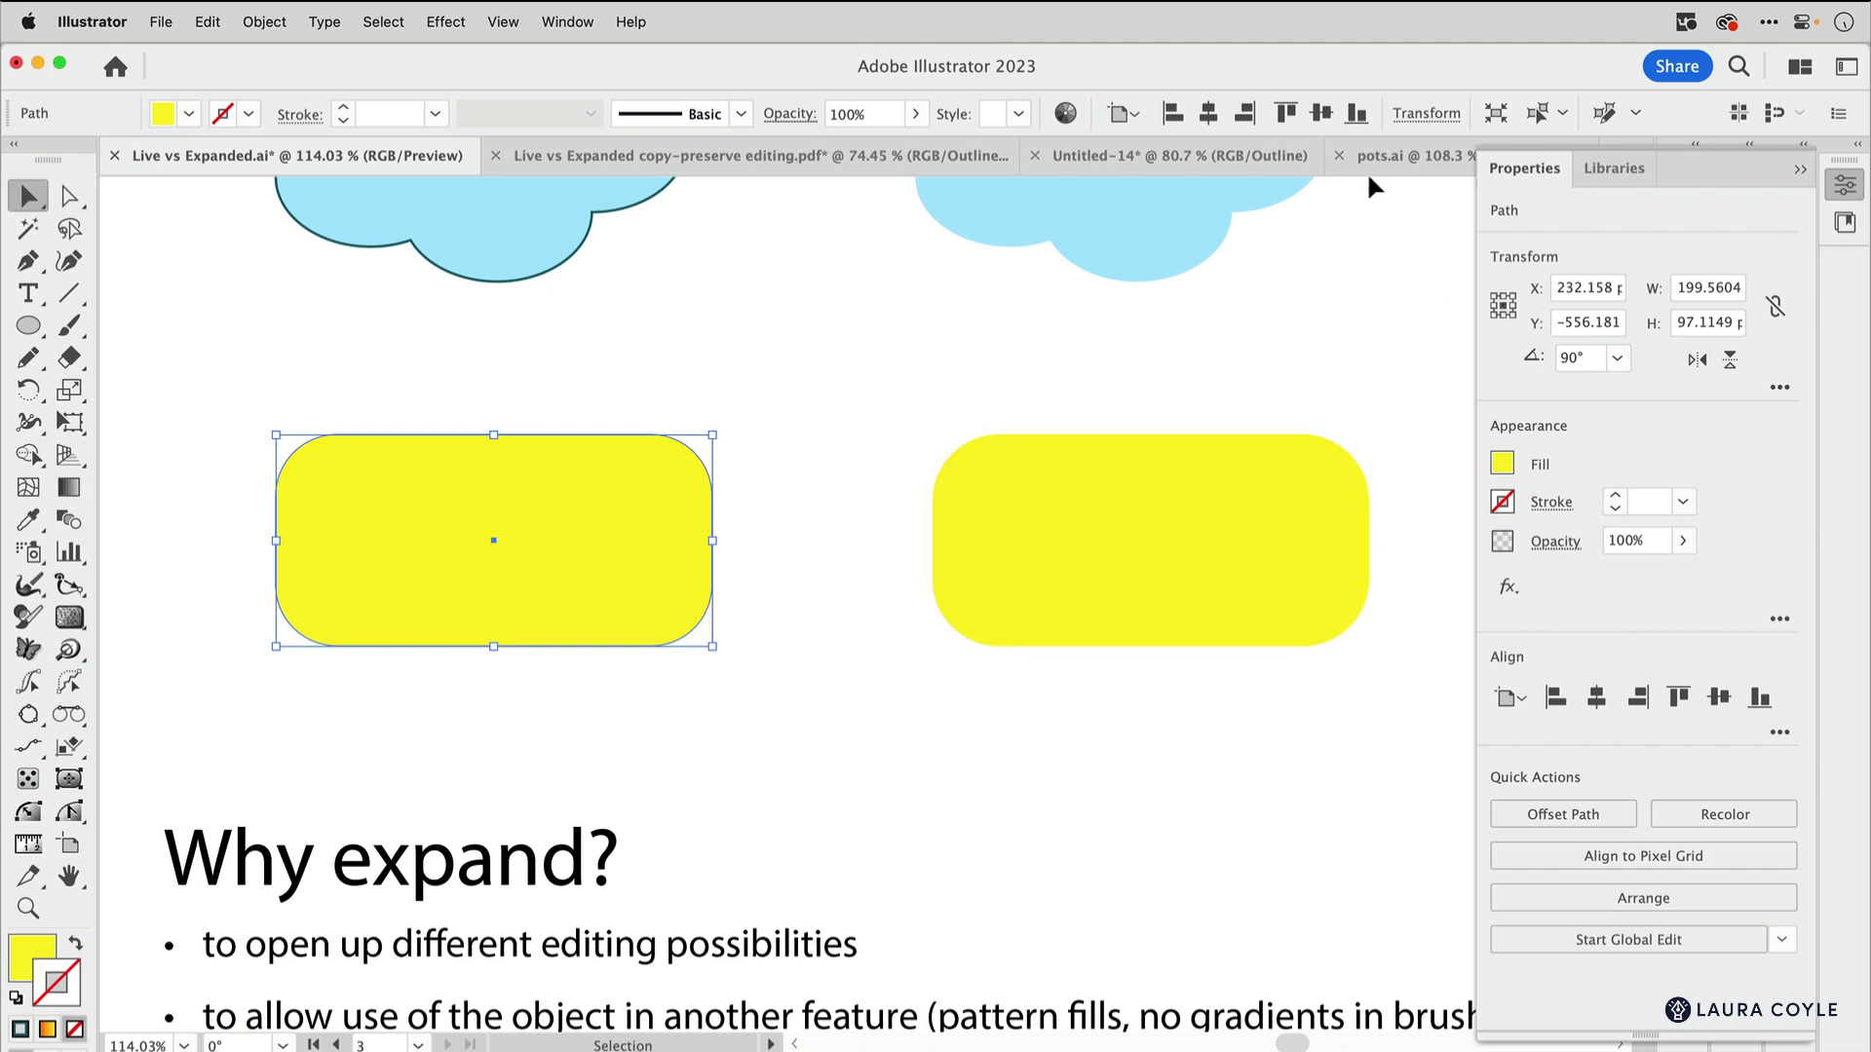
{"action": "left_click", "coordinate": [1780, 388]}
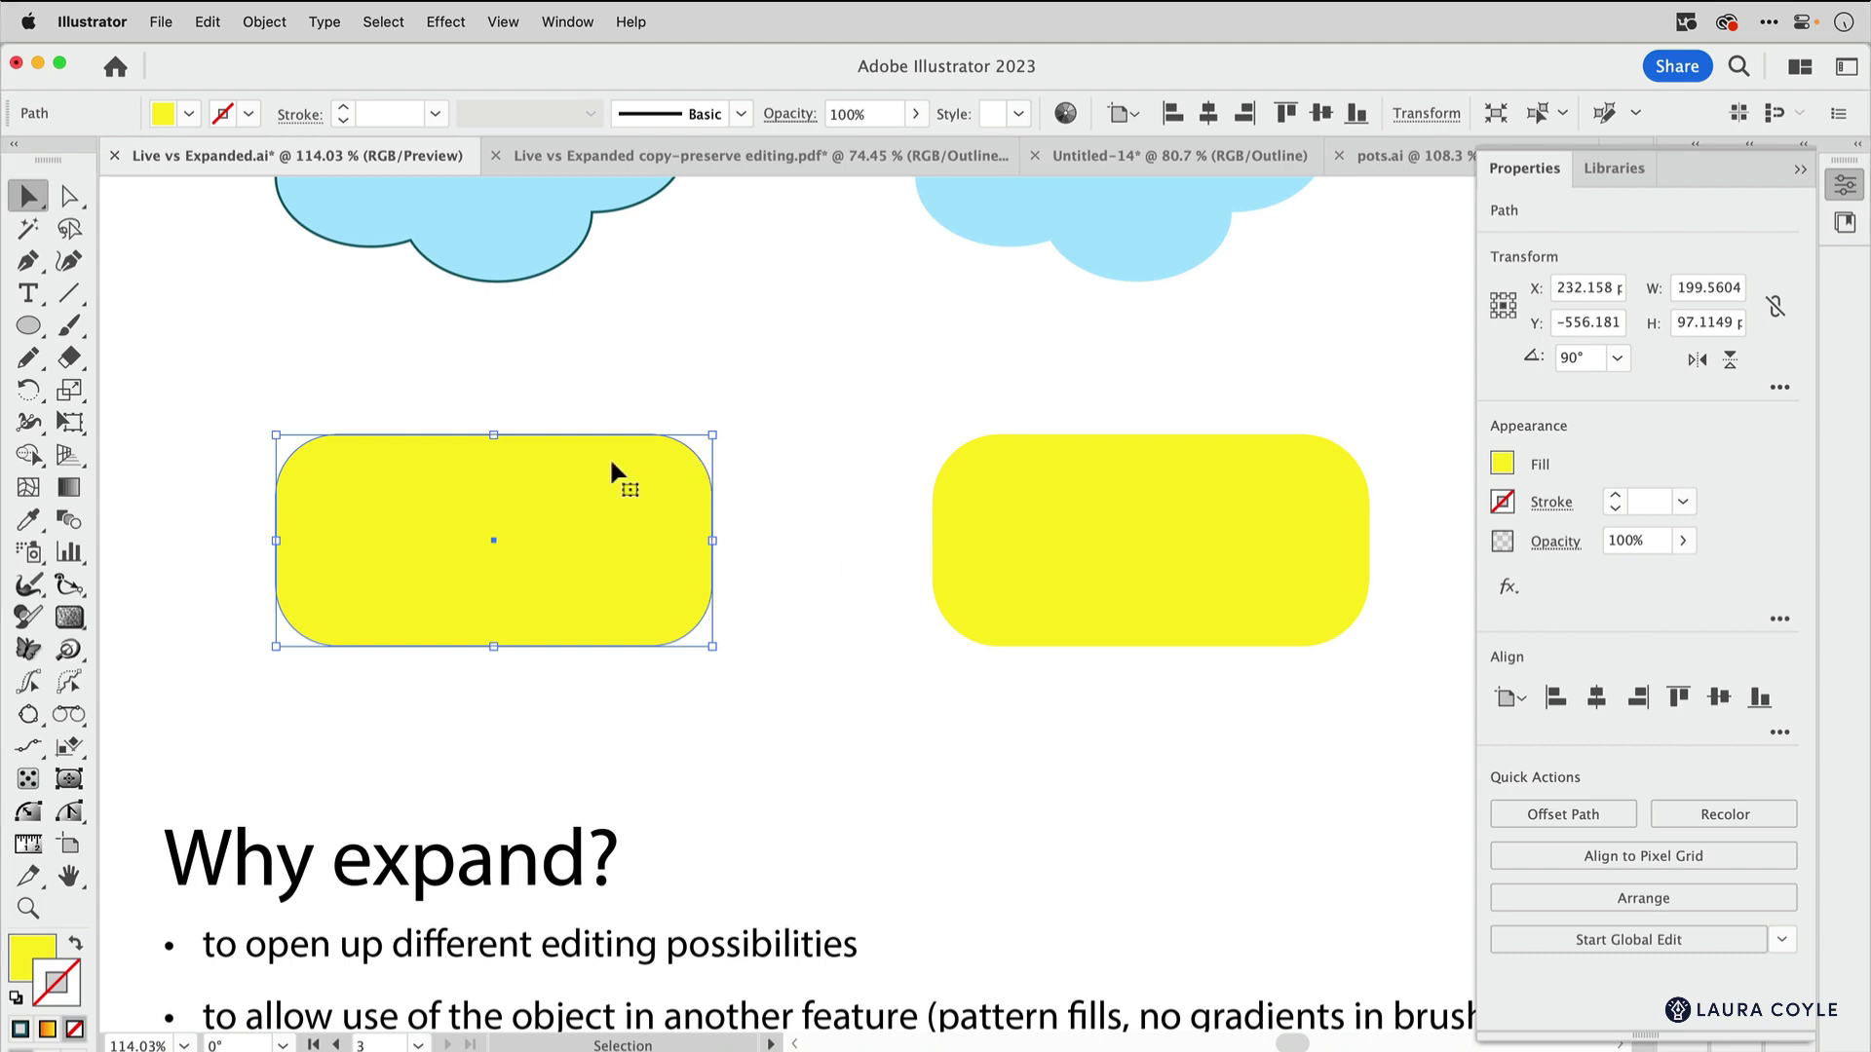
Convert the newly expanded yellow path back to a live rectangle shape and slightly adjust its corner radius.
{"action": "left_click", "coordinate": [272, 26]}
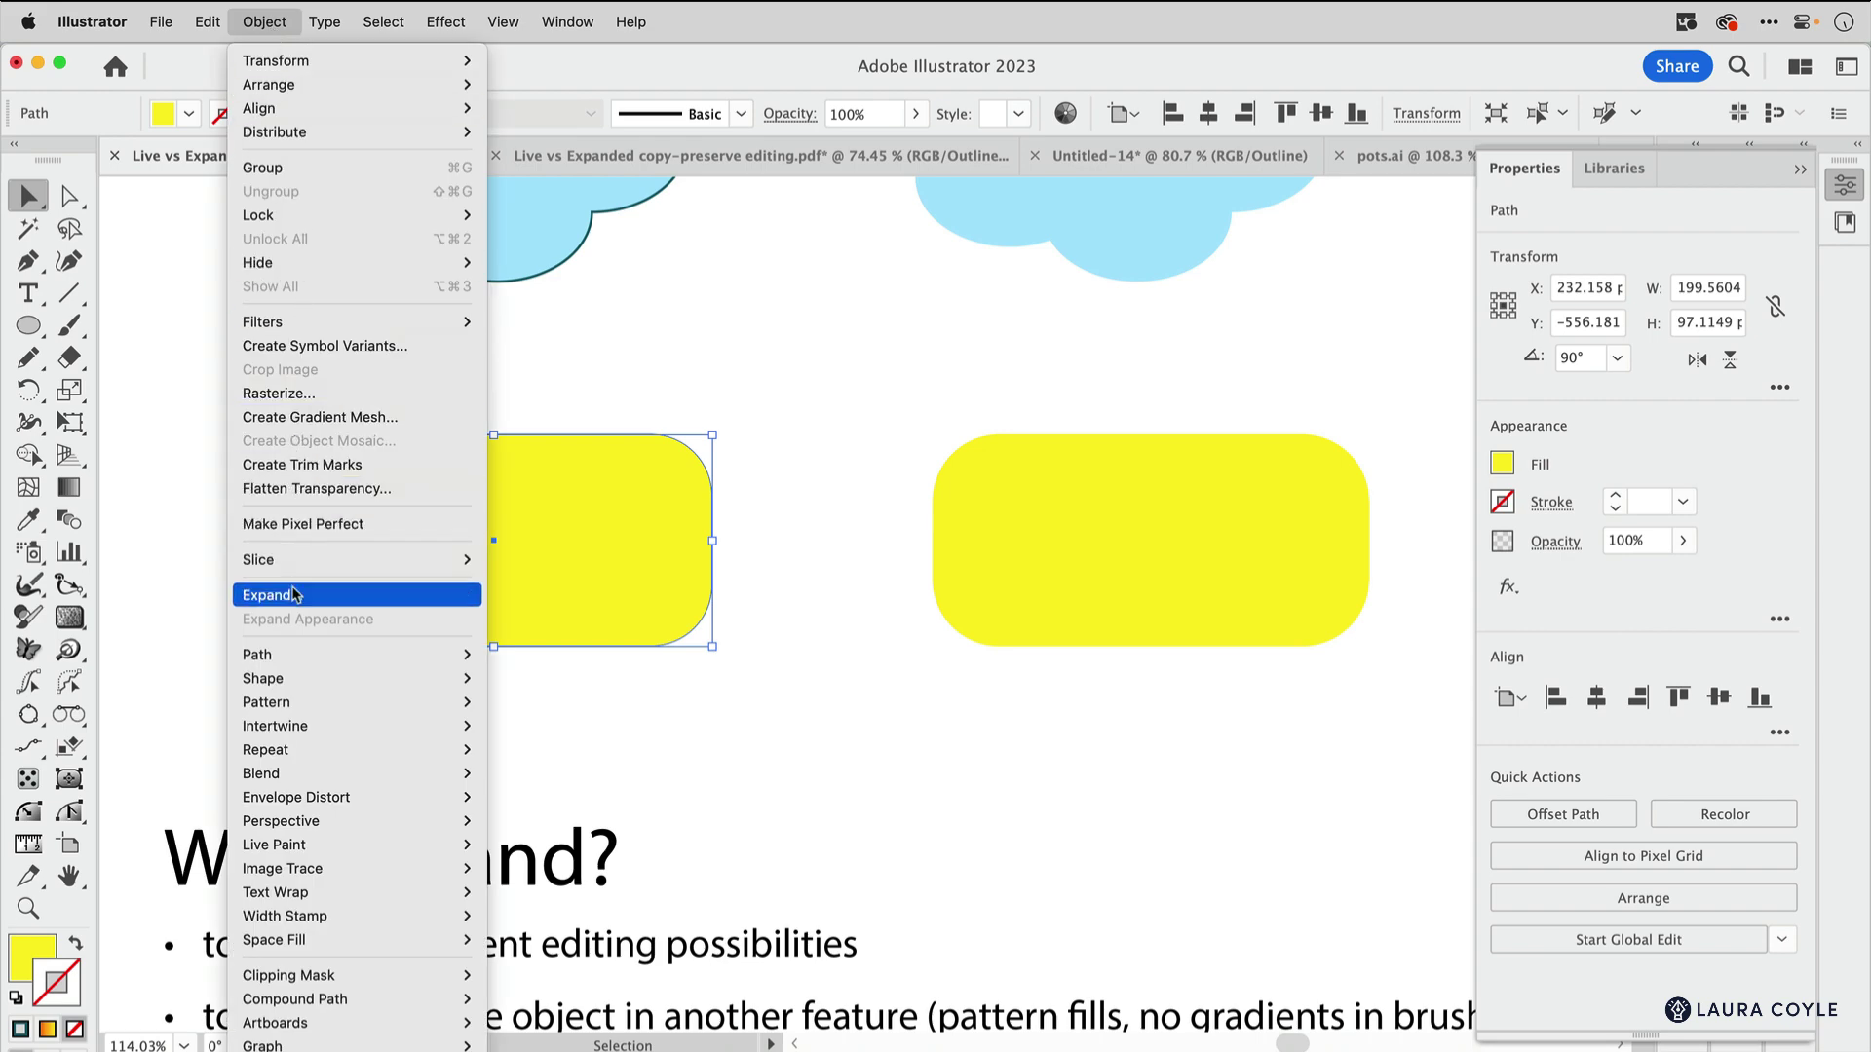
{"action": "mouse_move", "coordinate": [312, 663]}
{"action": "mouse_move", "coordinate": [374, 681]}
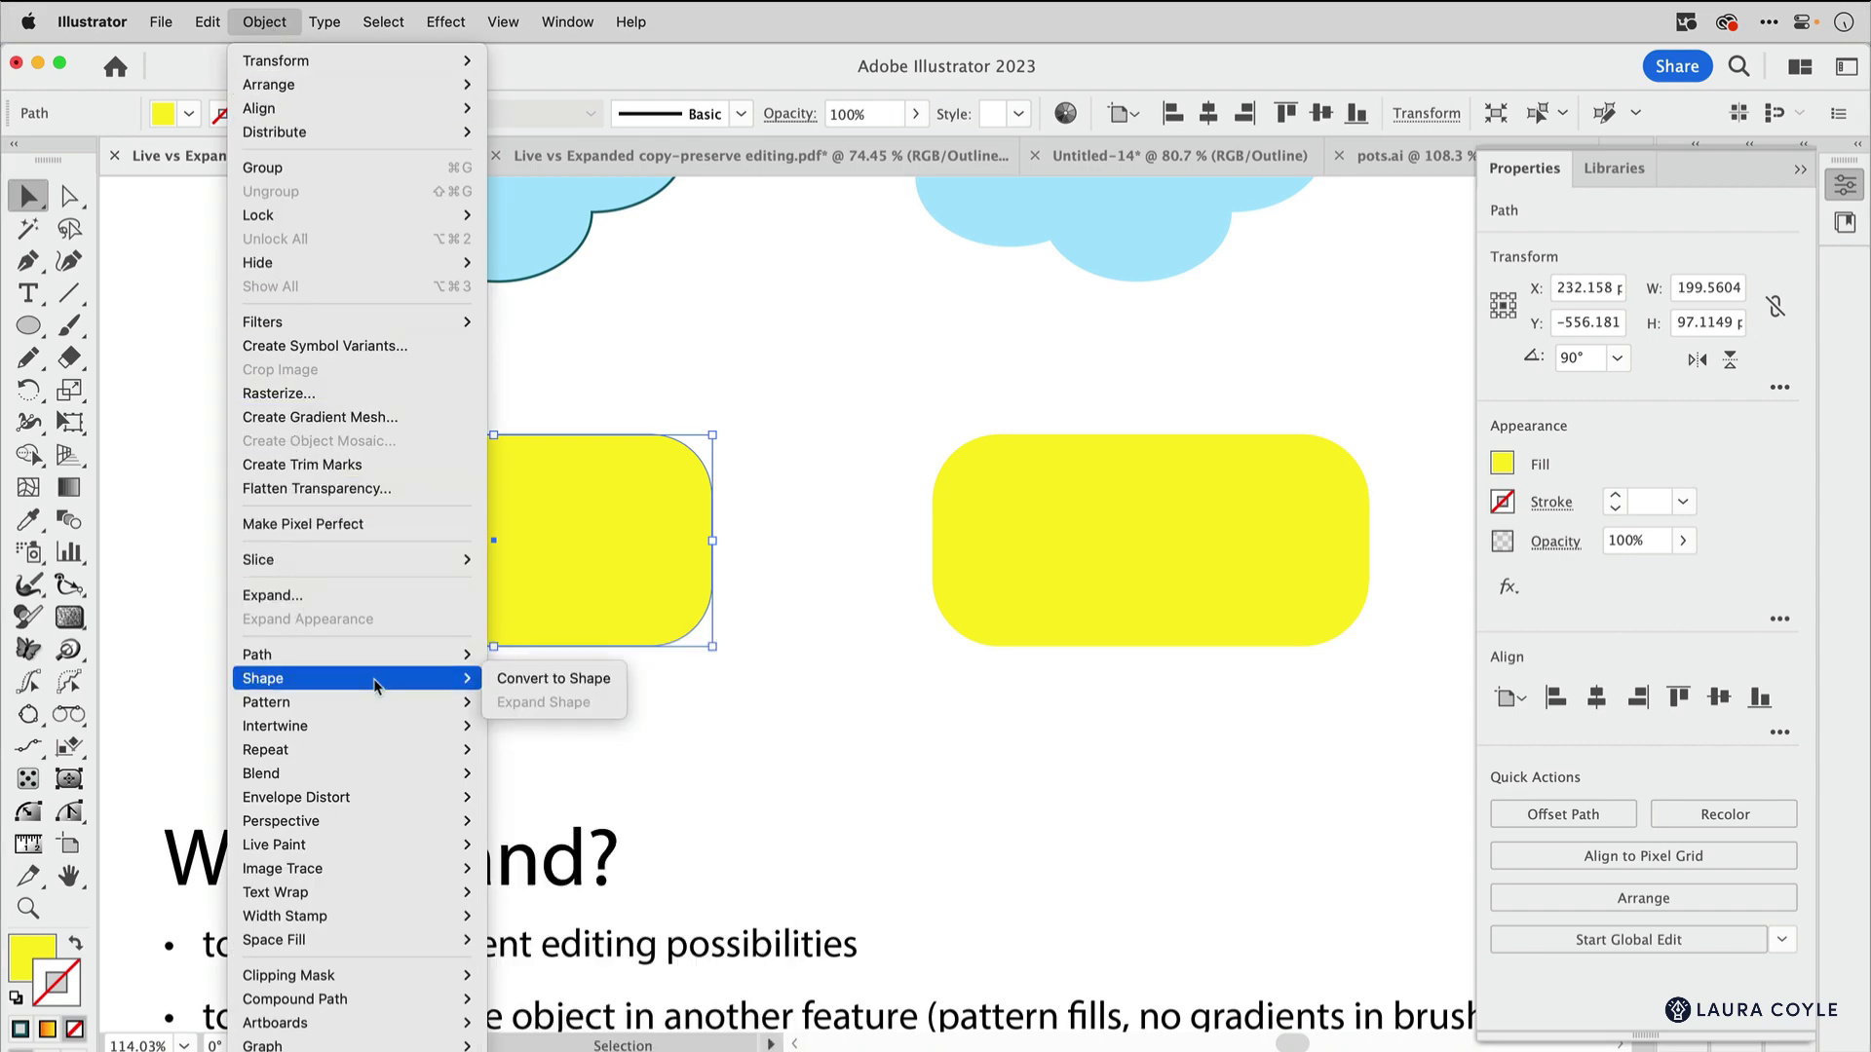
{"action": "left_click", "coordinate": [545, 681]}
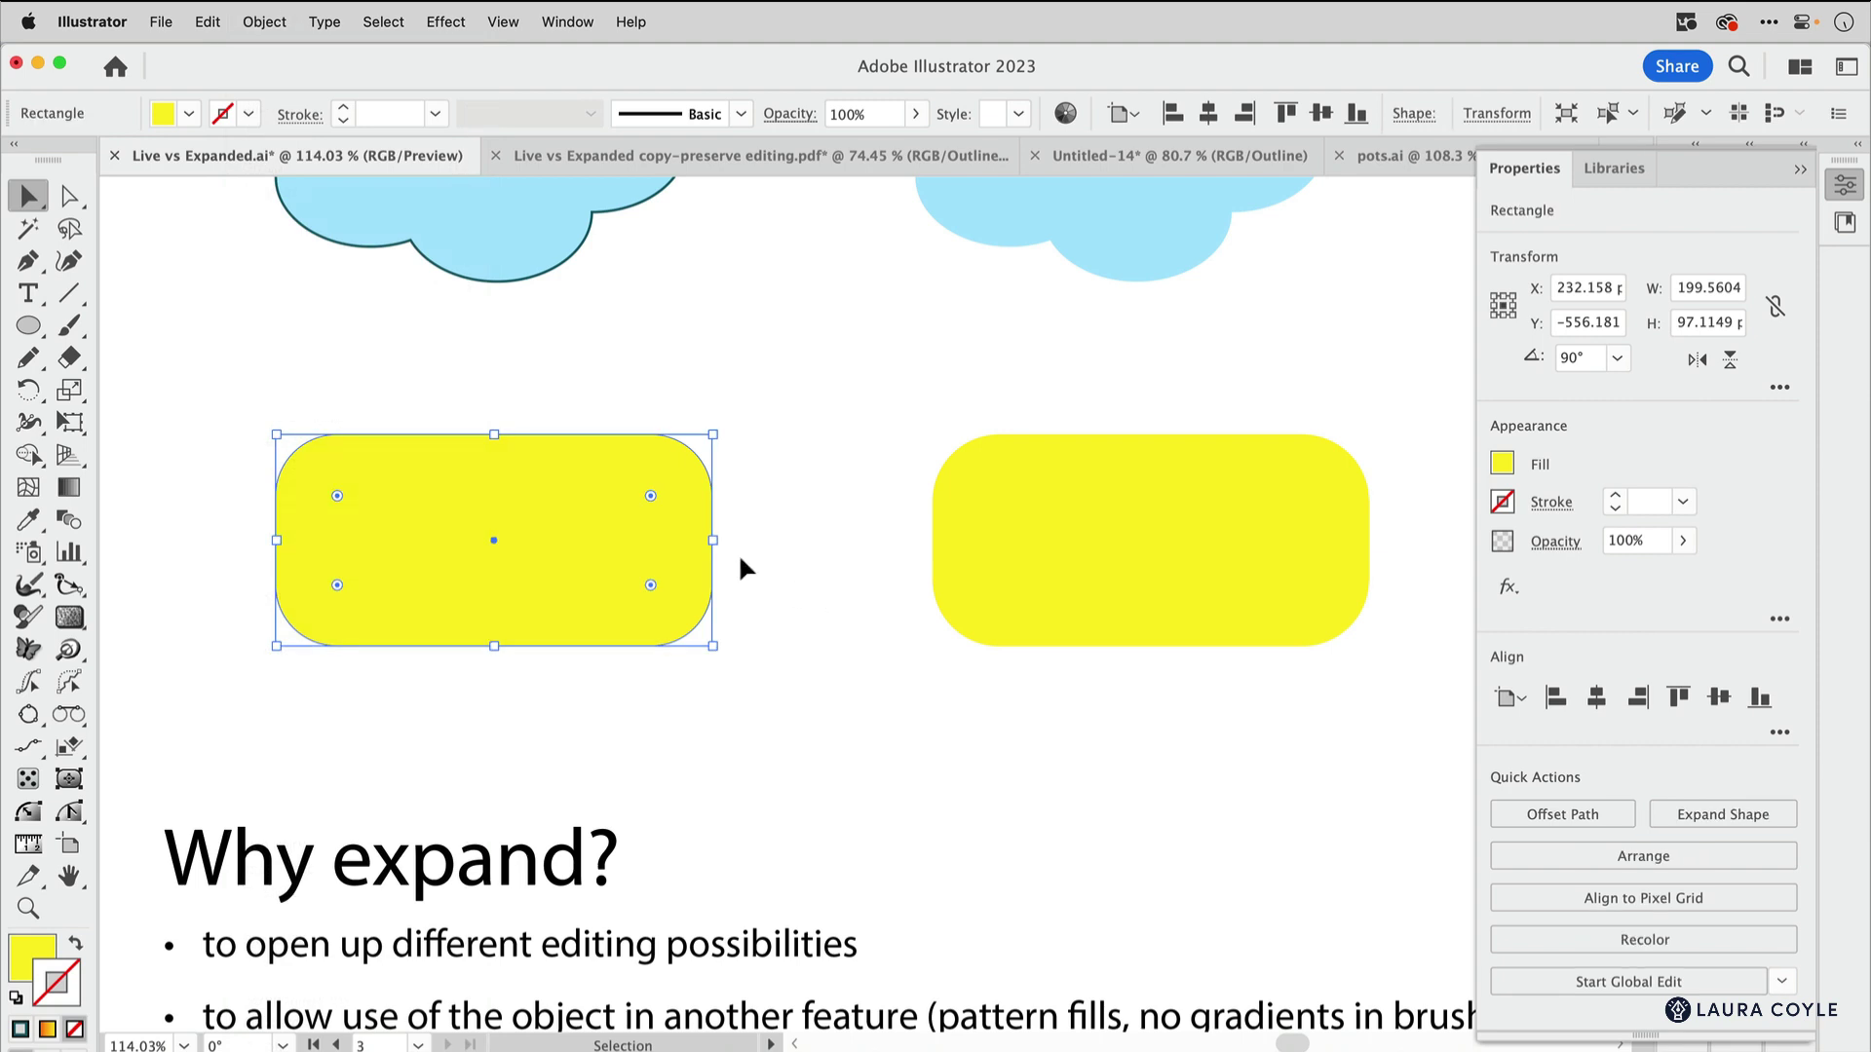
{"action": "mouse_move", "coordinate": [653, 495]}
{"action": "left_mouse_down"}
{"action": "mouse_move", "coordinate": [617, 543]}
{"action": "mouse_move", "coordinate": [660, 482]}
{"action": "mouse_move", "coordinate": [639, 504]}
{"action": "mouse_move", "coordinate": [673, 493]}
{"action": "left_mouse_up"}
{"action": "left_click", "coordinate": [742, 476]}
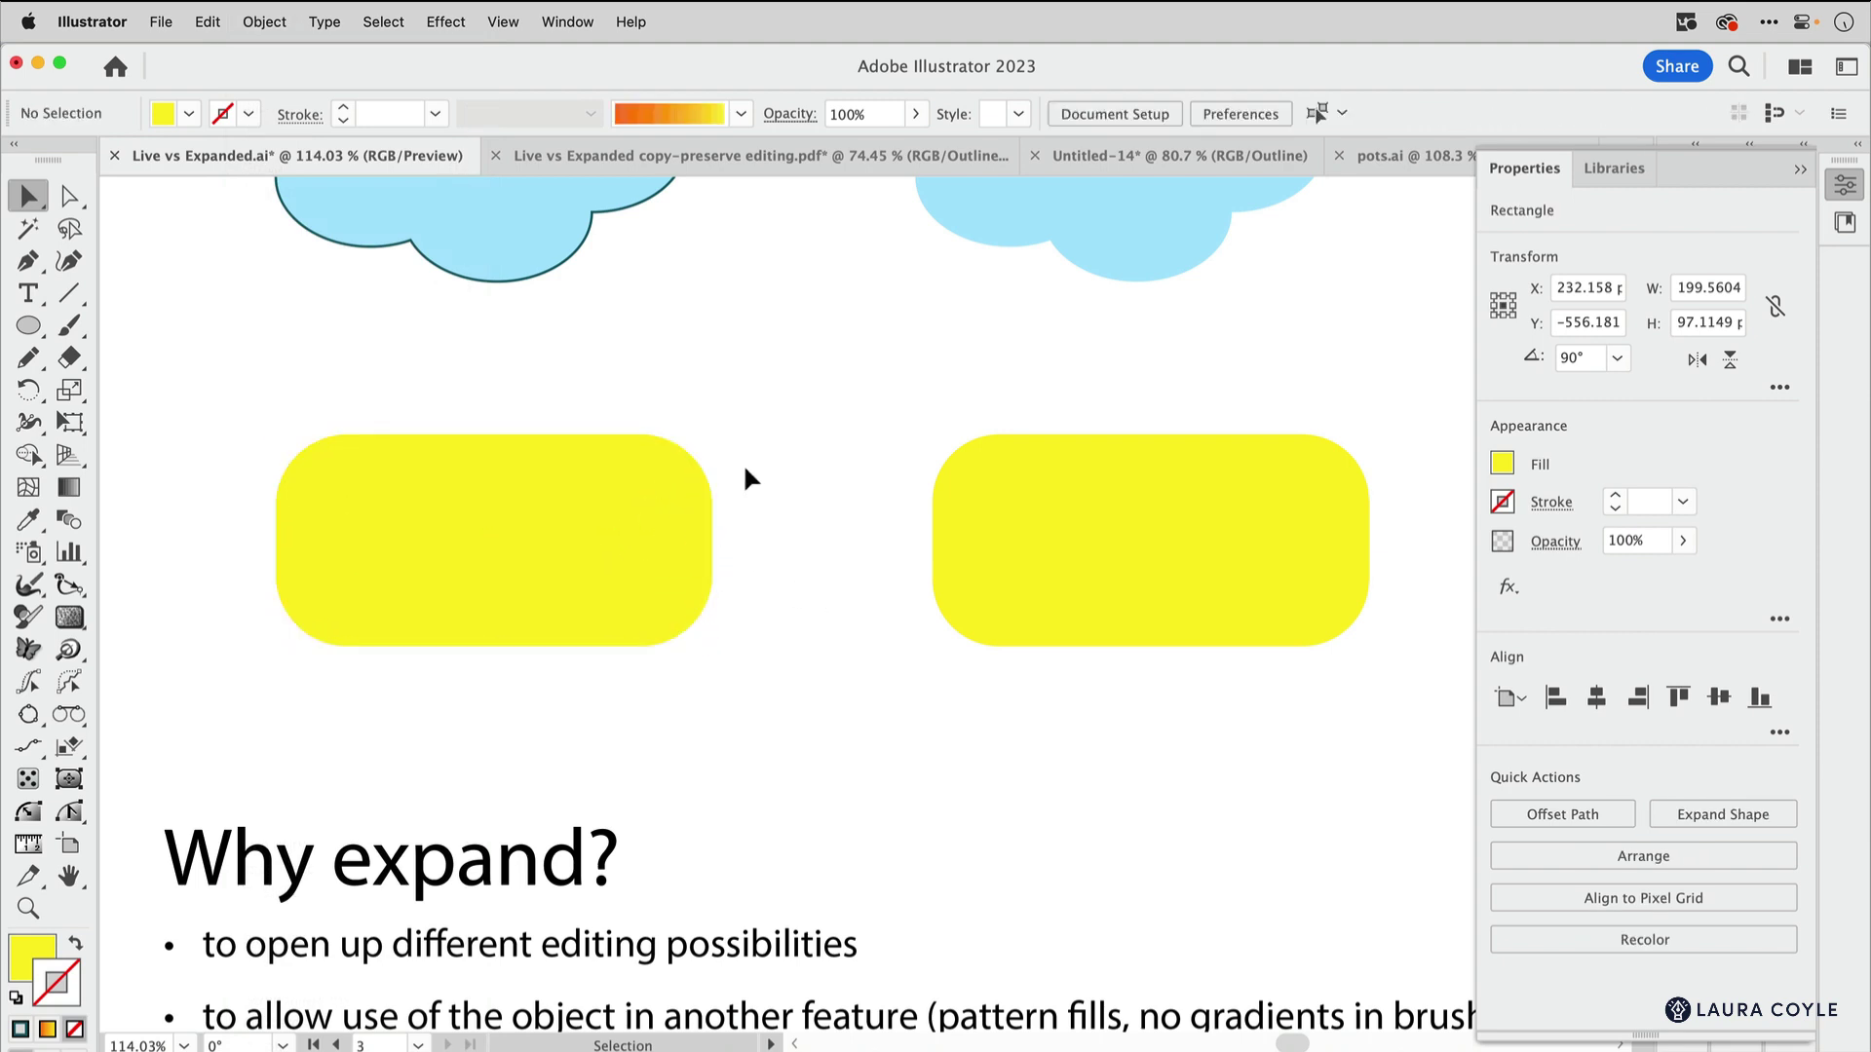